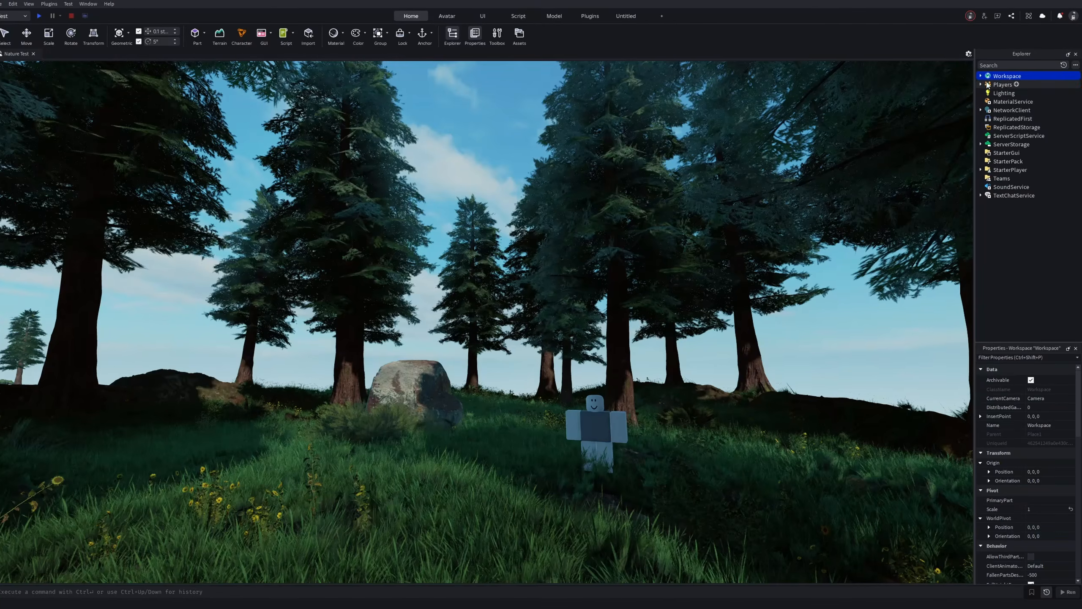
Step: Select the Lighting service and set its Ambient colour to a muted blue-violet, RGB 84, 85, 121
left_click(1002, 93)
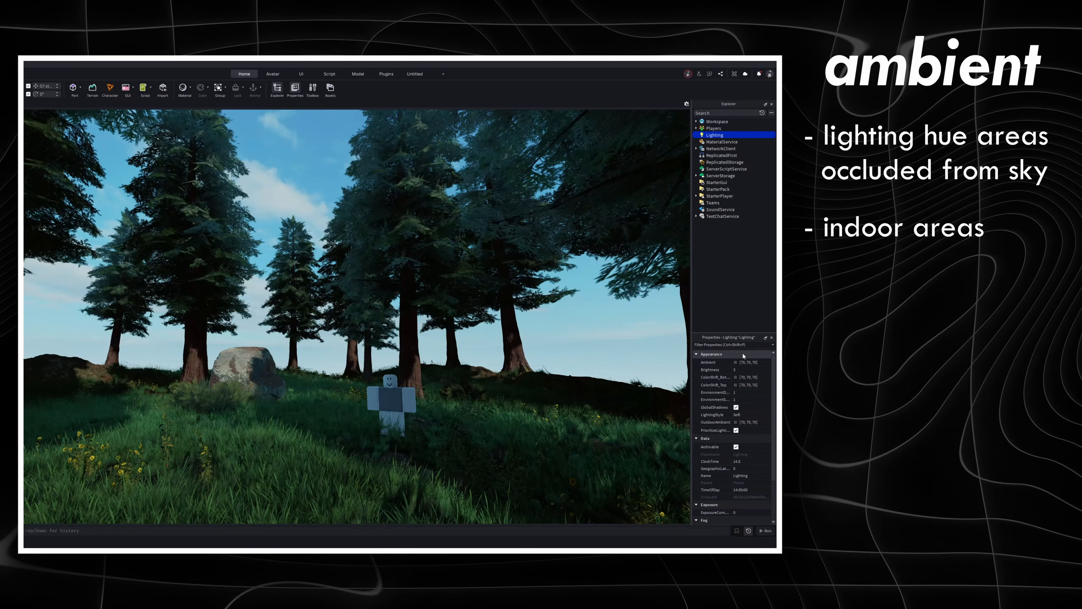
left_click(735, 362)
left_click_drag(399, 236, 618, 315)
mouse_move(640, 369)
left_mouse_down()
mouse_move(641, 316)
mouse_move(642, 389)
left_mouse_up()
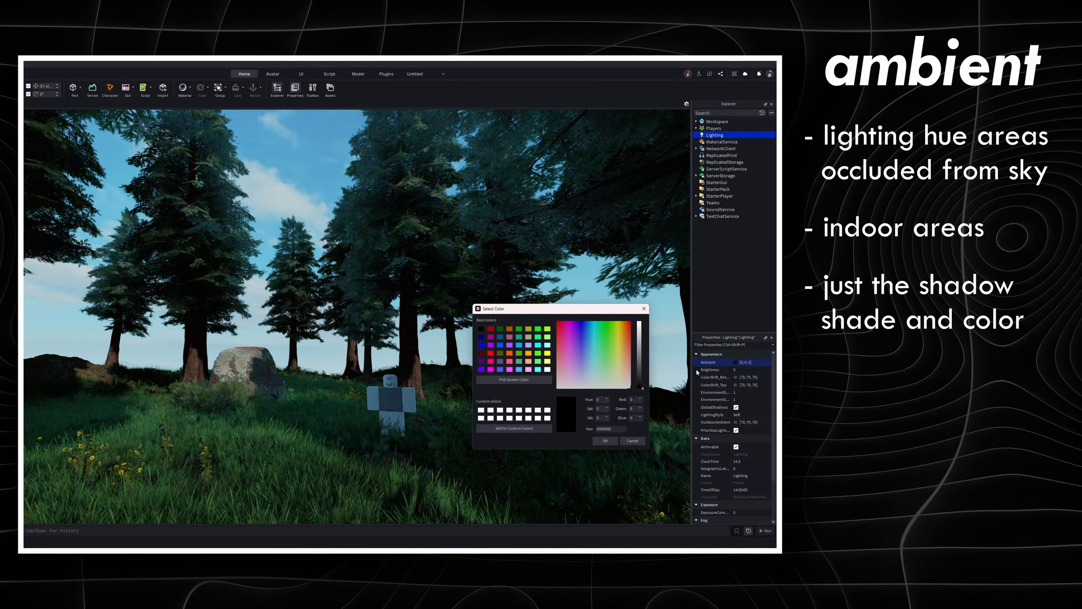
left_click(642, 368)
mouse_move(587, 352)
left_mouse_down()
mouse_move(568, 350)
mouse_move(637, 338)
mouse_move(580, 353)
left_mouse_up()
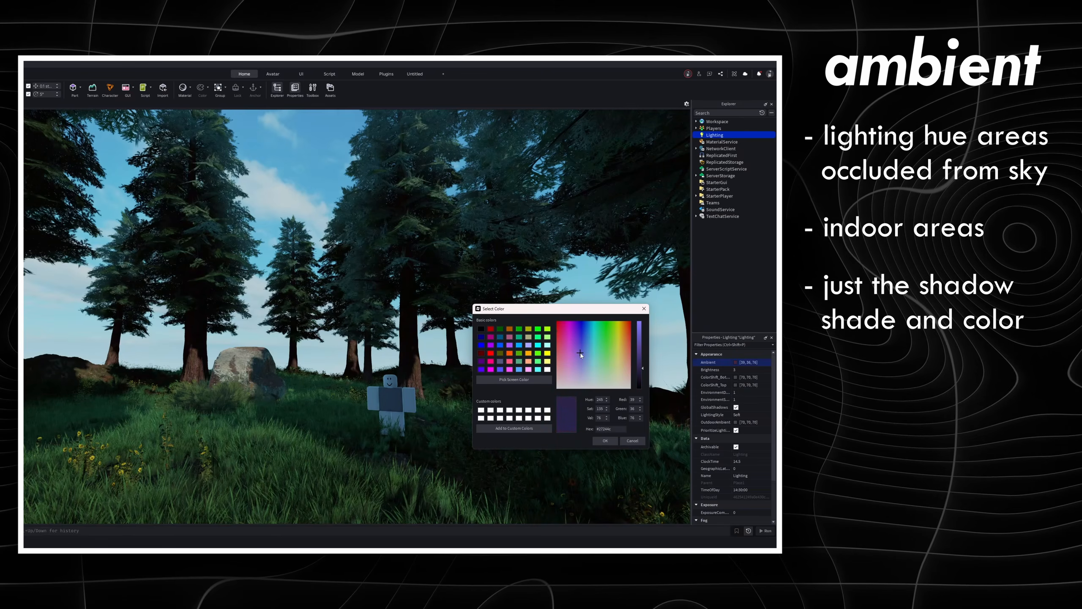
left_click_drag(644, 360, 581, 347)
left_click_drag(642, 323, 642, 355)
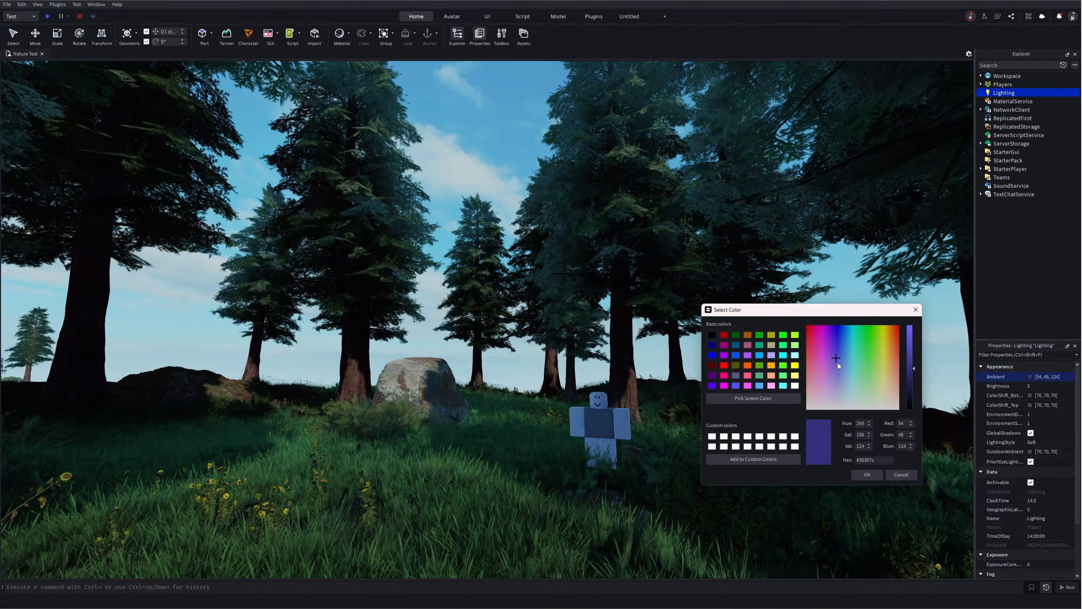
mouse_move(836, 362)
left_mouse_down()
mouse_move(836, 334)
mouse_move(838, 380)
left_mouse_up()
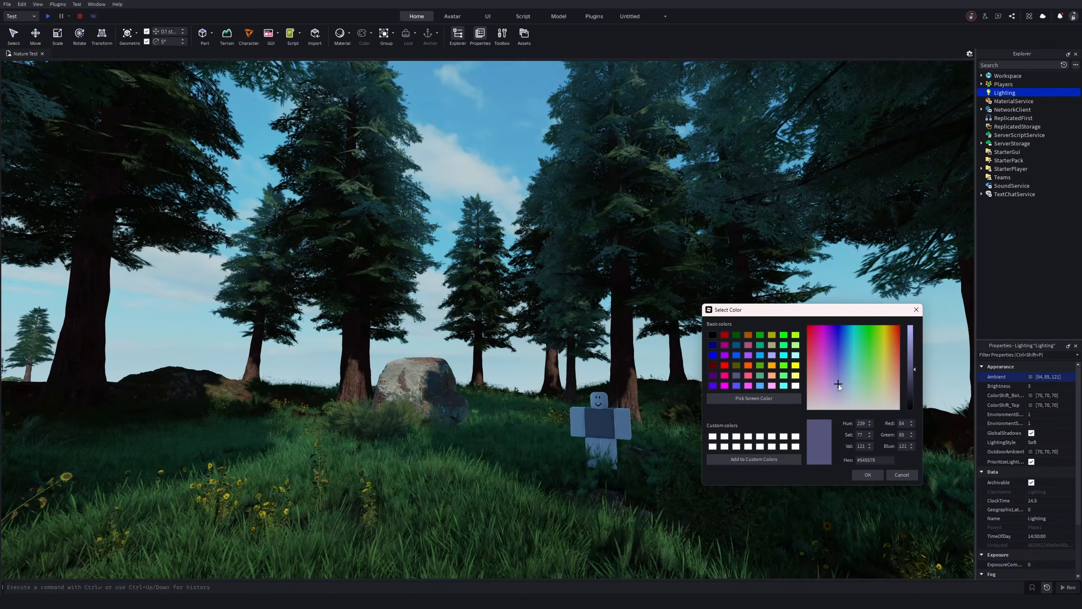
left_click(869, 476)
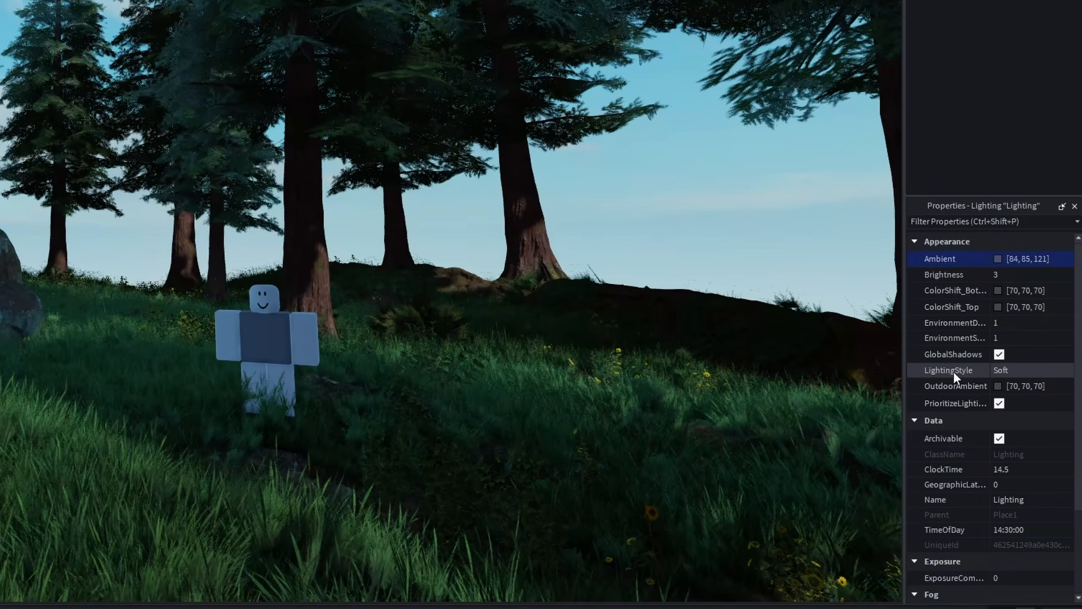
Step: Switch the LightingStyle of the Lighting service to Realistic
left_click(984, 371)
left_click(1012, 370)
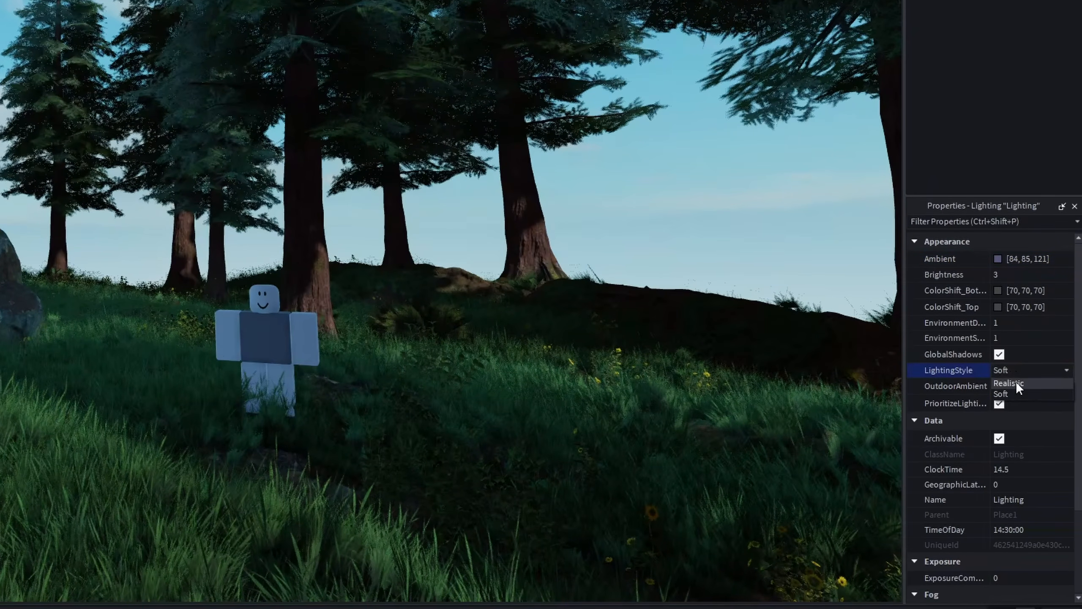
left_click(1016, 382)
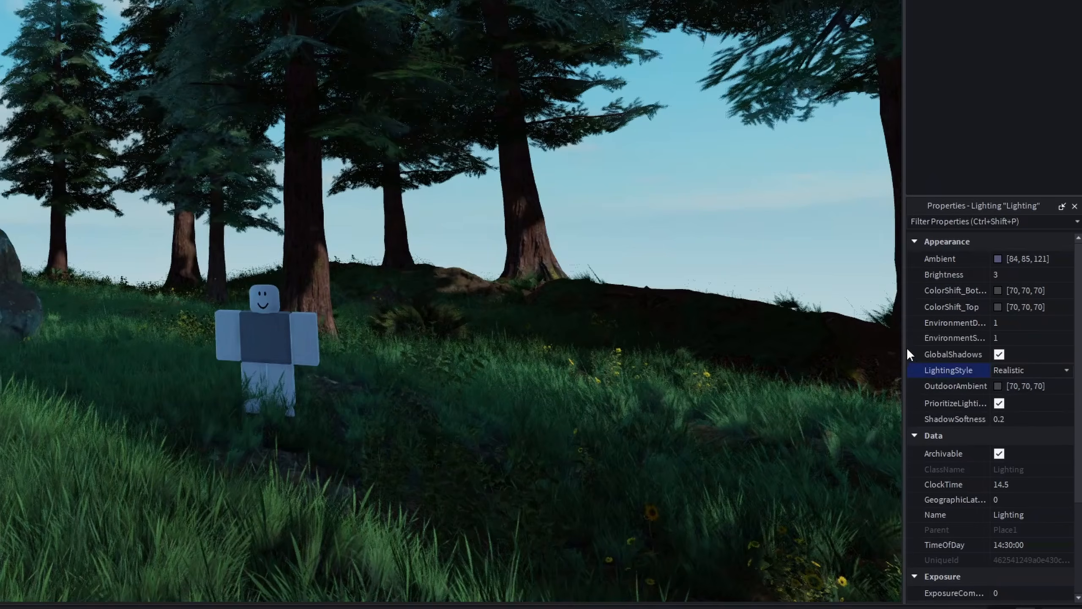
left_click(1038, 368)
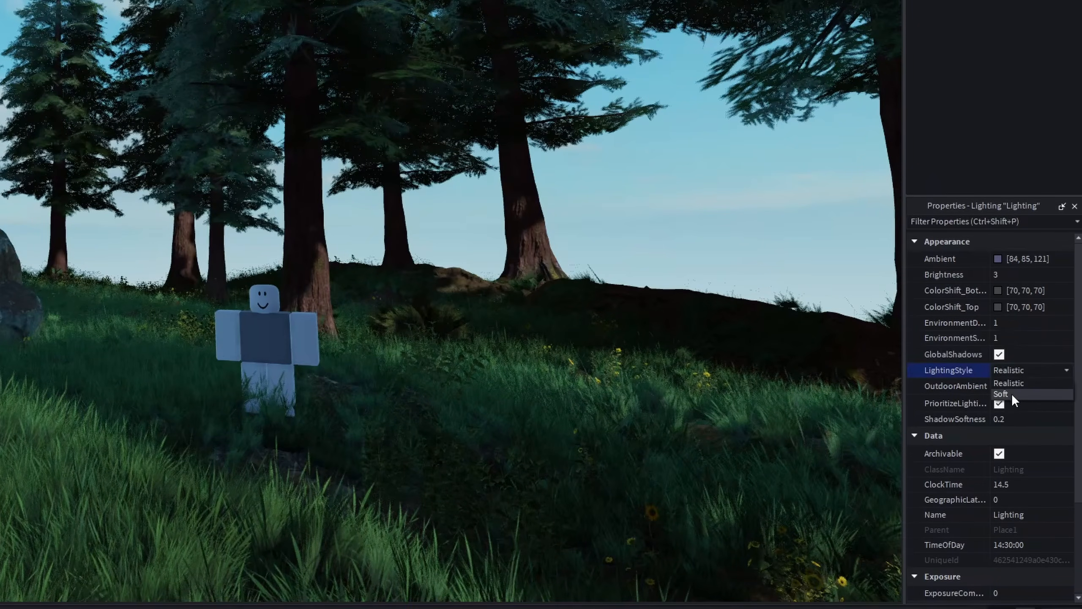
left_click(1040, 370)
Step: Raise the Brightness of the Lighting service to 5.12
left_click(1014, 274)
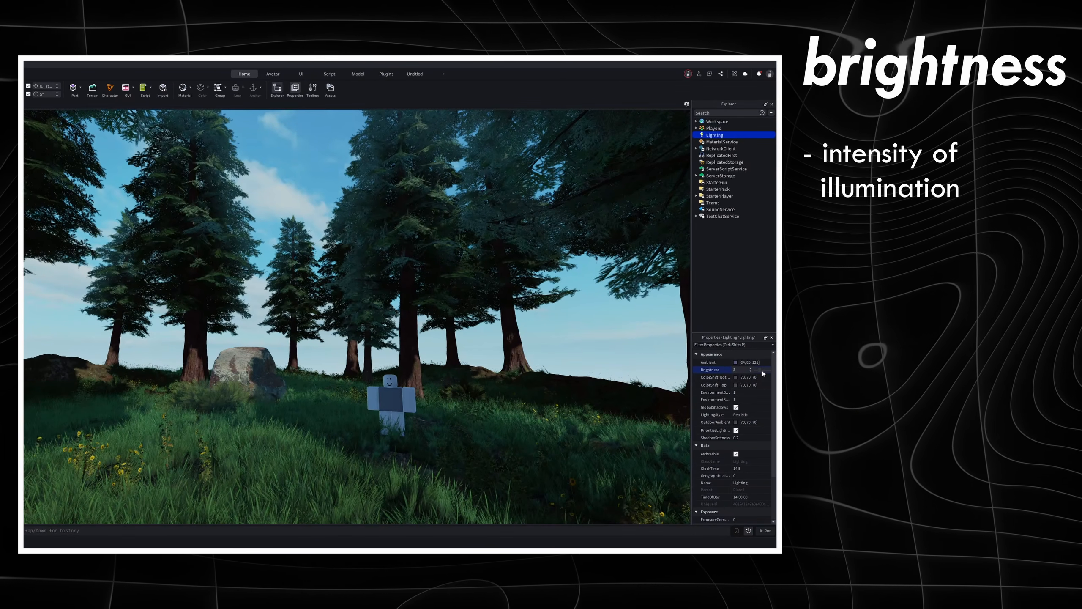
left_click_drag(760, 371, 765, 375)
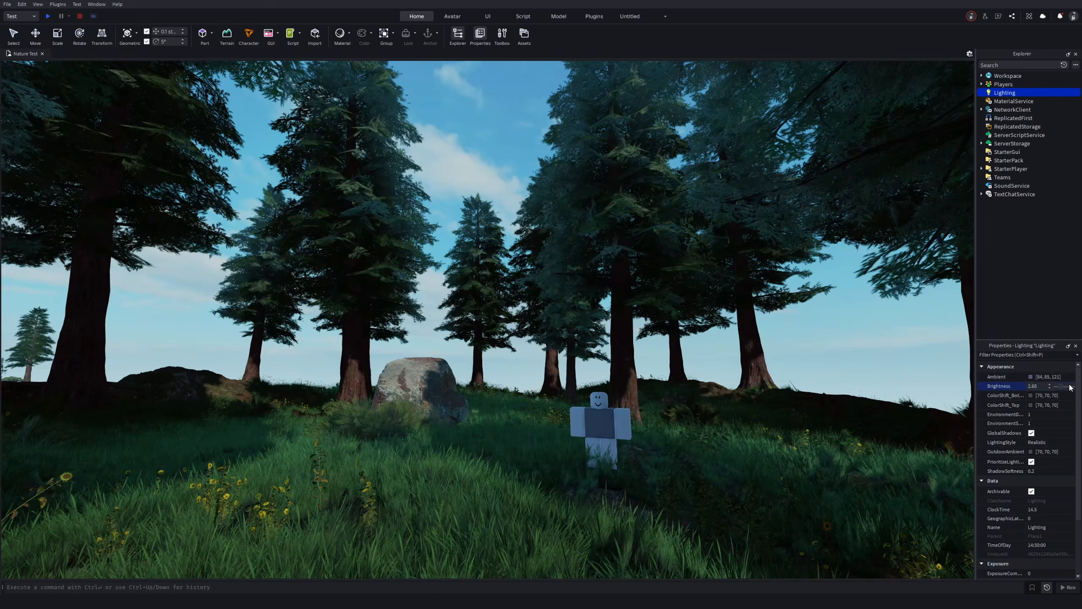
left_click_drag(1062, 386, 1065, 388)
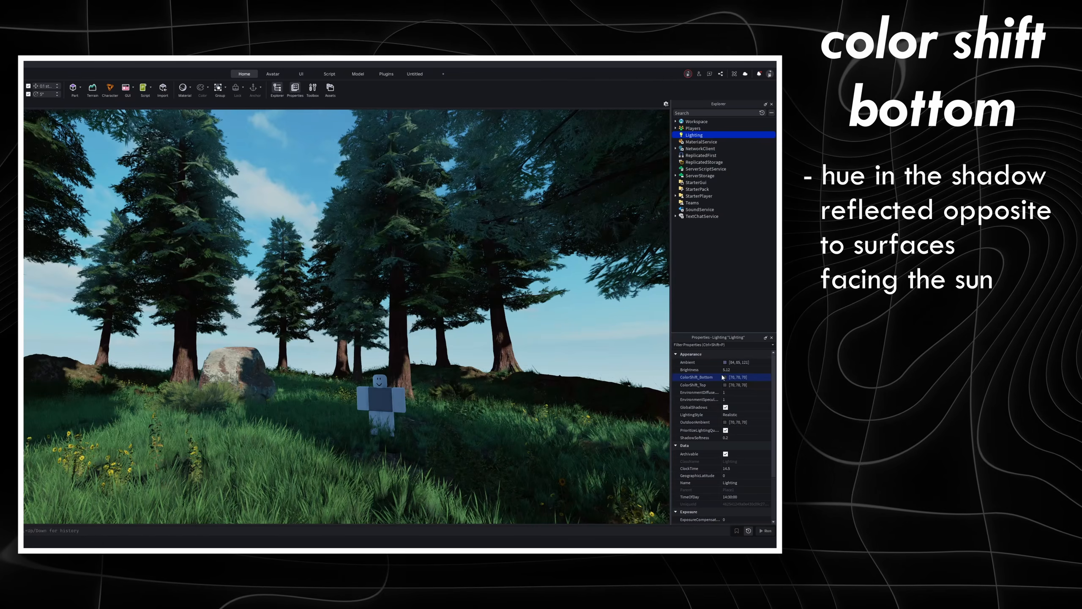
Step: Darken the ColorShift_Bottom colour to near black, RGB 4, 4, 4
left_click(725, 377)
left_click_drag(340, 228, 47, 263)
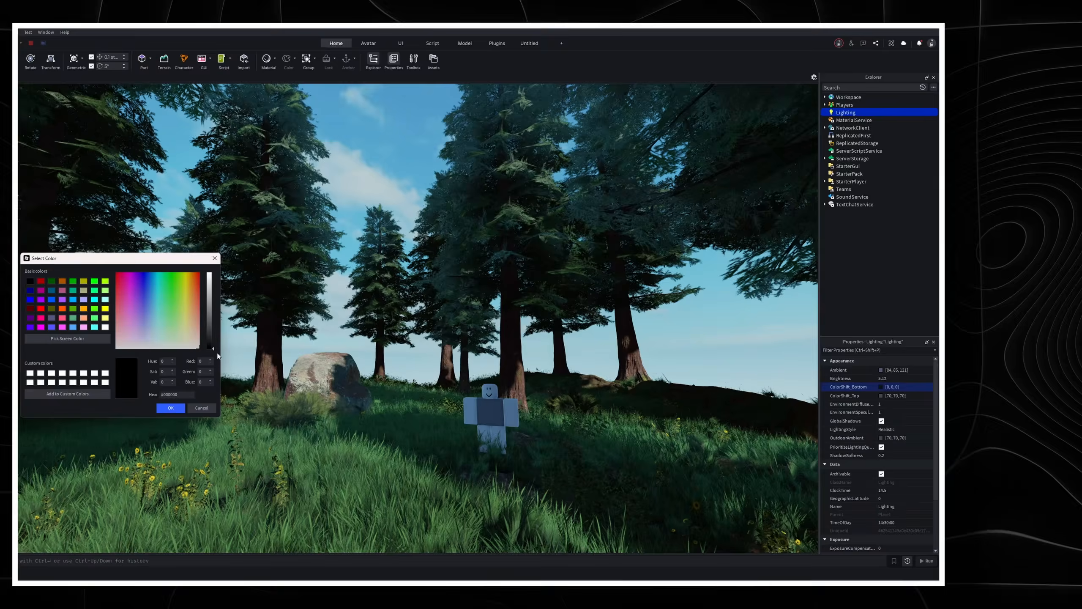
left_click_drag(135, 343, 134, 341)
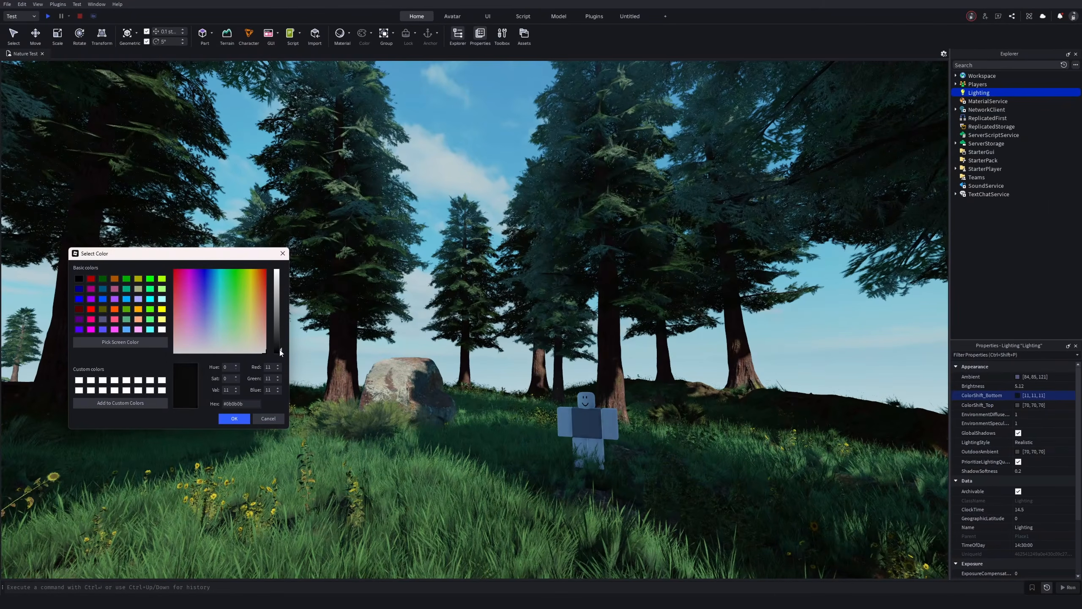
left_click(234, 418)
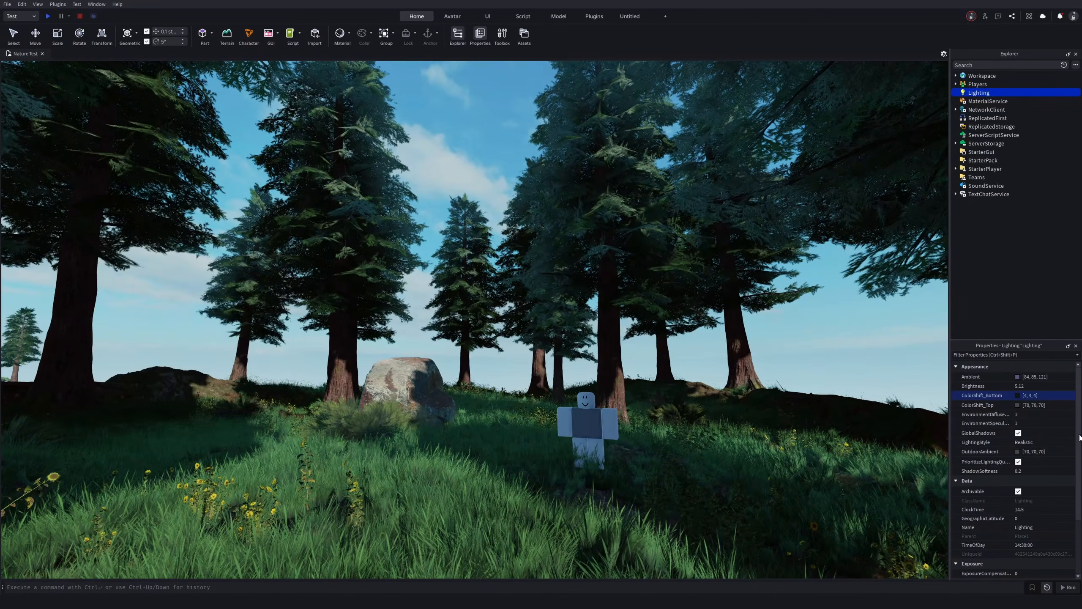
Step: Set the ColorShift_Top colour to a pale warm yellow, RGB 221, 212, 174
left_click(1018, 405)
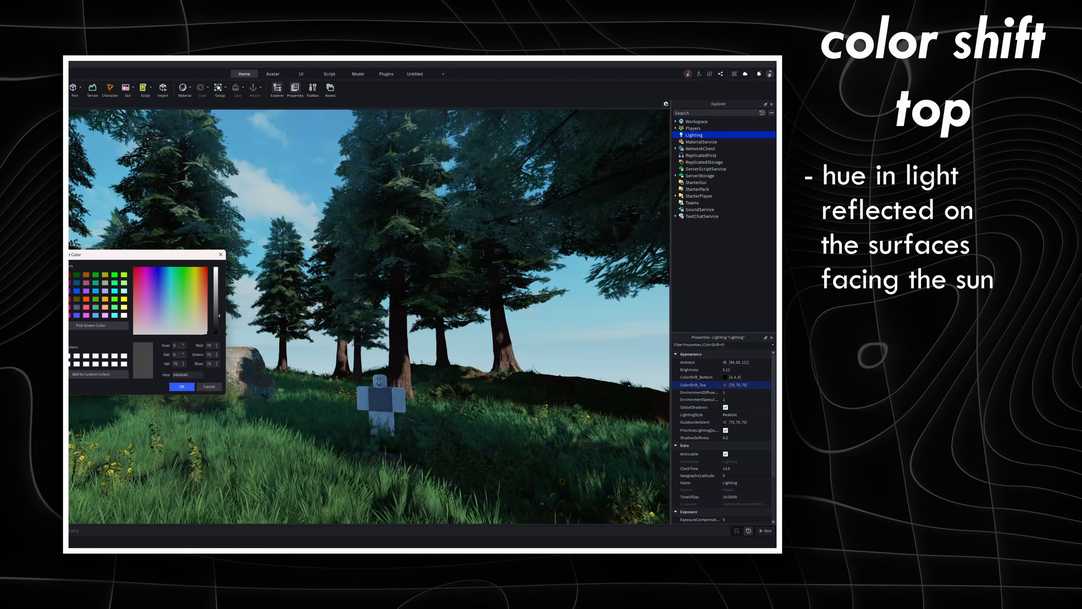
left_click(185, 387)
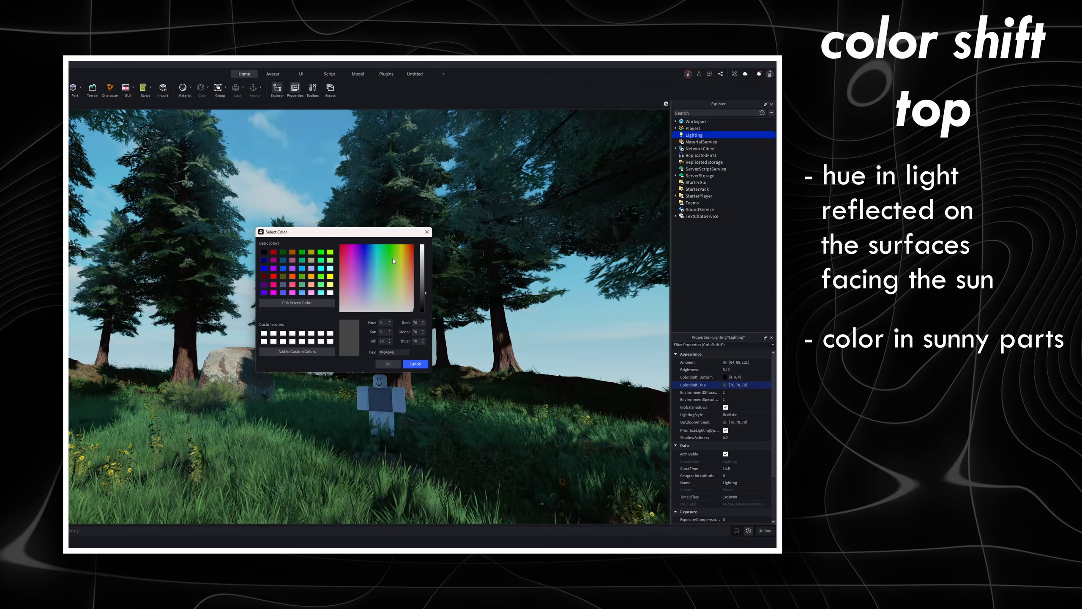
left_click_drag(393, 234, 506, 248)
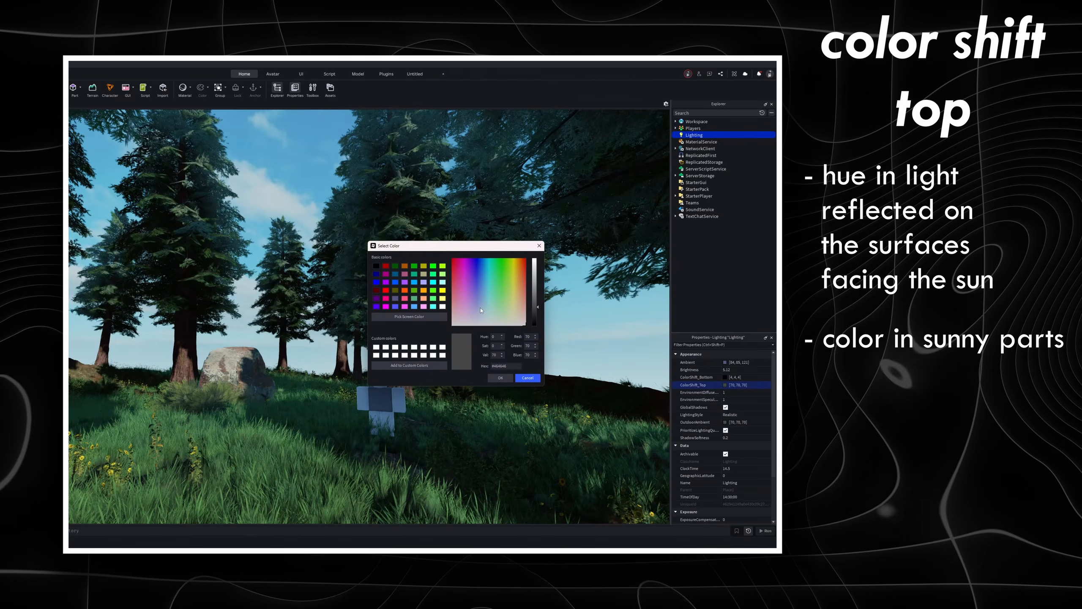
mouse_move(478, 308)
left_mouse_down()
mouse_move(486, 298)
mouse_move(469, 300)
left_mouse_up()
left_click_drag(534, 306, 500, 260)
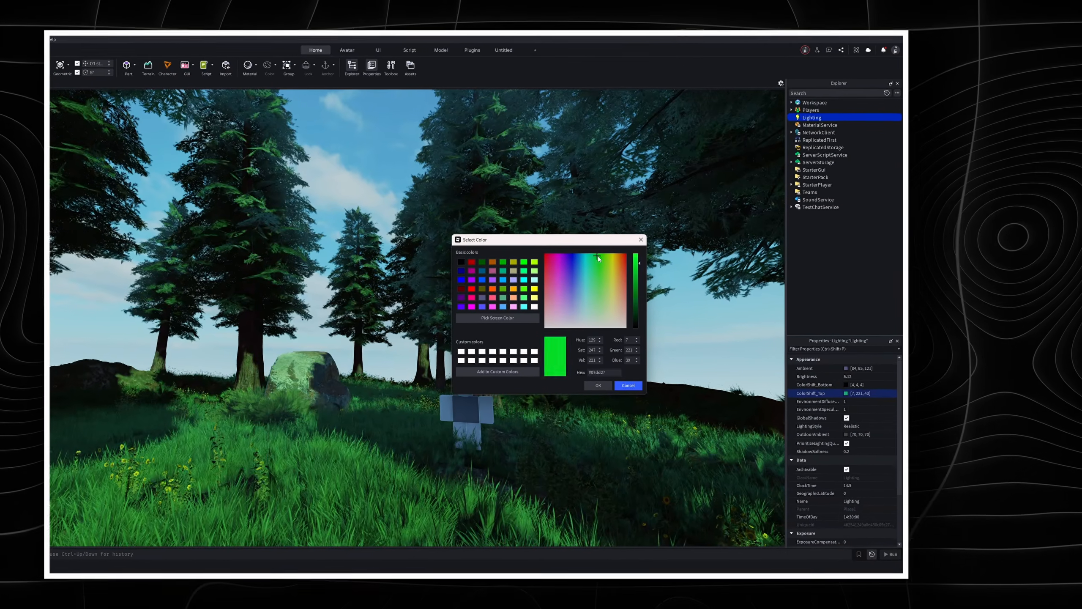
left_click_drag(598, 255, 612, 256)
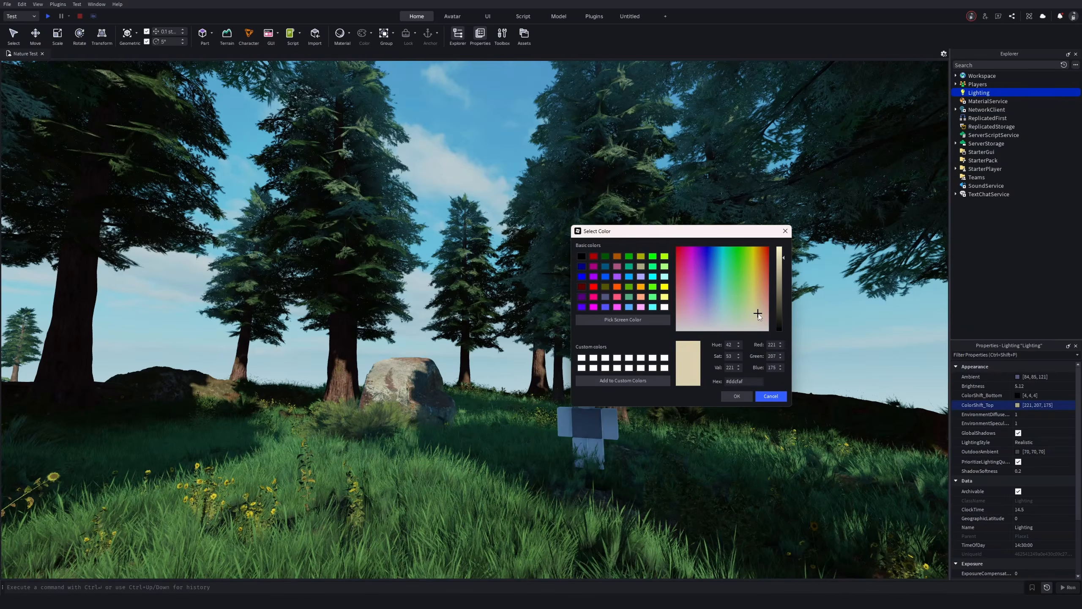
left_click(737, 395)
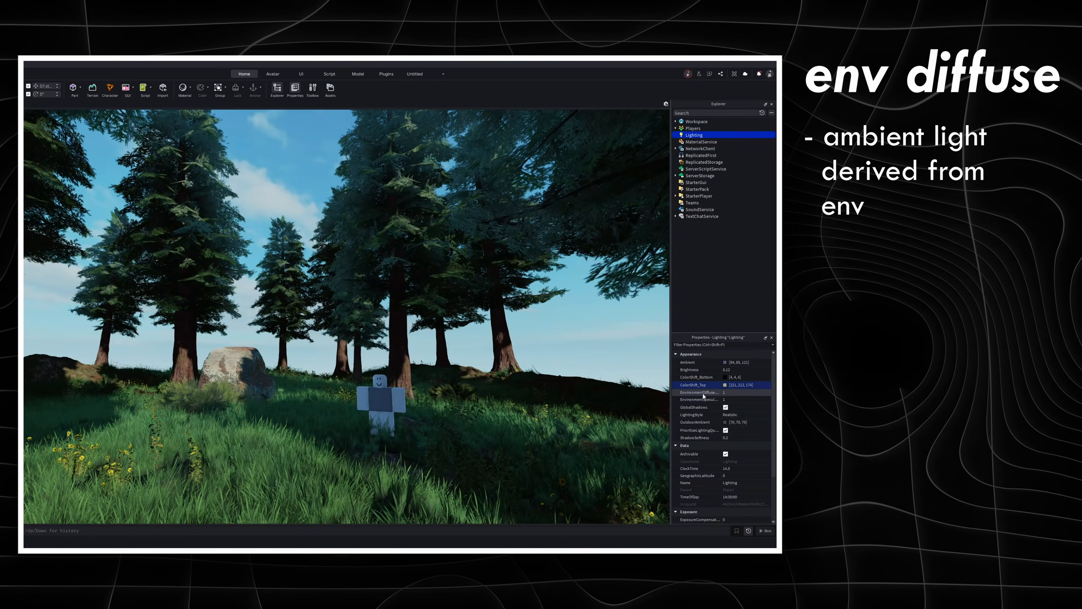
Step: Lower the environment diffuse scale of the Lighting service to 0.306
left_click(702, 393)
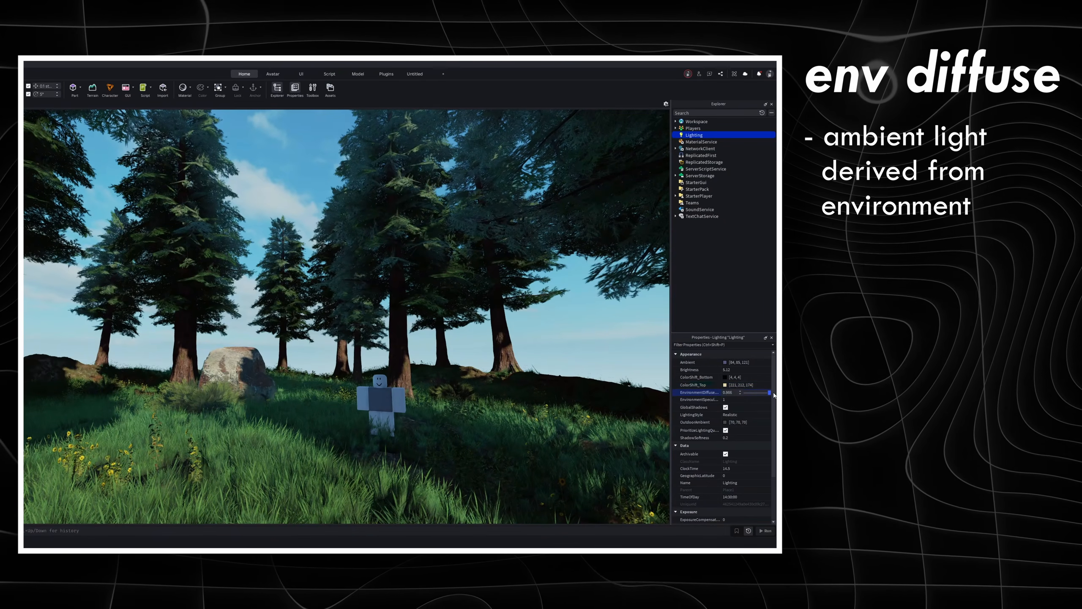
mouse_move(768, 393)
left_mouse_down()
mouse_move(740, 394)
mouse_move(770, 393)
left_mouse_up()
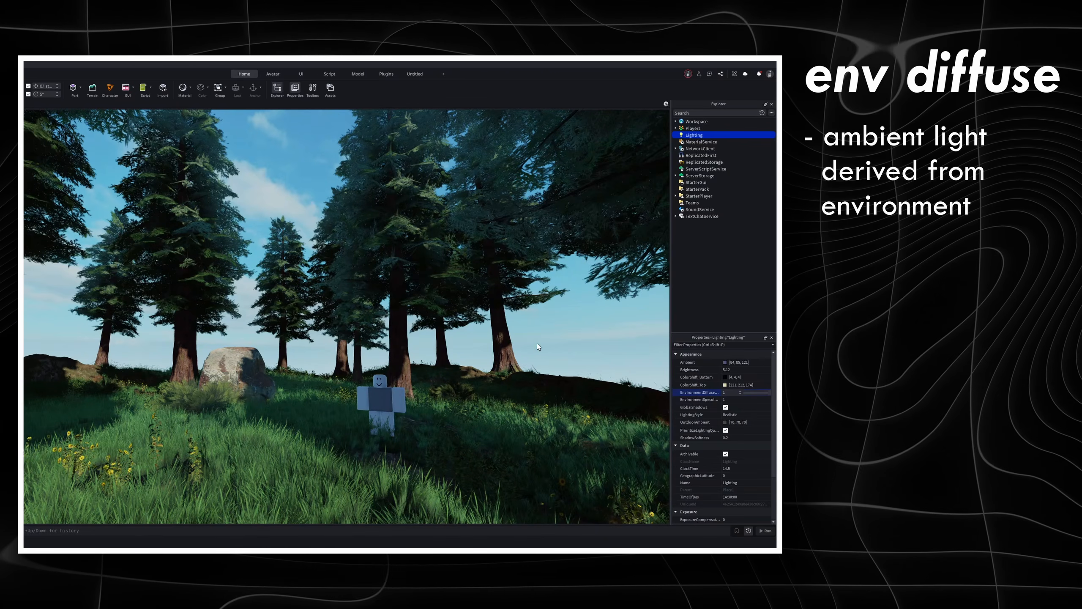
left_click_drag(771, 394, 753, 395)
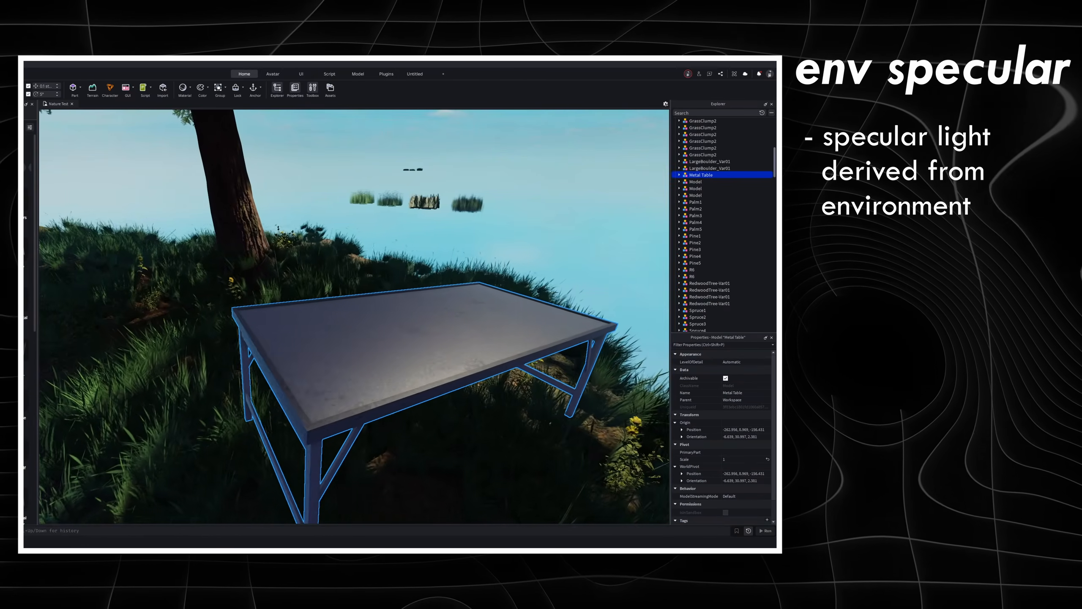
Step: Reselect the Lighting service in place of the metal table and close the Toolbox, keeping the table in view
scroll(357, 355, "up", 5)
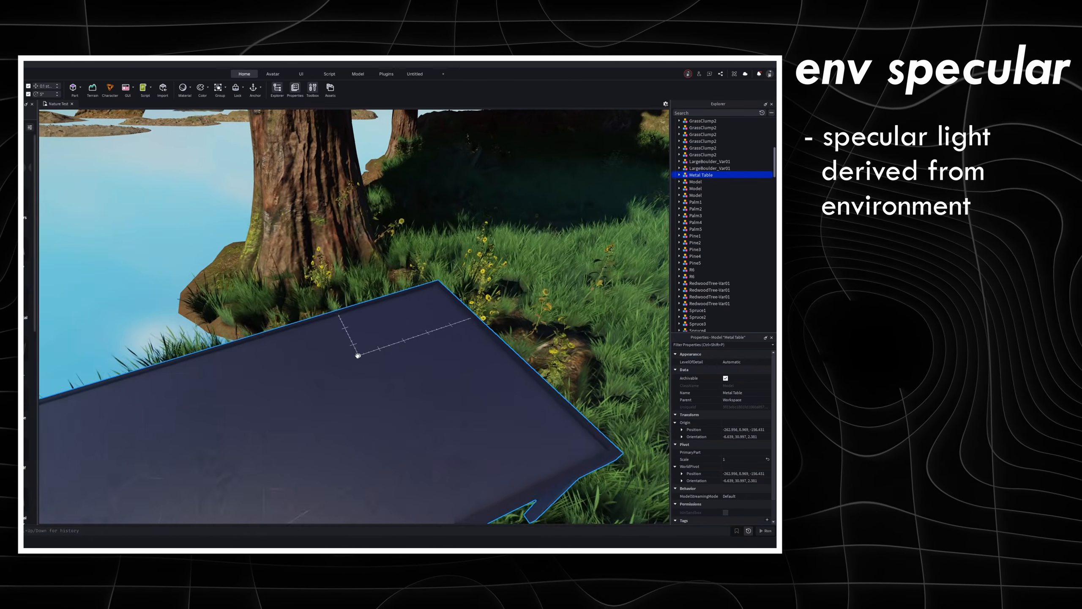
scroll(635, 317, "down", 1)
scroll(745, 190, "down", 20)
left_click(698, 240)
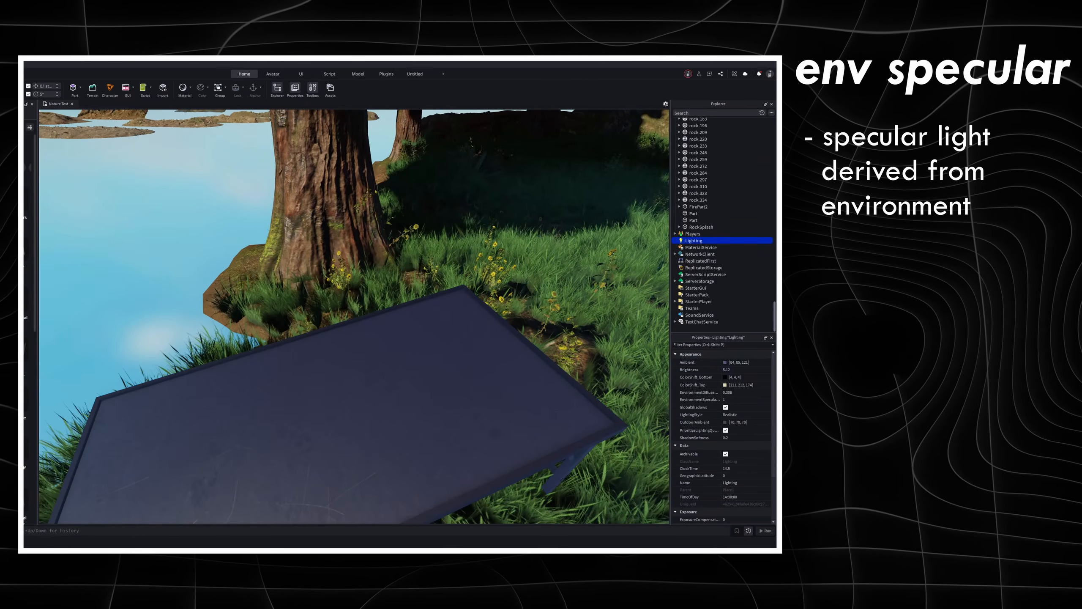
left_click(32, 104)
right_click_drag(256, 217, 293, 213)
Step: Set the environment specular scale to 0 and examine how the metal table's surface looks
left_click(749, 399)
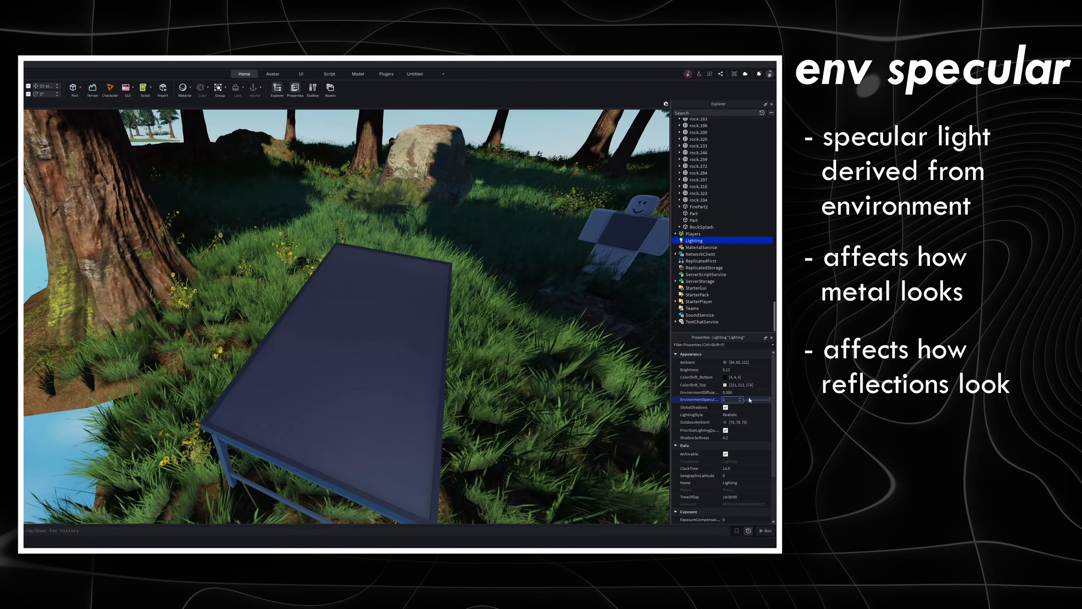
type("0")
key("Return")
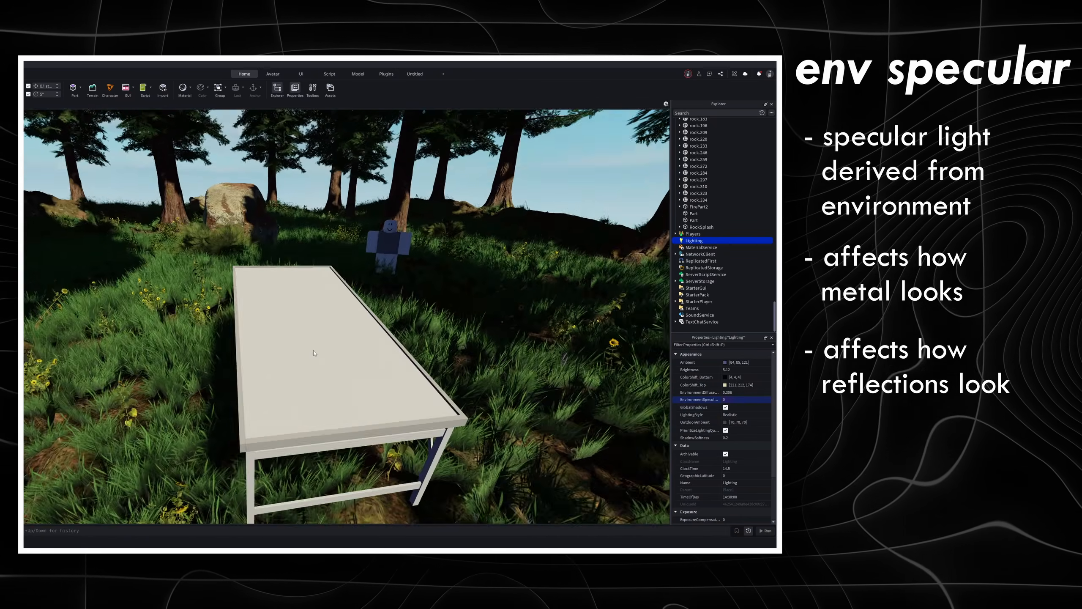
right_click_drag(314, 353, 314, 384)
key("w")
key("s")
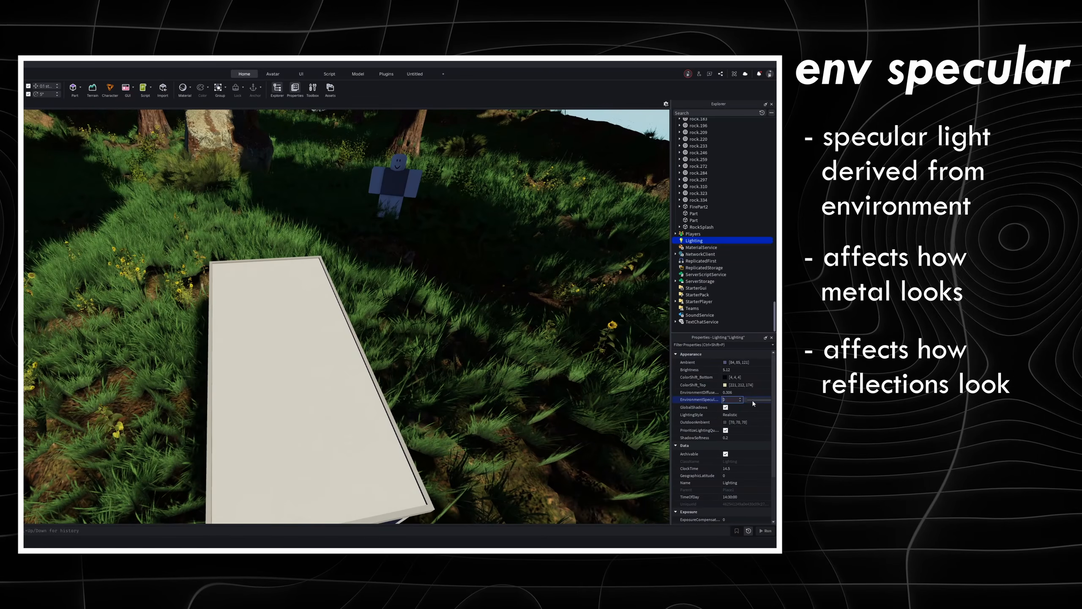
Step: Raise the environment specular scale to 1 and examine the reflections on the metal table from several angles
left_click_drag(744, 399, 772, 402)
right_click_drag(583, 388, 506, 377)
key("d")
key("a")
key("s")
key("w")
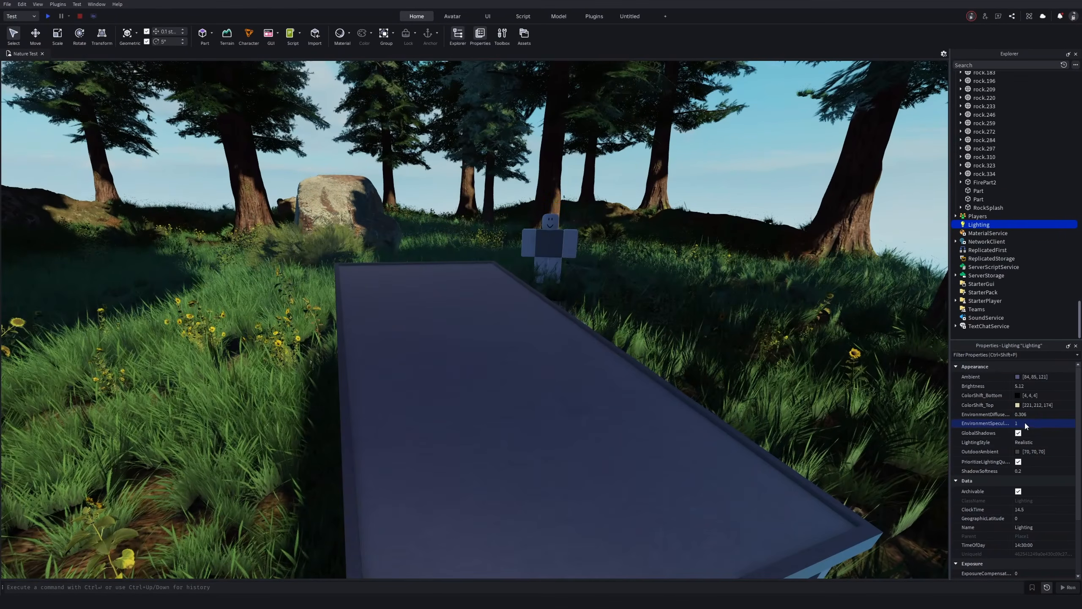
Step: Set the environment specular scale of the Lighting service to 0.9
left_click(1022, 424)
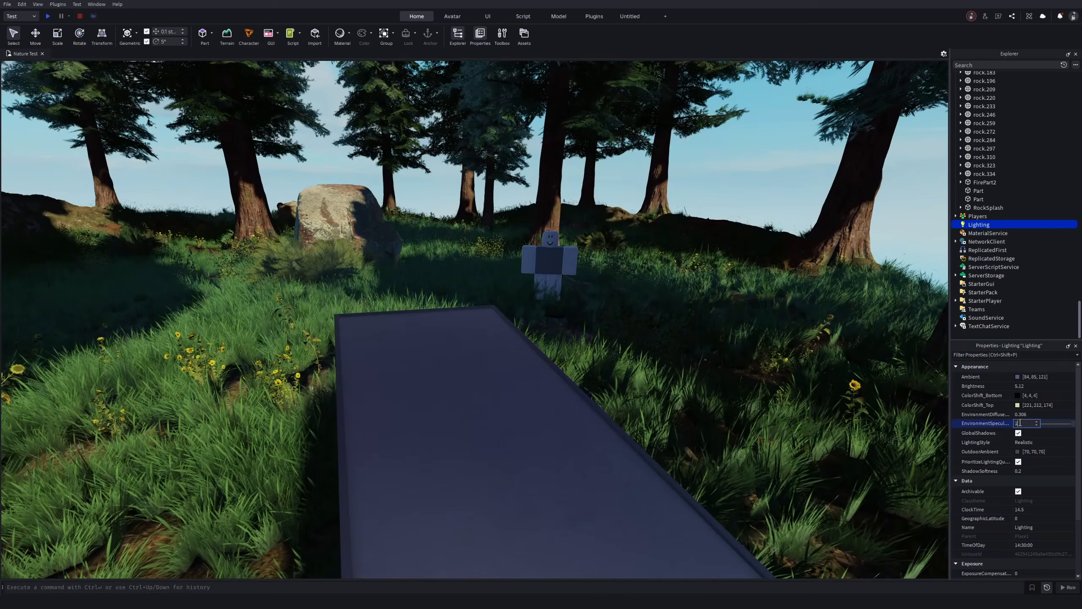
key("BackSpace")
type("0.9")
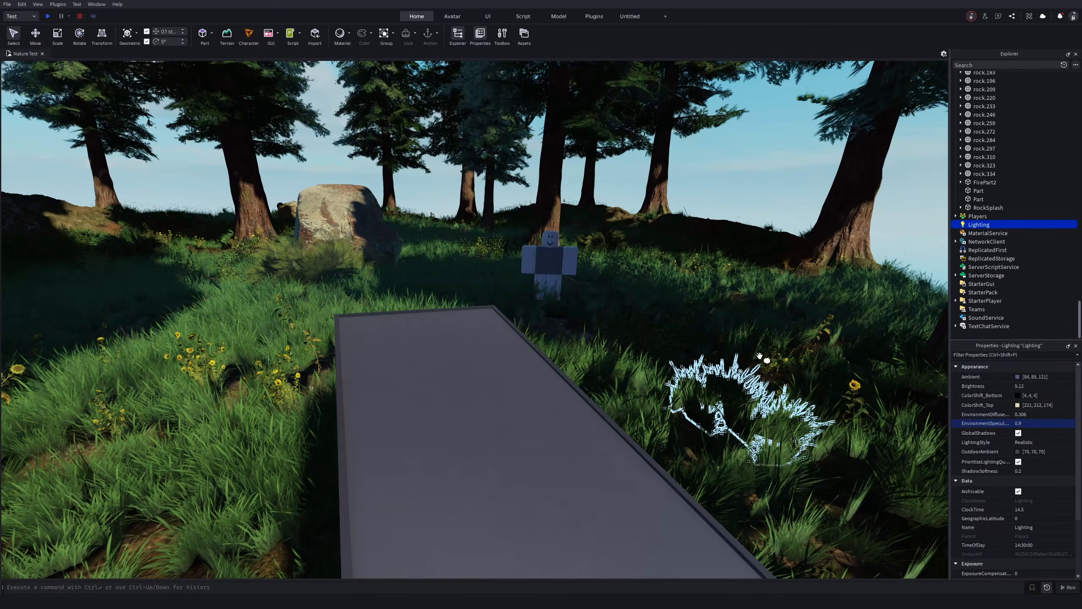
right_click_drag(759, 355, 759, 355)
key("w")
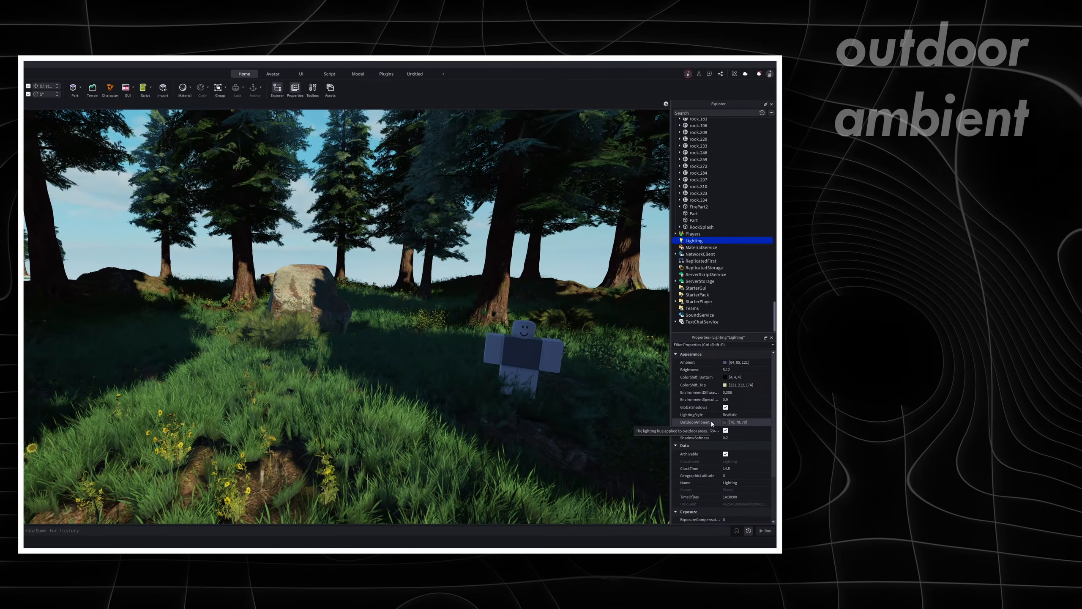
Step: Copy the Ambient colour value, RGB 84, 85, 121, into OutdoorAmbient
left_click(698, 363)
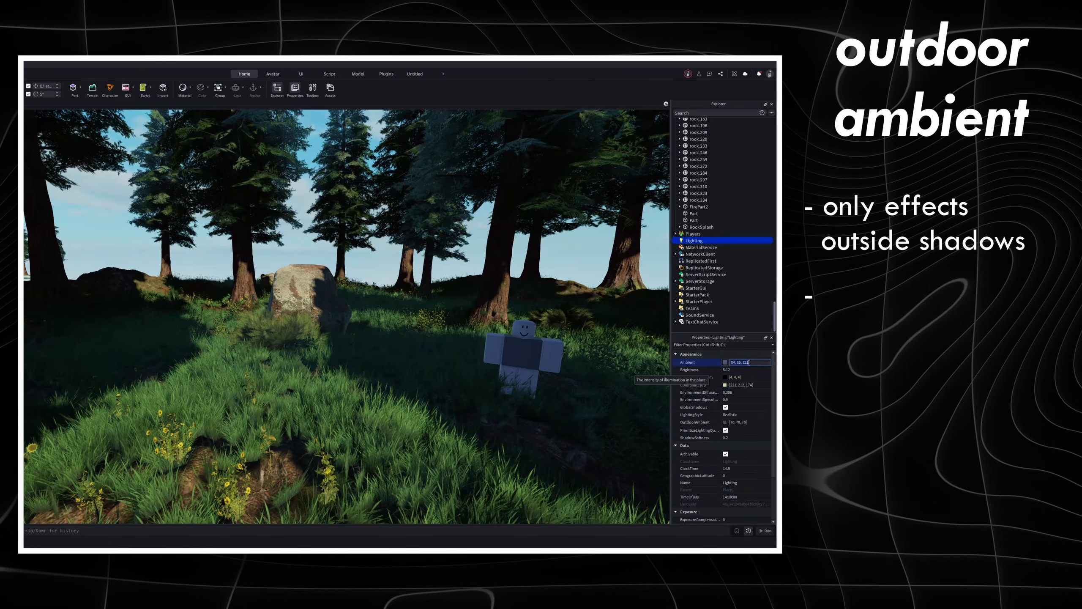
key("ctrl+c")
left_click(743, 423)
key("ctrl+v")
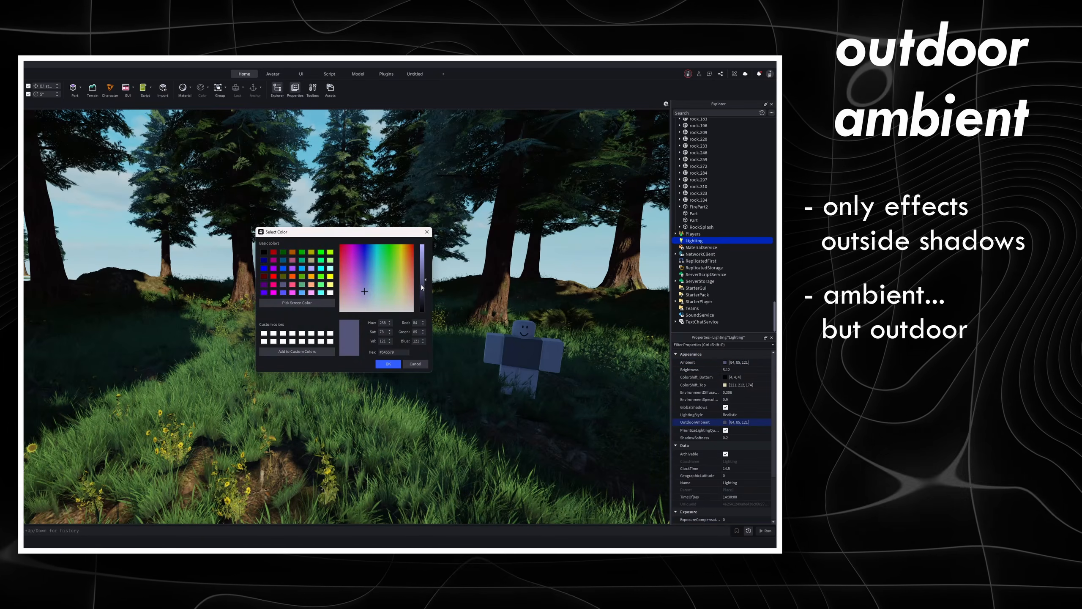
Step: Brighten the OutdoorAmbient colour of the Lighting service to RGB 101, 102, 145
left_click_drag(428, 279, 430, 267)
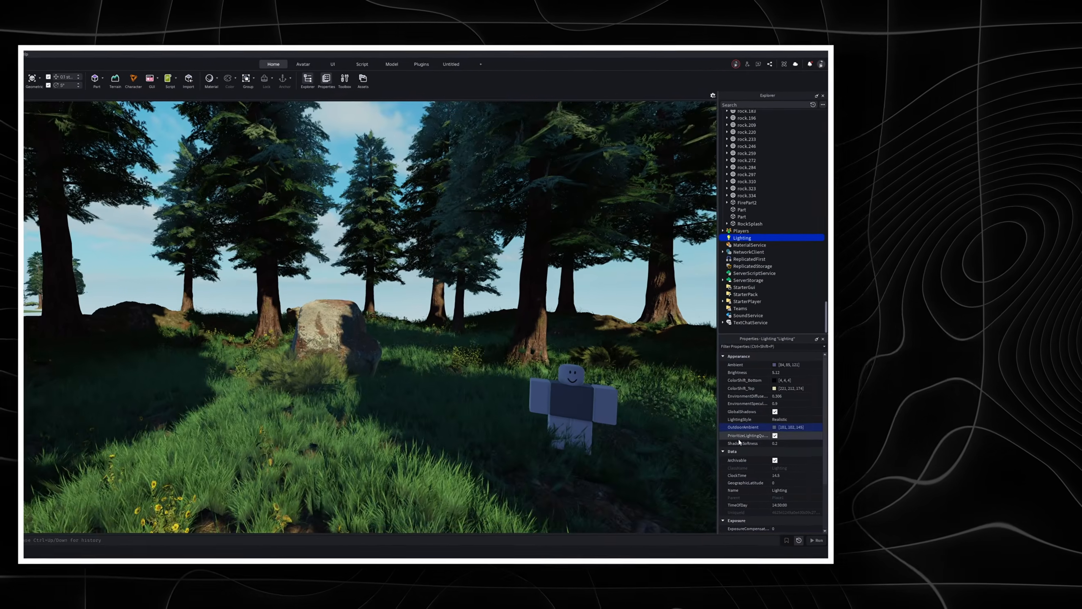
right_click_drag(516, 394, 516, 394)
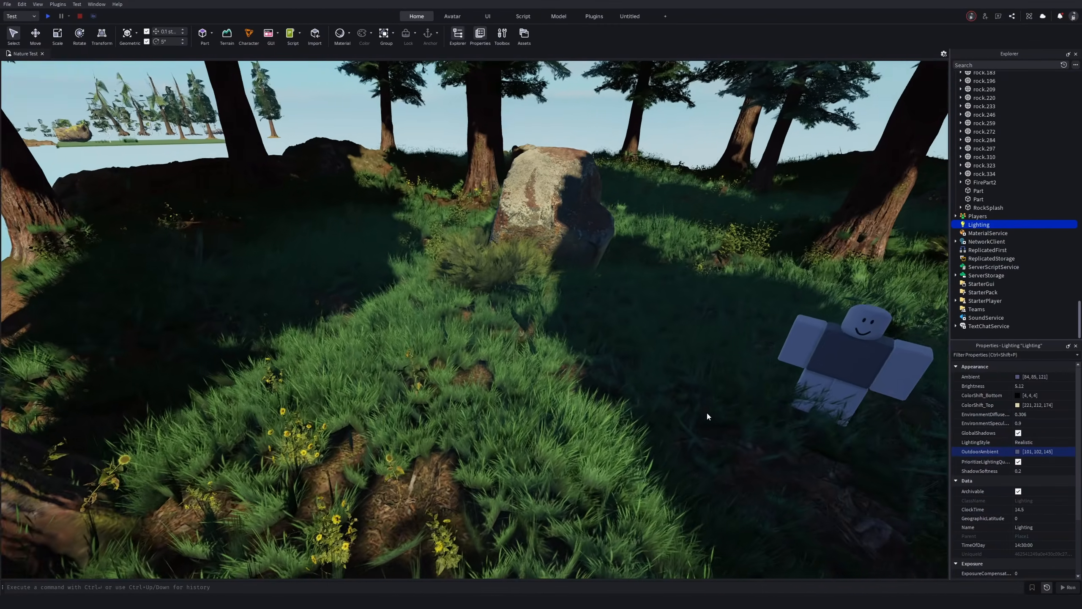
Step: Set the Lighting service's shadow softness to 0.08, judging the shadow edges on the large rock up close
right_click_drag(707, 413, 707, 413)
key("w")
left_click(1041, 472)
mouse_move(1047, 470)
left_mouse_down()
mouse_move(1073, 471)
mouse_move(1042, 472)
left_mouse_up()
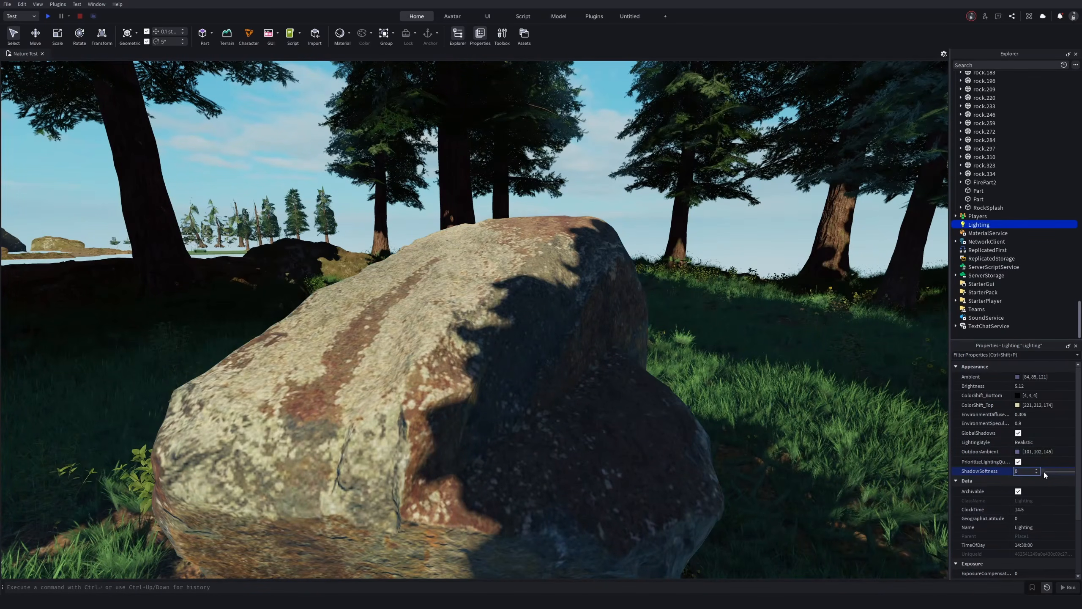
left_click_drag(1044, 474, 1053, 476)
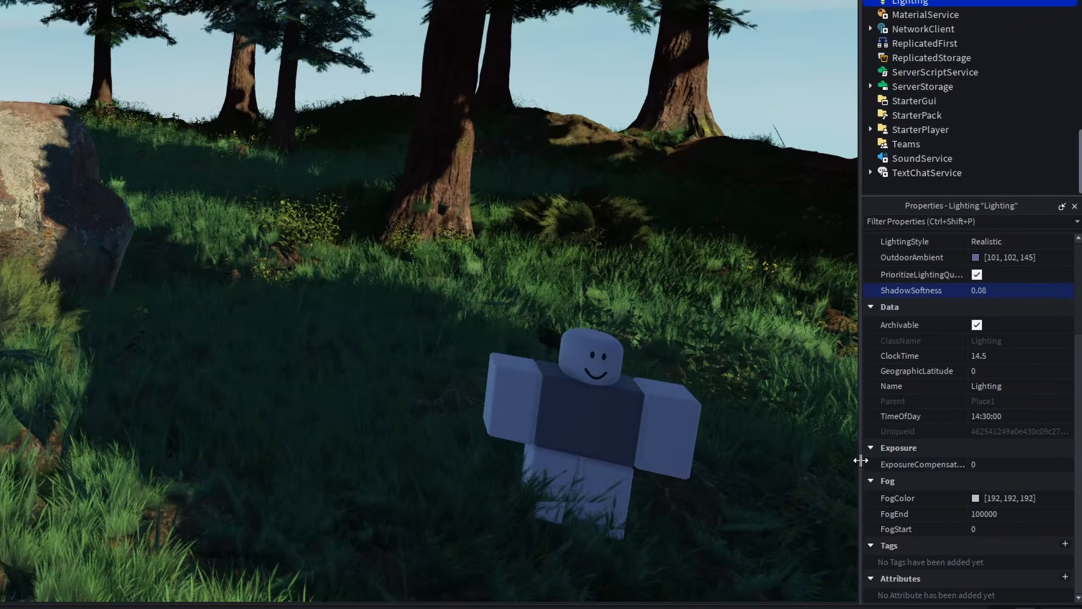
Step: Widen the properties area and set the Lighting service's exposure compensation to 0.25
left_click_drag(860, 460, 843, 460)
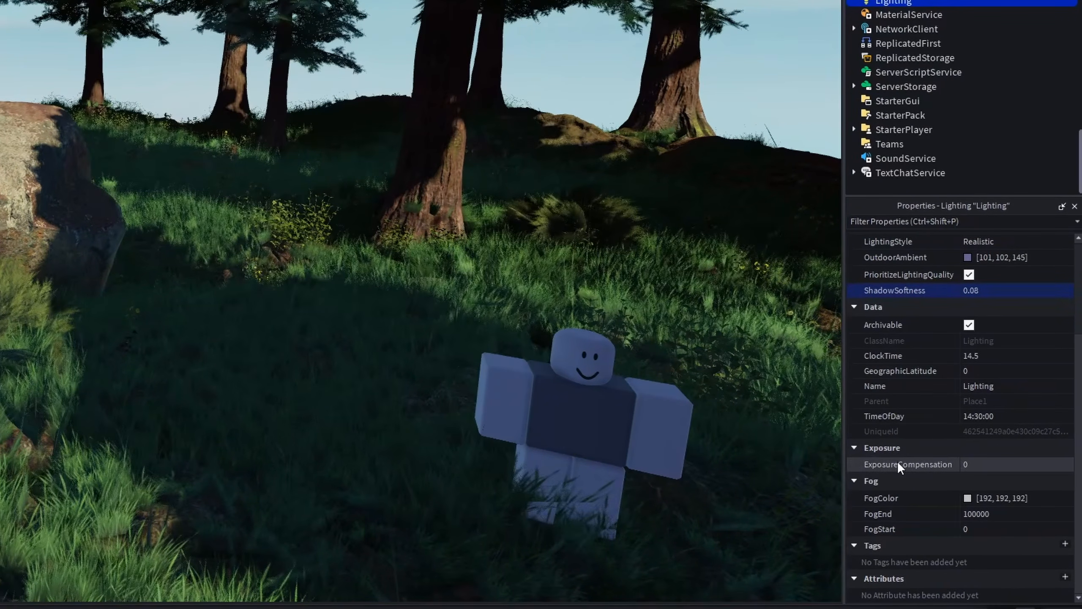
left_click(1004, 466)
left_click_drag(1038, 469, 1047, 479)
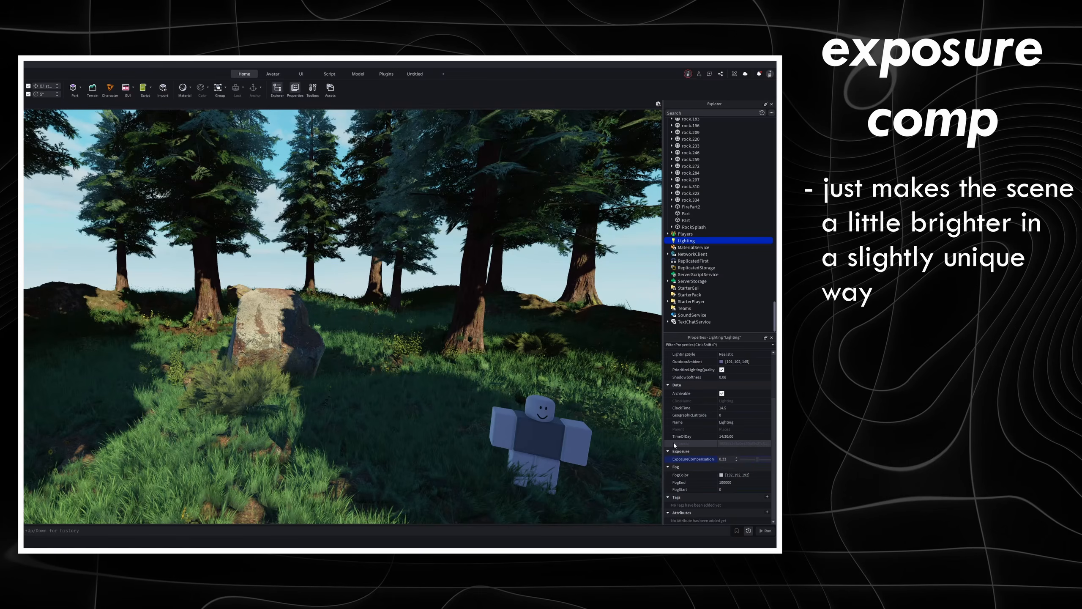
left_click_drag(741, 463, 760, 462)
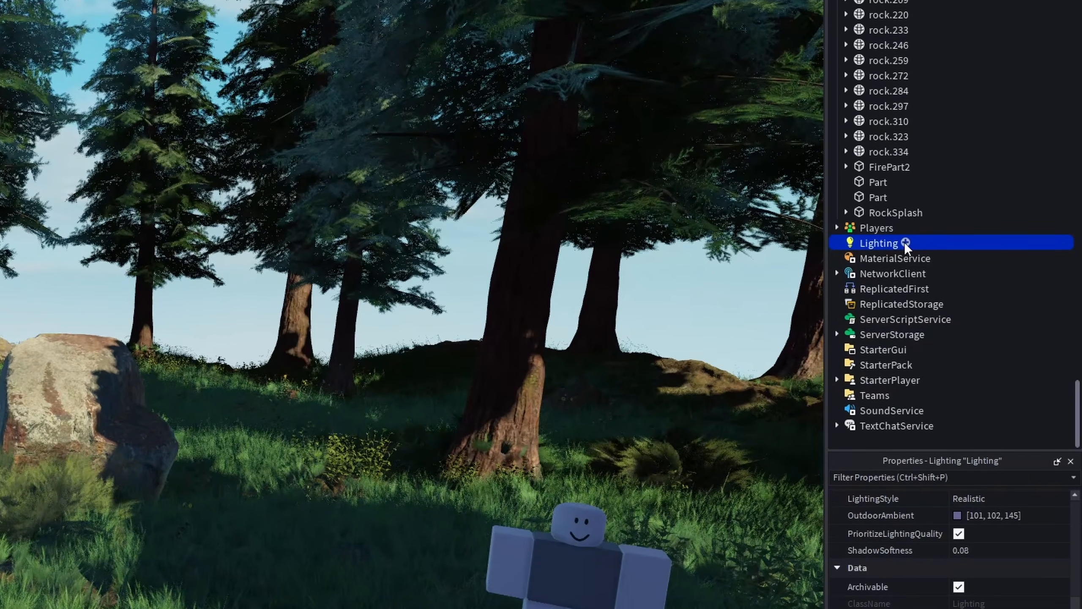
Step: Add a default Sky object to the Lighting service and look at the forest island against it
left_click(904, 242)
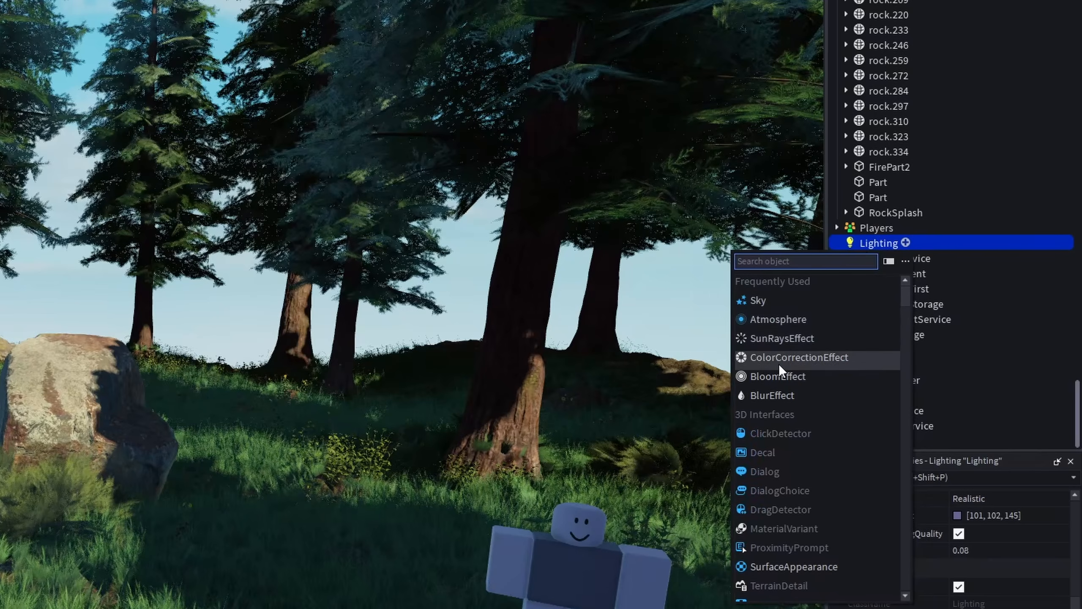
left_click(979, 244)
left_click(904, 242)
left_click(758, 300)
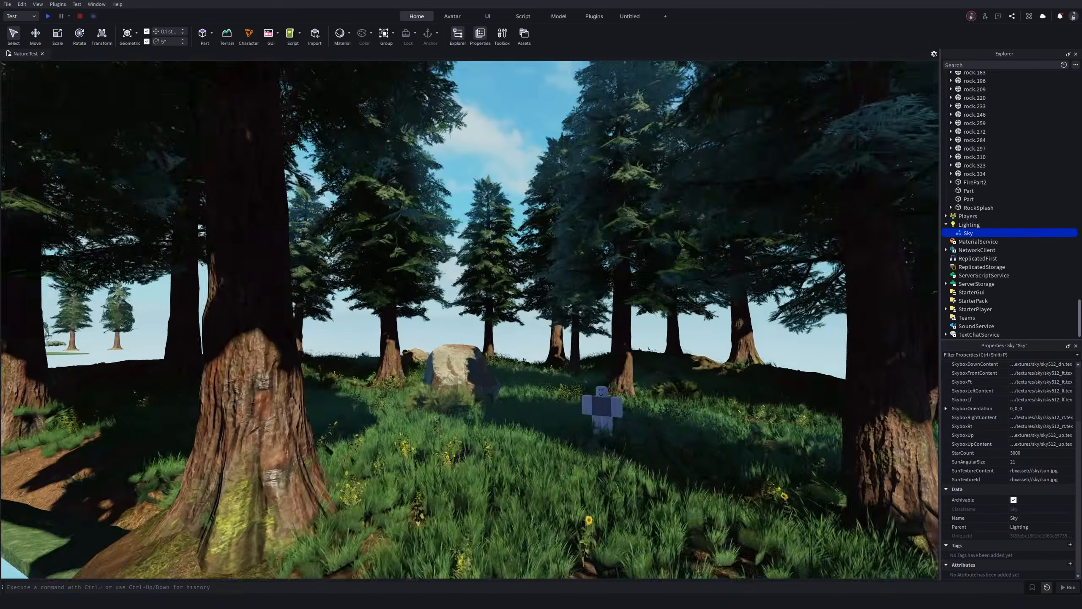
key("s")
right_click_drag(384, 171, 477, 174)
key("w")
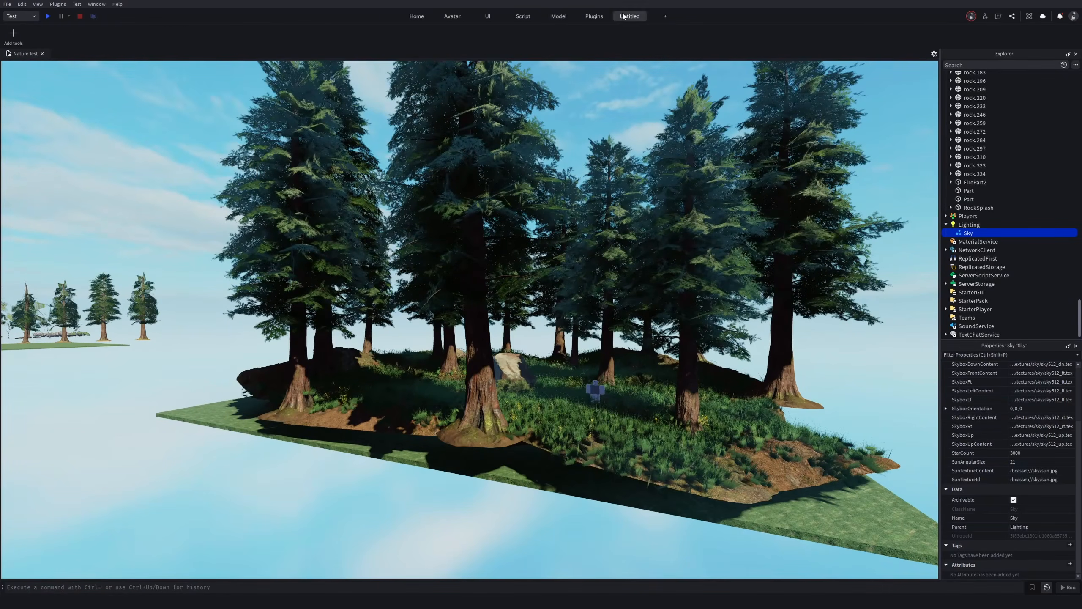
Step: Try the Abandoned Parking sky from the Skies category of the HDRI Inserter plugin and look around
scroll(1050, 28, "down", 5)
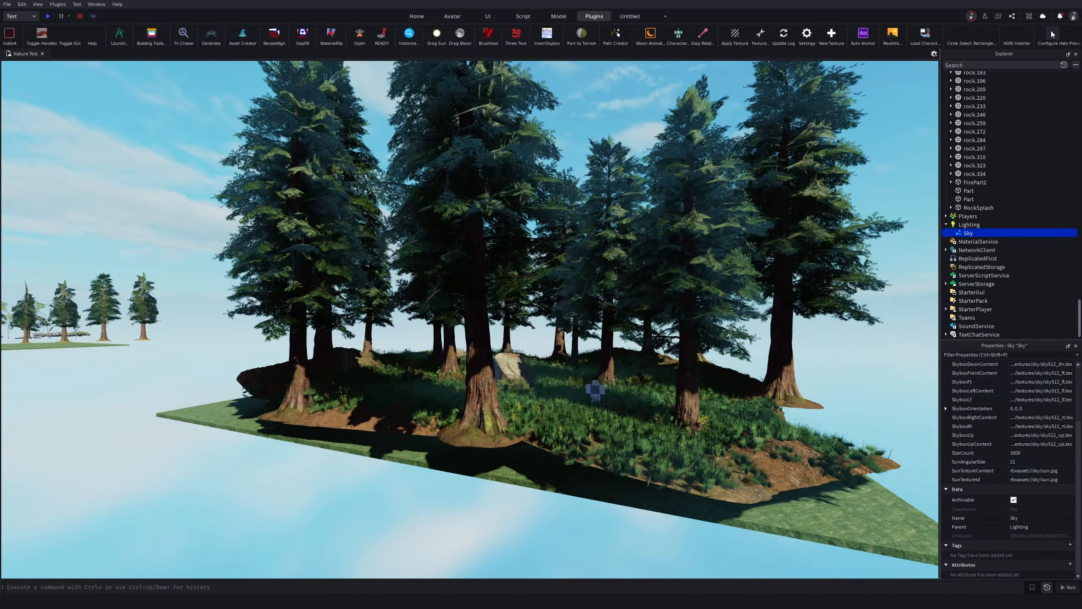
left_click(1004, 34)
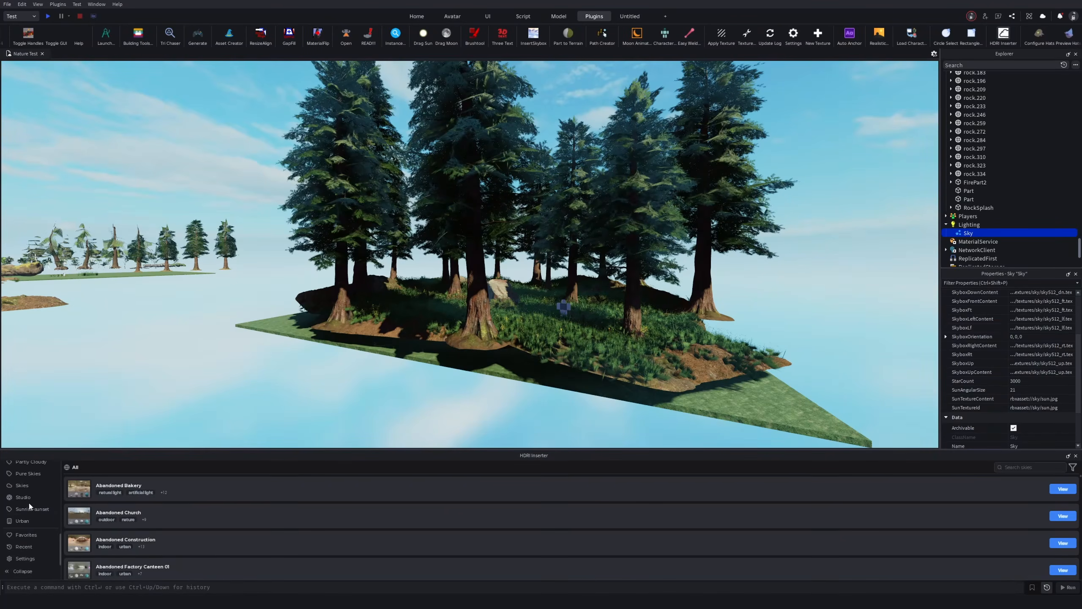
left_click(30, 484)
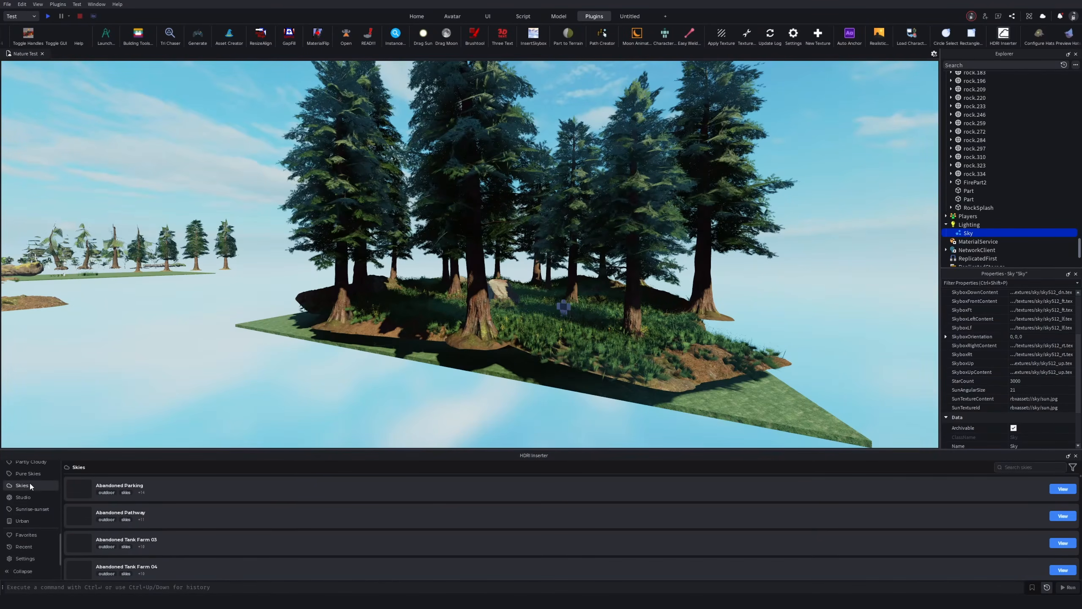
left_click(1063, 488)
right_click_drag(569, 367, 681, 362)
left_click(1012, 563)
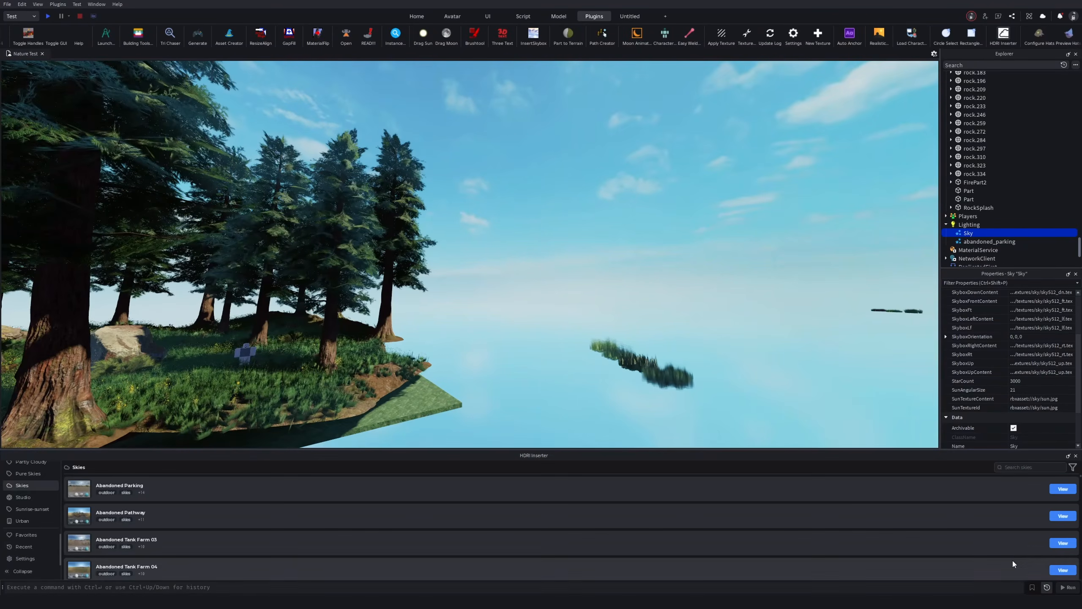
right_click_drag(632, 335, 605, 298)
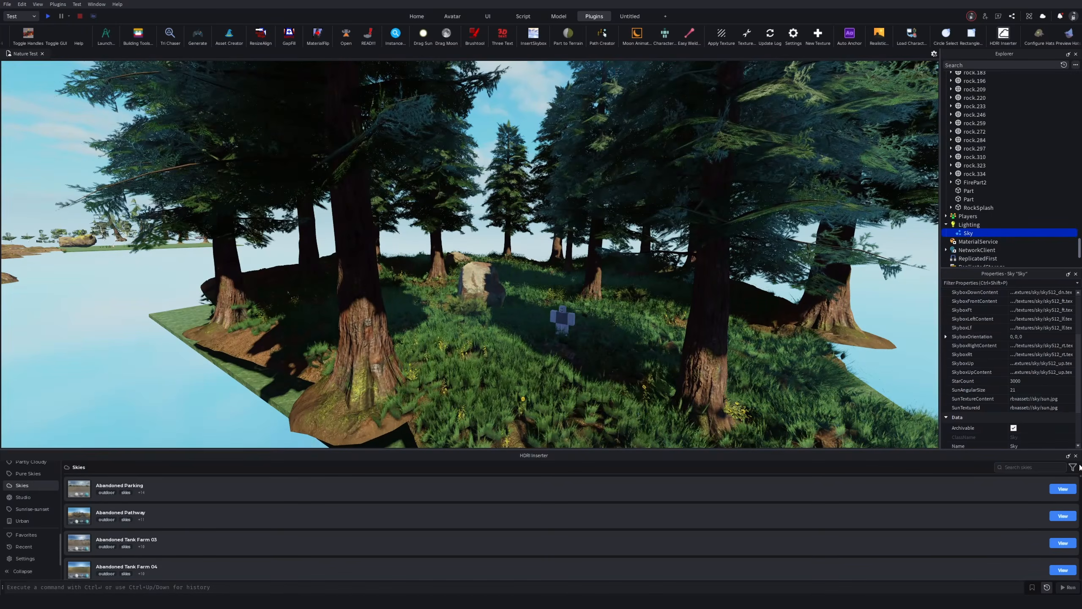
Step: Browse the Creator Store's Sky and Atmosphere category and add a sky from it to Lighting
left_click(416, 17)
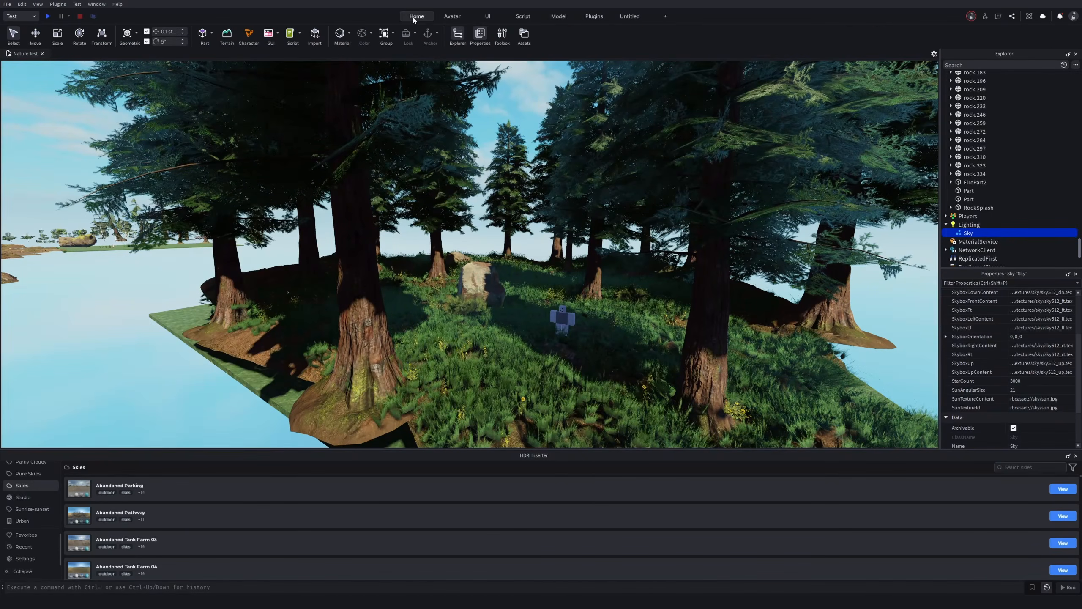
left_click(504, 37)
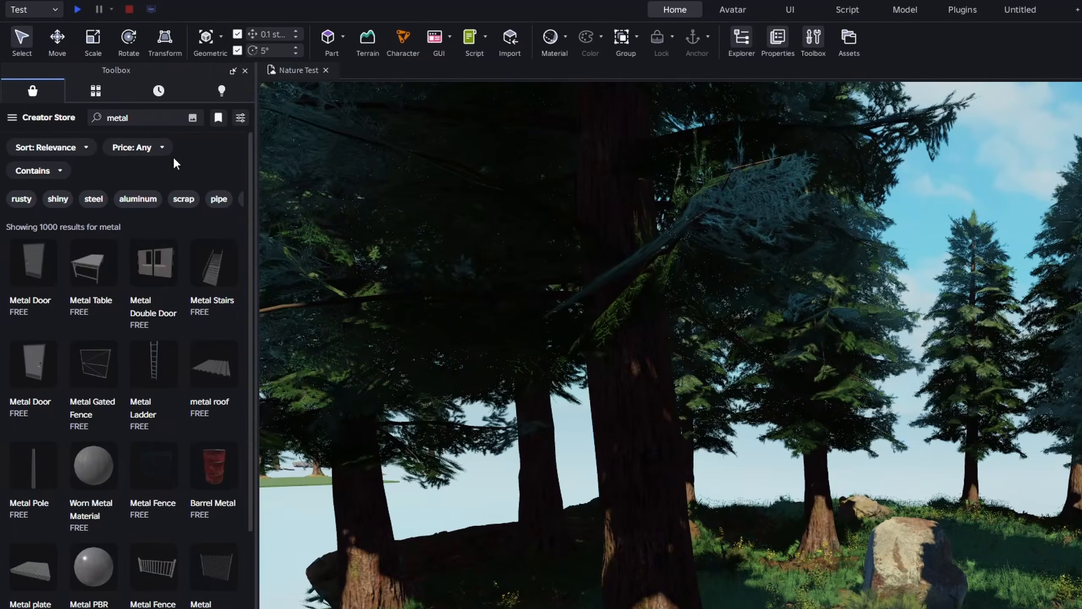
left_click(26, 83)
scroll(74, 246, "down", 2)
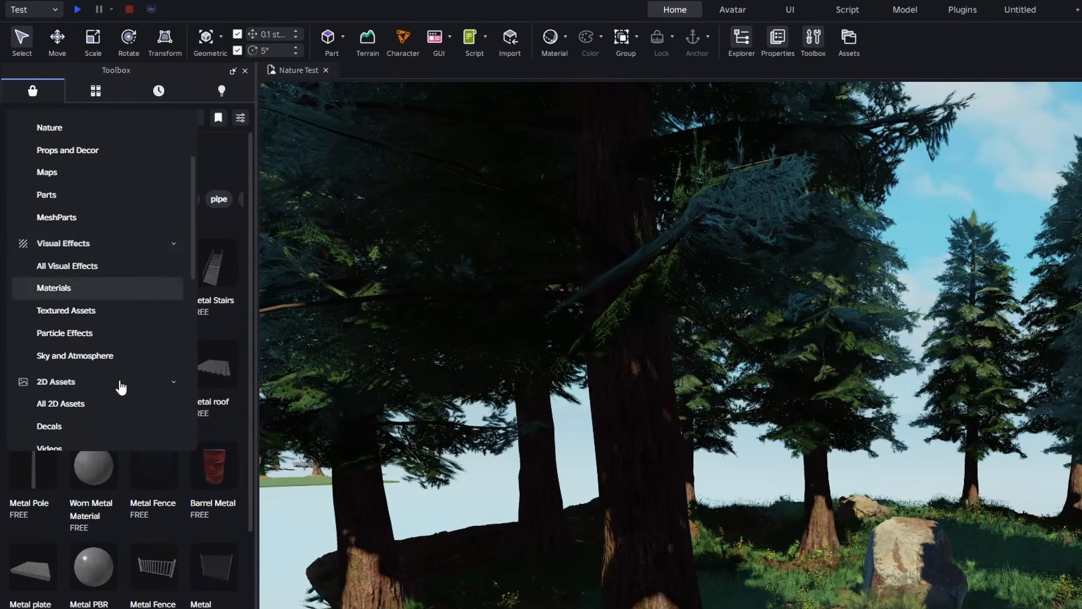
left_click(112, 355)
left_click(155, 121)
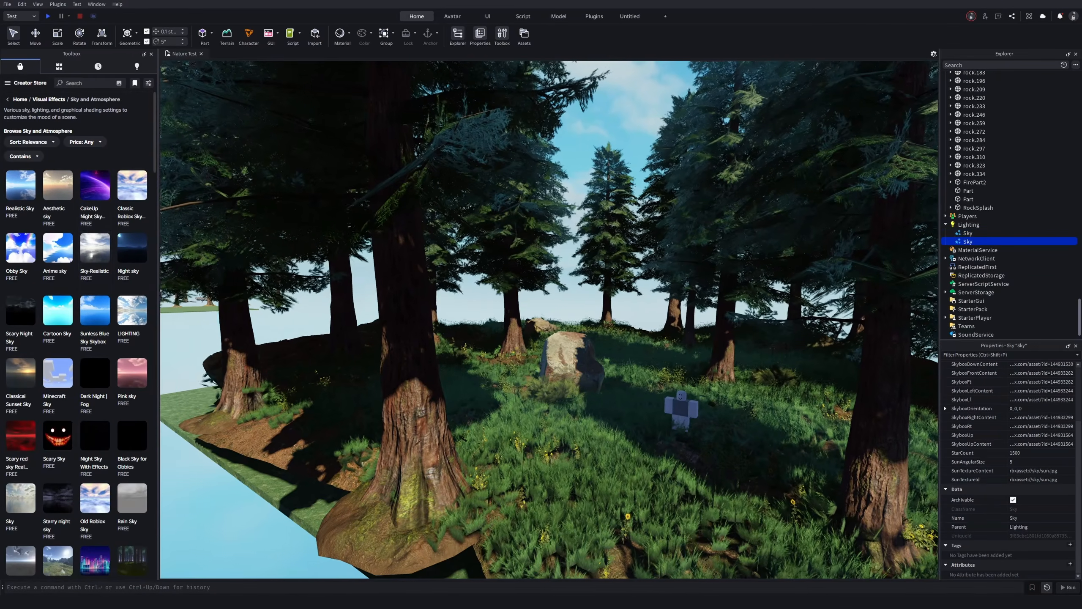
Step: Look at the added sky over the forest and delete both Sky objects from Lighting
right_click_drag(549, 319, 852, 294)
left_click(968, 234, "shift")
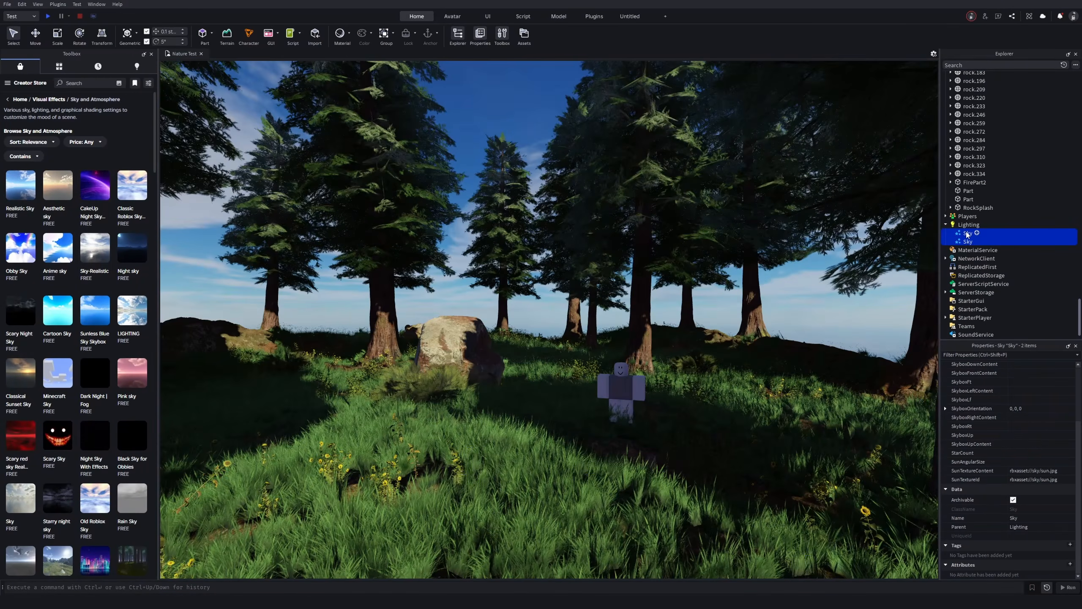
key("Delete")
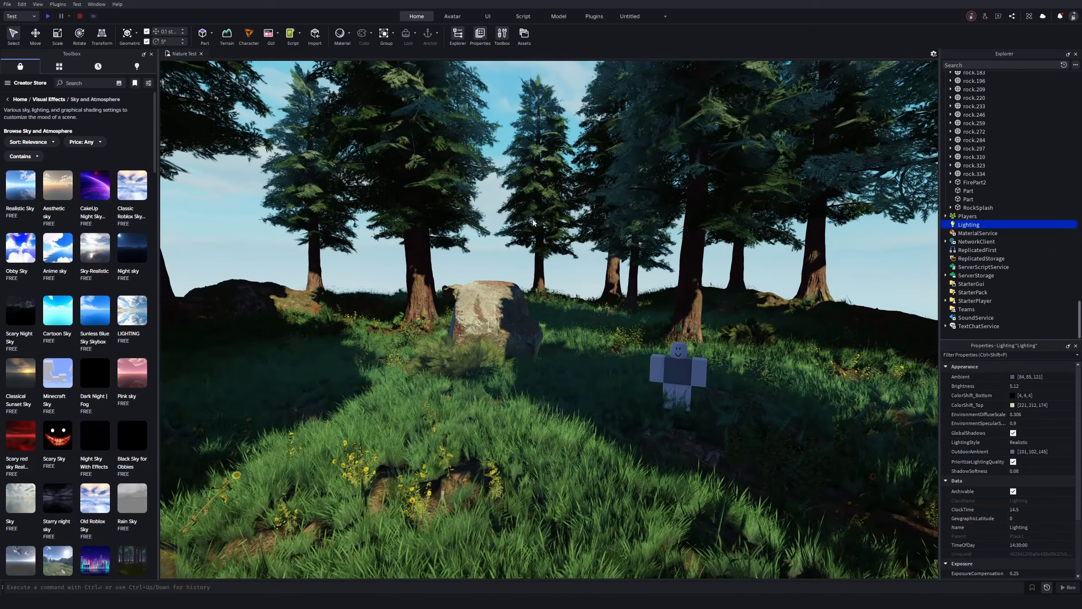
Step: Insert the hilly_terrain_01_puresky sky into Lighting with the HDRI Inserter plugin
left_click(586, 16)
scroll(1032, 40, "right", 3)
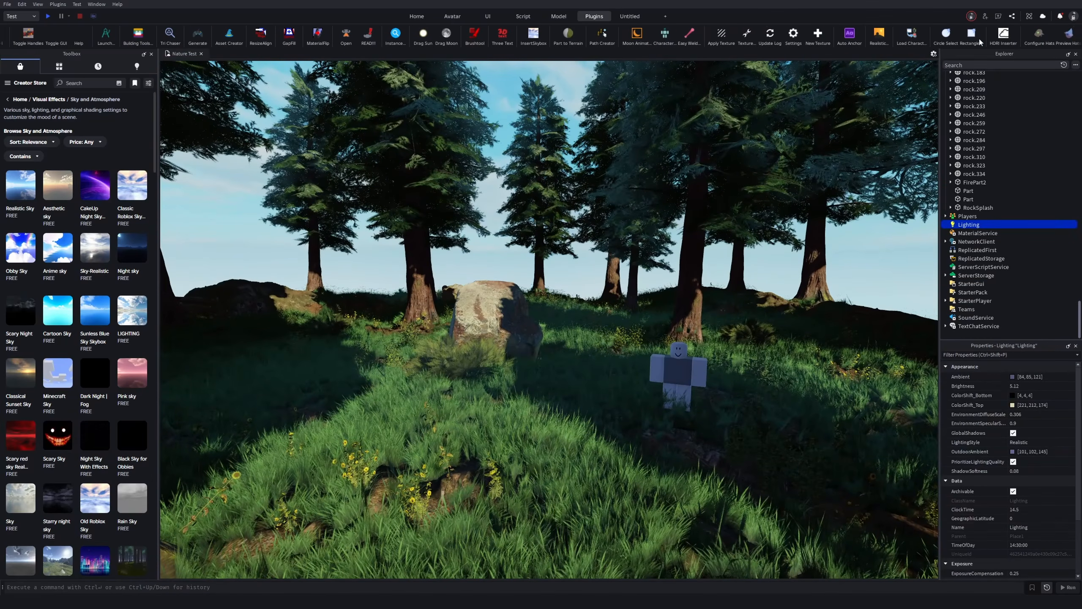
left_click(1004, 34)
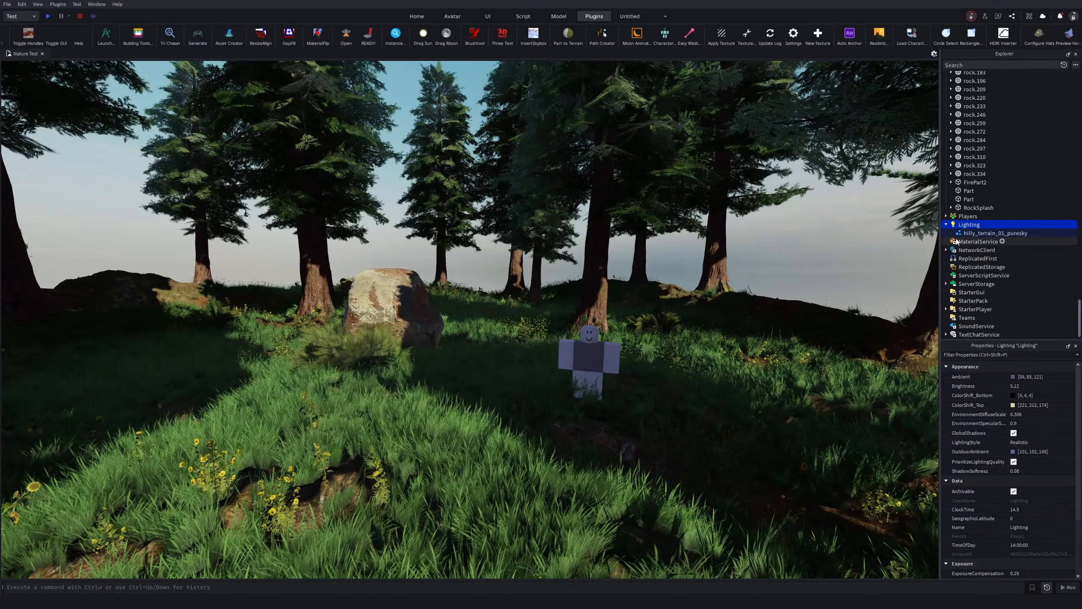
Step: Add an Atmosphere object to the Lighting service and view its fog over the water and forest
left_click(984, 224)
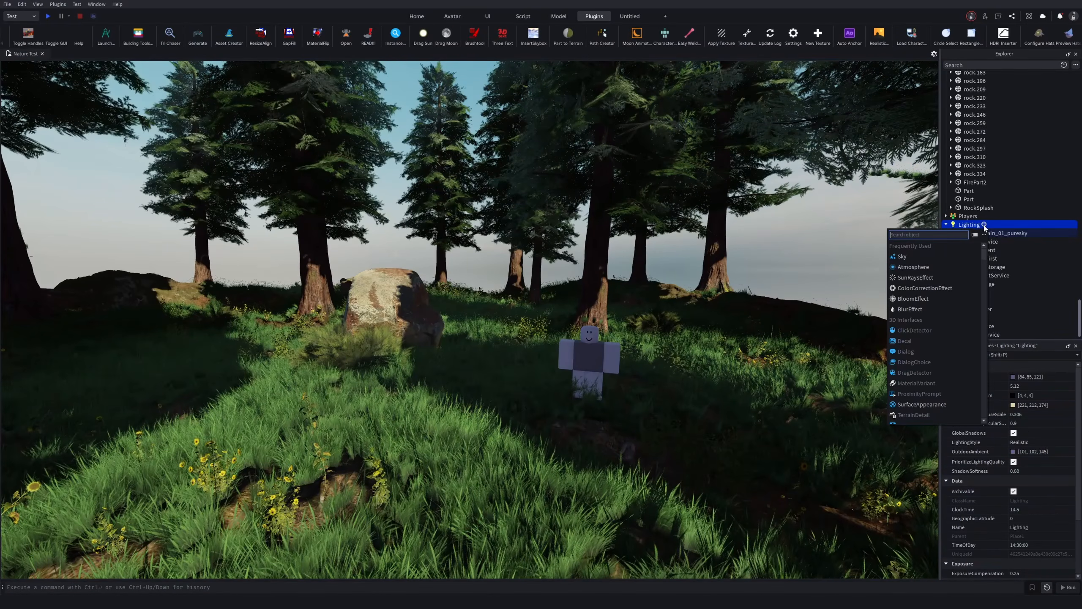
left_click(906, 269)
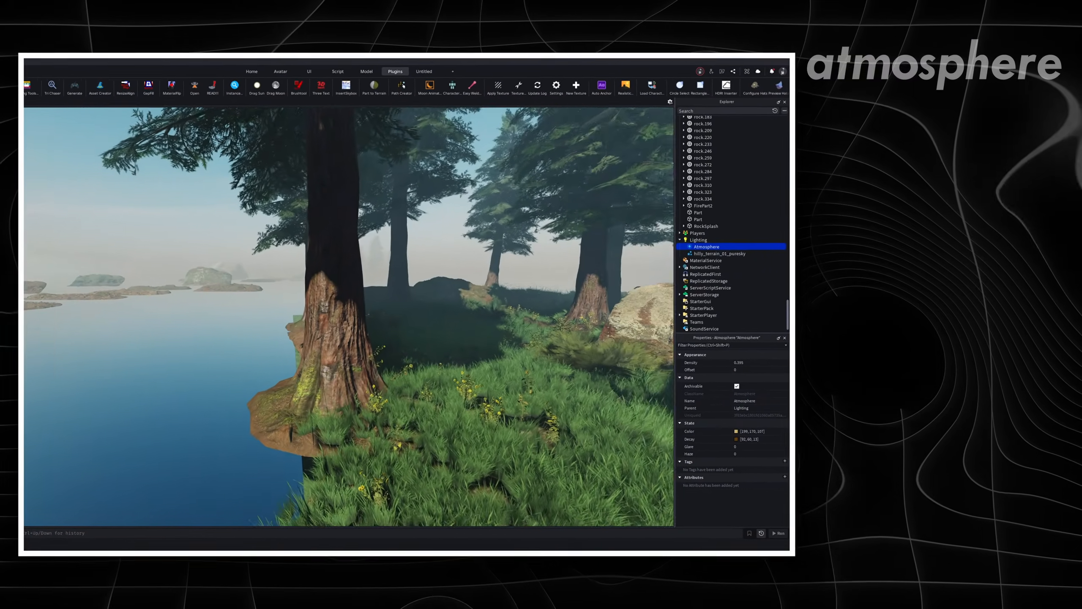
key("a")
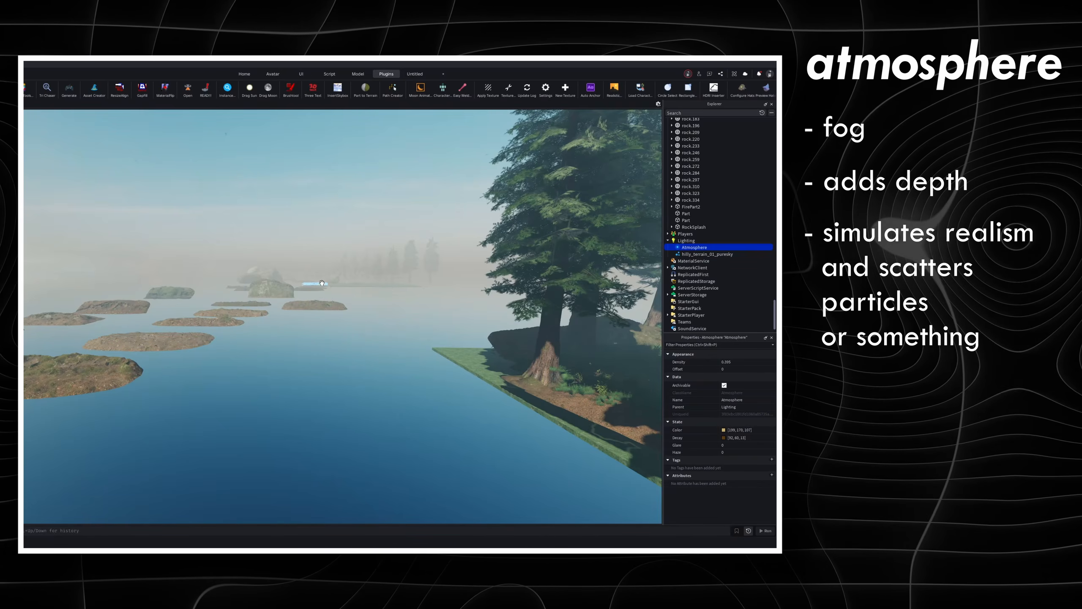
right_click_drag(322, 283, 447, 352)
key("w")
key("w")
key("s")
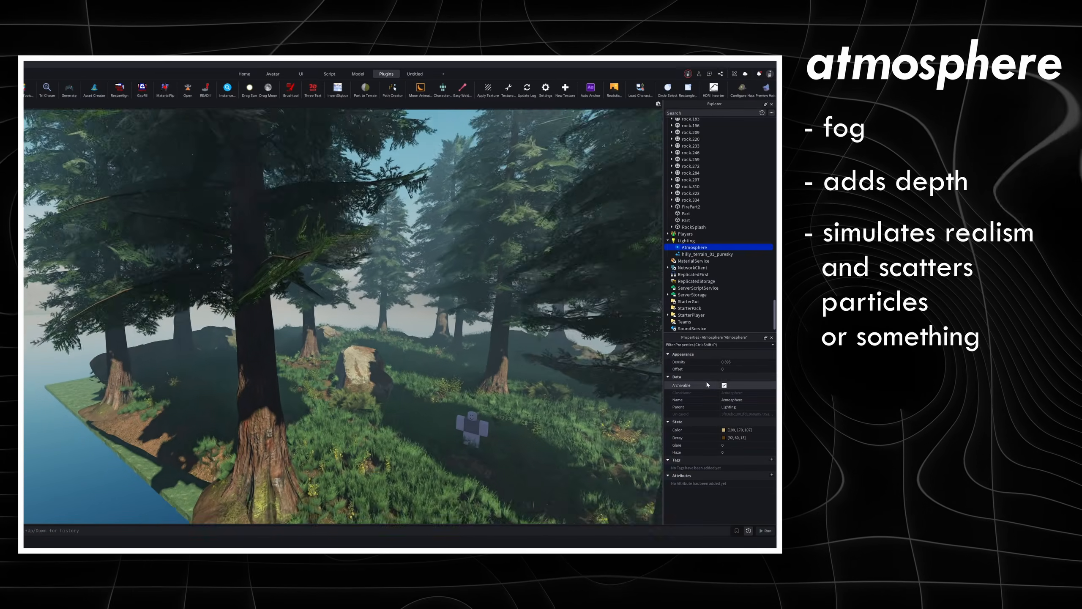
Step: Vary the Atmosphere's density between 0.2 and 0.402, and try a higher offset before returning it to 0
left_click(750, 362)
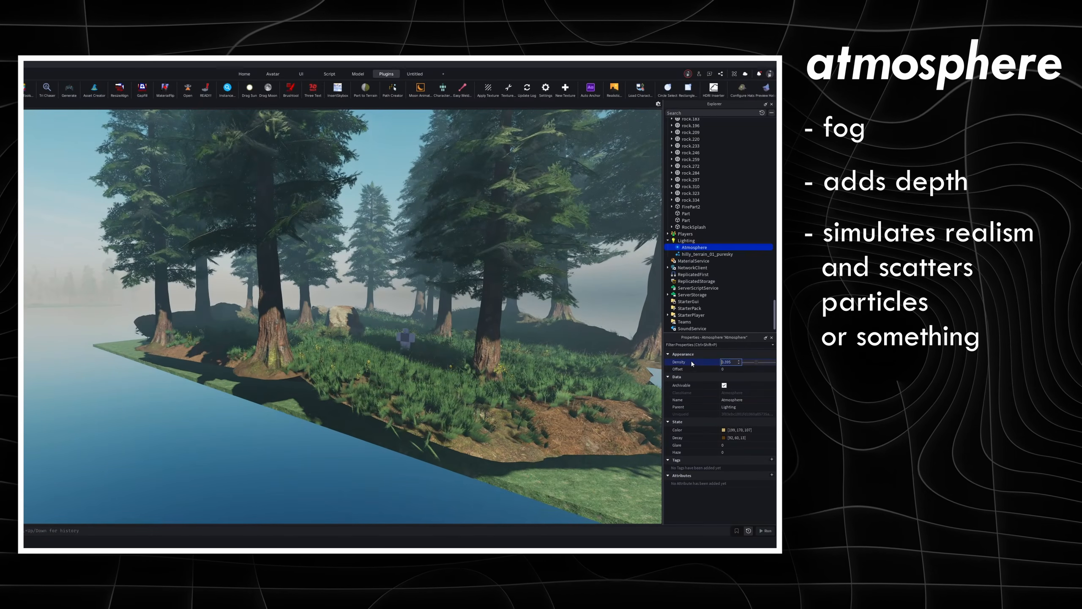
left_click_drag(759, 362, 750, 369)
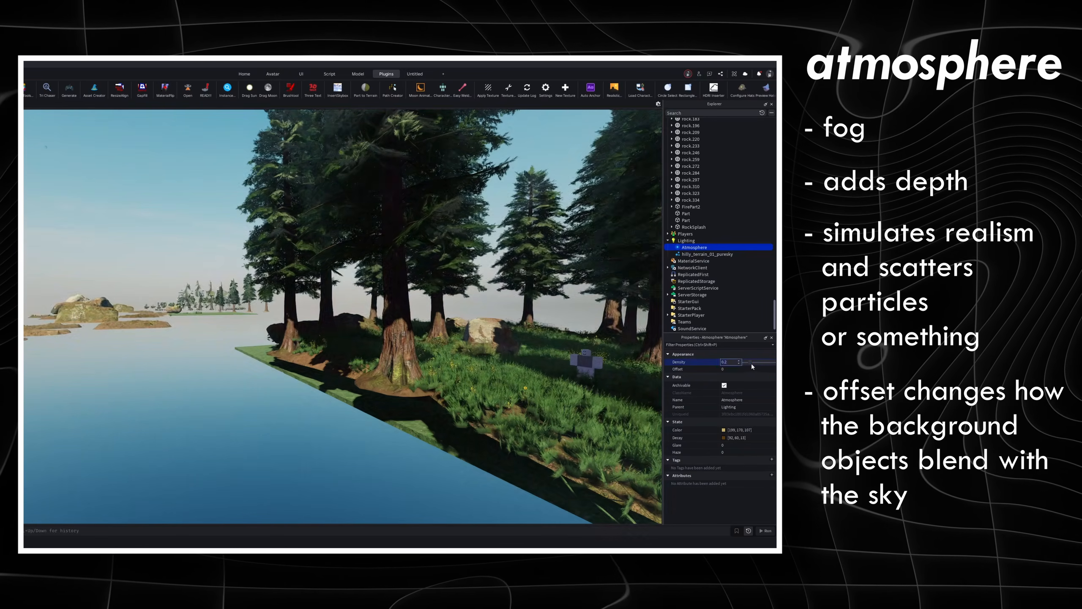
left_click_drag(751, 364, 758, 365)
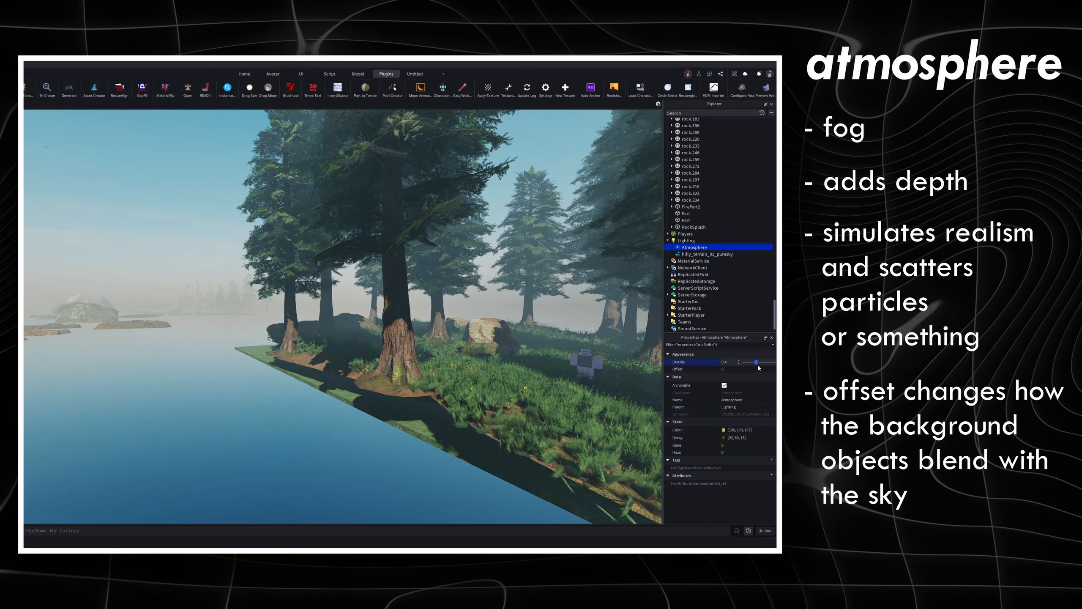
left_click(730, 370)
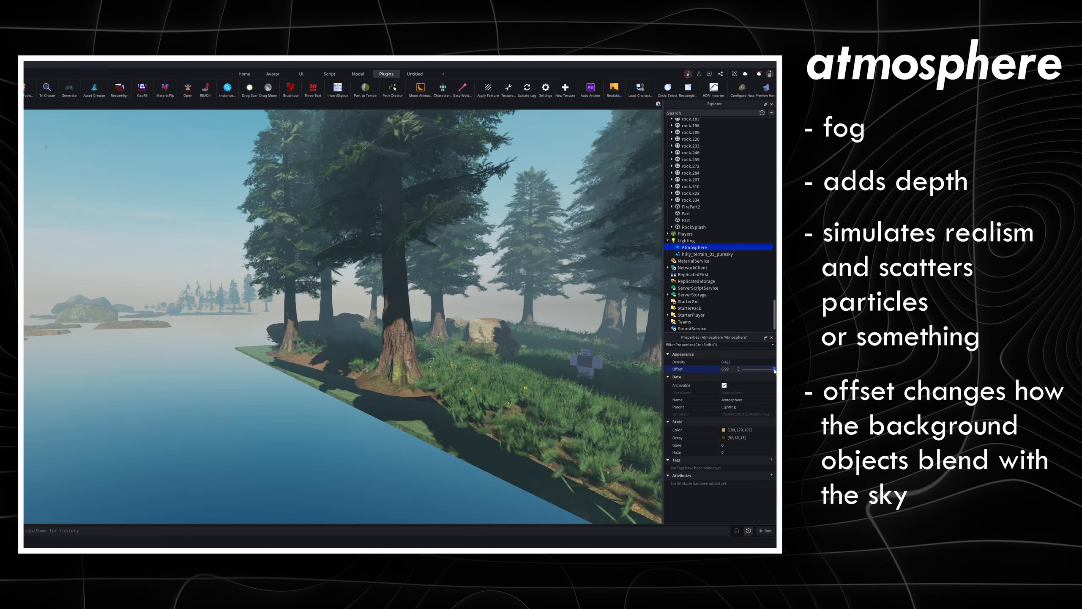
left_click_drag(775, 369, 748, 369)
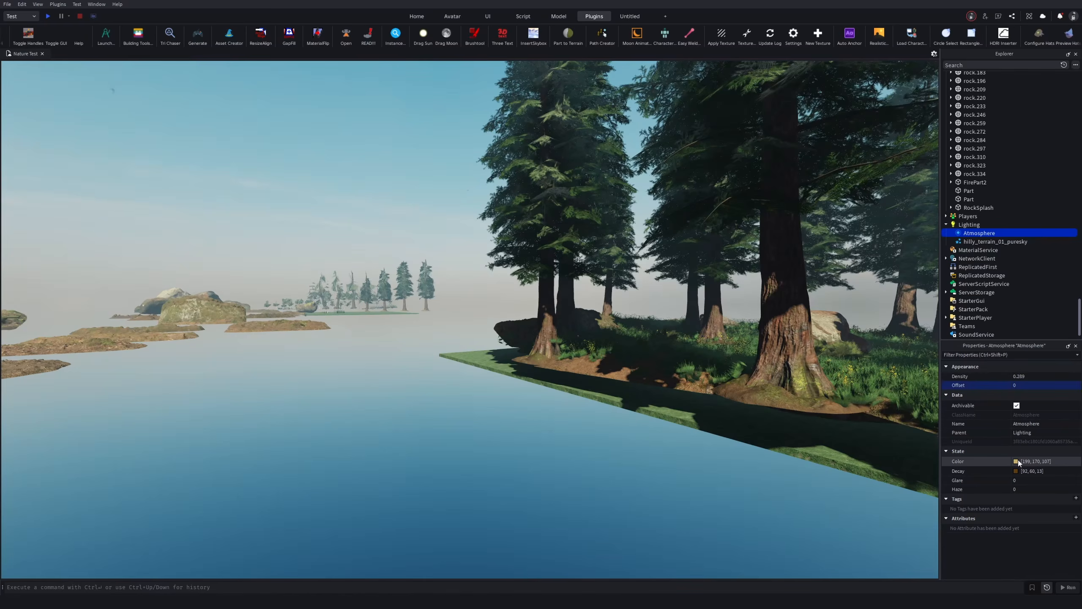
Step: Set the Atmosphere's glare to 0.89 and its haze to 0.11
left_click(1040, 480)
left_click_drag(1040, 489, 1041, 491)
Step: Try a bright violet Atmosphere decay colour, RGB 96, 56, 255, darken it, and discard the colour change
left_click(1016, 471)
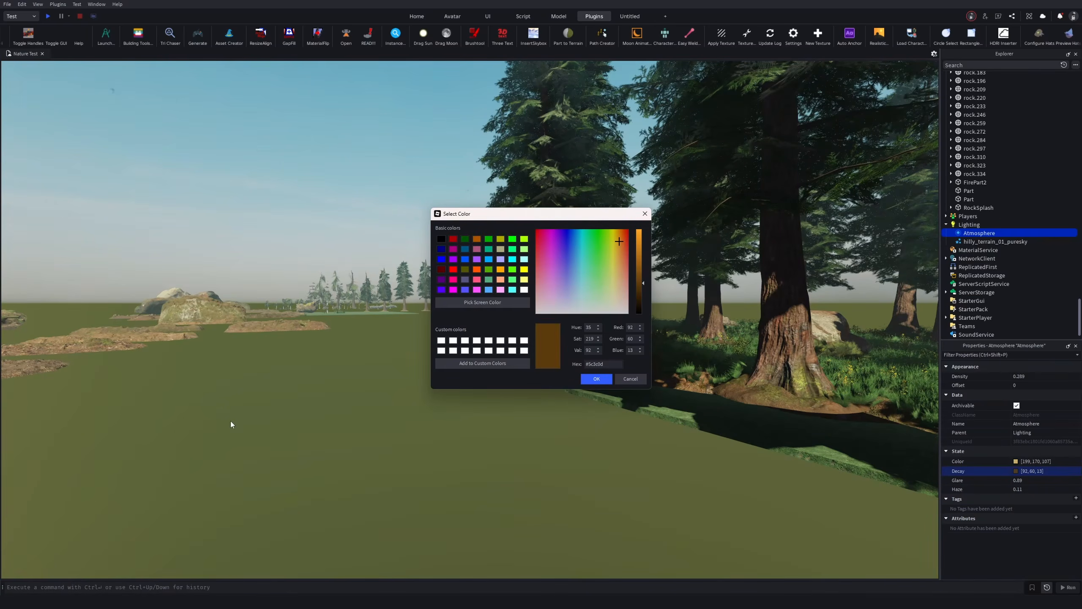
left_click_drag(641, 281, 563, 248)
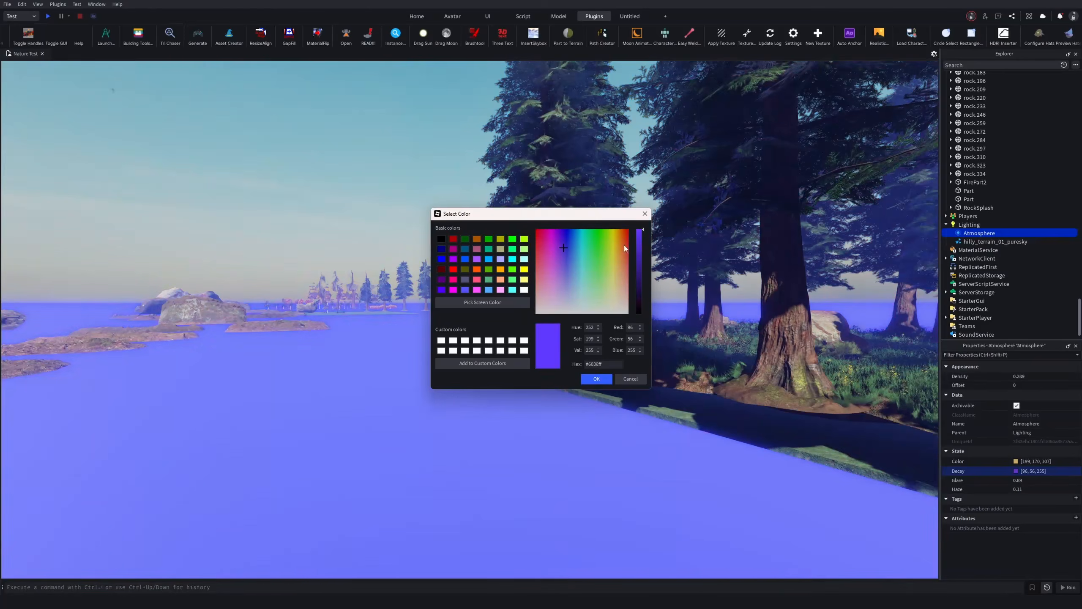
left_click_drag(639, 230, 639, 267)
left_click(629, 382)
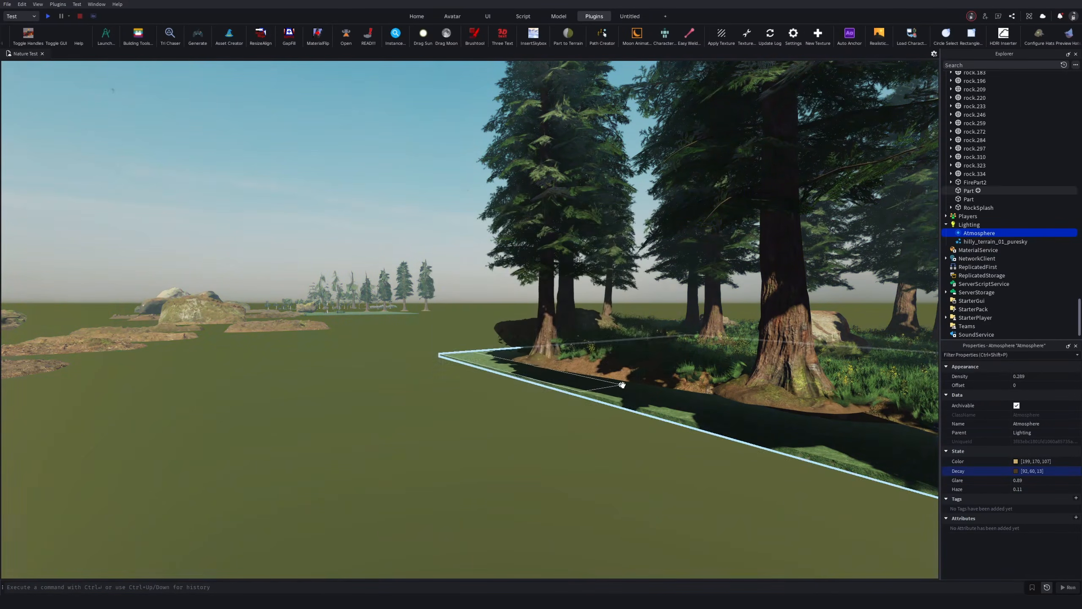
Step: Try higher haze values and a glare of 2.11 on the Atmosphere, comparing the effect around the sun and over the forest
left_click(1017, 462)
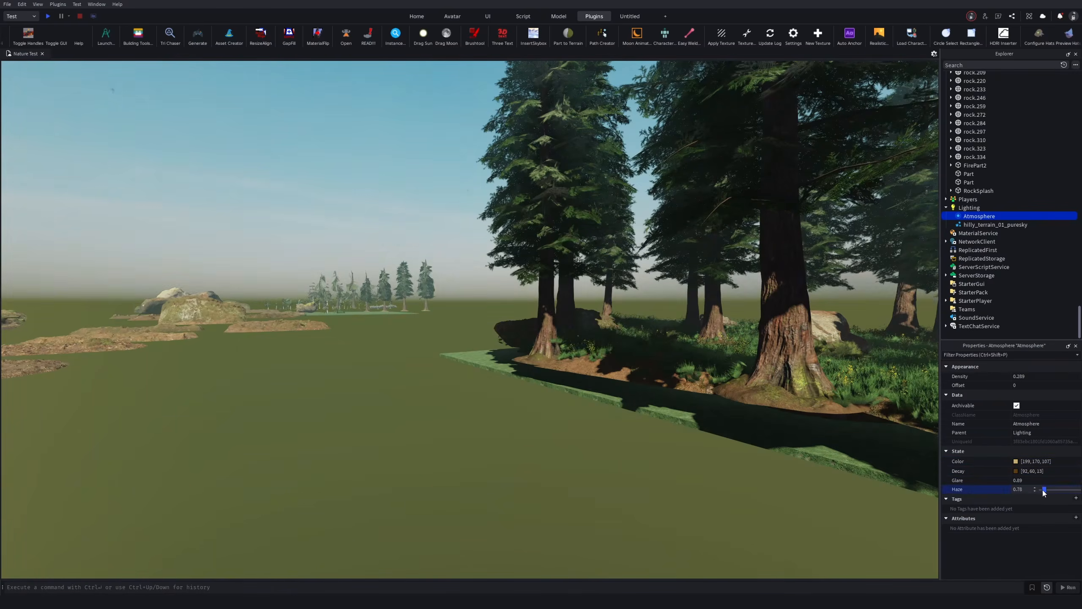
left_click_drag(1042, 490, 1050, 491)
right_click_drag(425, 275, 424, 278)
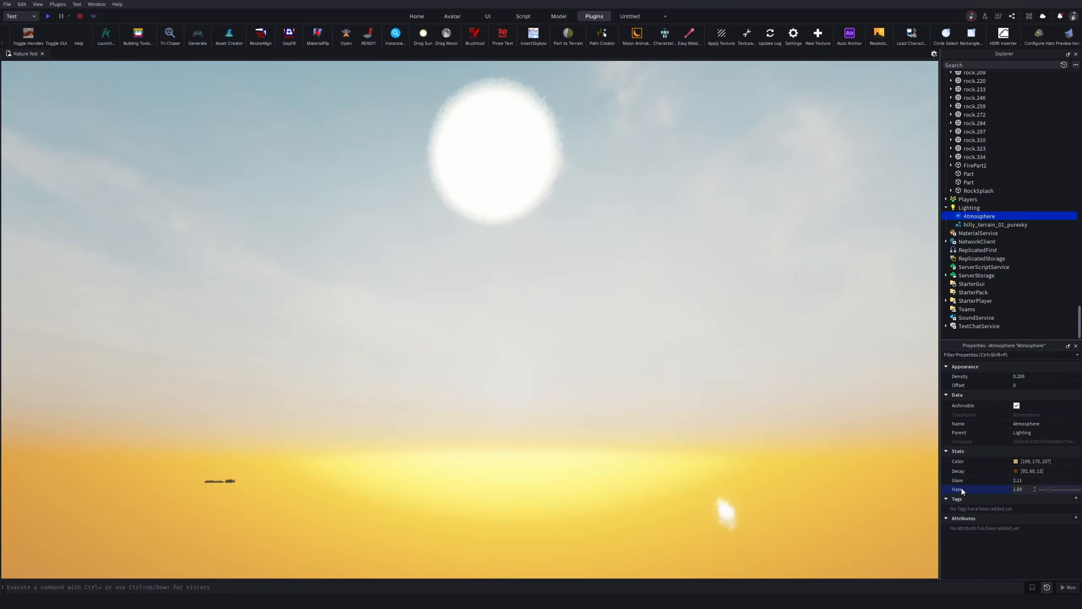
left_click_drag(1048, 490, 1049, 492)
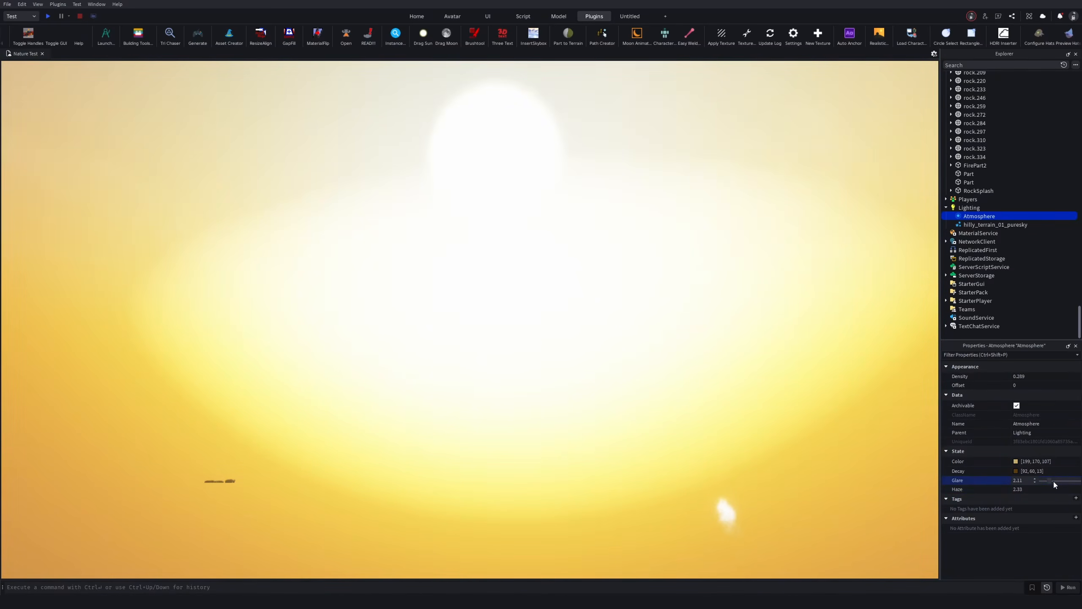
left_click_drag(1054, 481, 1048, 485)
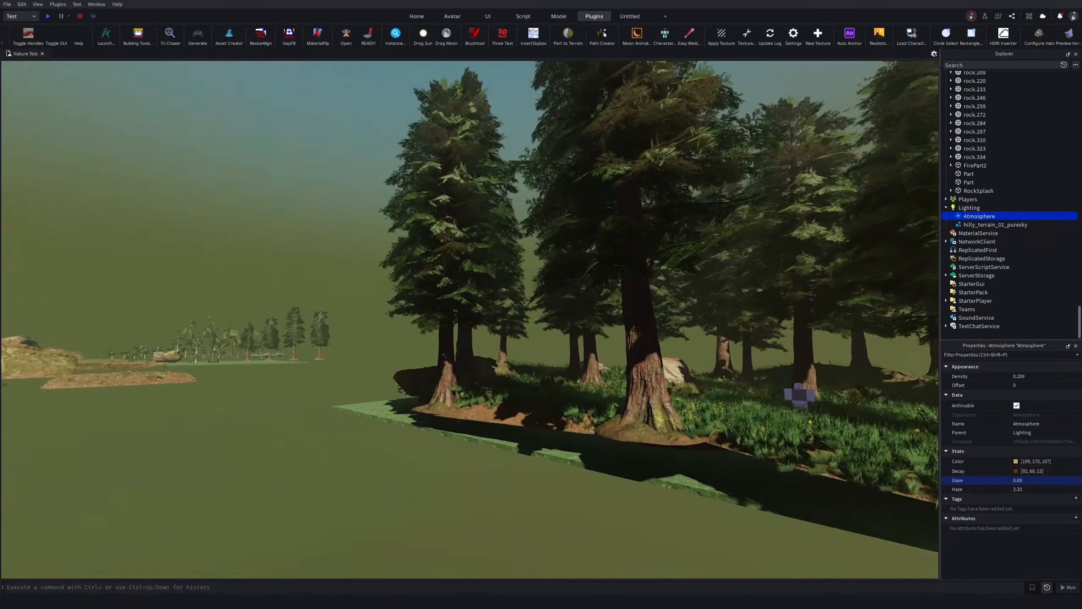
right_click_drag(596, 299, 634, 315)
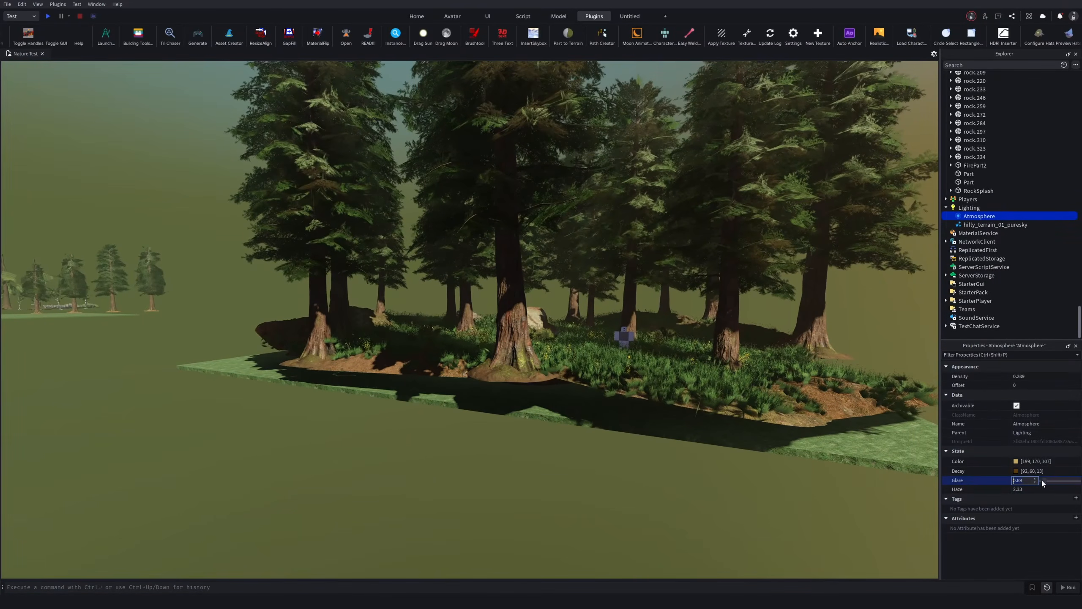
Step: Set both the glare and the haze of the Atmosphere to 0
type("0")
key("Tab")
type("0")
key("Return")
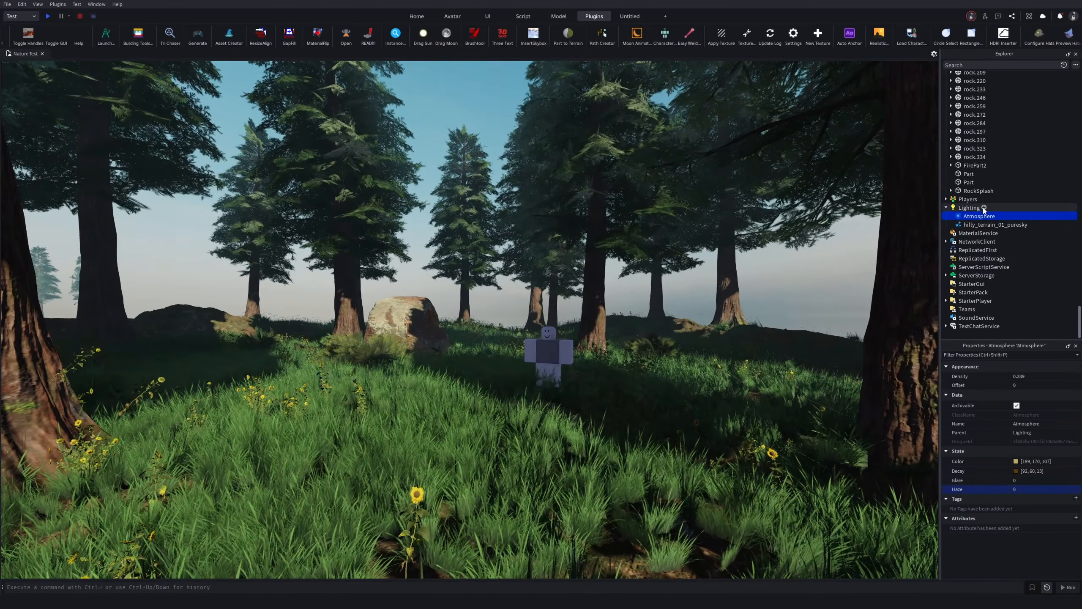
Step: Add a SunRaysEffect to the Lighting service and look towards the sun
left_click(984, 208)
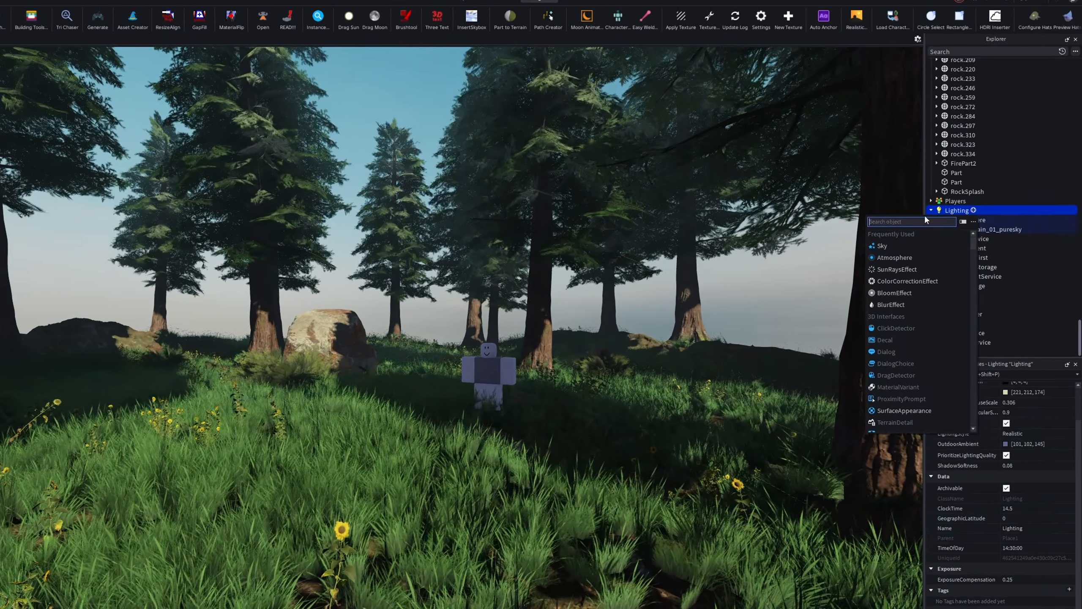
left_click(843, 295)
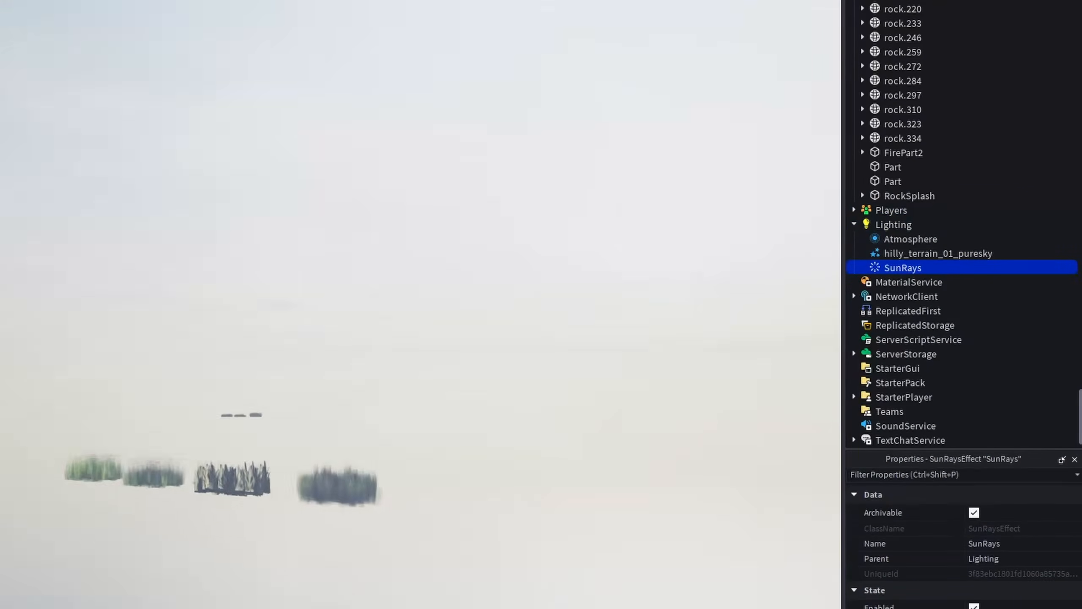
right_click_drag(631, 239, 653, 218)
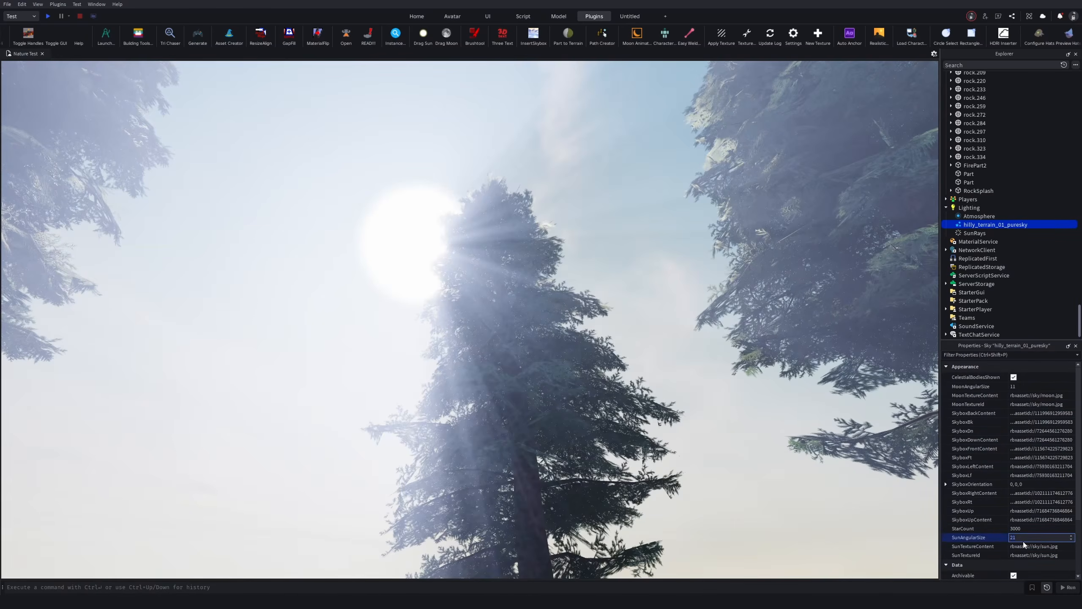
Step: Shrink the sun of the sky object, trying a SunAngularSize of 5 and settling on a slightly larger size
key("Return")
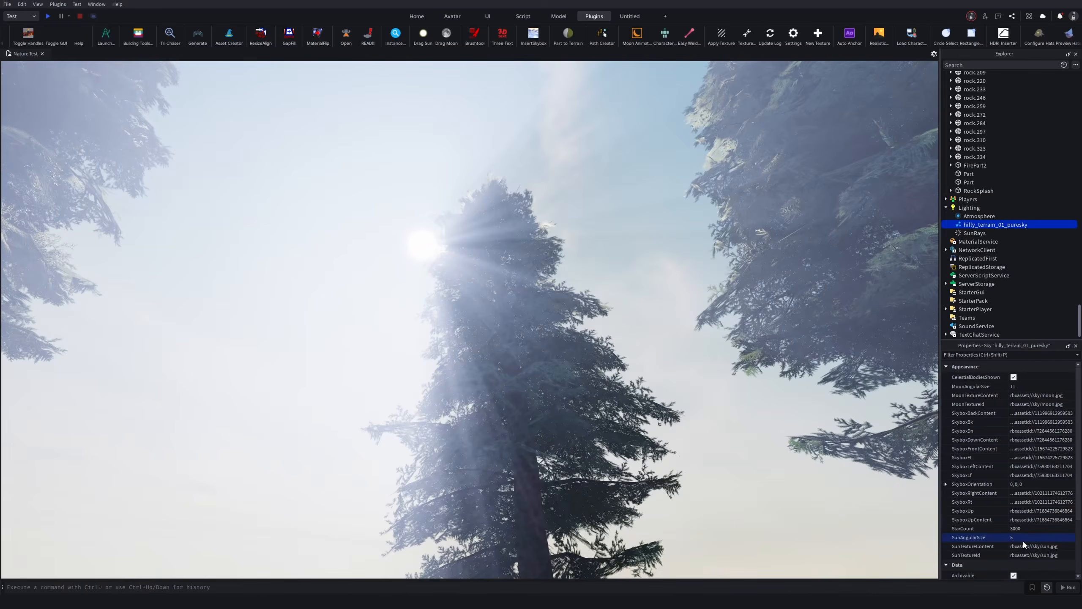
key("Return")
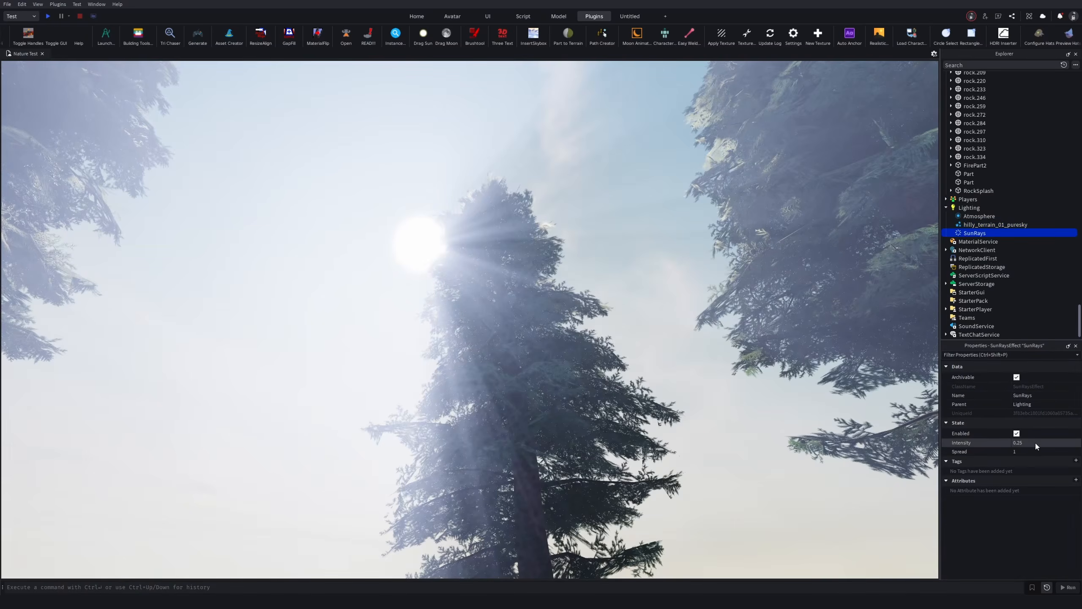
Step: Lower the SunRays intensity to 0.078 and its spread to 0.022
left_click(1037, 443)
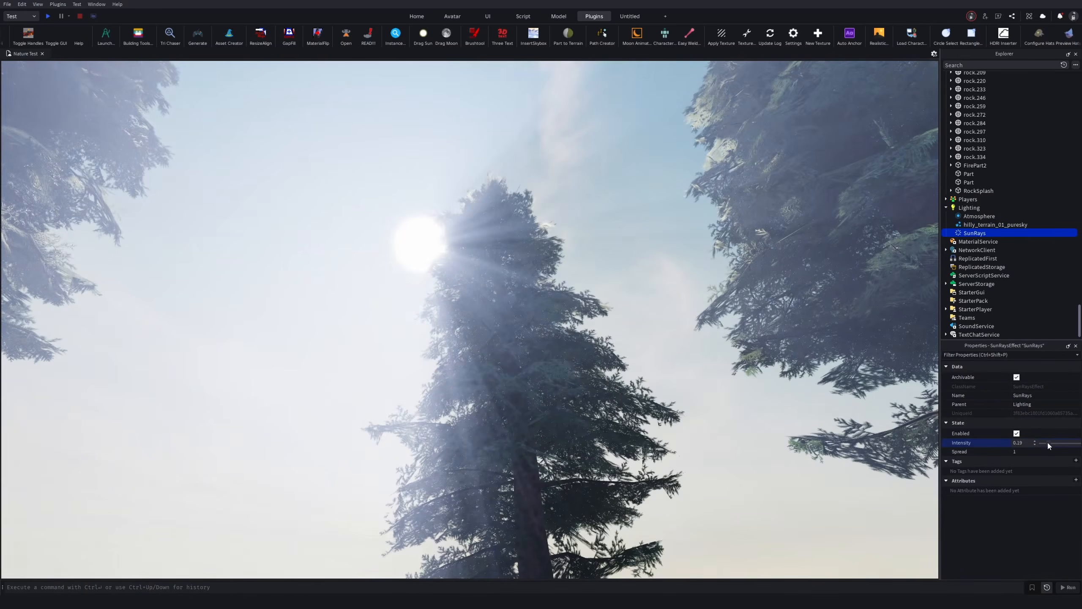
mouse_move(1047, 444)
left_mouse_down()
mouse_move(1072, 452)
mouse_move(1036, 452)
left_mouse_up()
left_click(1046, 452)
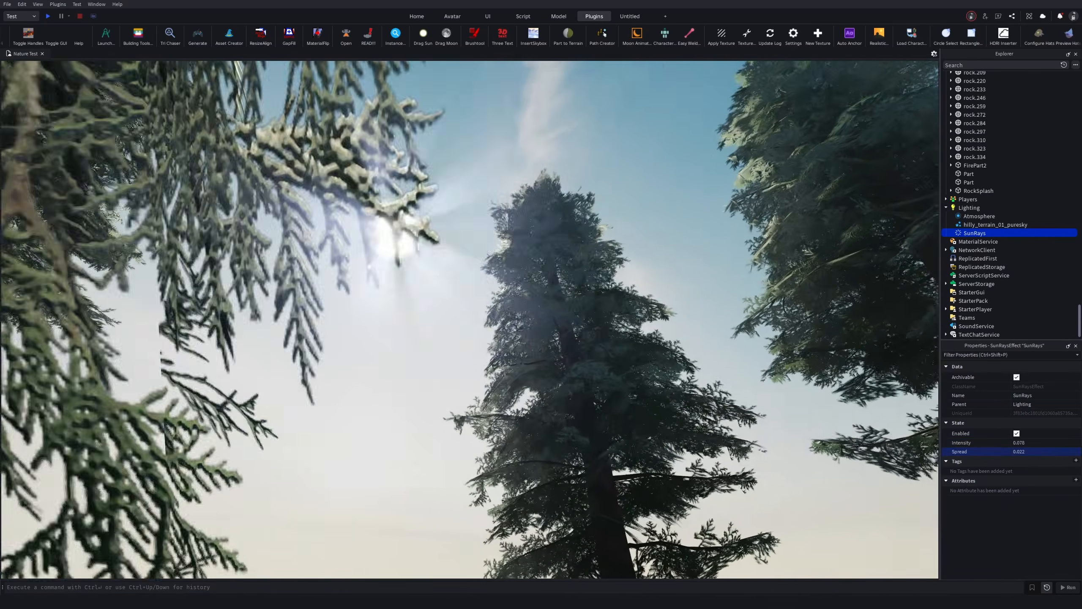
Step: Add a ColorCorrectionEffect to the Lighting service and select it for editing
left_click(984, 207)
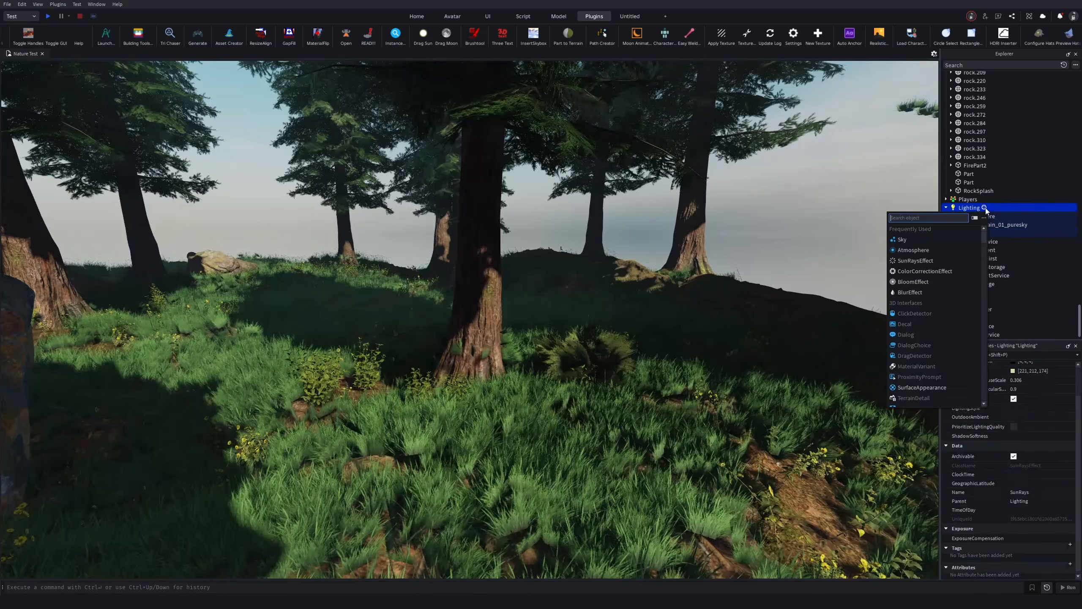
left_click(925, 272)
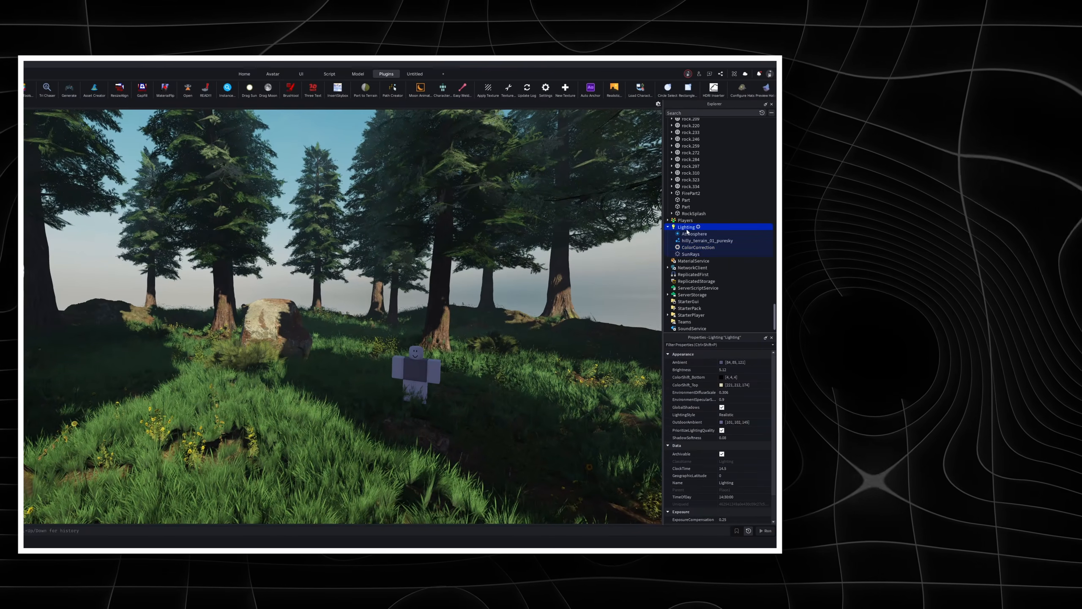
left_click(716, 369)
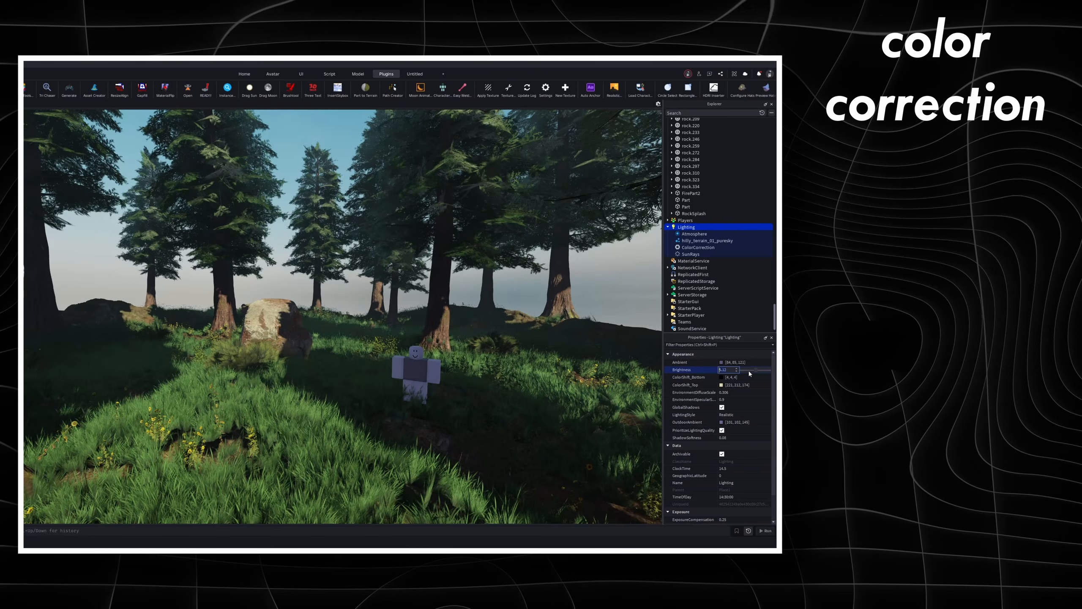
left_click(689, 248)
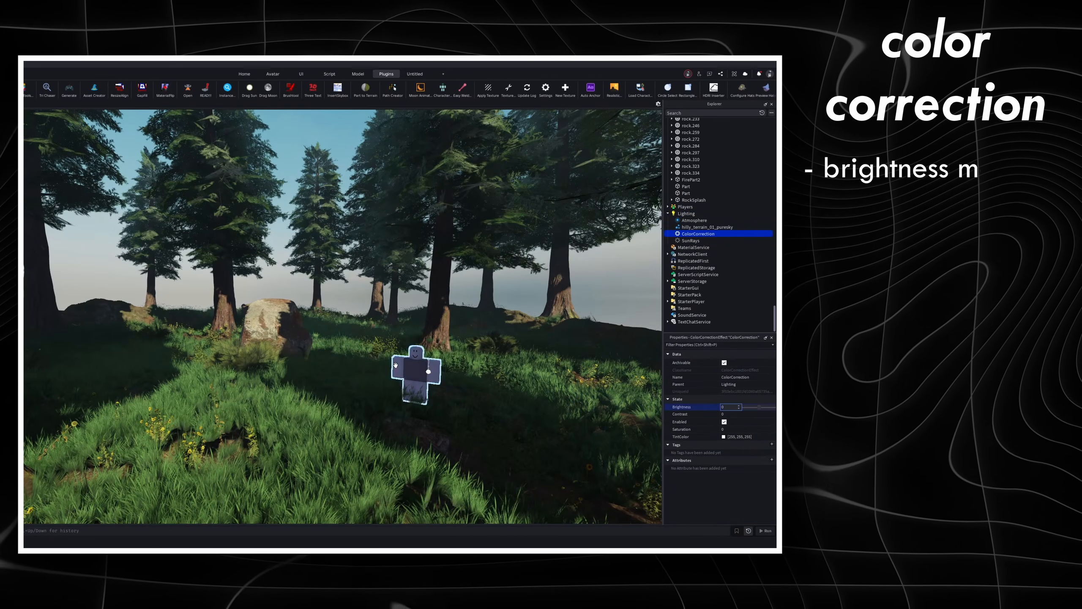
Step: Try a ColorCorrection brightness of 0.1, then set it to 0.025
mouse_move(758, 407)
left_mouse_down()
mouse_move(753, 414)
mouse_move(775, 417)
mouse_move(759, 422)
left_mouse_up()
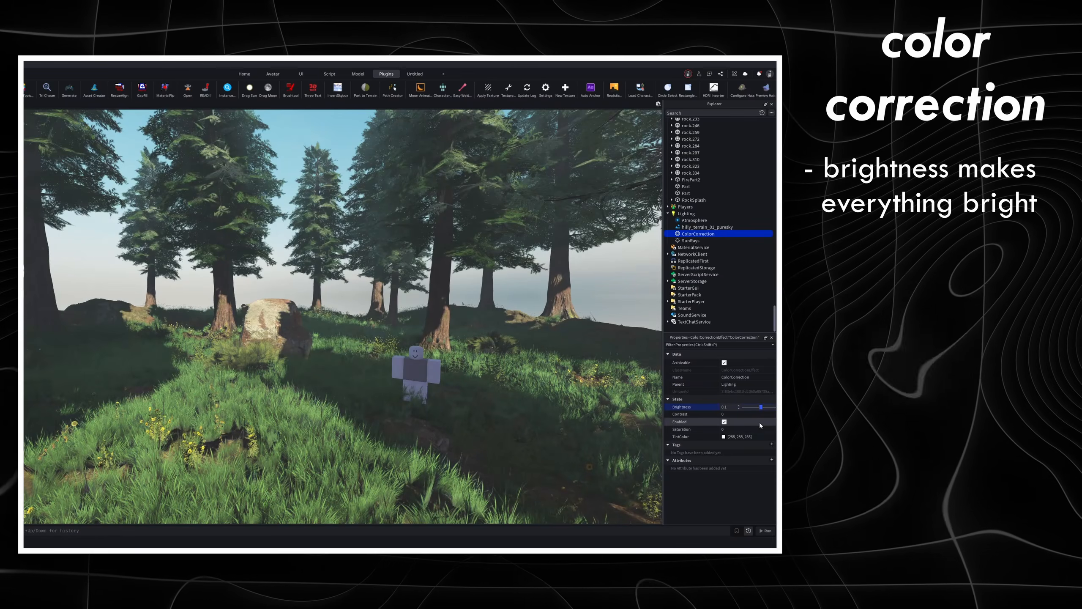
left_click(734, 407)
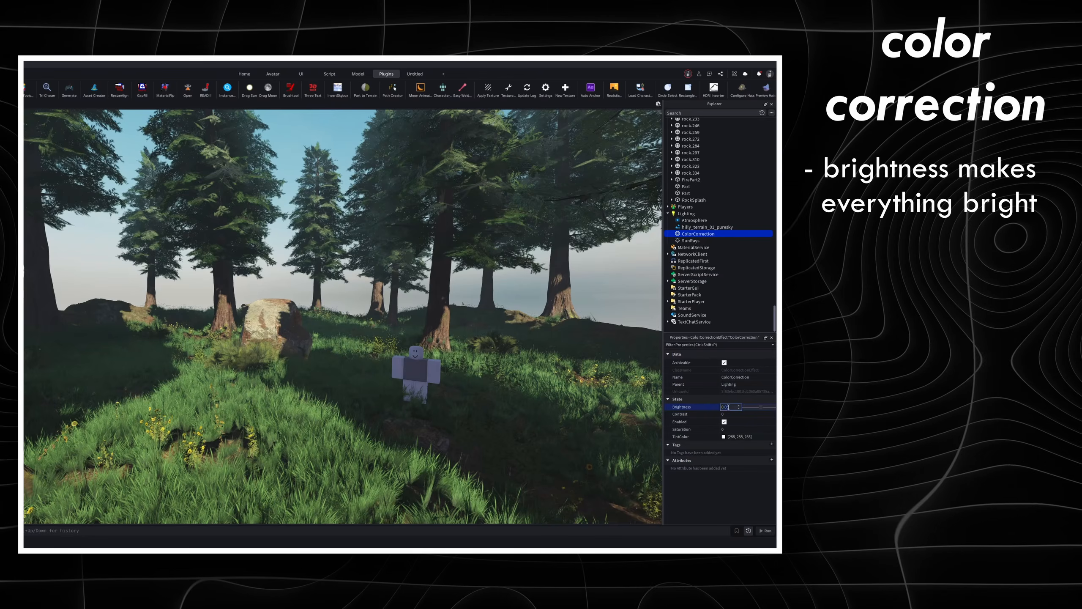
key("BackSpace")
type("25")
key("Return")
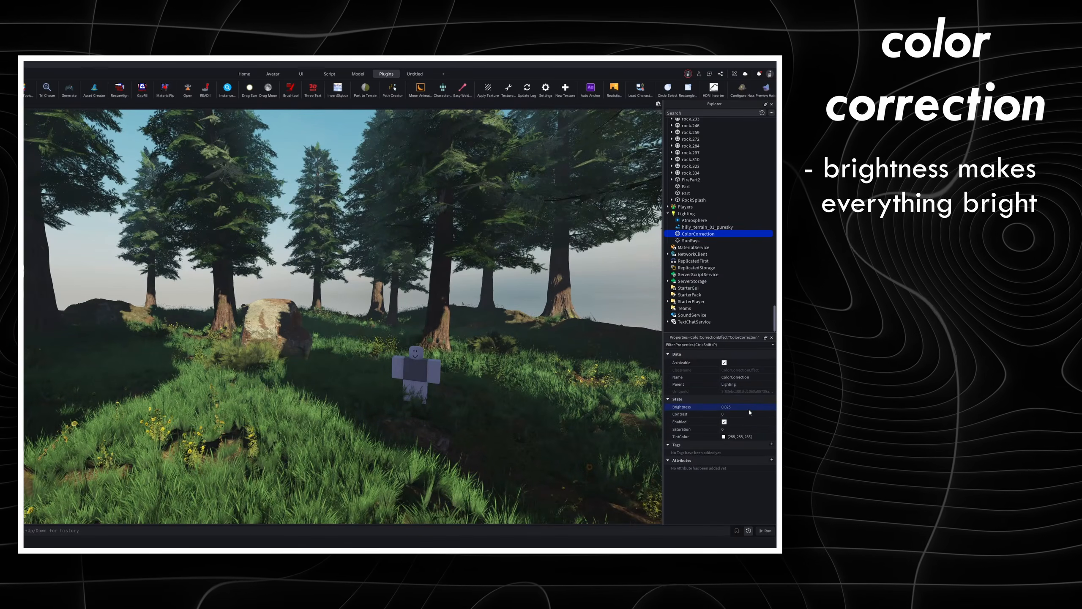
Step: Set the ColorCorrection contrast to 0.1 and its saturation to -0.1 after trying stronger saturation values
left_click(751, 414)
mouse_move(758, 414)
left_mouse_down()
mouse_move(770, 422)
mouse_move(761, 419)
left_mouse_up()
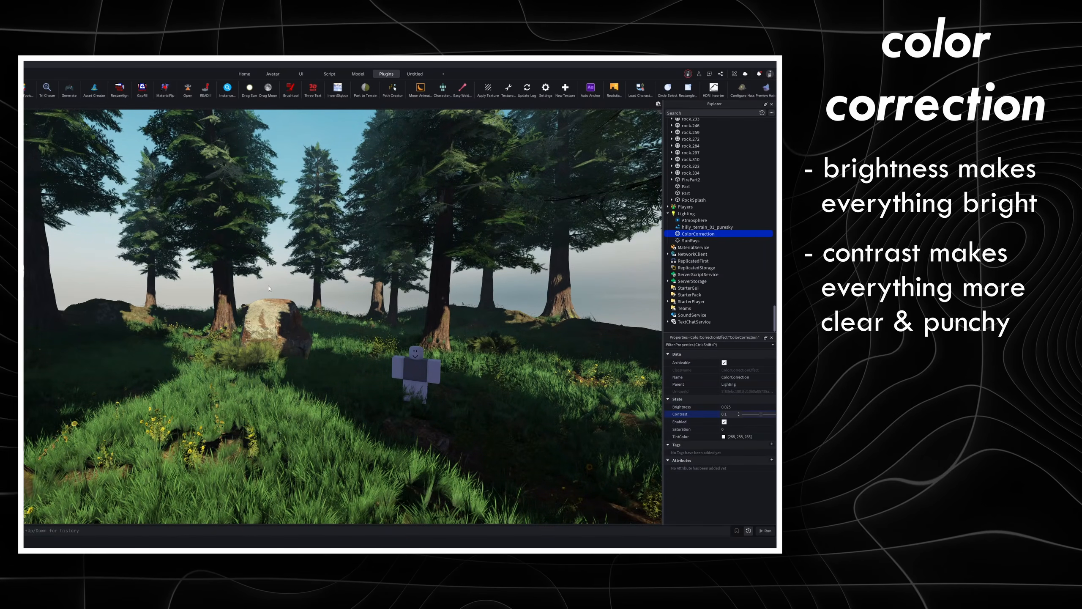
left_click(756, 428)
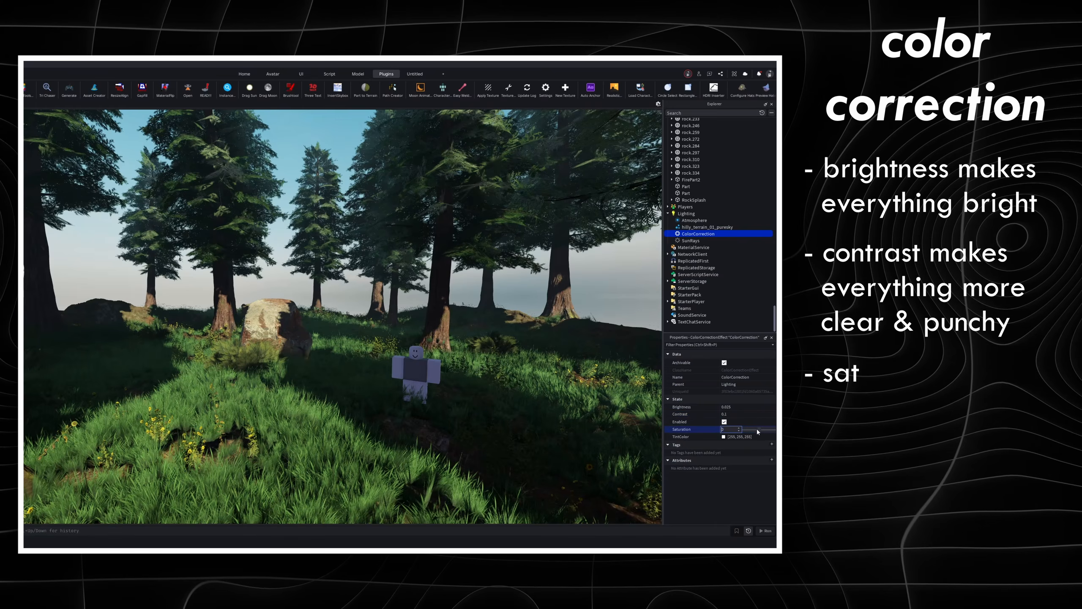
mouse_move(755, 428)
left_mouse_down()
mouse_move(774, 429)
mouse_move(752, 430)
left_mouse_up()
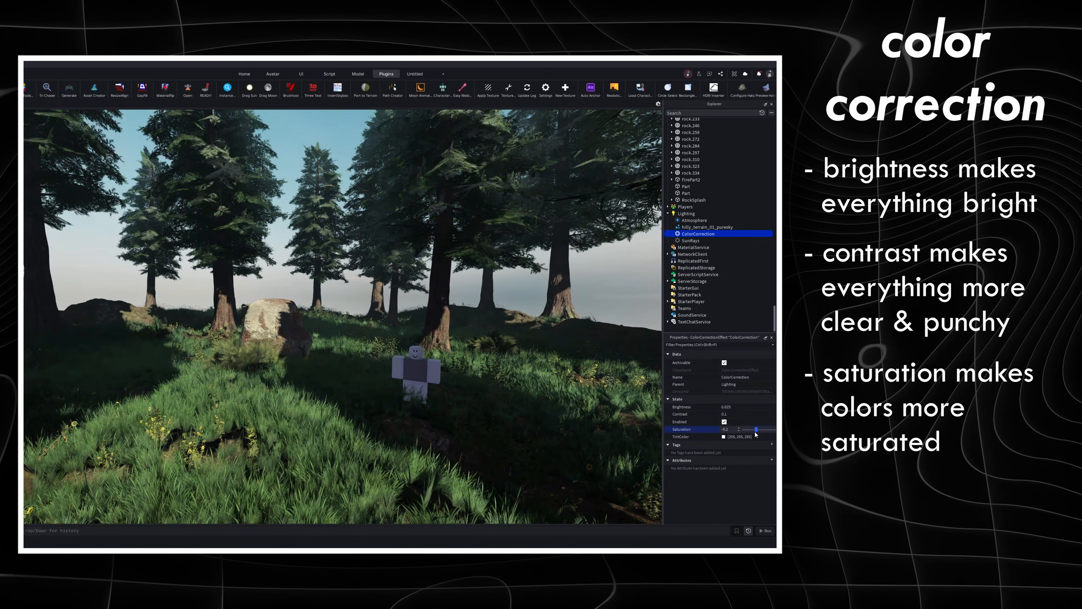
left_click_drag(758, 433, 756, 434)
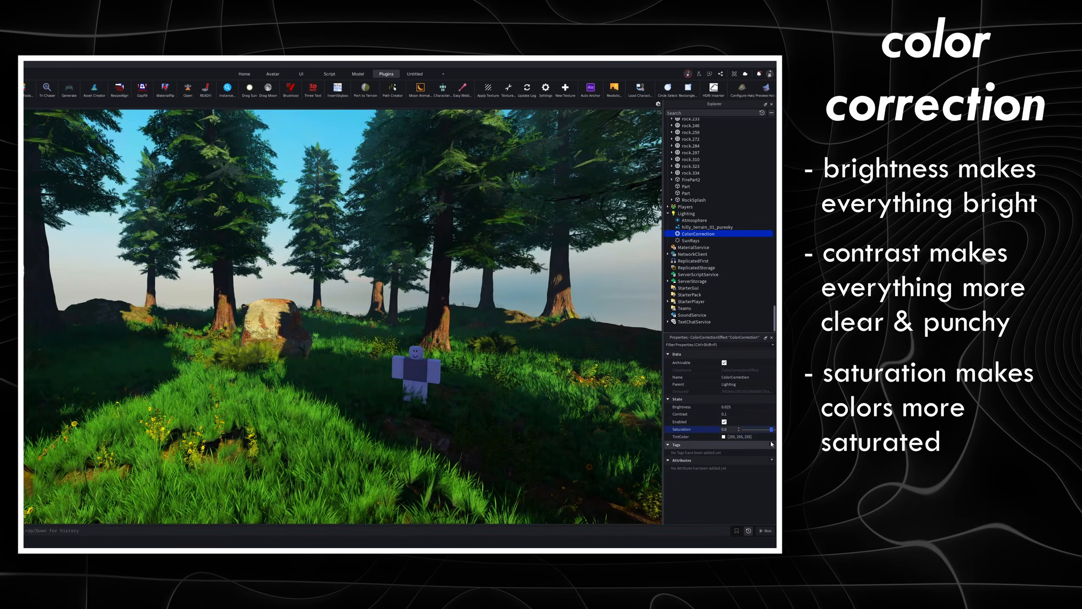
Step: Try several hues for the ColorCorrection TintColor and apply a very pale, near-white tint
left_click(724, 436)
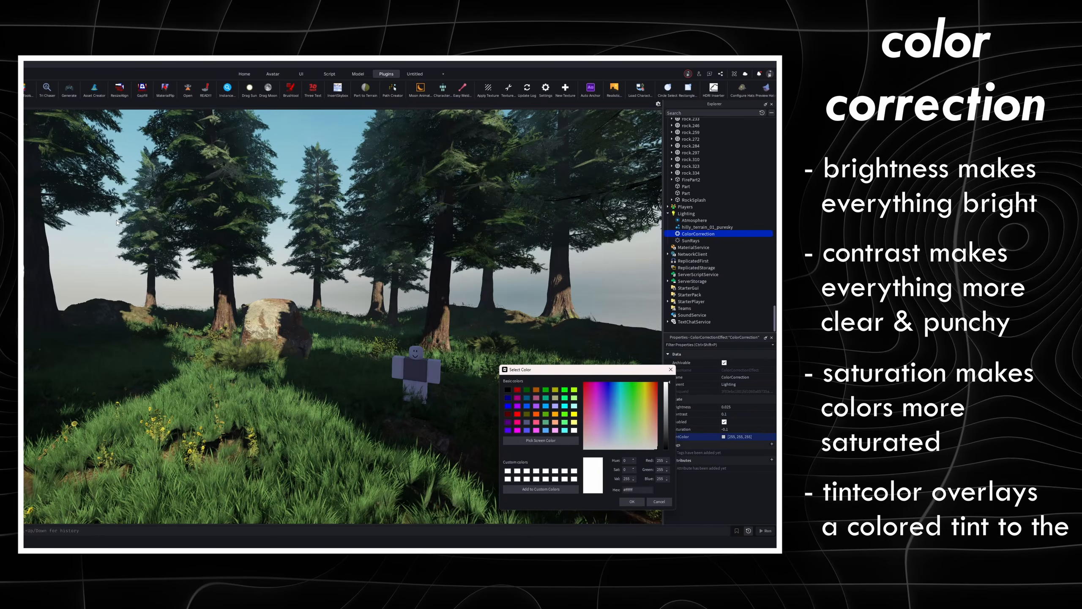
left_click_drag(654, 387, 649, 449)
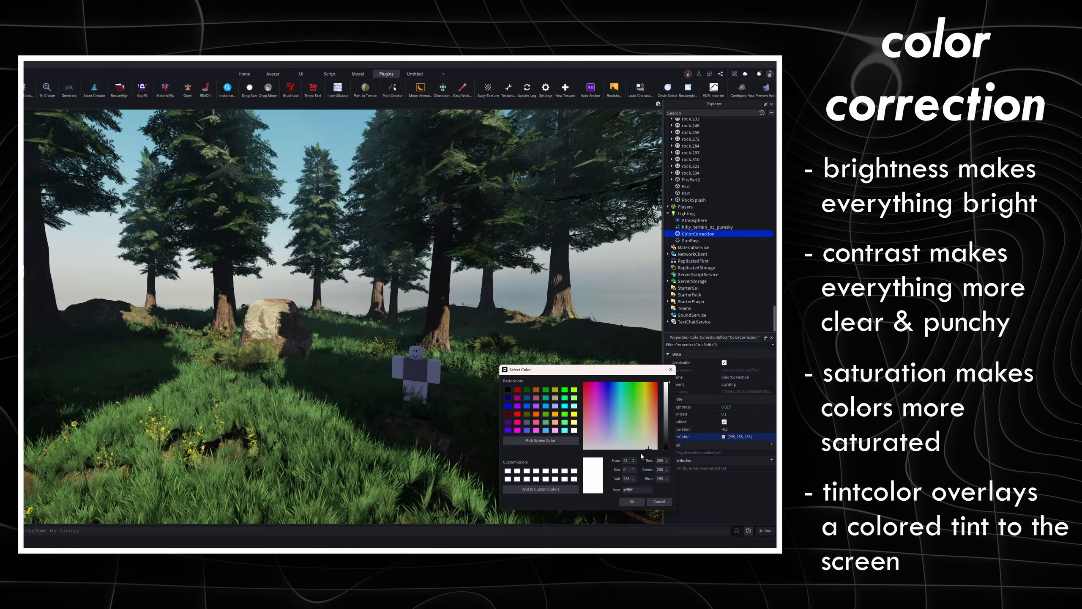
left_click(609, 443)
left_click_drag(609, 443, 650, 446)
left_click(632, 502)
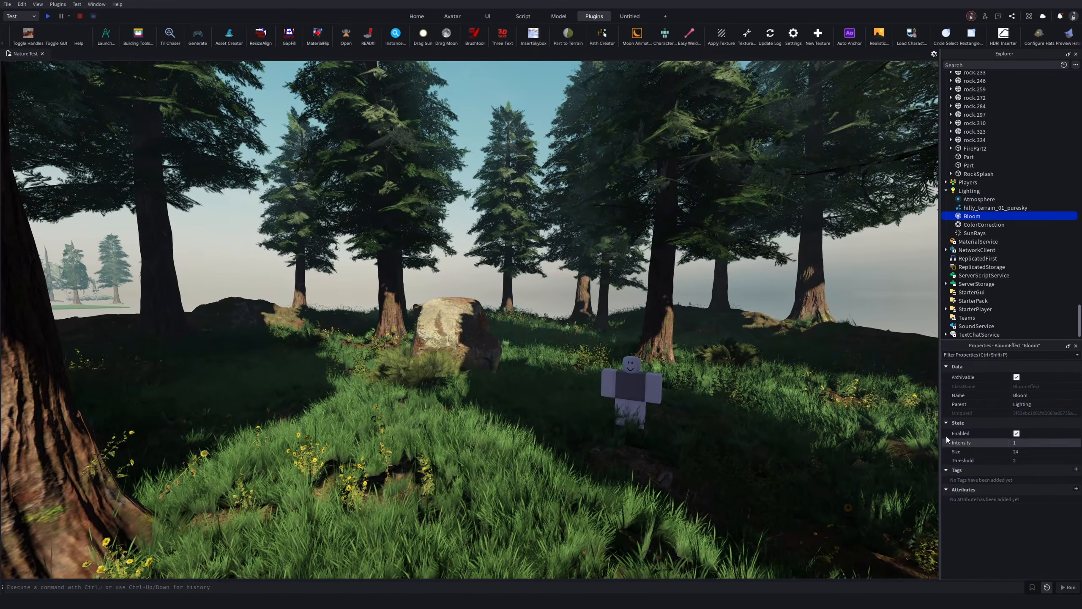
Step: Place a new block part on the grass, recolour it near-white and view its bloom glow up close
left_click_drag(326, 453, 354, 462)
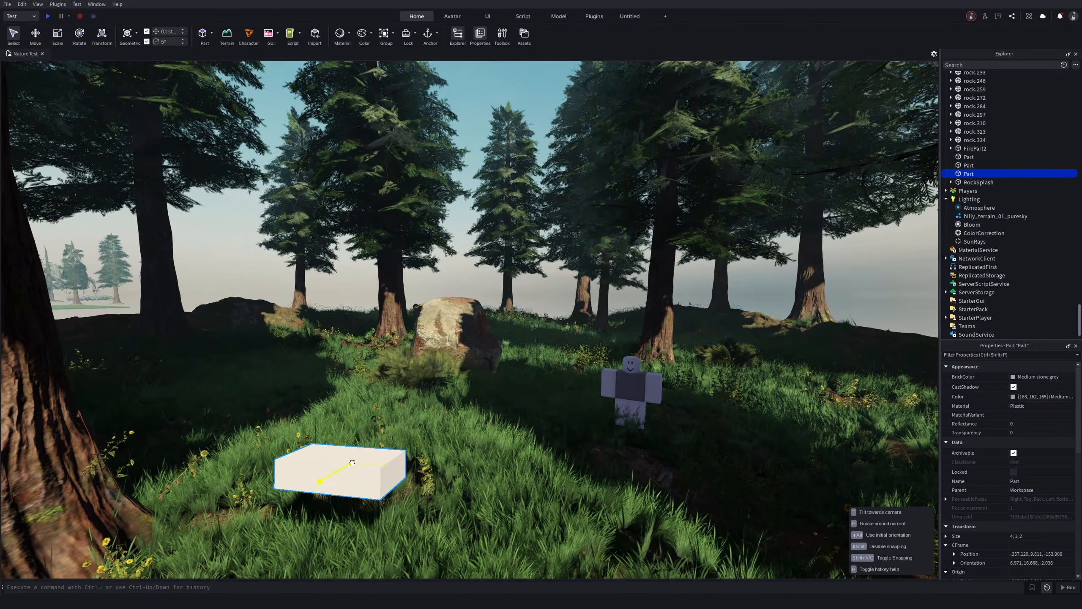
left_click(971, 224)
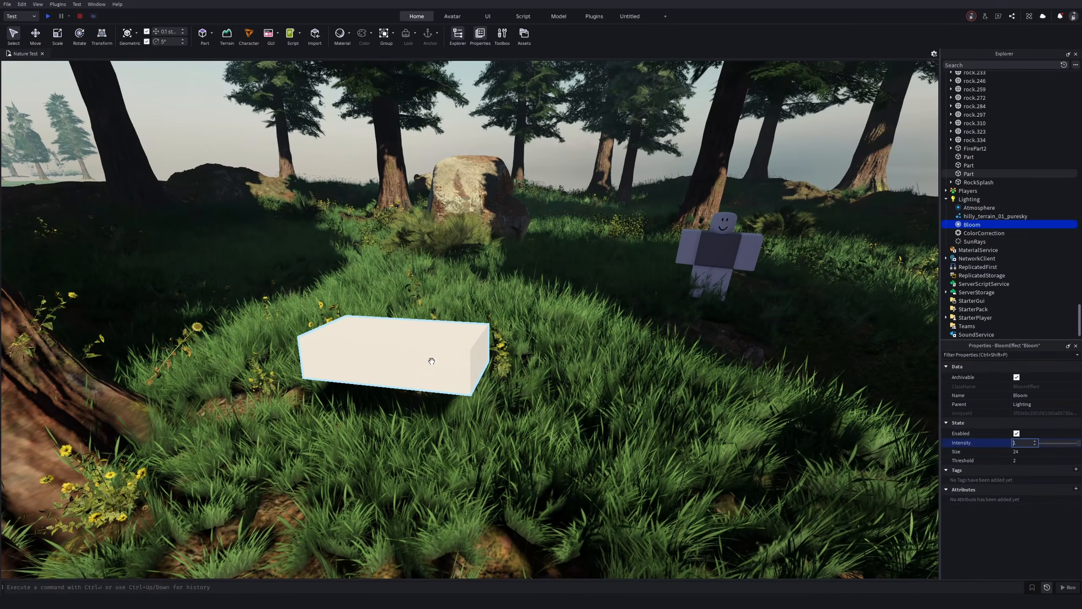
left_click(431, 361)
left_click(1033, 397)
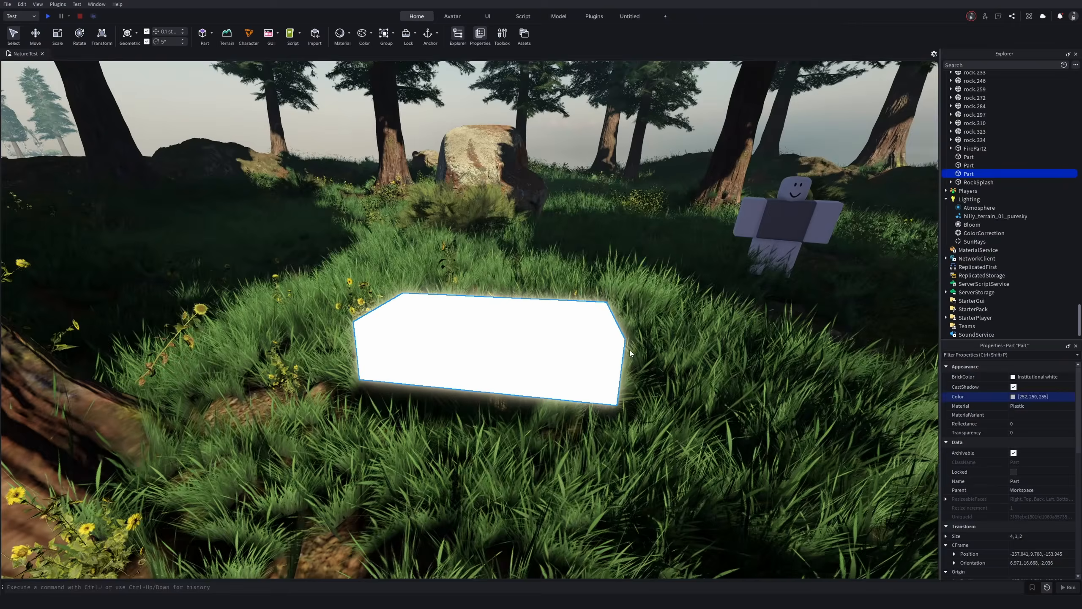
key("w")
right_click_drag(629, 350, 631, 353)
key("s")
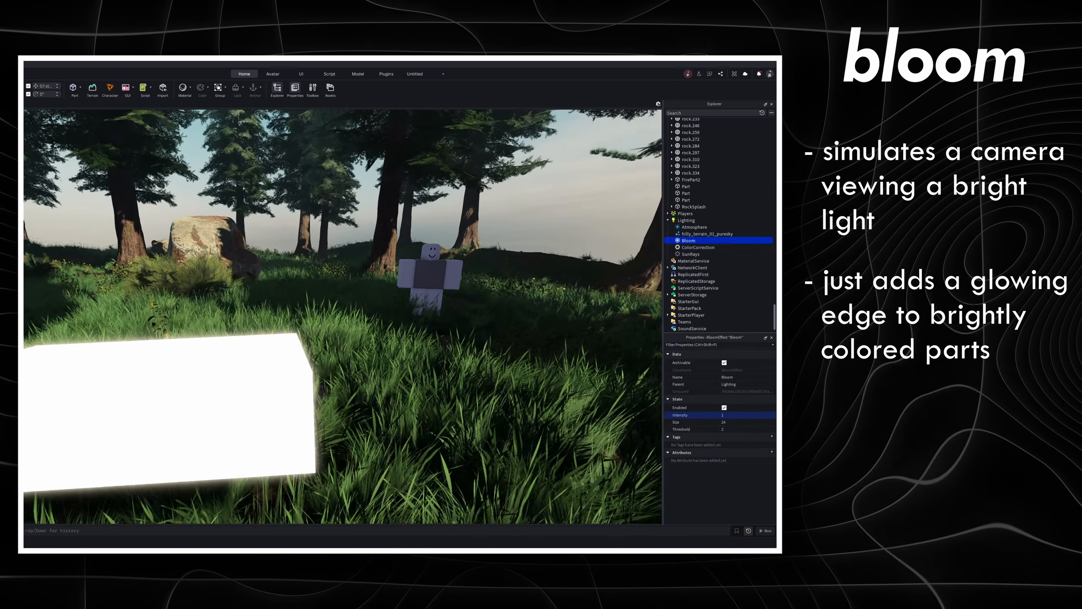
Step: Set the Bloom effect's threshold to 0.8, its intensity to 1 and its size to 56, checking the glow on the white part
left_click_drag(369, 285, 364, 284)
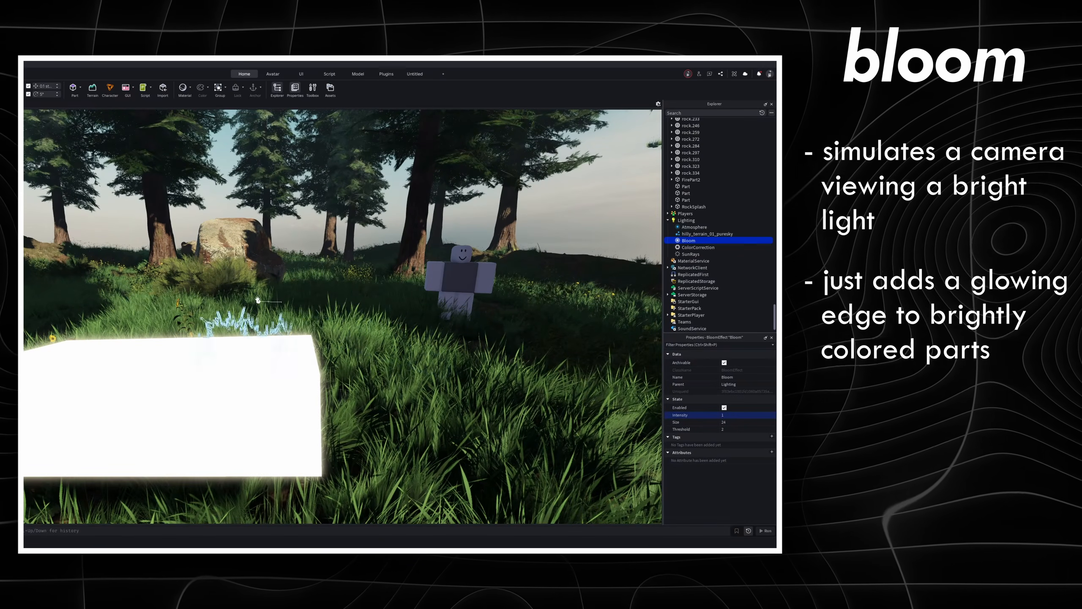
key("a")
key("d")
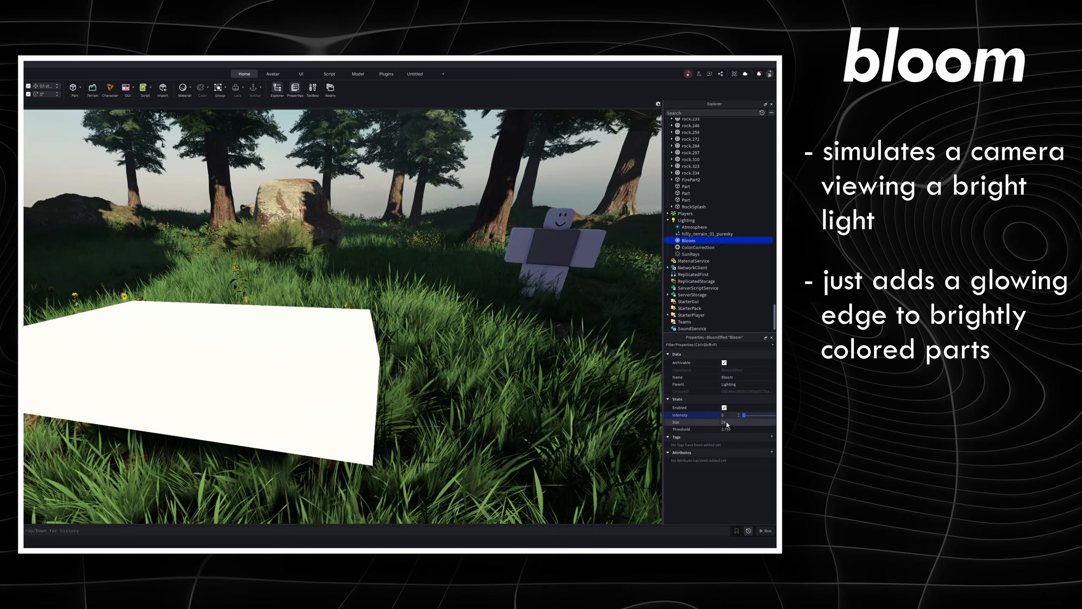
left_click(757, 429)
left_click_drag(764, 429, 727, 430)
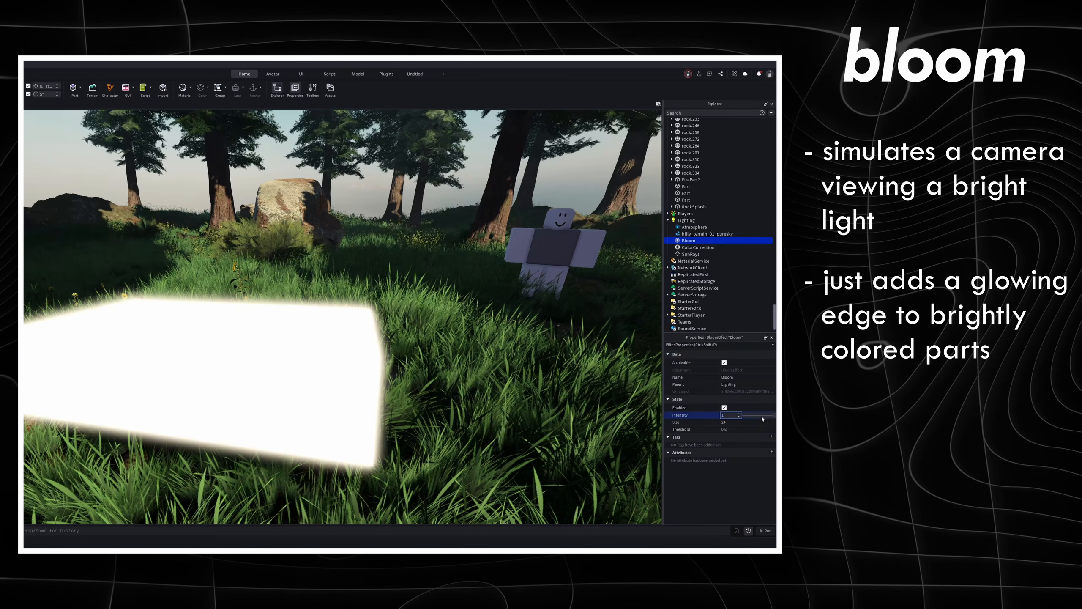
mouse_move(774, 415)
left_mouse_down()
mouse_move(744, 417)
mouse_move(775, 422)
left_mouse_up()
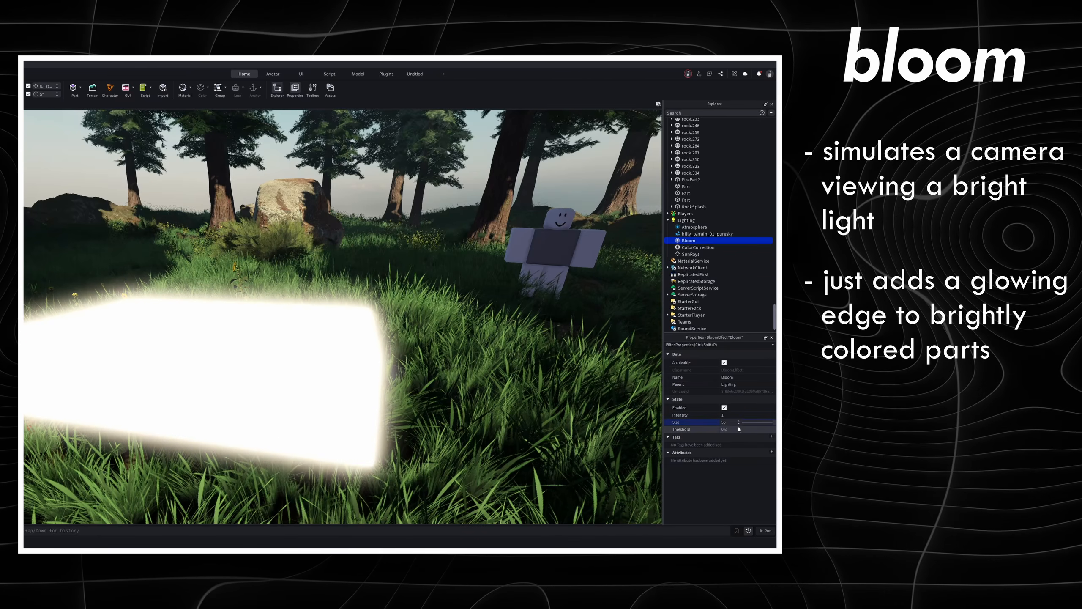
Step: Compare a threshold of 4 and a low threshold for Bloom on the white part and the sunlit sky, and settle on 0.941
left_click(761, 429)
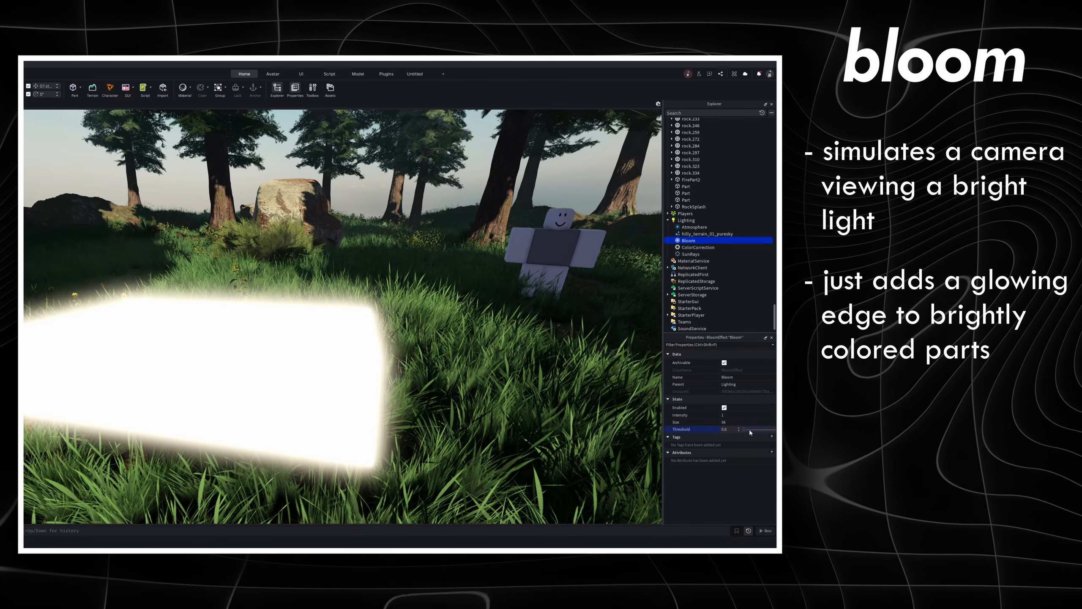
left_click_drag(744, 430, 773, 430)
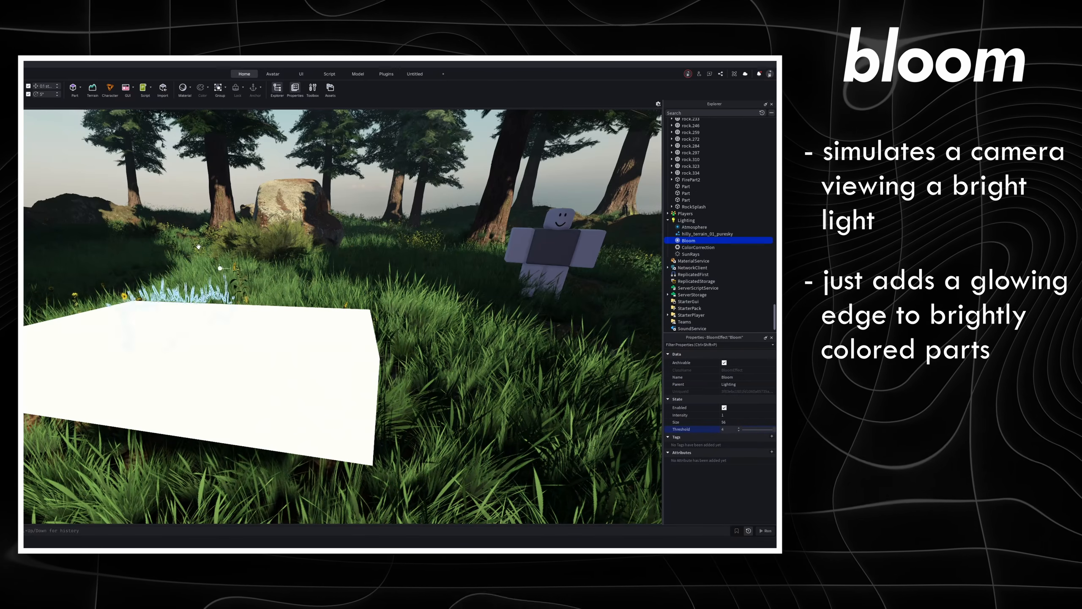
right_click_drag(238, 213, 236, 206)
left_click(774, 430)
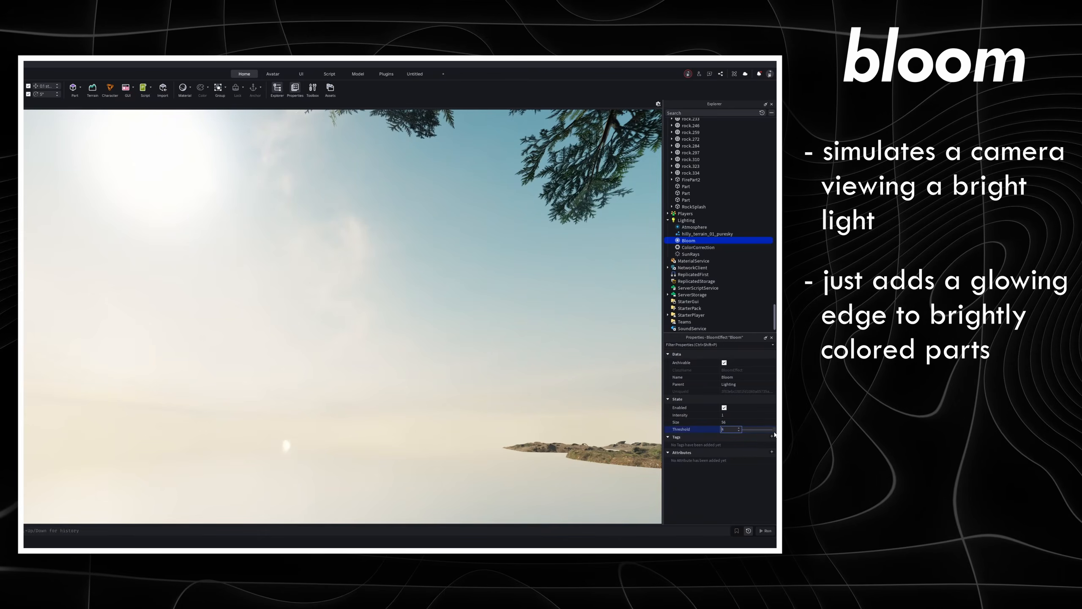
left_click_drag(773, 431, 748, 431)
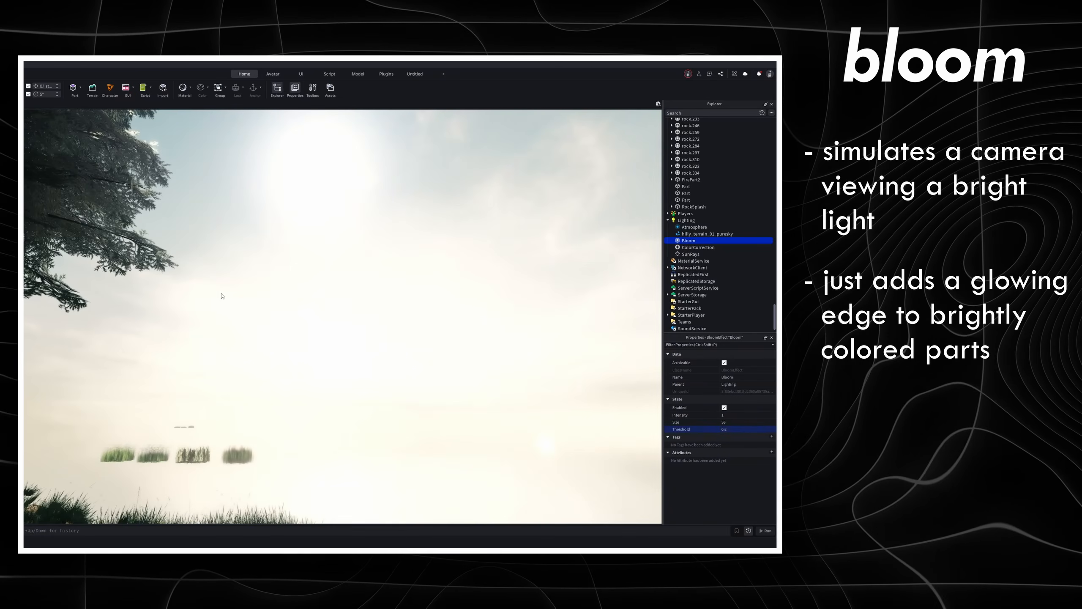
right_click_drag(223, 296, 324, 302)
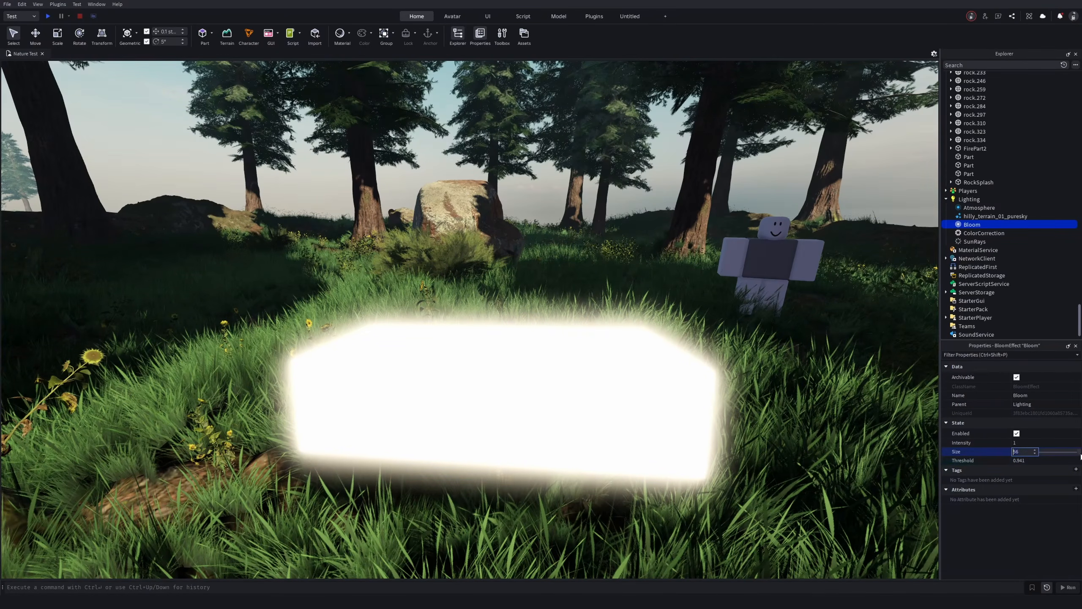
Step: Reduce the Bloom effect's size to 41 and its intensity to 0.2, checking the glow around the white part
left_click_drag(1081, 456, 1046, 444)
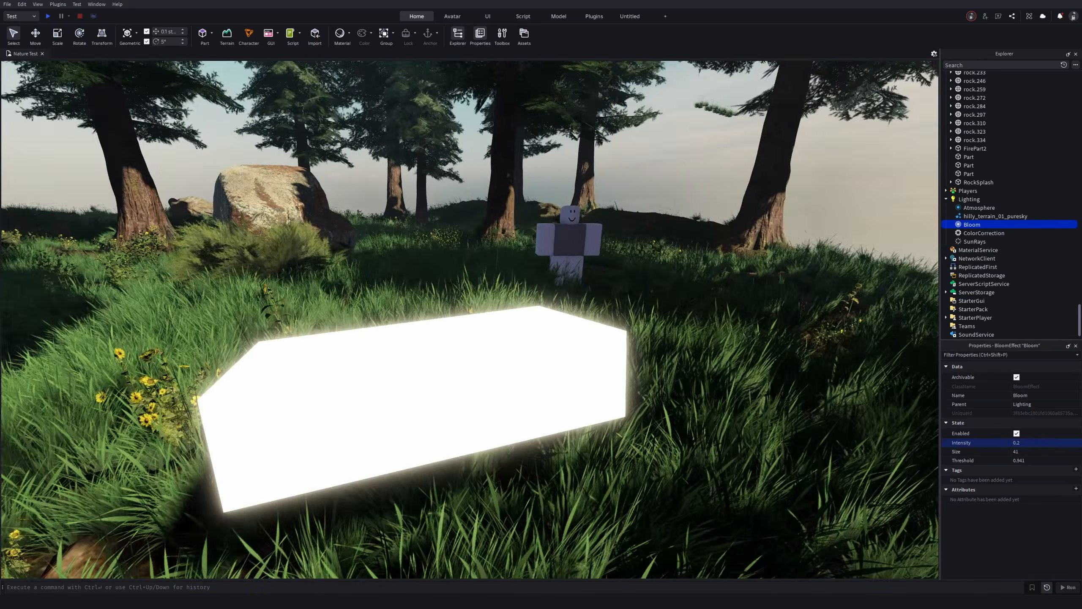
key("a")
right_click_drag(469, 319, 432, 317)
key("d")
key("s")
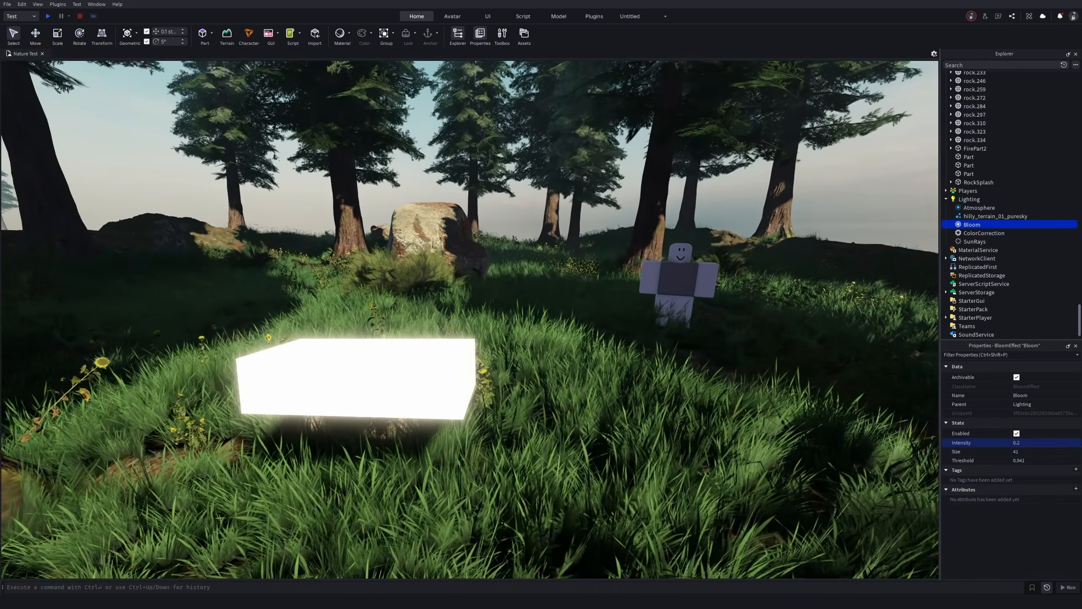
Step: Add a BlurEffect to Lighting and try different sizes down to 0
left_click(981, 200)
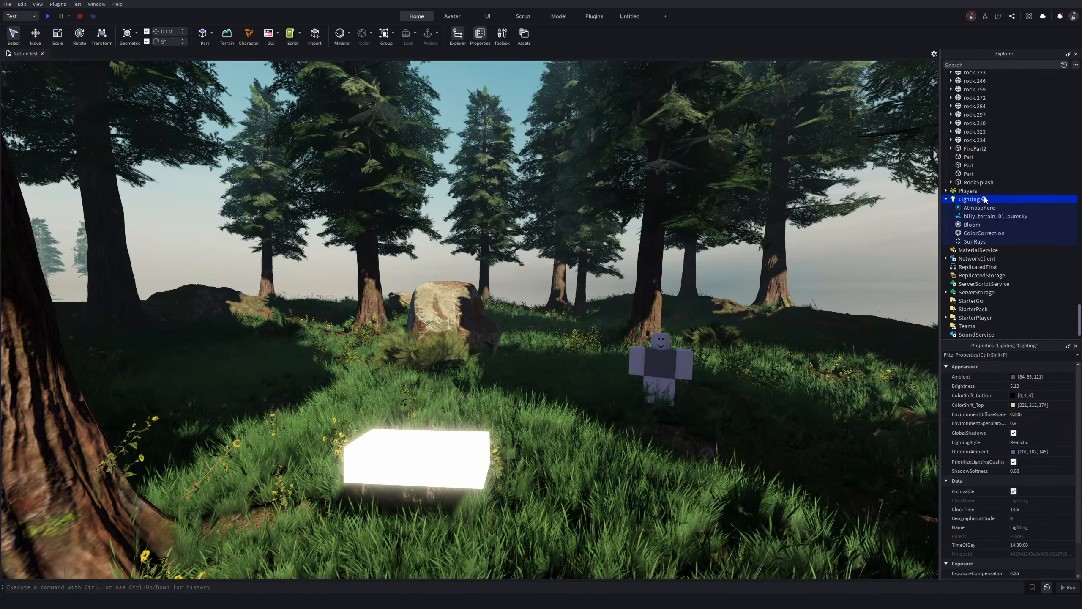
left_click(984, 199)
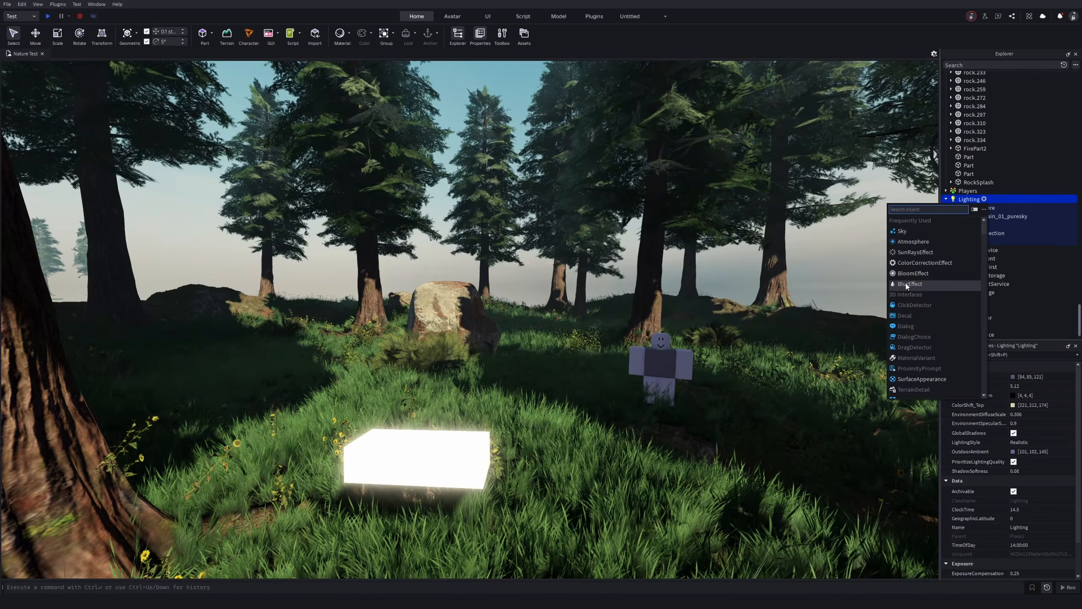
left_click(905, 283)
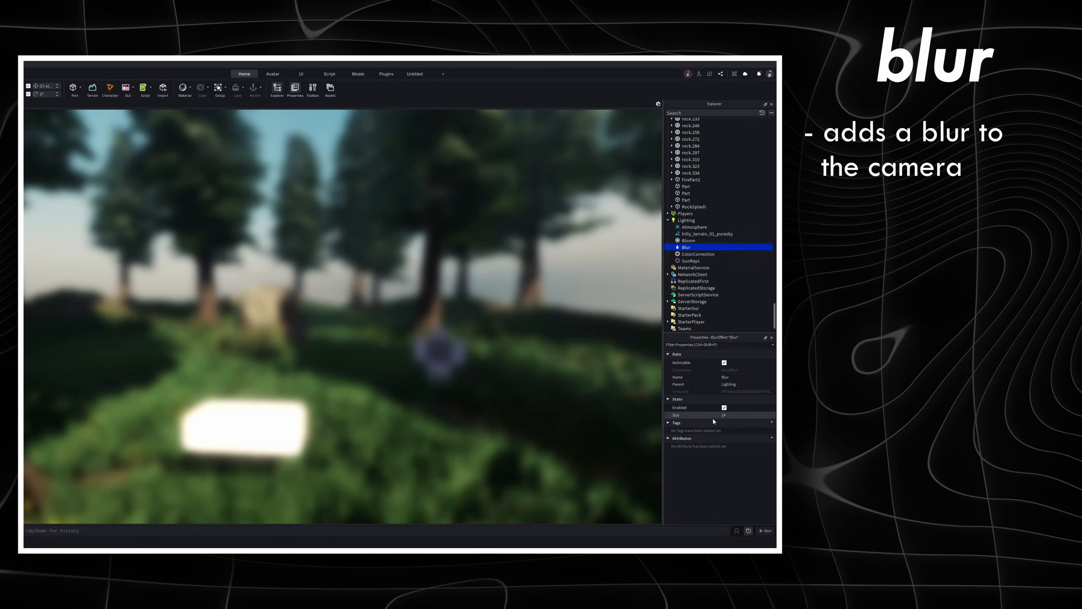
left_click(757, 416)
mouse_move(758, 414)
left_mouse_down()
mouse_move(737, 419)
mouse_move(760, 424)
mouse_move(745, 426)
left_mouse_up()
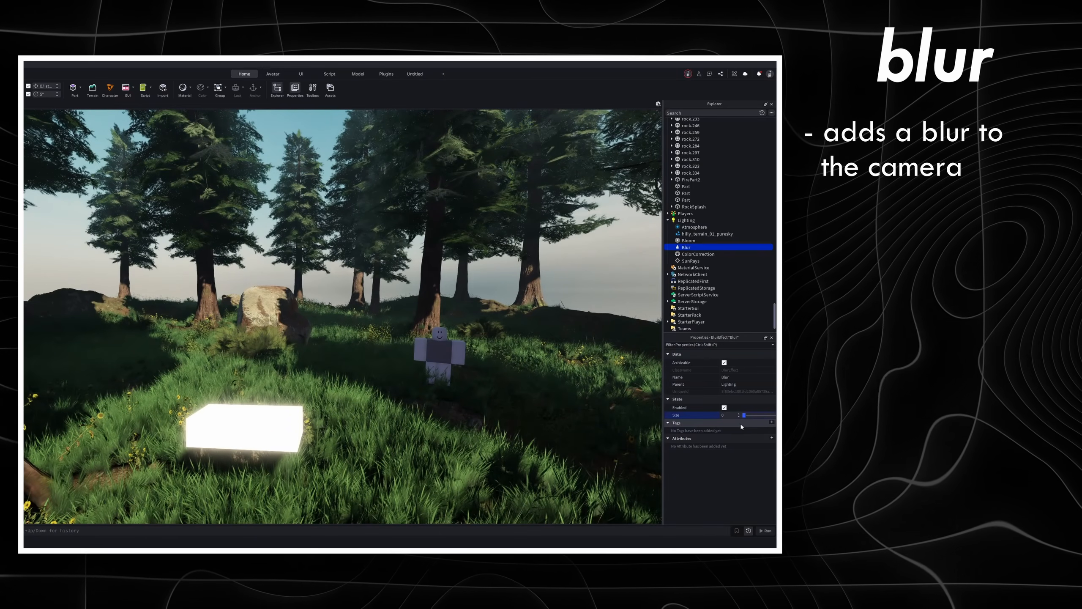
mouse_move(743, 415)
left_mouse_down()
mouse_move(767, 416)
mouse_move(745, 406)
left_mouse_up()
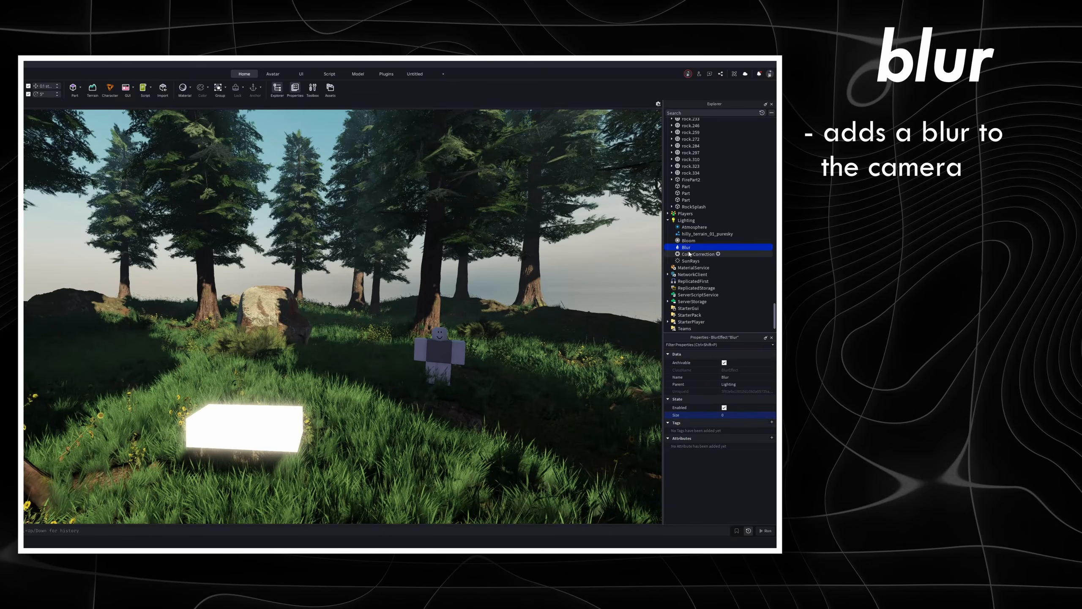
Step: Add a DepthOfFieldEffect to Lighting and compare the blur near to and away from the white part
left_click(698, 220)
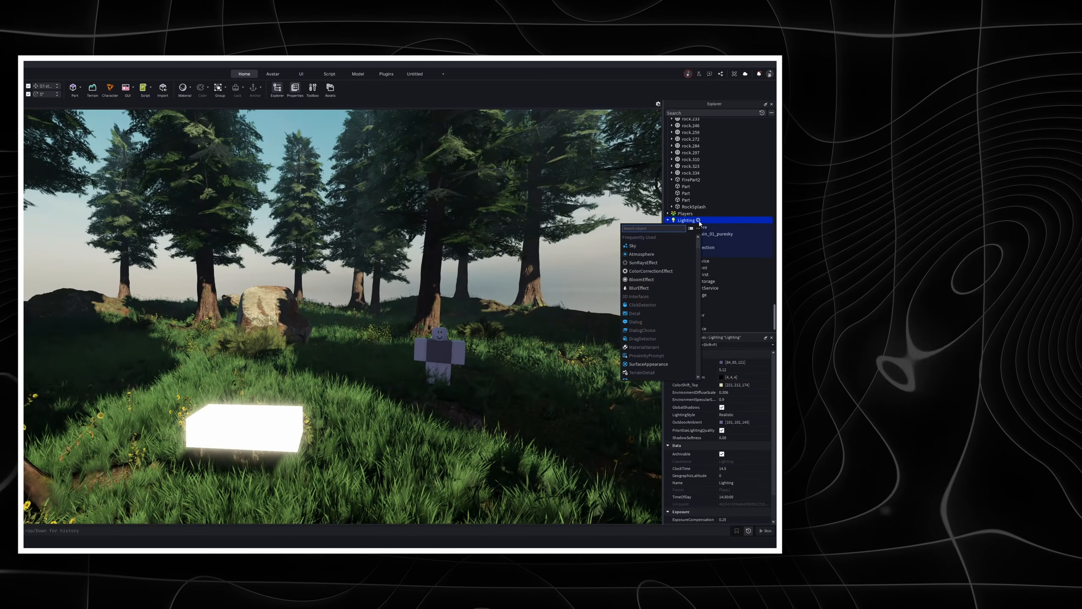
key("Return")
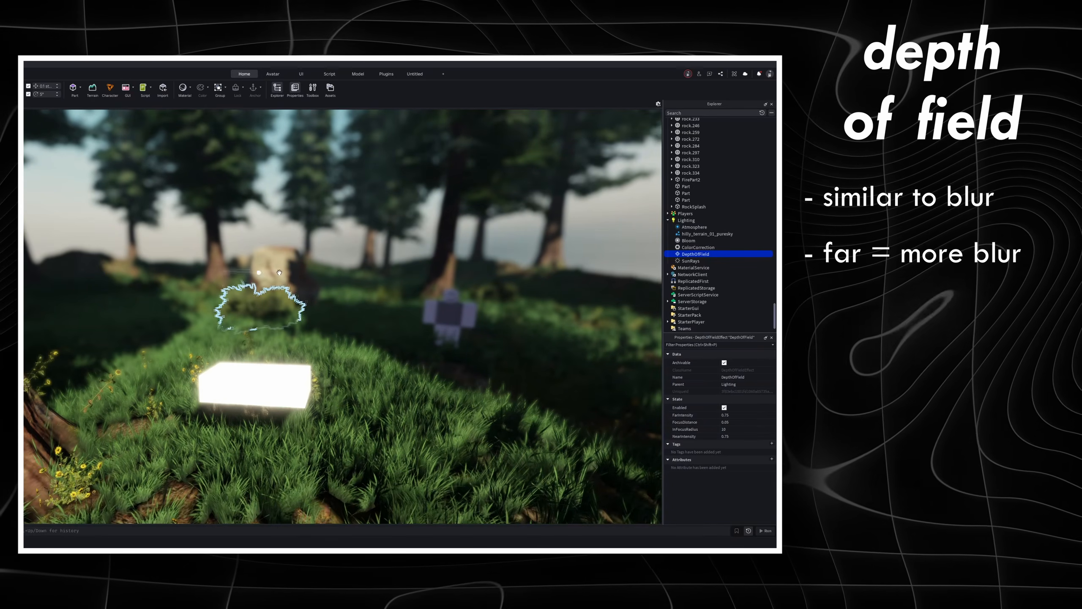
key("w")
right_click_drag(244, 322, 328, 416)
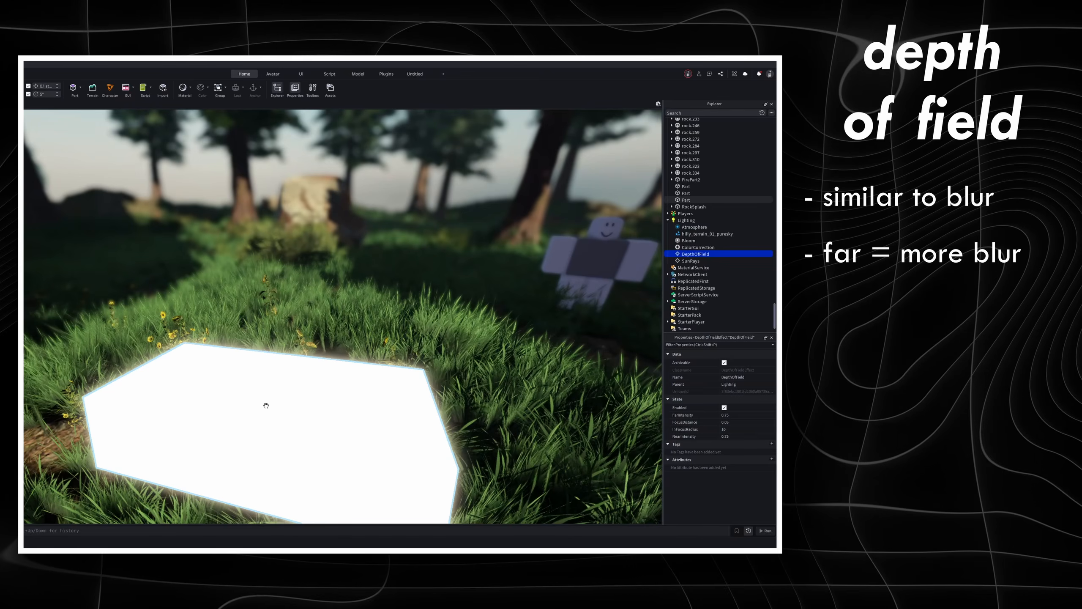
right_click_drag(194, 383, 295, 230)
key("s")
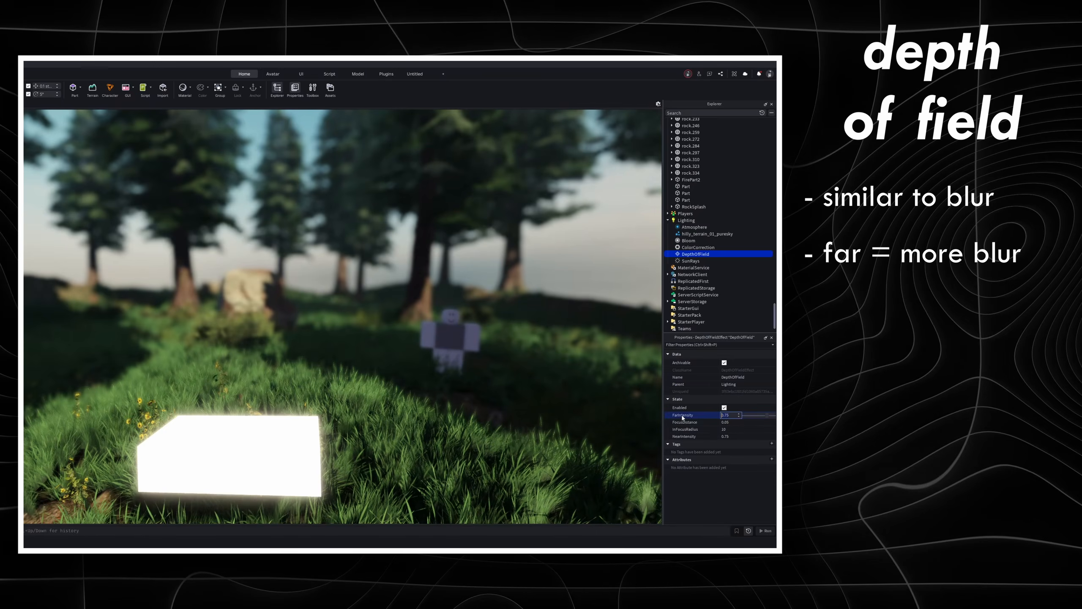
Step: Set the DepthOfField FarIntensity to 0.378 after trying a weaker value on the trees
mouse_move(766, 417)
left_mouse_down()
mouse_move(740, 423)
mouse_move(750, 424)
left_mouse_up()
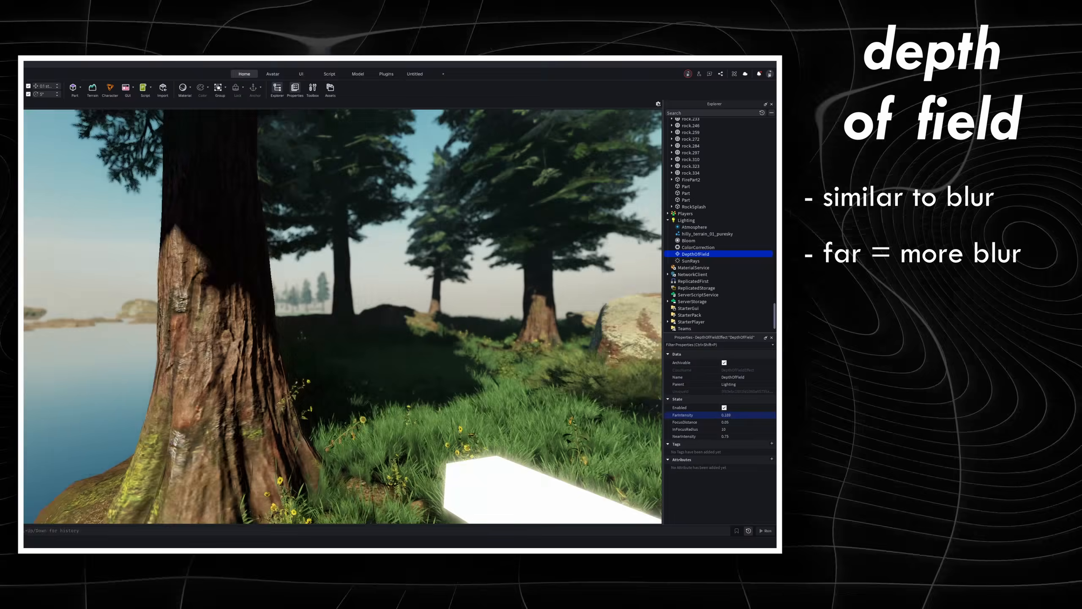
right_click_drag(258, 301, 258, 301)
left_click(761, 415)
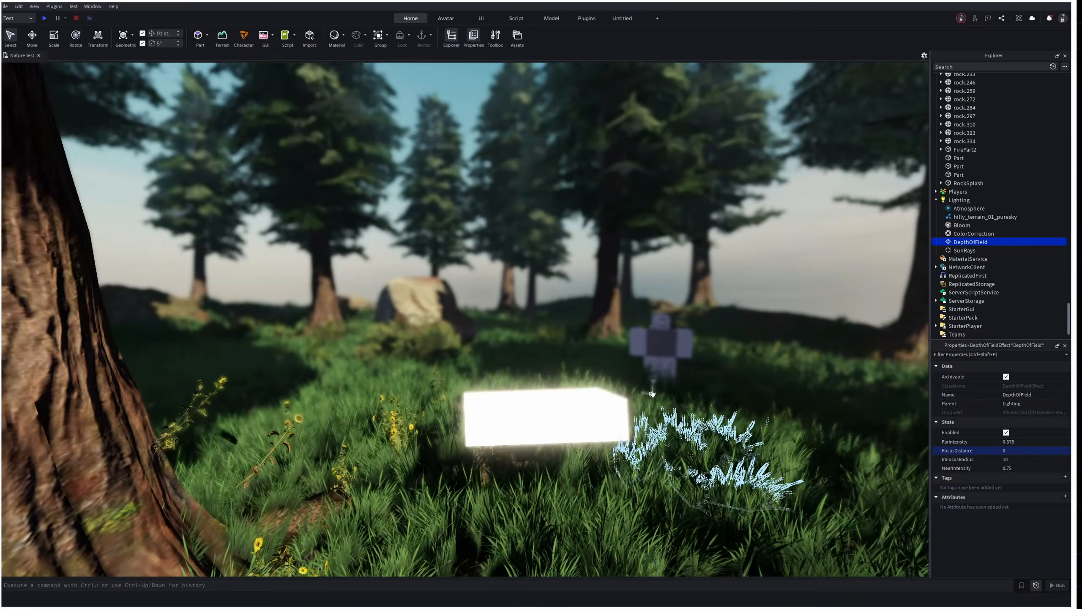
Step: Try several DepthOfField FocusDistance values, including 37.78, on the forest and lake views, and set it to 0
right_click_drag(579, 426, 579, 426)
left_click_drag(876, 437, 884, 437)
left_click_drag(1049, 455, 1041, 454)
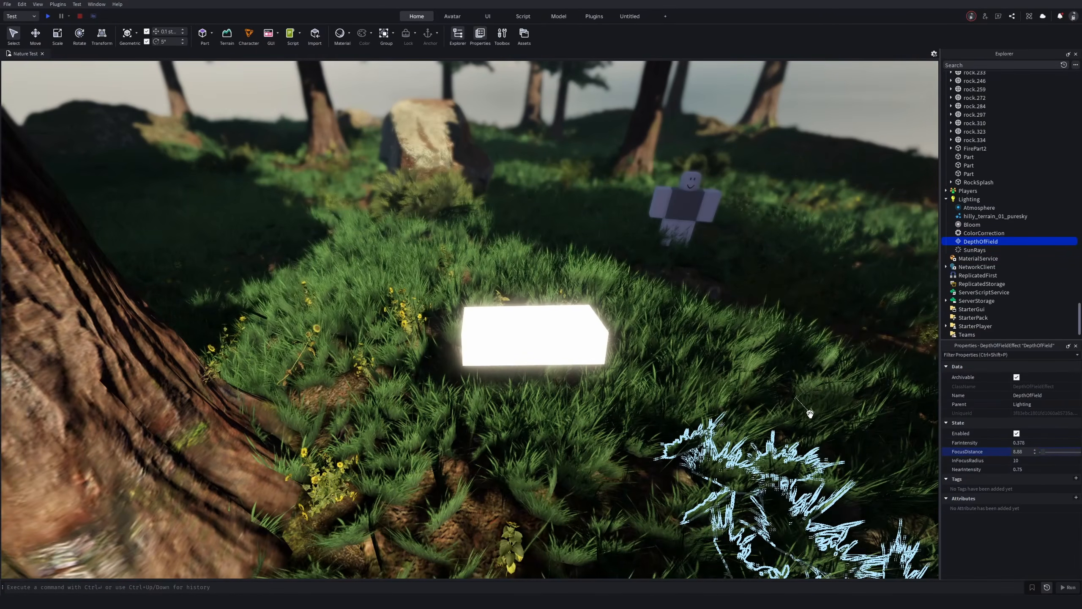
left_click_drag(1044, 451, 1048, 451)
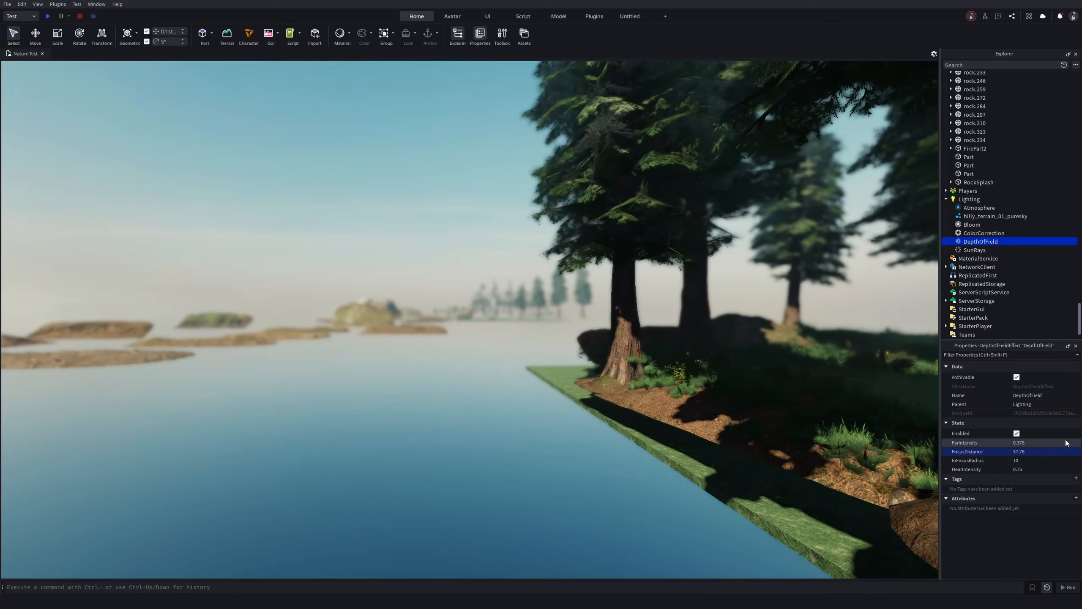
left_click(1062, 452)
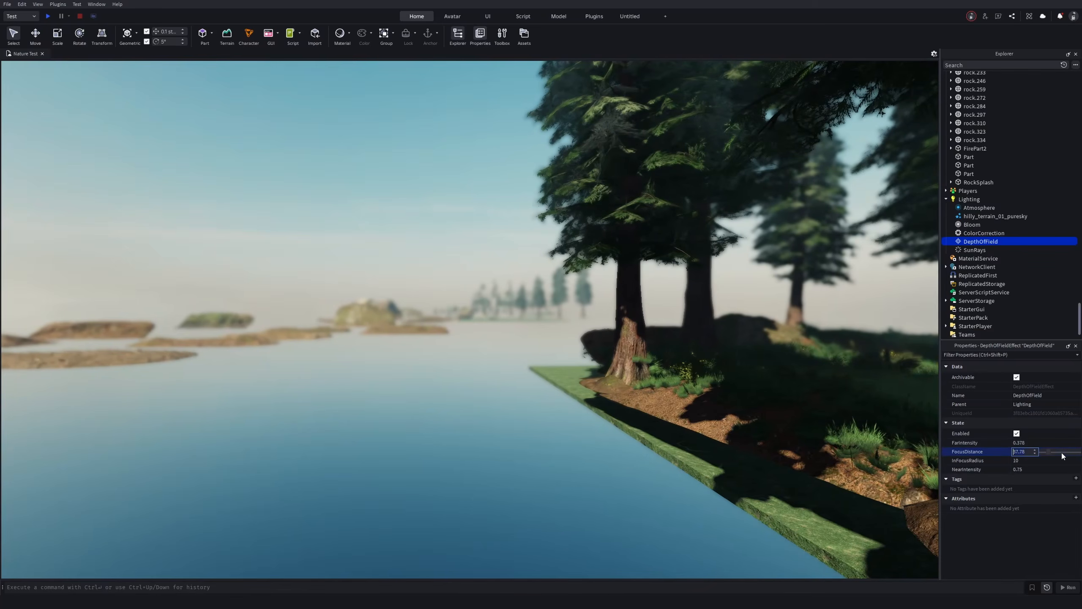
left_click(1049, 451)
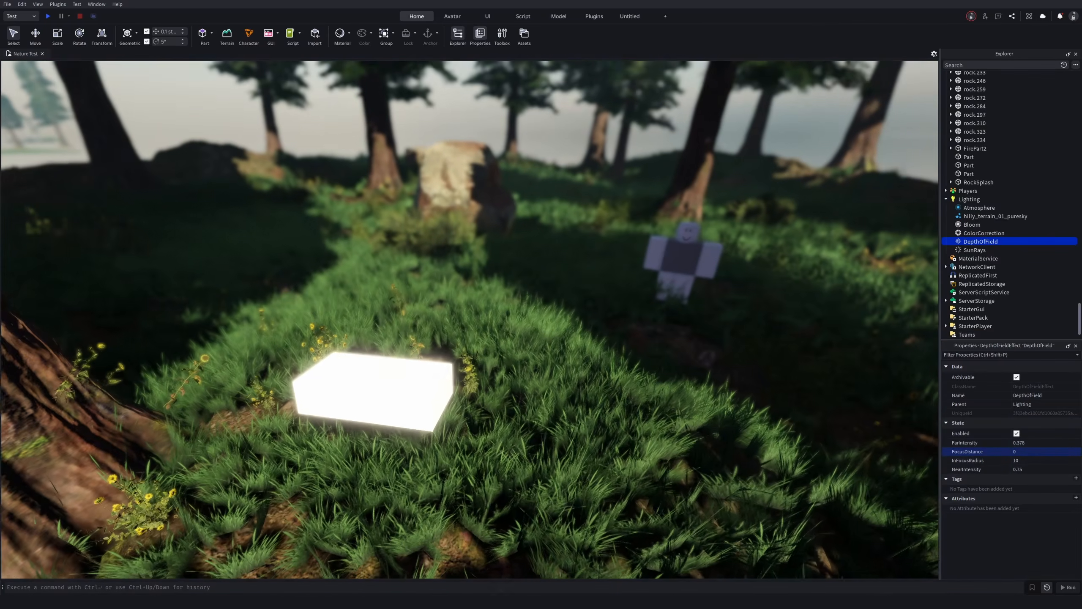
Step: Set the DepthOfField InFocusRadius to 50 after trying 0, with NearIntensity and FocusDistance at 0
left_click(980, 460)
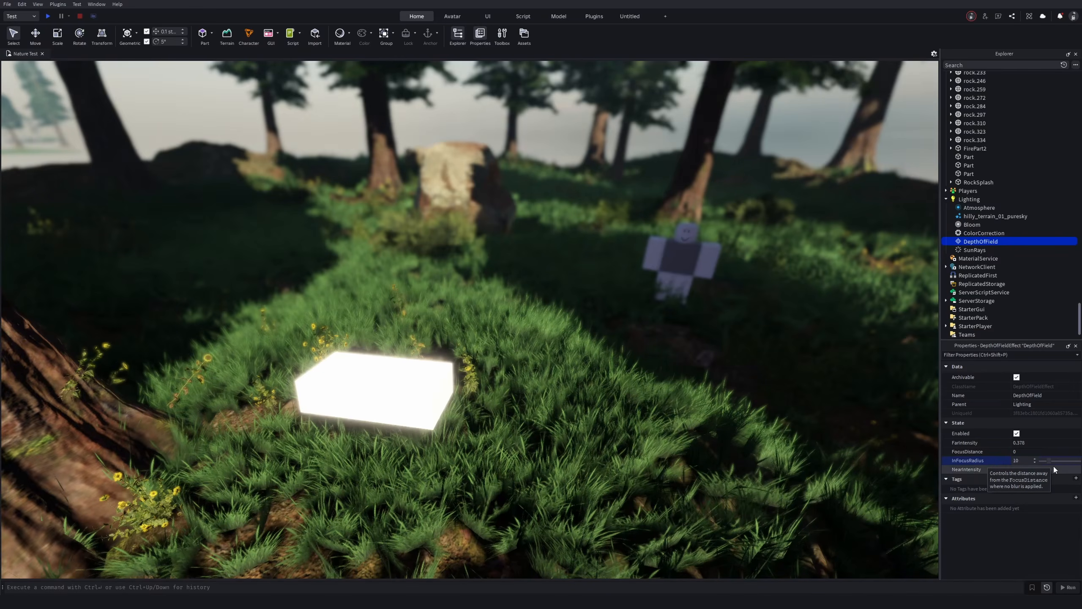
left_click_drag(1049, 465, 1026, 461)
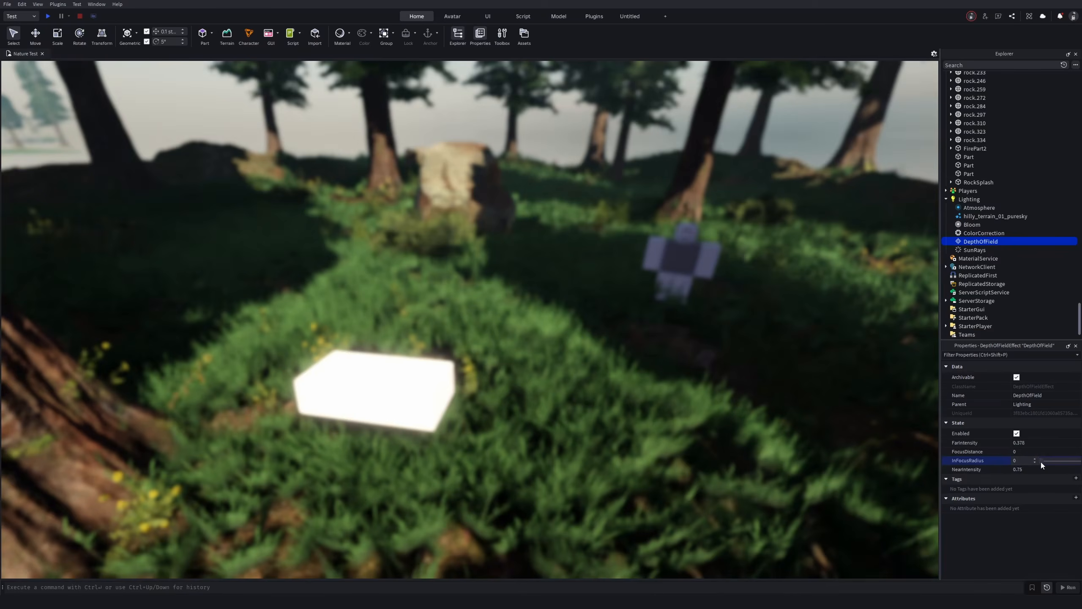
left_click_drag(1040, 461, 1080, 461)
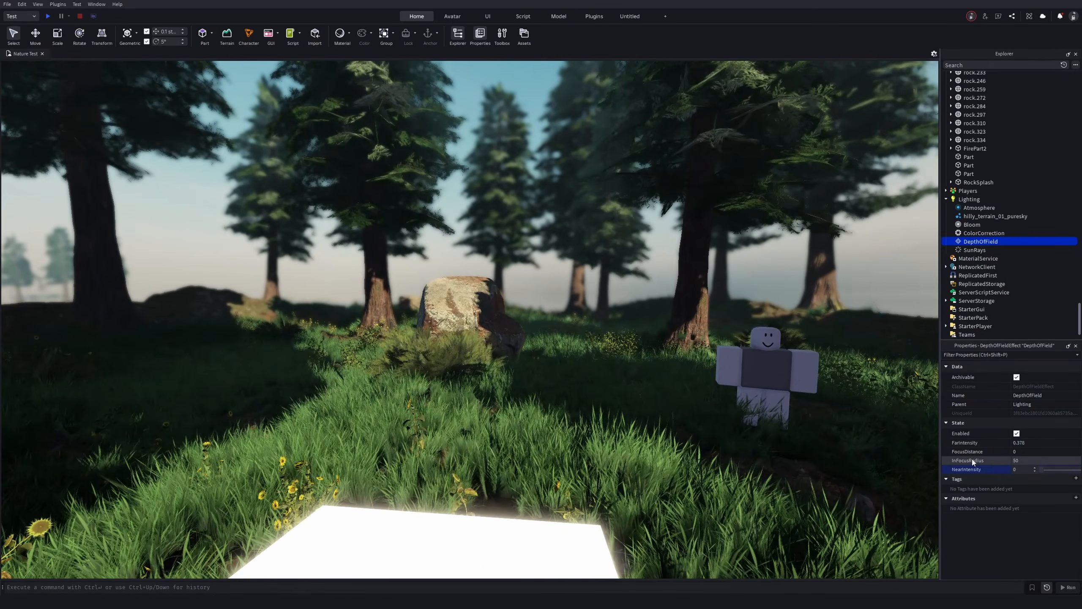
left_click(1026, 449)
mouse_move(1040, 452)
left_mouse_down()
mouse_move(1061, 454)
mouse_move(1029, 454)
left_mouse_up()
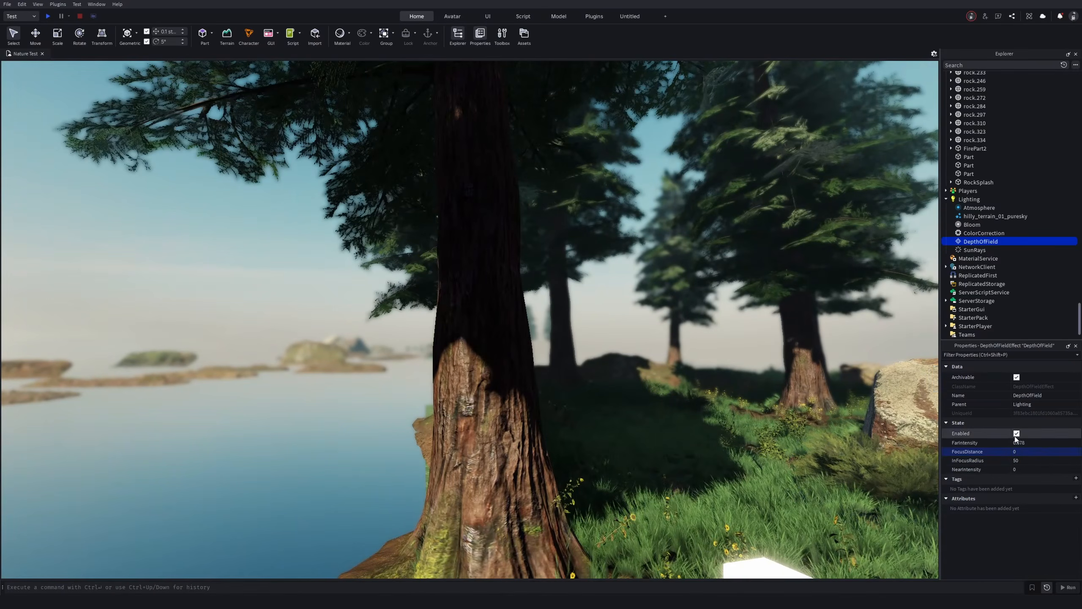
Step: Lower the DepthOfField FarIntensity further while viewing the distant islands across the water
key("a")
mouse_move(700, 371)
right_mouse_down()
mouse_move(733, 372)
mouse_move(699, 372)
right_mouse_up()
left_click(1047, 443)
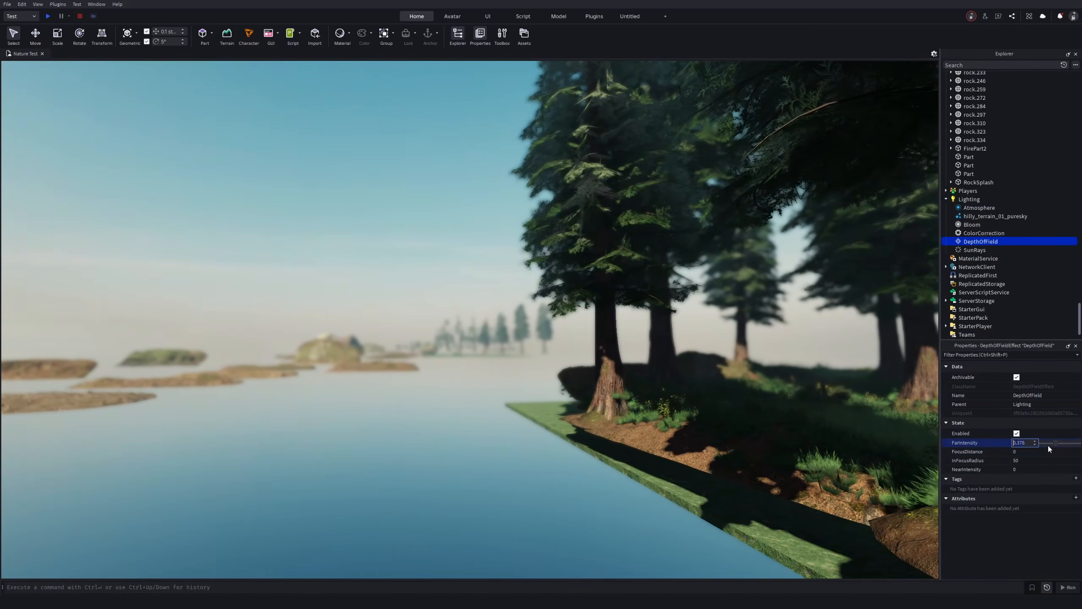
left_click_drag(1056, 444, 1043, 444)
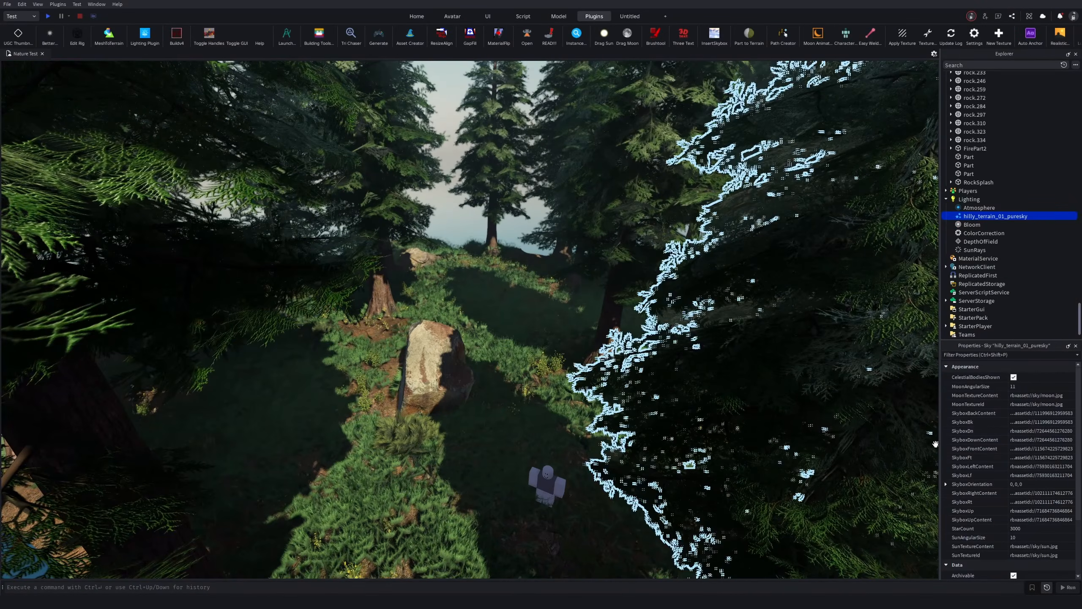
Step: Review the Sky object's properties and set the Lighting service's ClockTime to 0 for a midnight scene
scroll(992, 461, "down", 3)
scroll(993, 462, "down", 2)
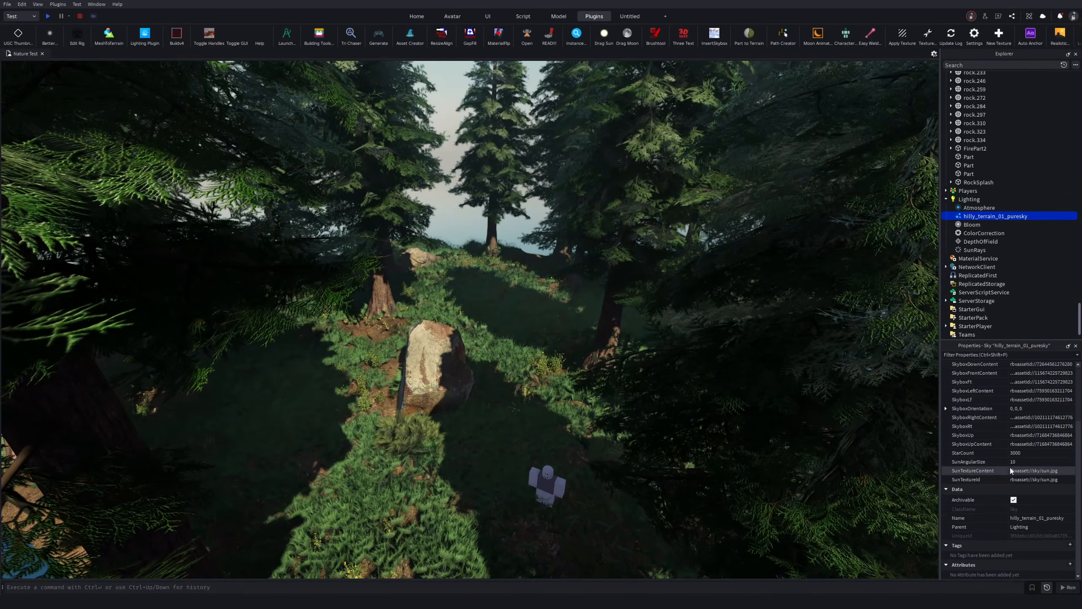
left_click(969, 199)
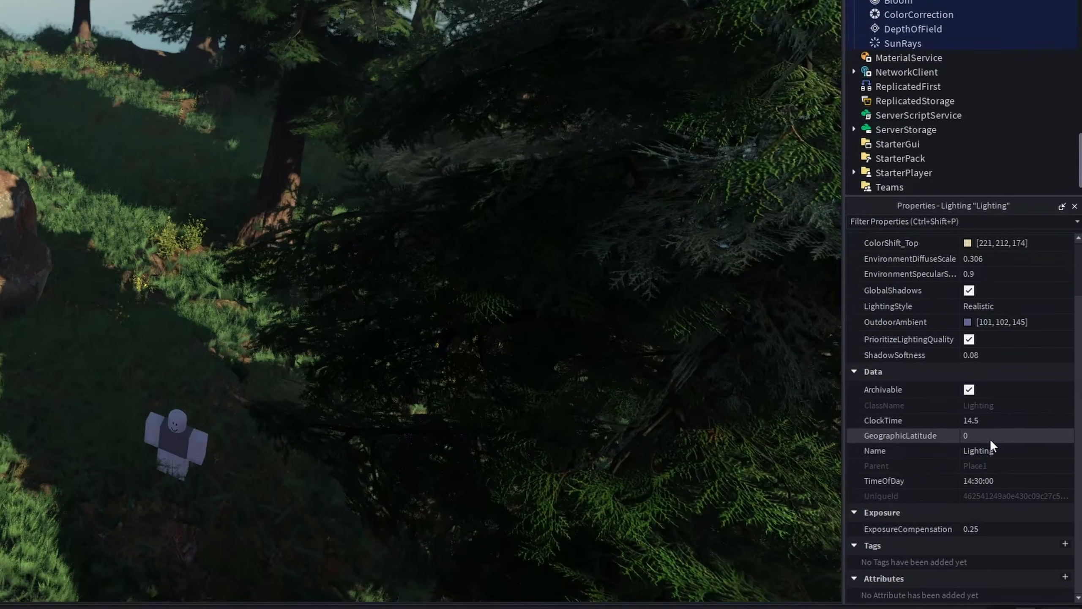
left_click(1003, 420)
left_click_drag(1003, 420, 1056, 443)
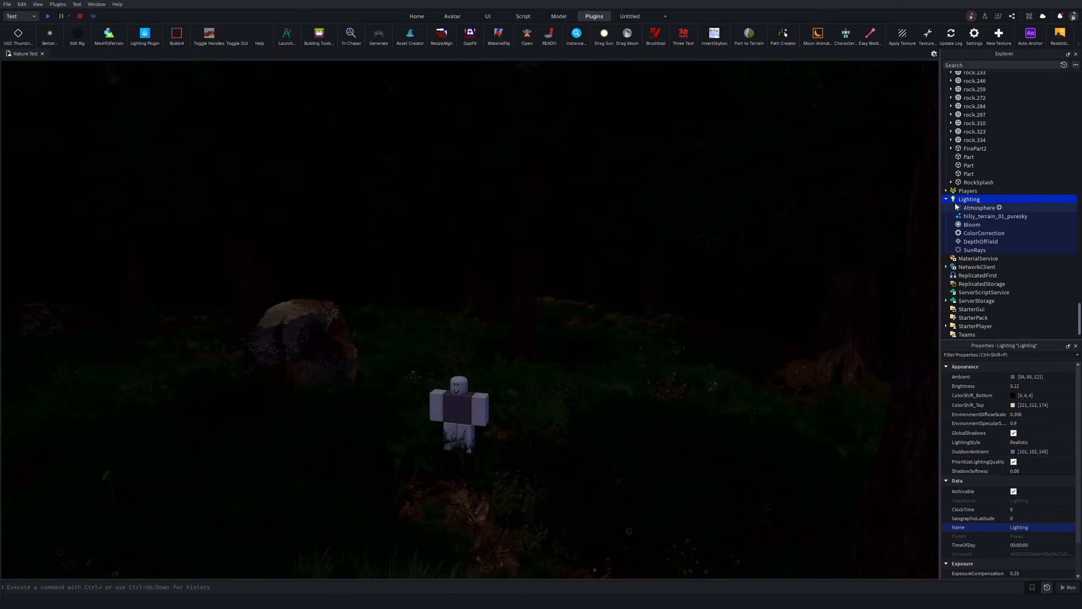
Step: Brighten the Lighting service's Ambient color and shift it to a more saturated blue for the night forest
scroll(467, 272, "down", 7)
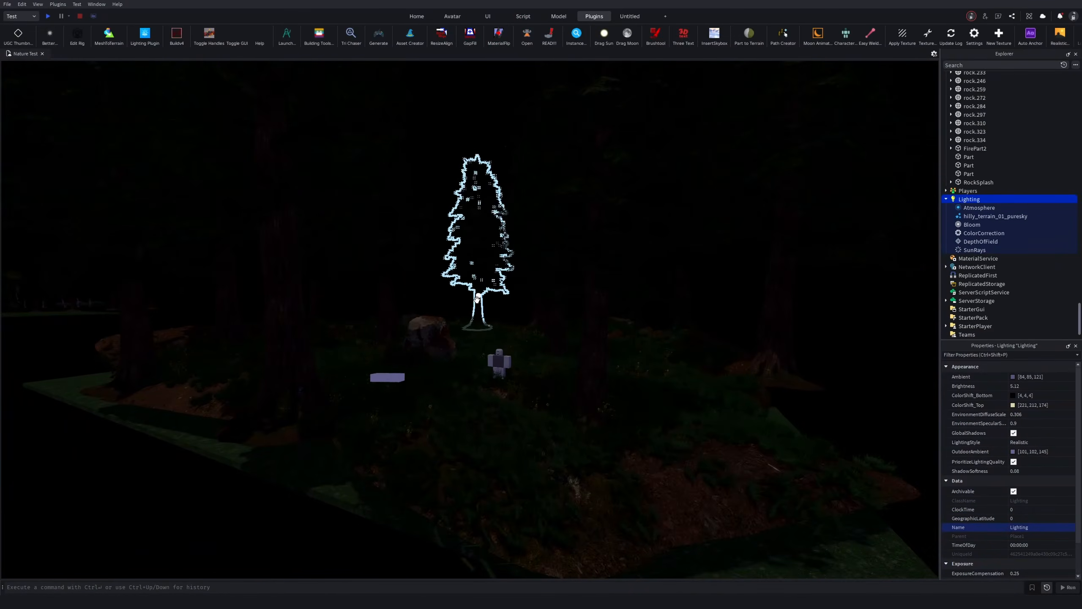
scroll(468, 328, "up", 4)
scroll(443, 327, "up", 5)
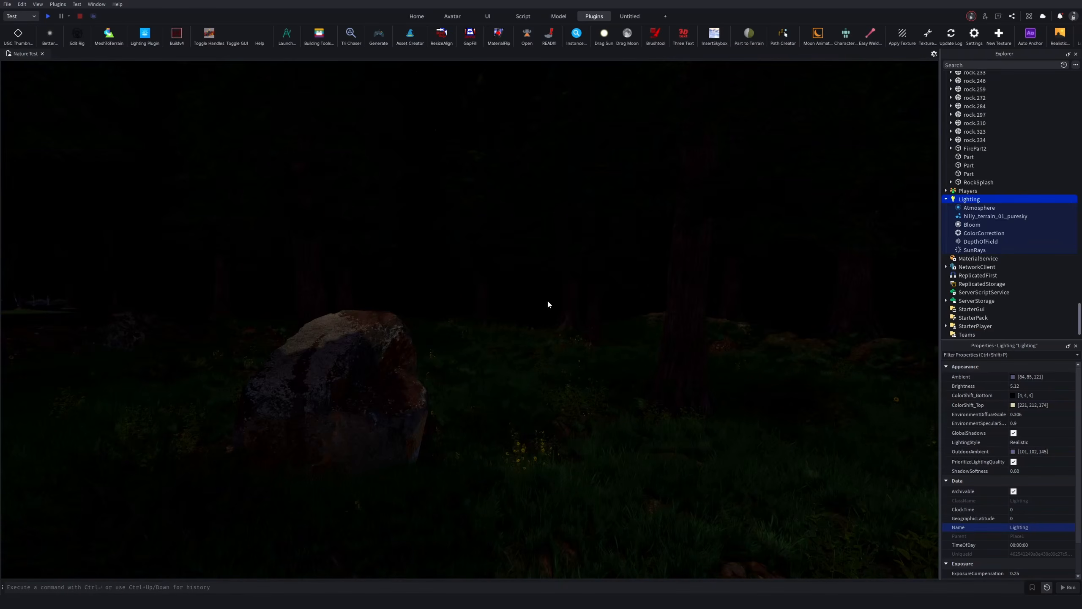
mouse_move(547, 299)
right_mouse_down()
mouse_move(547, 346)
mouse_move(549, 287)
right_mouse_up()
key("s")
key("w")
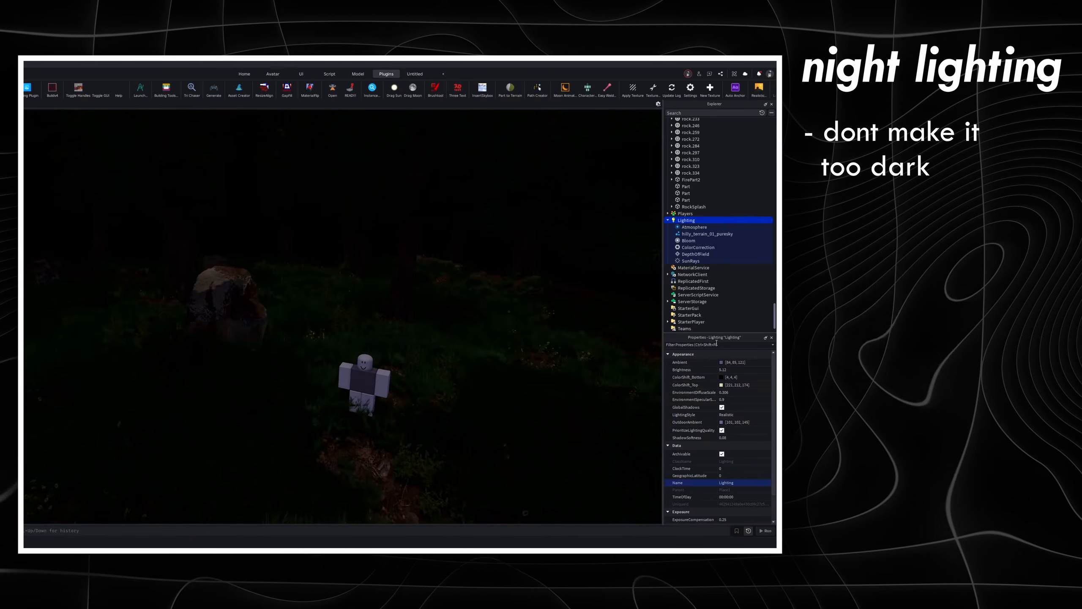
left_click(722, 362)
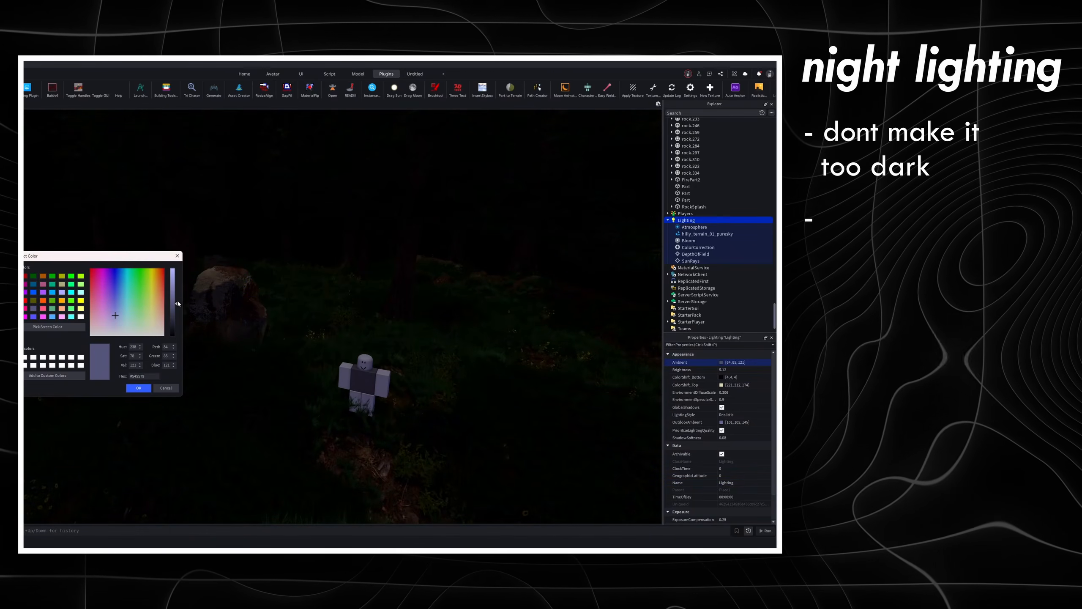
mouse_move(173, 299)
left_mouse_down()
mouse_move(167, 278)
mouse_move(162, 286)
left_mouse_up()
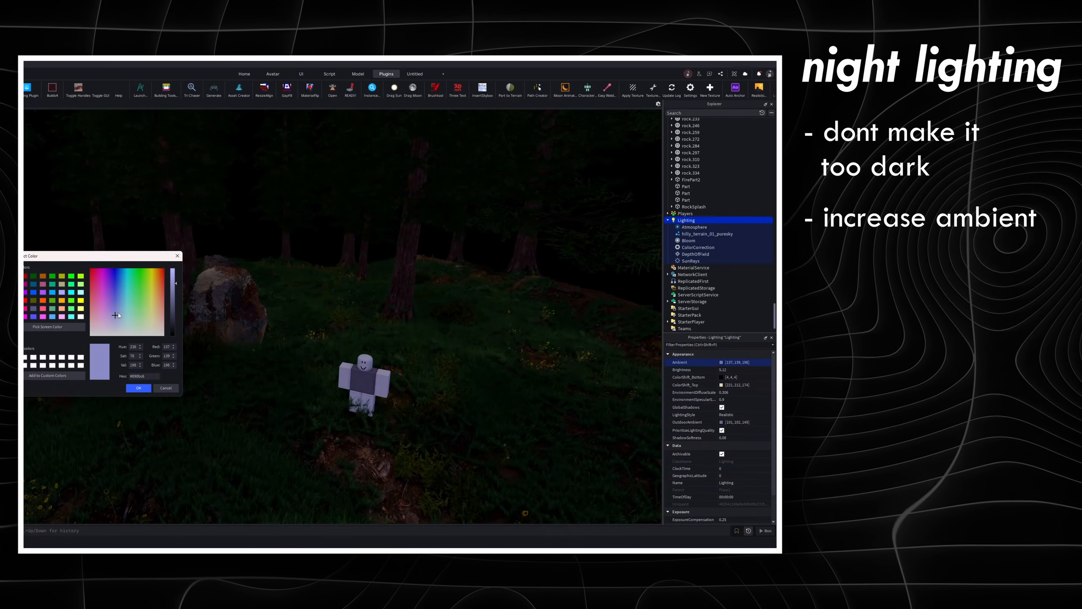
left_click_drag(116, 315, 116, 300)
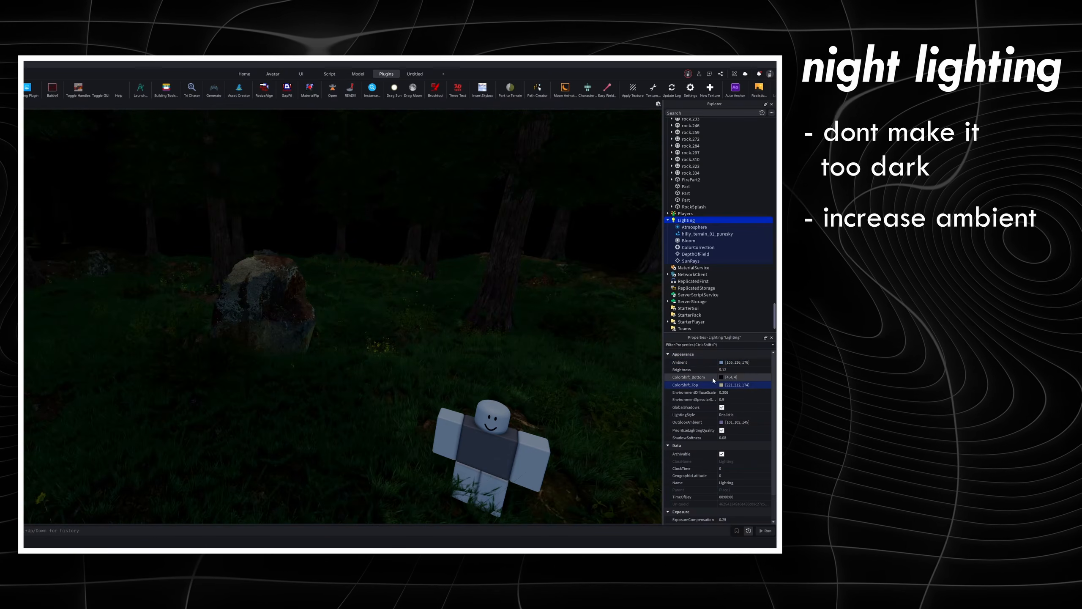
Step: Set ColorShift_Top to a pale blue and EnvironmentDiffuseScale to about 0.68 after trying 1
right_click_drag(445, 333, 444, 333)
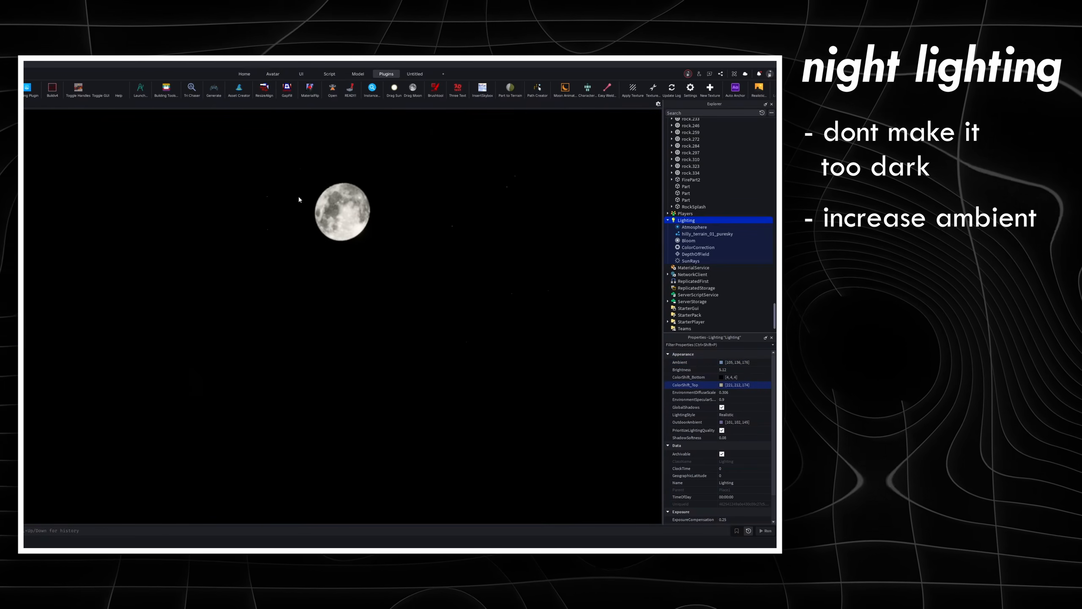
right_click_drag(299, 199, 299, 199)
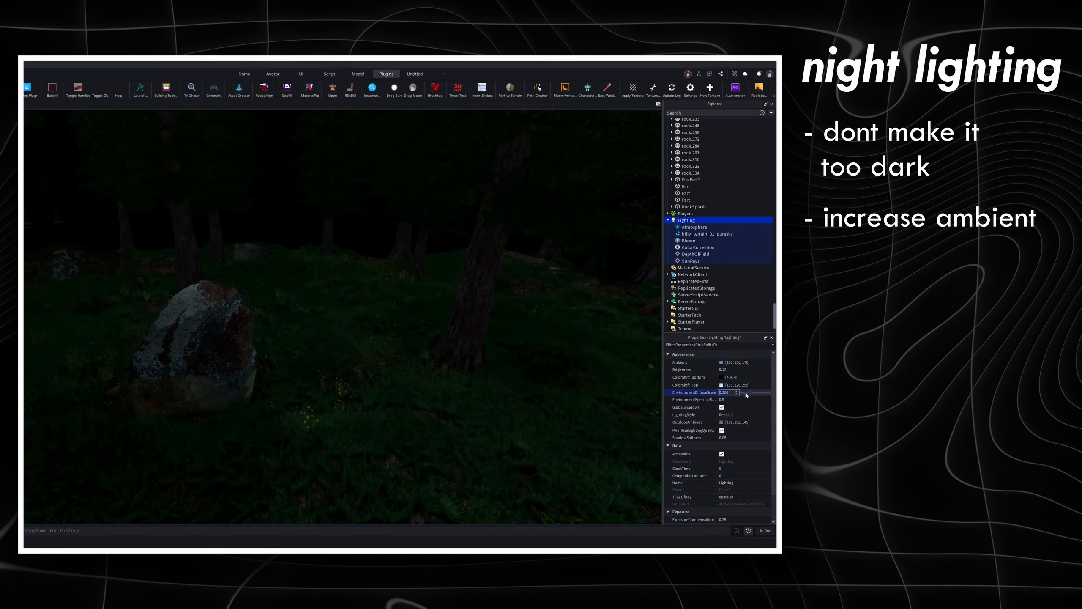
left_click_drag(751, 395, 769, 399)
right_click_drag(374, 346, 374, 347)
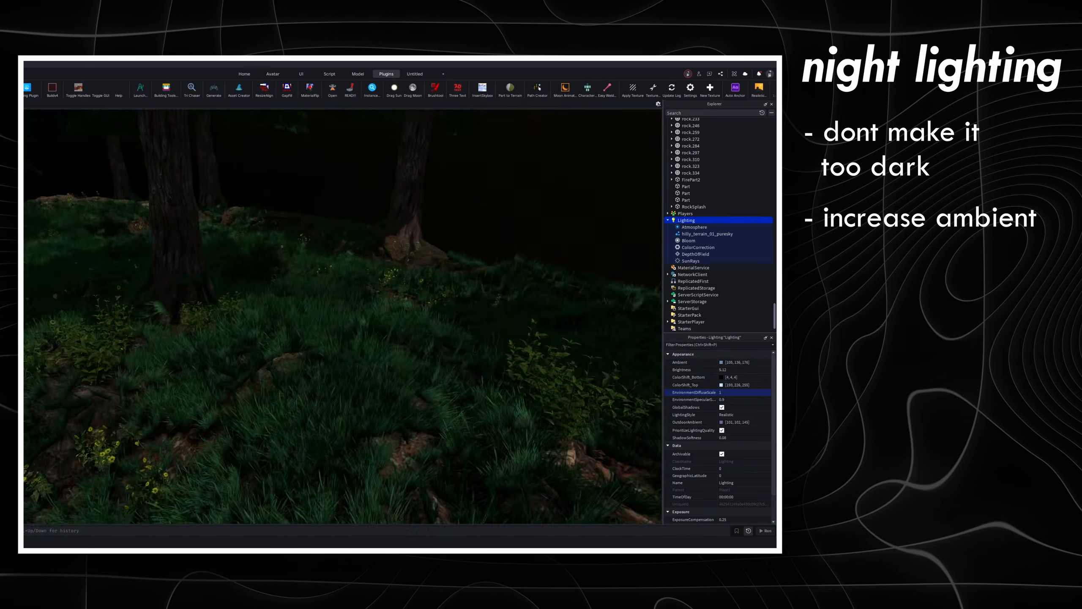
left_click_drag(769, 393, 758, 395)
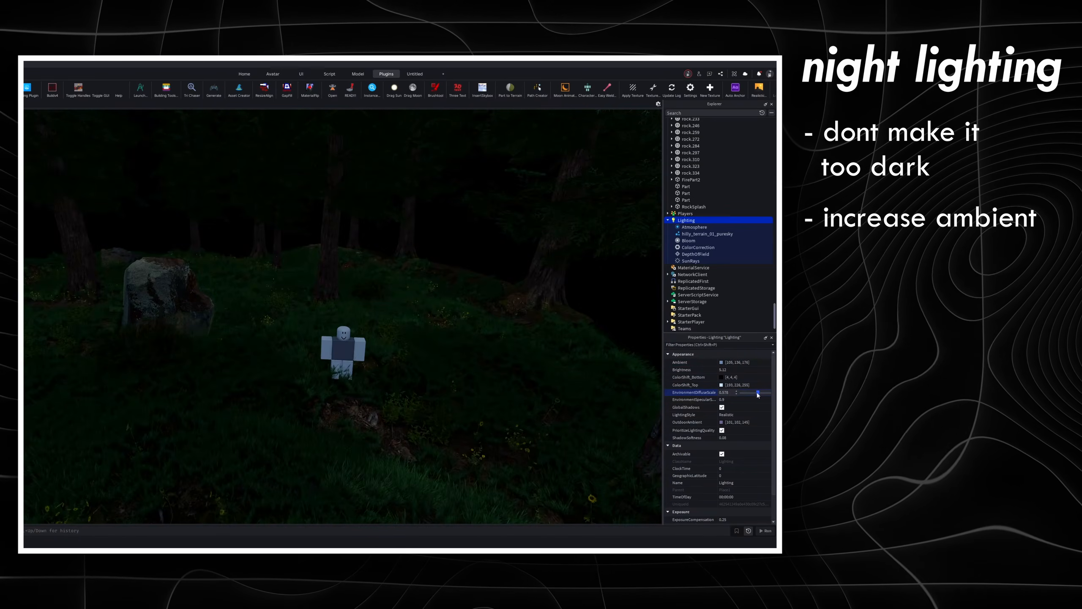
Step: Adjust the Atmosphere's density for the night forest while checking the trees and the island's edge
key("a")
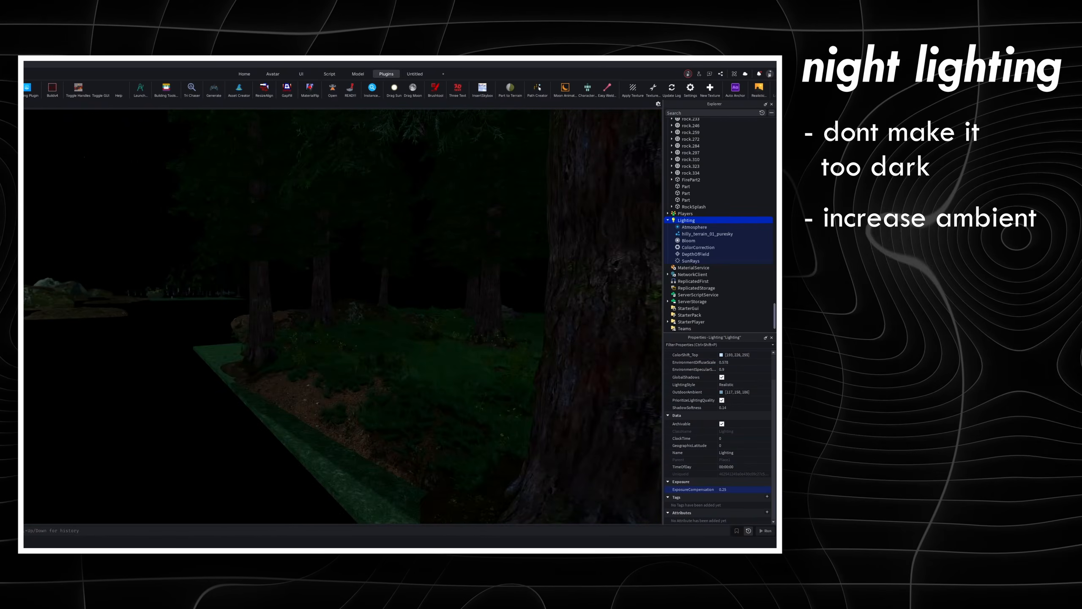
key("d")
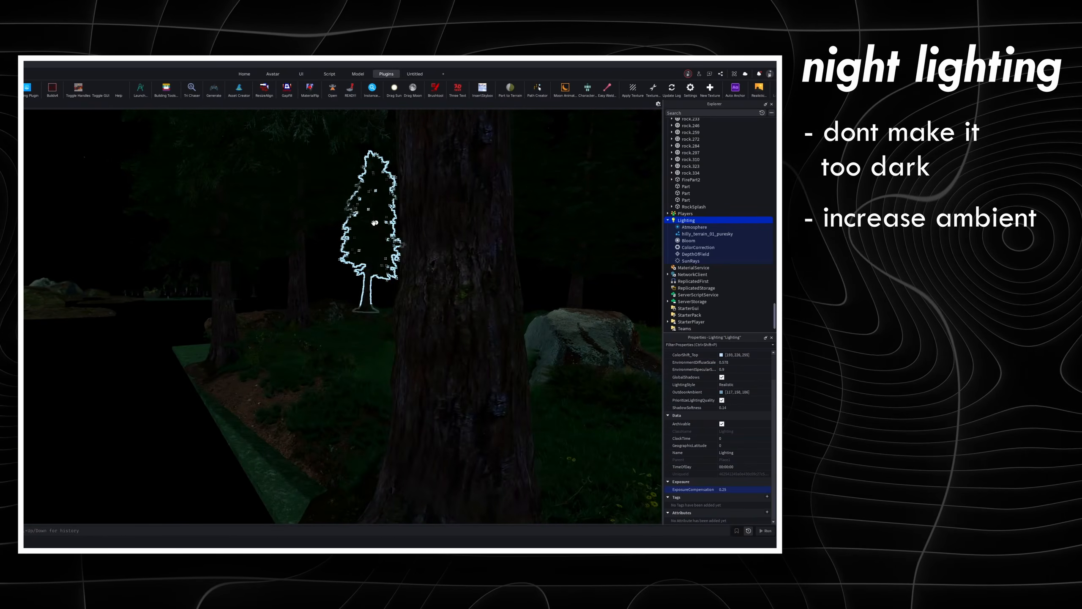
key("a")
left_click(688, 227)
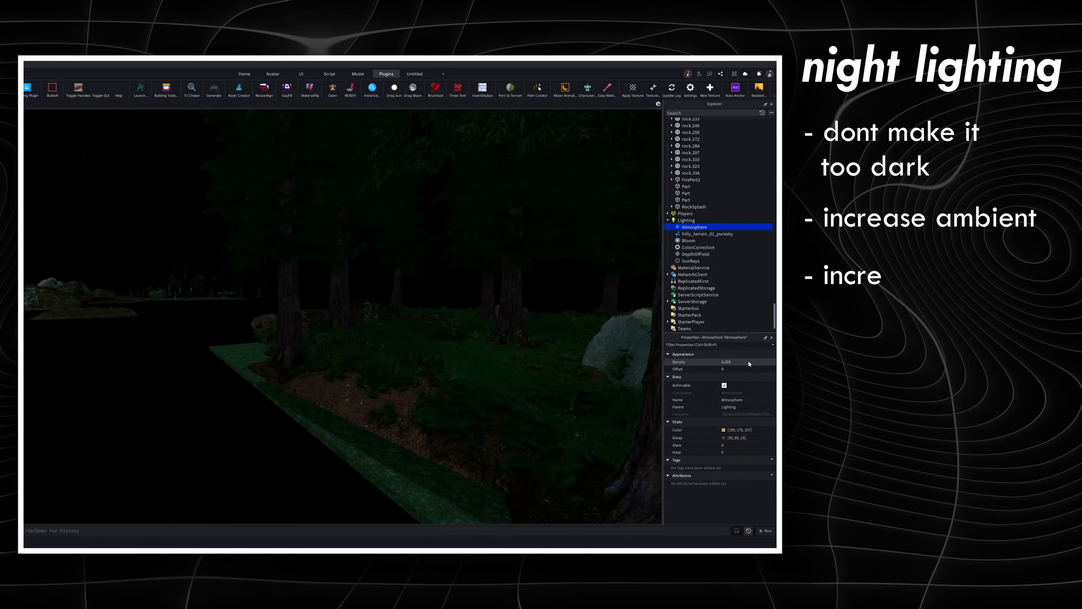
right_click_drag(273, 299, 273, 300)
key("w")
key("s")
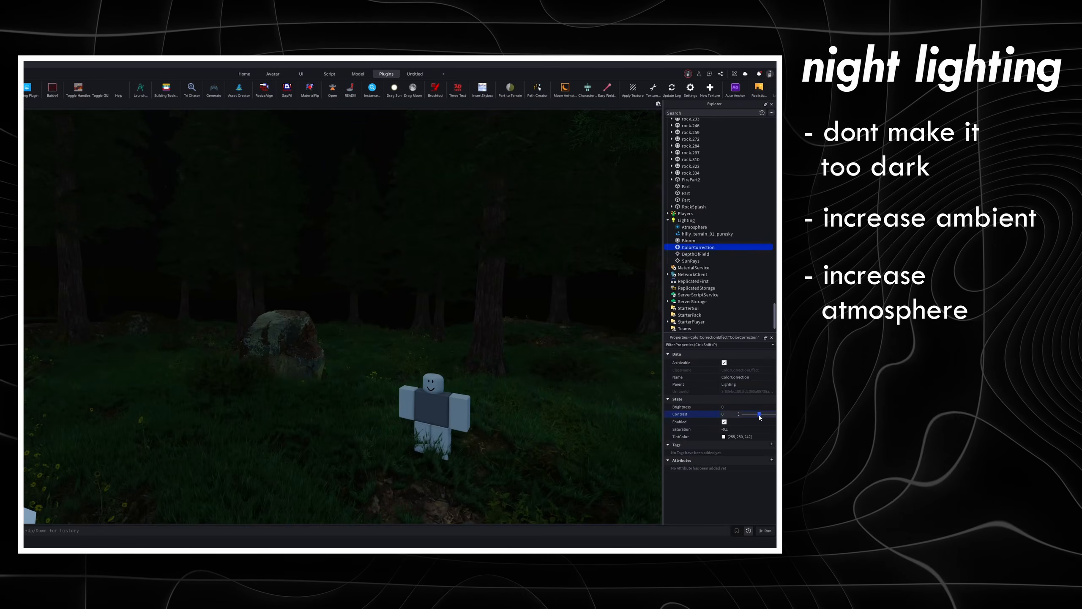
Step: Set the ColorCorrection effect's Contrast to 0
left_click_drag(758, 415, 759, 414)
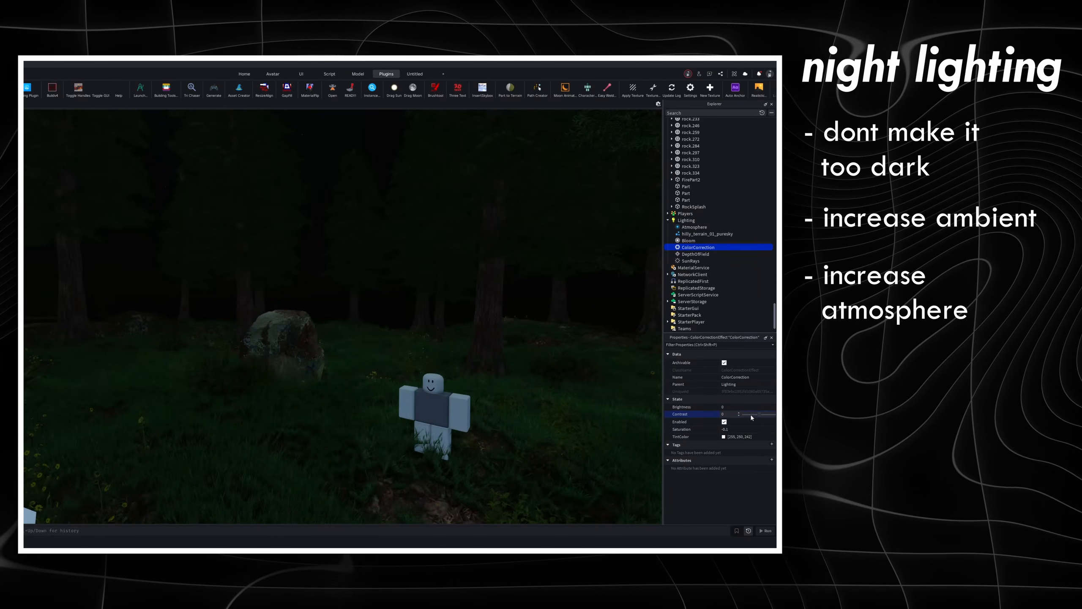
left_click(727, 414)
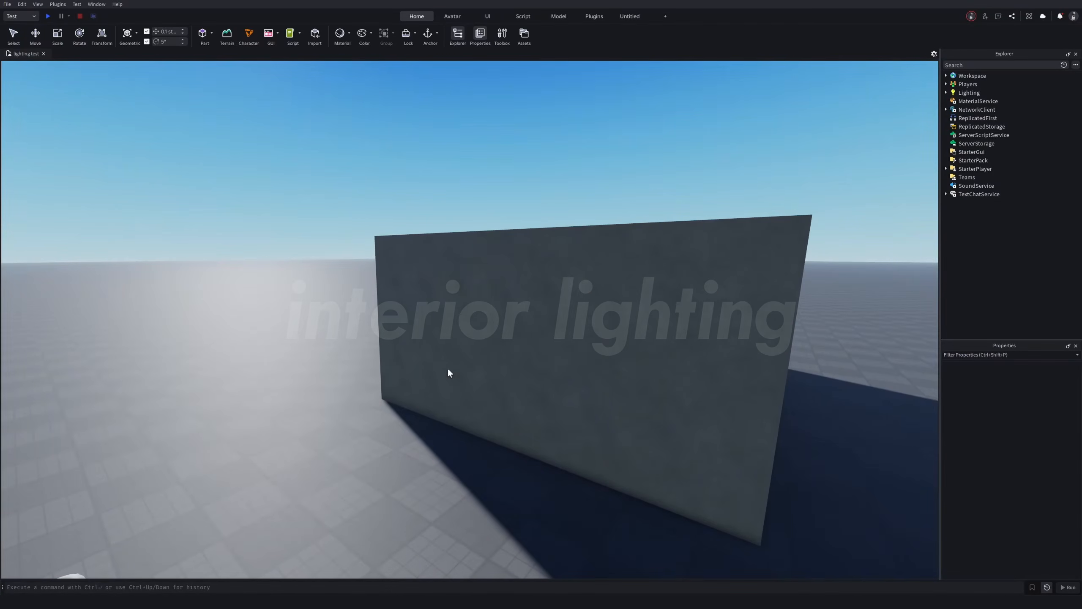
Step: Inspect the closed plaster room in the lighting test place from outside and along its inner corners for light leaks
key("w")
right_click_drag(410, 352, 440, 331)
right_click_drag(609, 328, 588, 326)
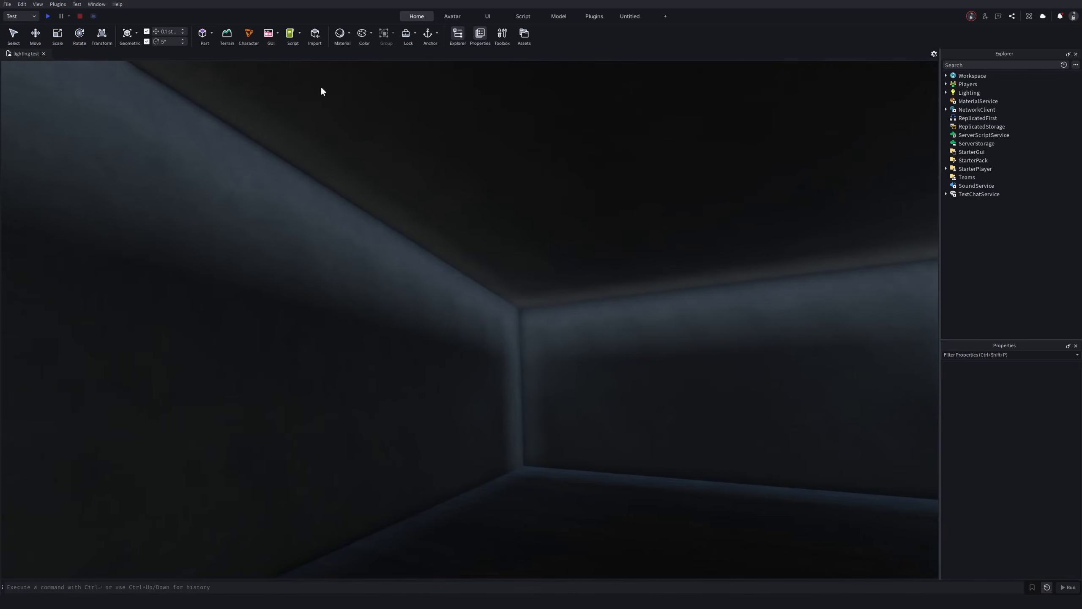
key("s")
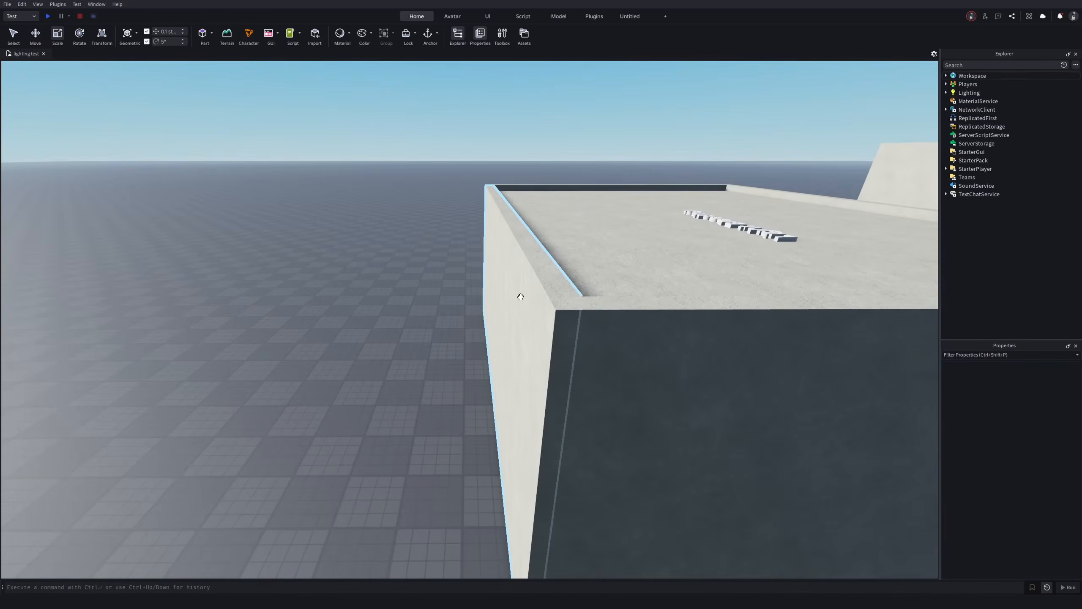
Step: Scale the room's outer side wall outward to a size of 15.3, 17, 40 and view it from inside
left_click(521, 296)
left_click_drag(468, 302, 315, 302)
right_click_drag(316, 303, 289, 292)
key("w")
right_click_drag(420, 313, 407, 293)
key("d")
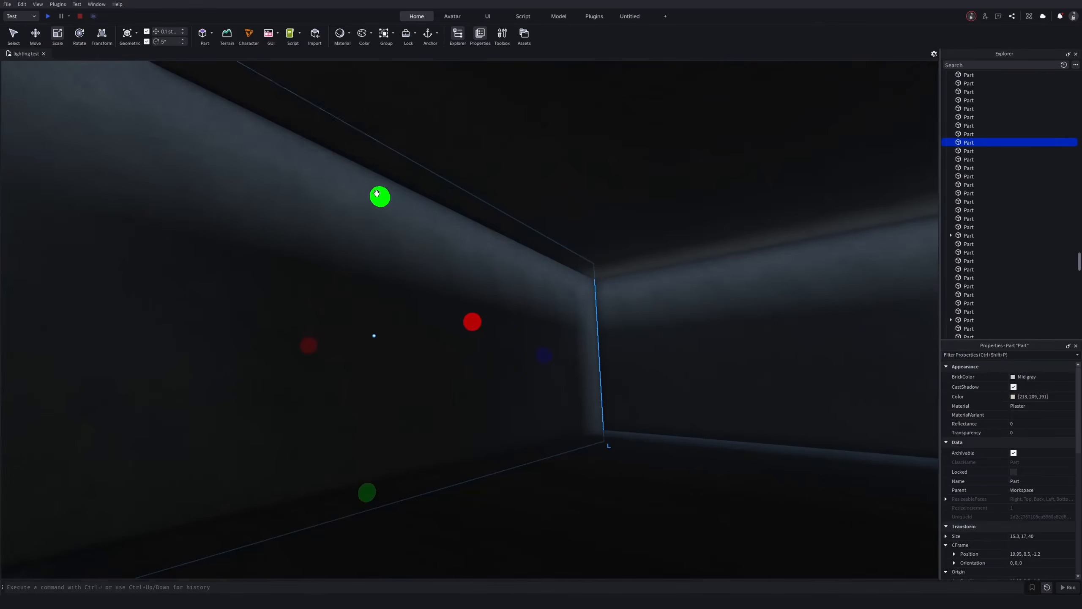
Step: Thicken the room's roof and remaining walls outward, including the end wall to a size of 15.1, 17, 32
left_click_drag(377, 194, 381, 78)
left_click(467, 177)
right_click_drag(467, 177, 550, 180)
left_click_drag(548, 235, 533, 114)
right_click_drag(533, 115, 569, 138)
left_click(630, 313)
left_click_drag(703, 319, 752, 324)
left_click(530, 188)
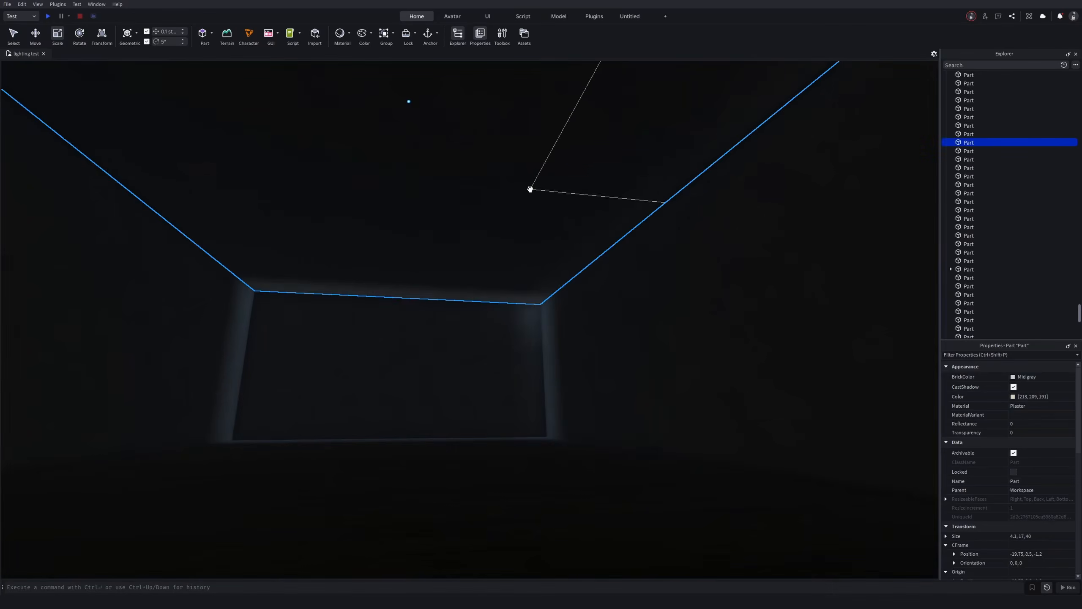
left_click(571, 328)
right_click_drag(530, 189, 340, 324)
scroll(572, 328, "down", 5)
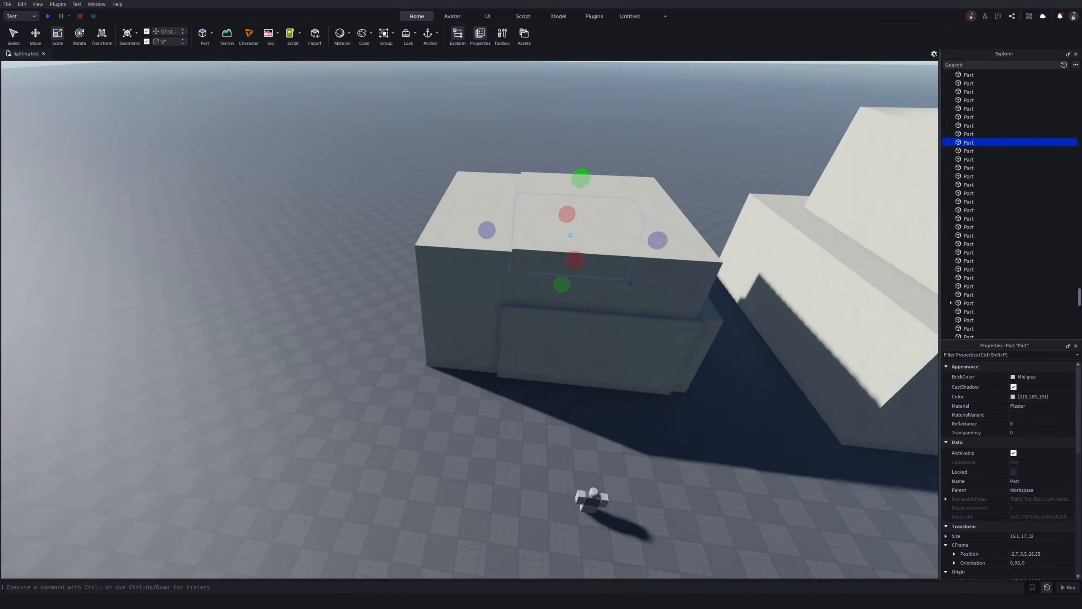
right_click_drag(431, 239, 433, 184)
Step: Undo the thickening of the room's walls and roof and clear the selection
key("ctrl+z")
key("ctrl+z")
key("ctrl+z")
key("ctrl+z")
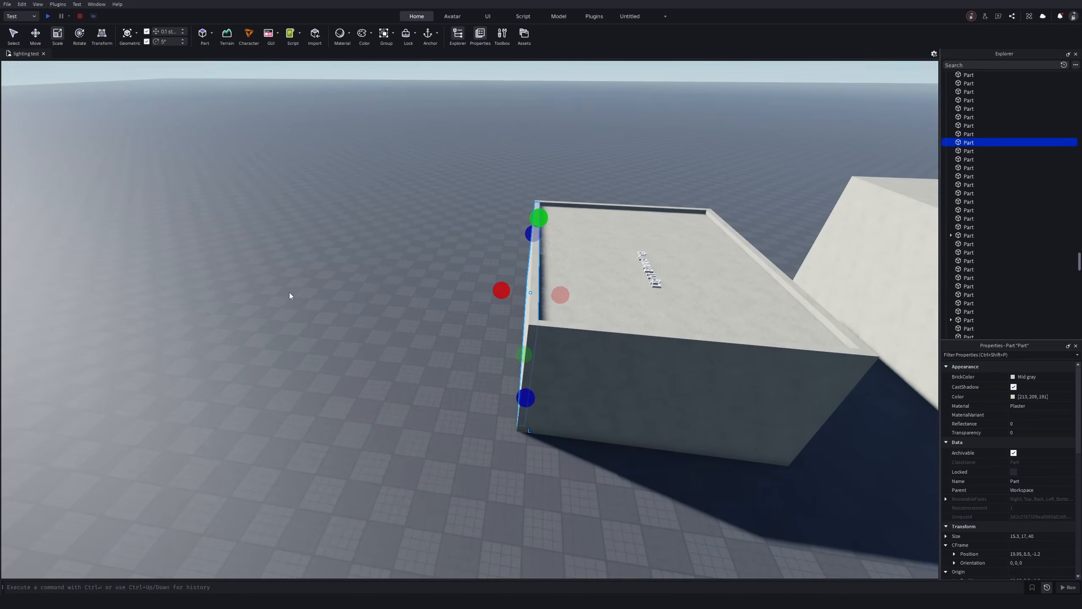
left_click(289, 293)
Step: Lower the Lighting service's EnvironmentDiffuseScale to 0.214 and EnvironmentSpecularScale to 0 for the interior
right_click_drag(289, 293, 732, 298)
scroll(639, 277, "up", 5)
scroll(1039, 268, "down", 5)
left_click(1051, 415)
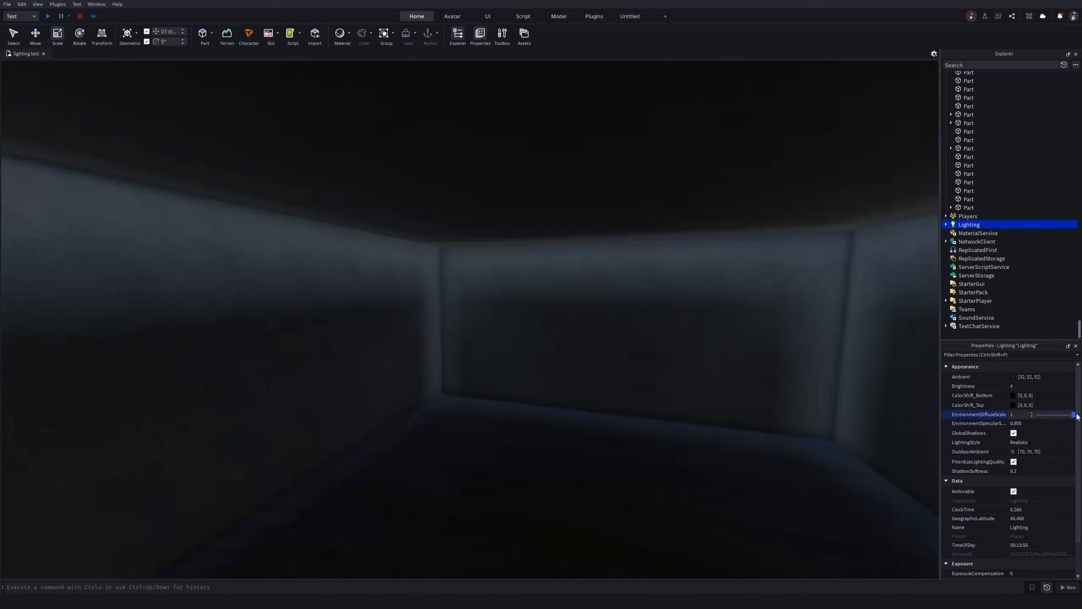
left_click_drag(1073, 415, 1026, 421)
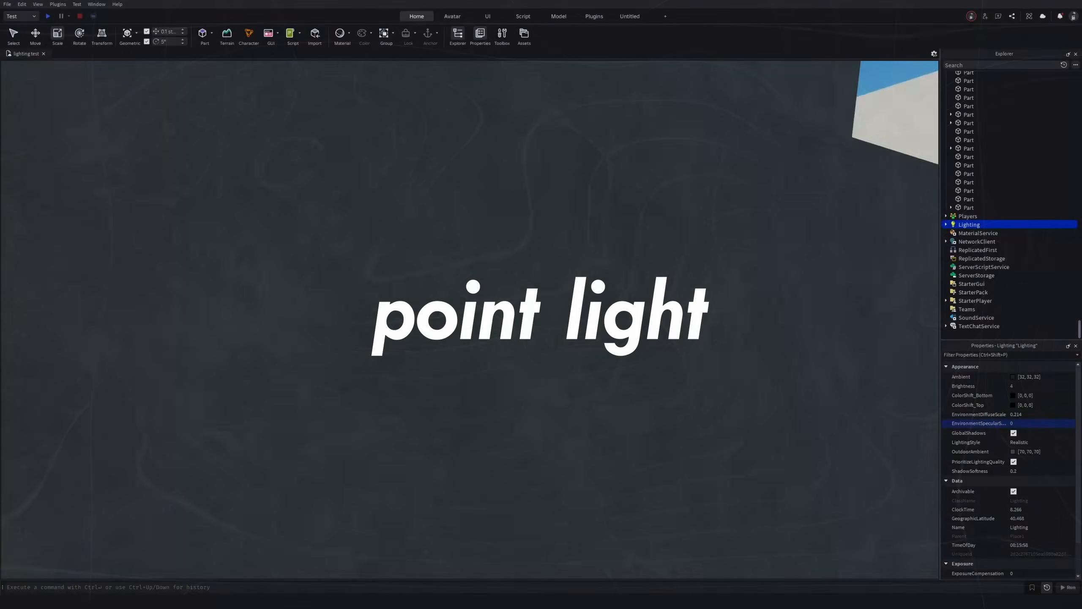
Step: Move the small part holding the PointLight along the floor of the furnished room
key("w")
right_click_drag(613, 247, 577, 282)
key("w")
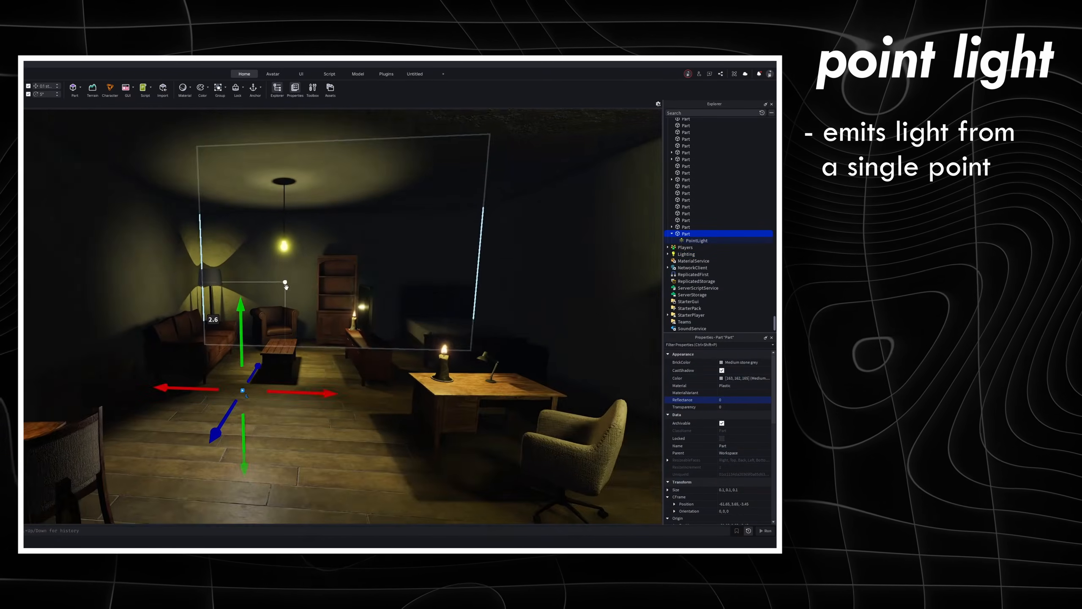
left_click_drag(230, 424, 229, 409)
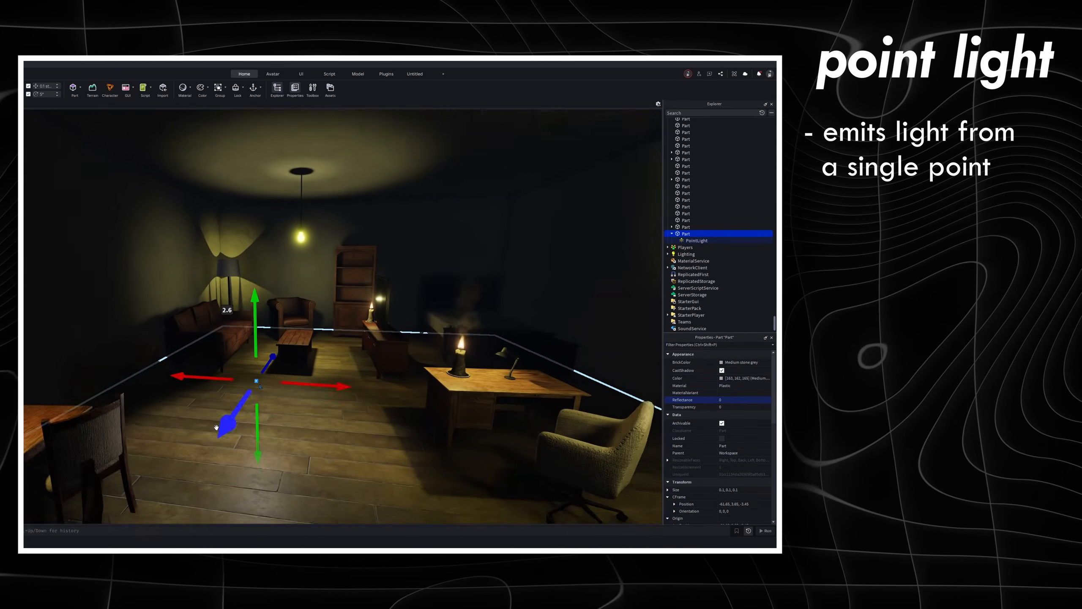
Step: Try a much higher Brightness and a different Range on the PointLight
left_click(696, 240)
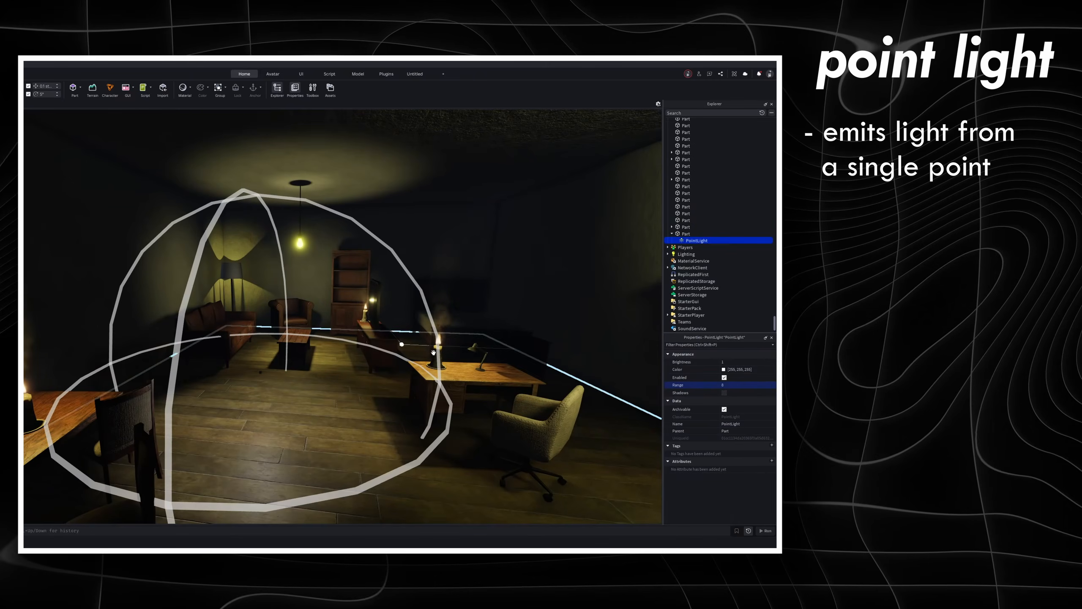
left_click(750, 362)
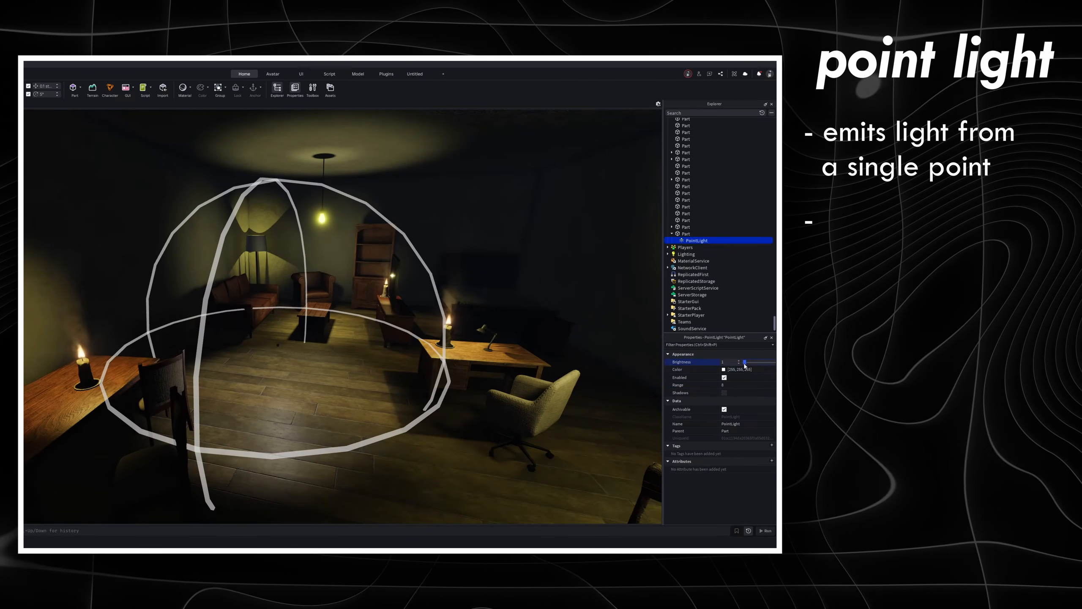
left_click_drag(744, 363, 754, 362)
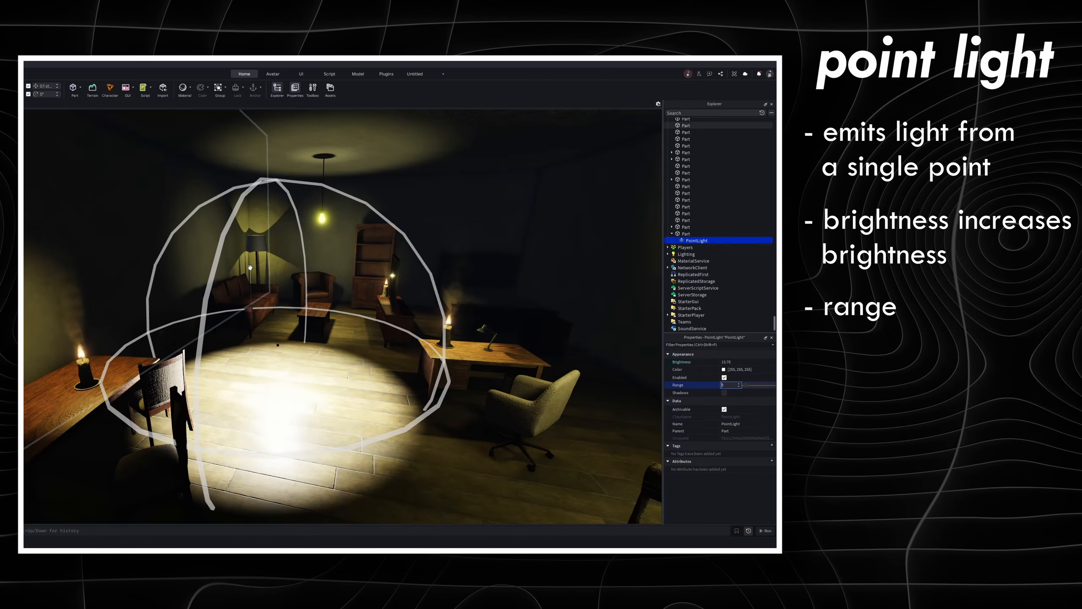
left_click_drag(748, 385, 749, 386)
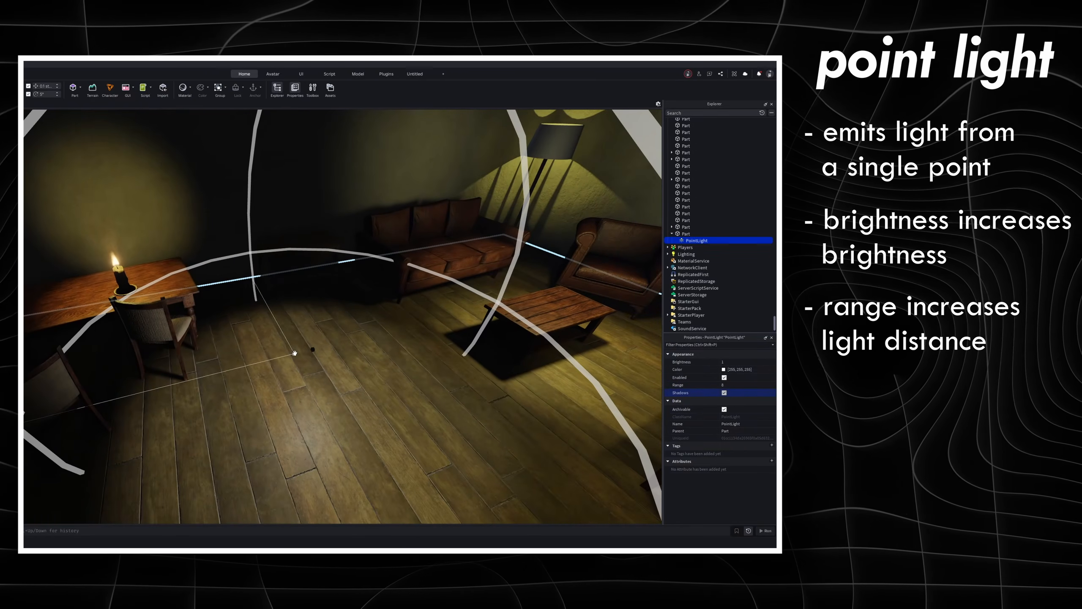
Step: Move the PointLight's part across the floor toward the candlelit desk and its chairs
left_click(298, 353)
key("f")
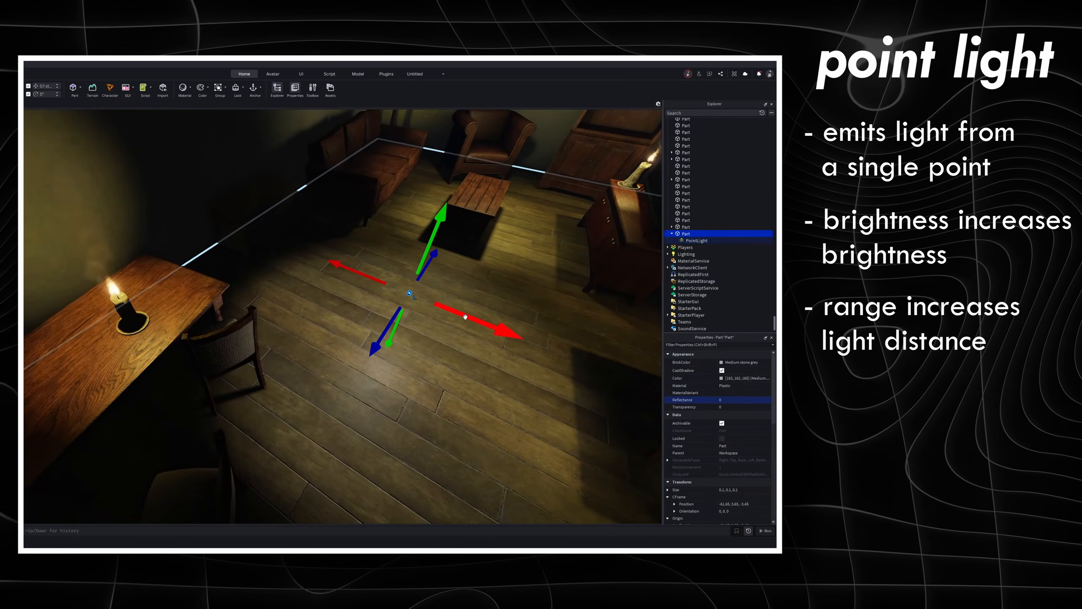
left_click_drag(482, 323, 233, 370)
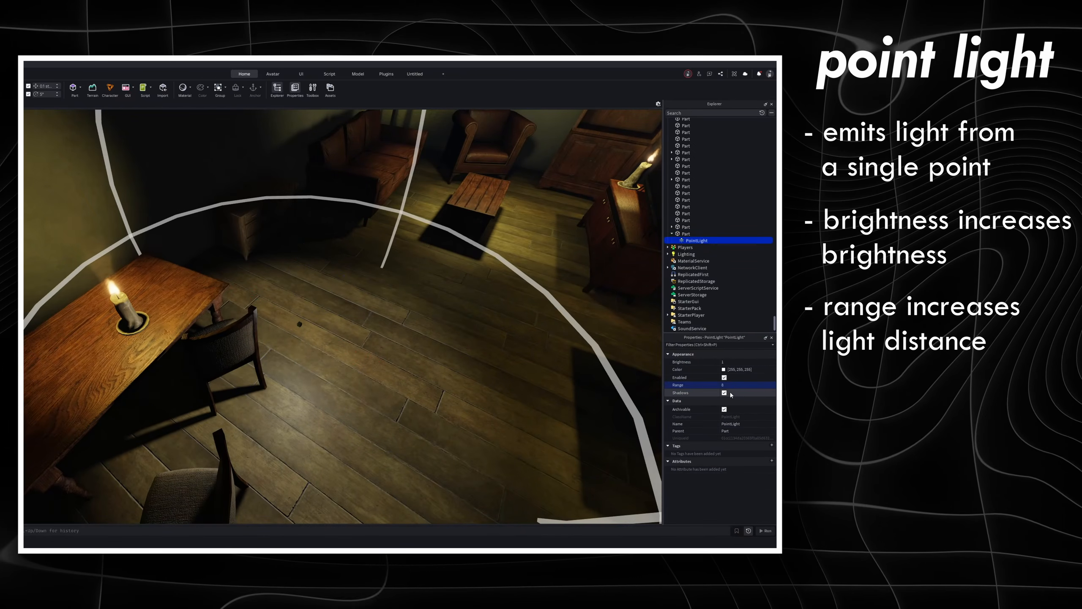
Step: Try another Color for the PointLight and select the floor part beneath it
left_click(723, 370)
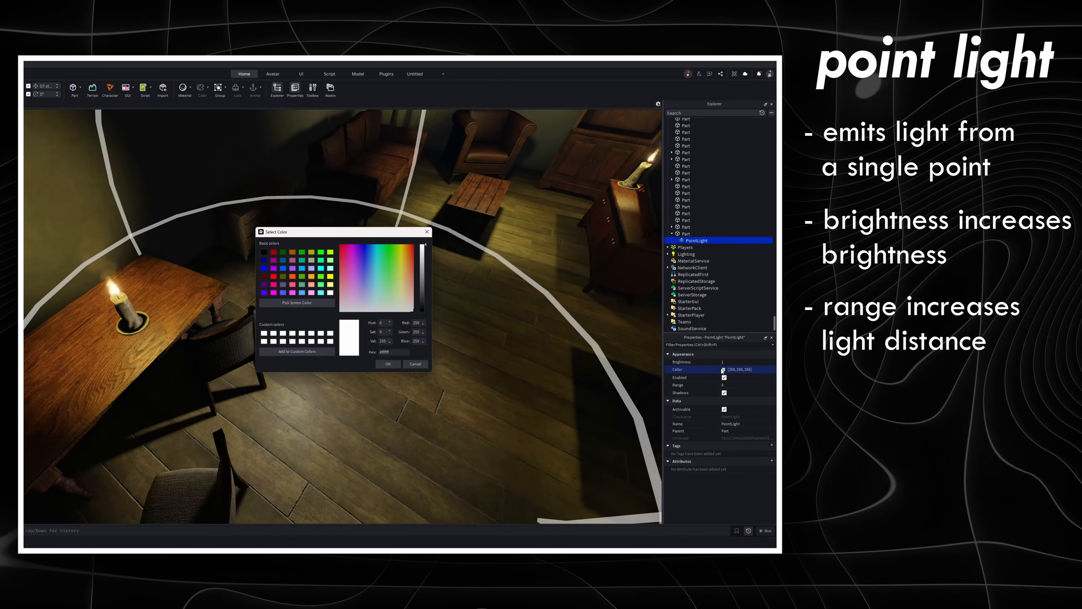
left_click(387, 288)
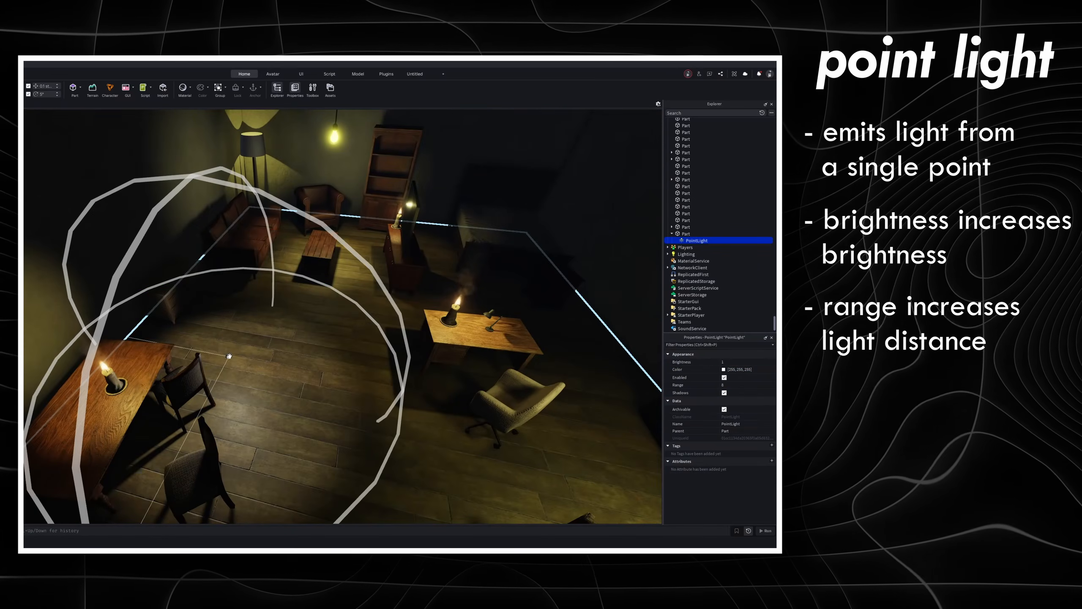
left_click(229, 356)
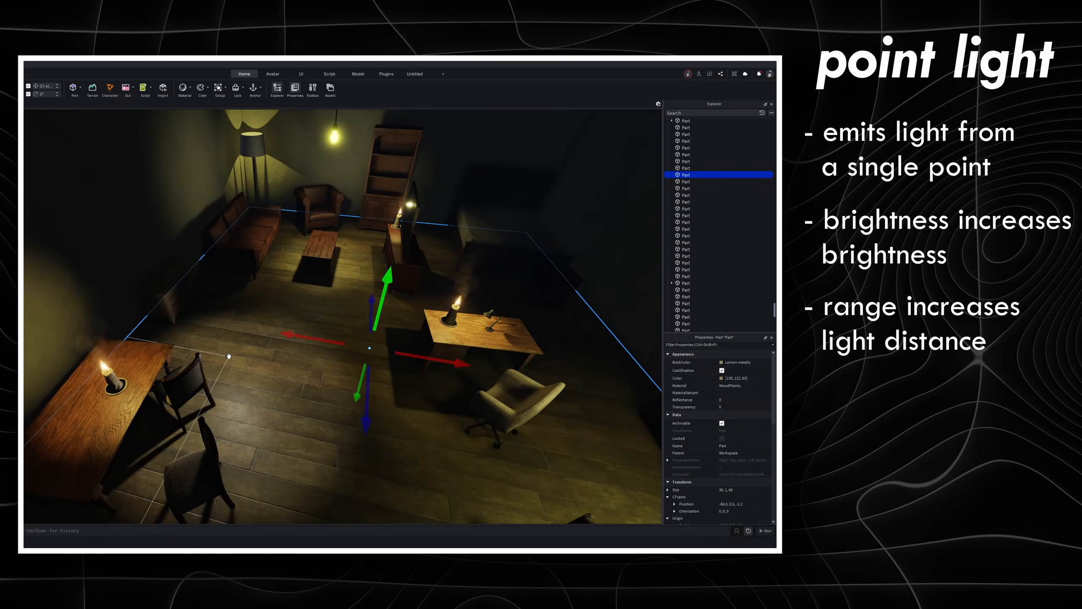
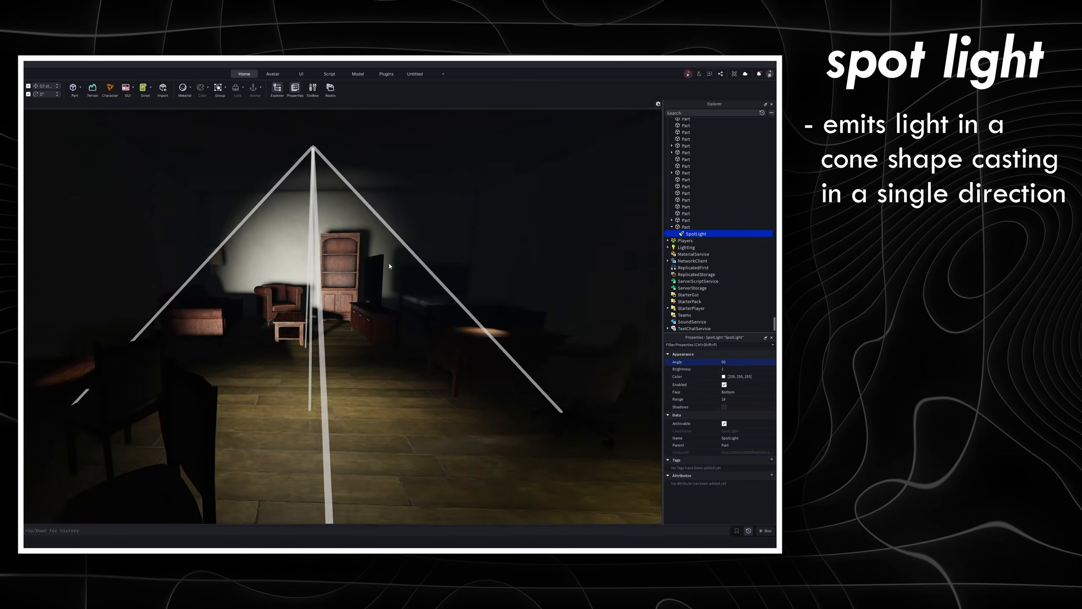
Step: Raise the SpotLight's Brightness and set its Range to 12
key("s")
right_click_drag(367, 259, 546, 324)
key("w")
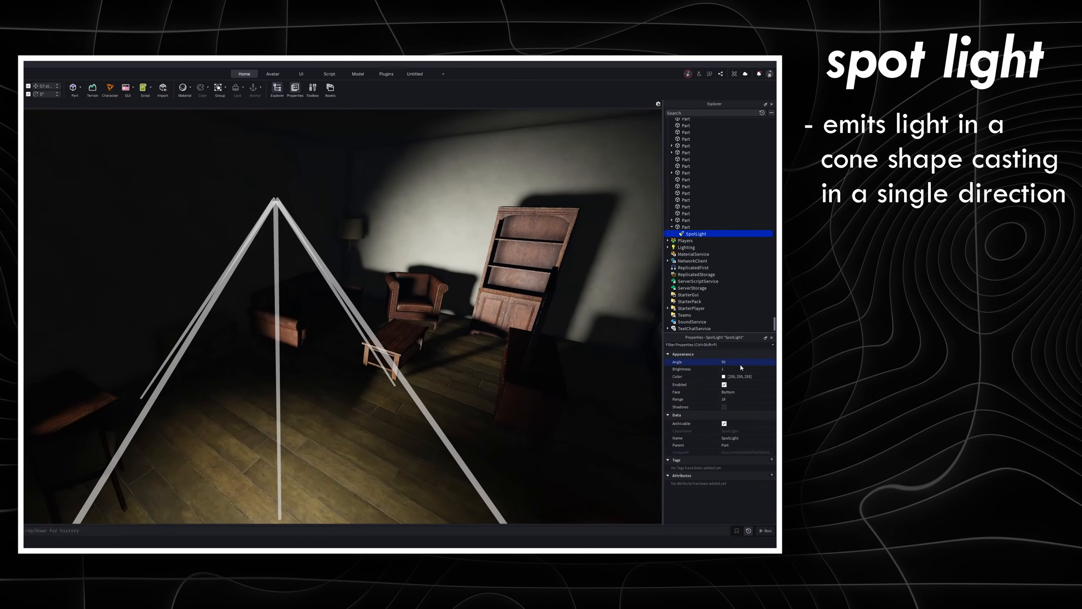
left_click_drag(751, 369, 746, 403)
left_click(745, 401)
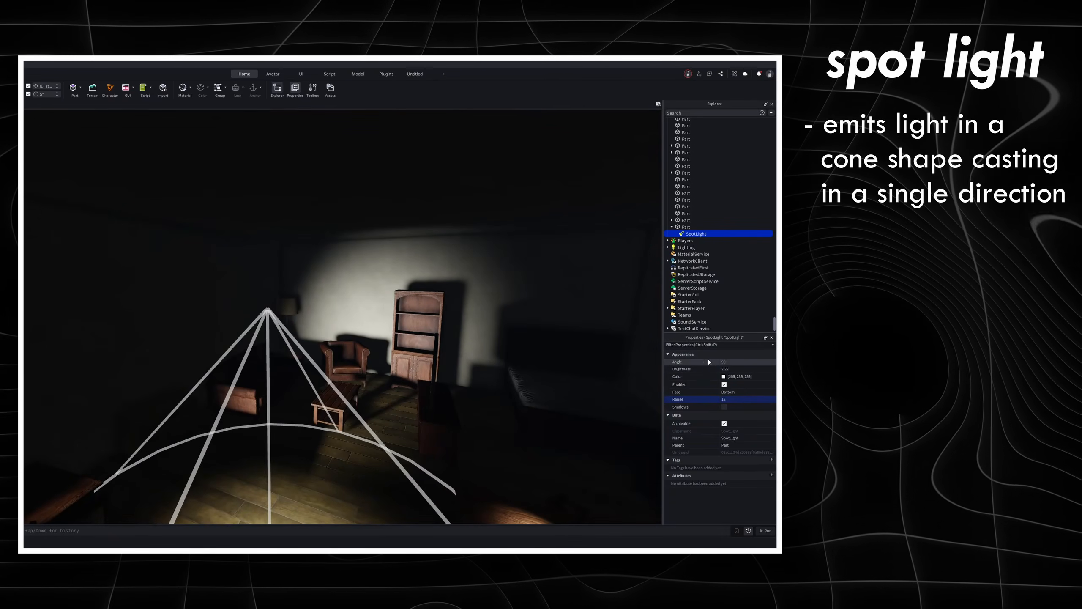
Step: Try narrower and much wider cone angles on the SpotLight, settling on an Angle of 72
left_click(738, 361)
right_click_drag(391, 304, 391, 304)
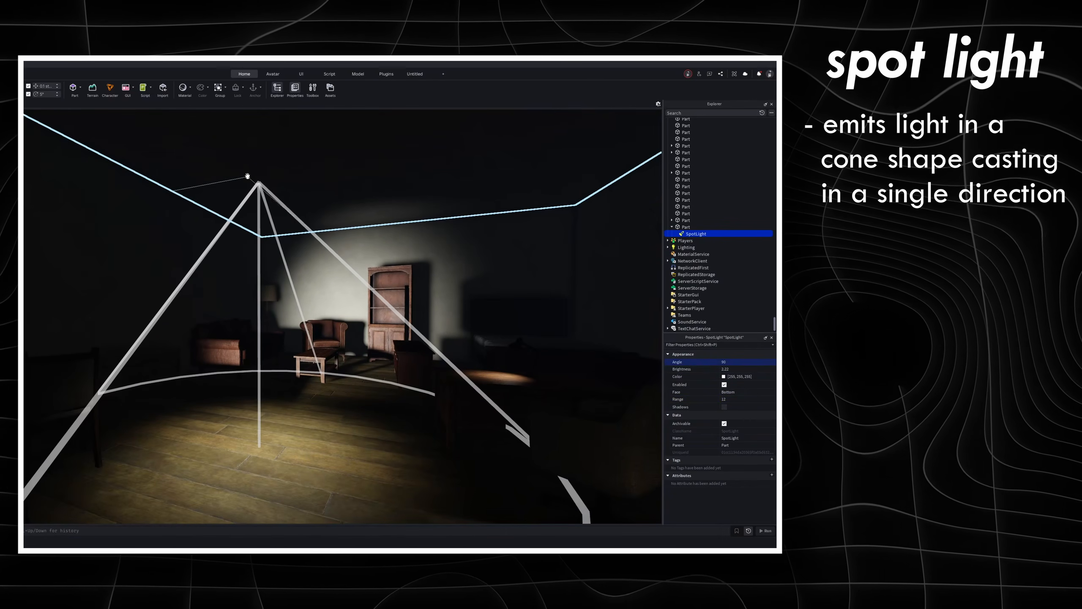
right_click_drag(271, 175, 271, 175)
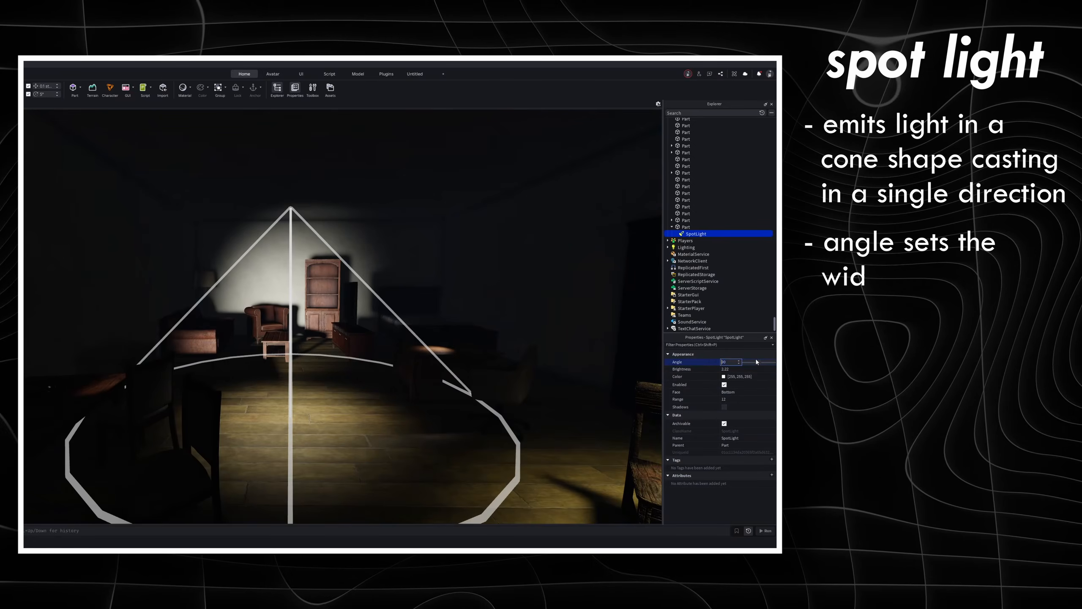
left_click_drag(758, 365, 751, 367)
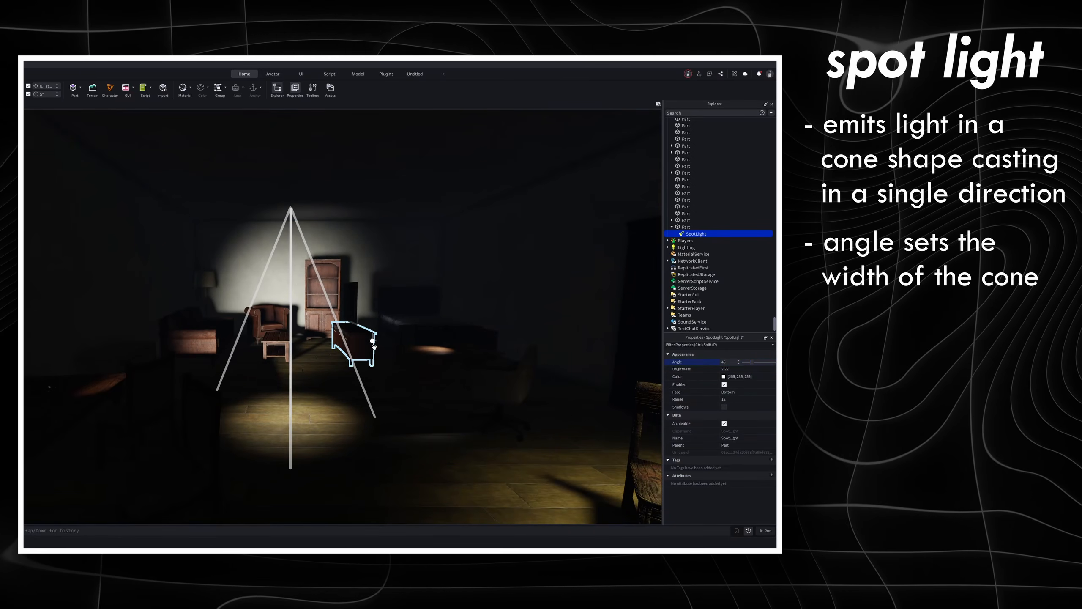
left_click_drag(744, 362, 767, 363)
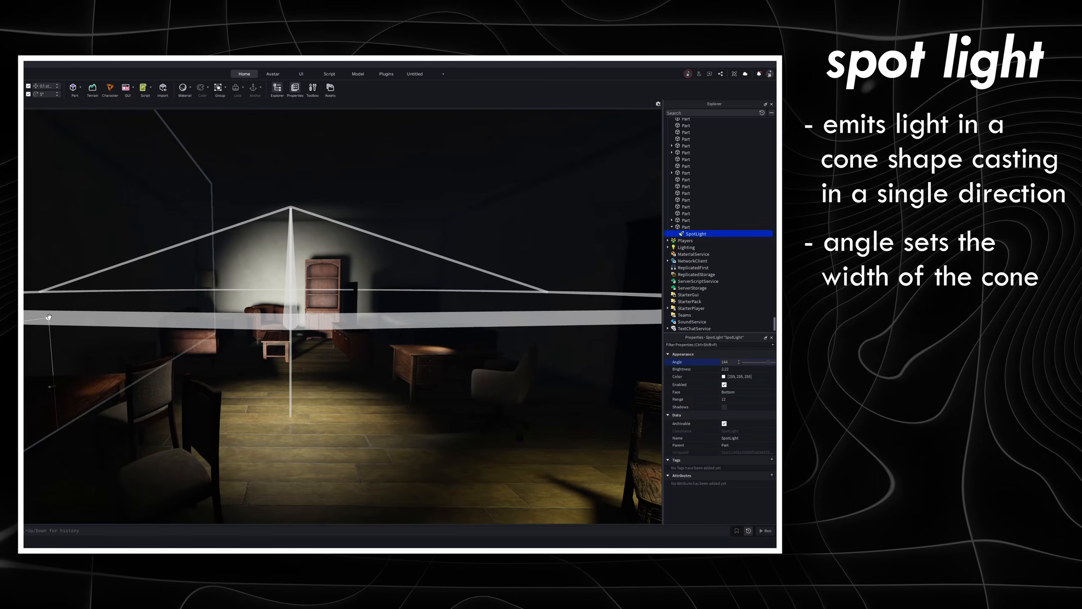
left_click(684, 226)
left_click(696, 233)
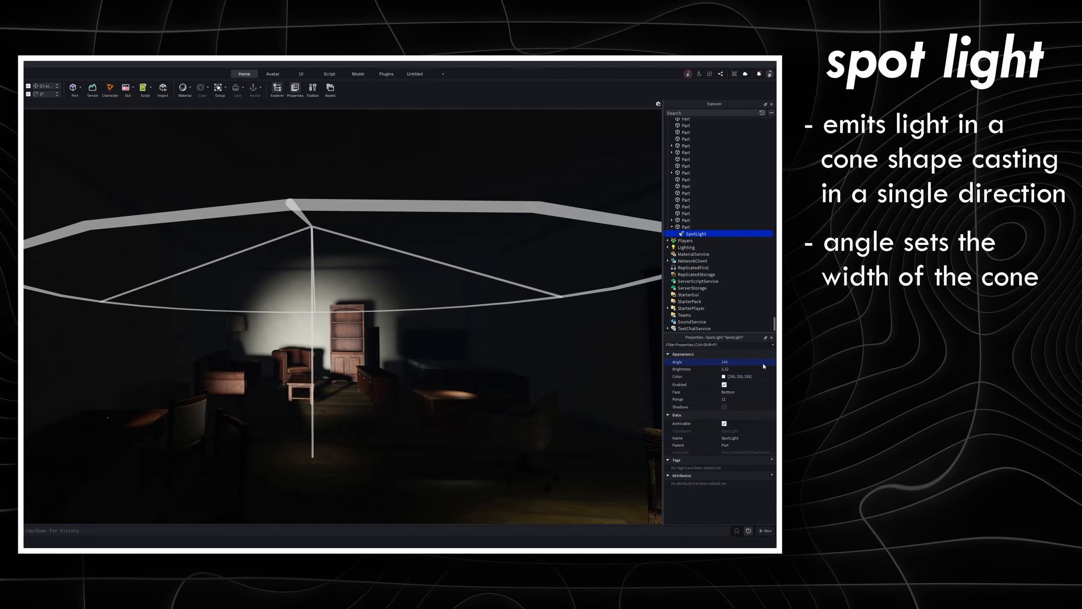
left_click_drag(764, 363, 756, 366)
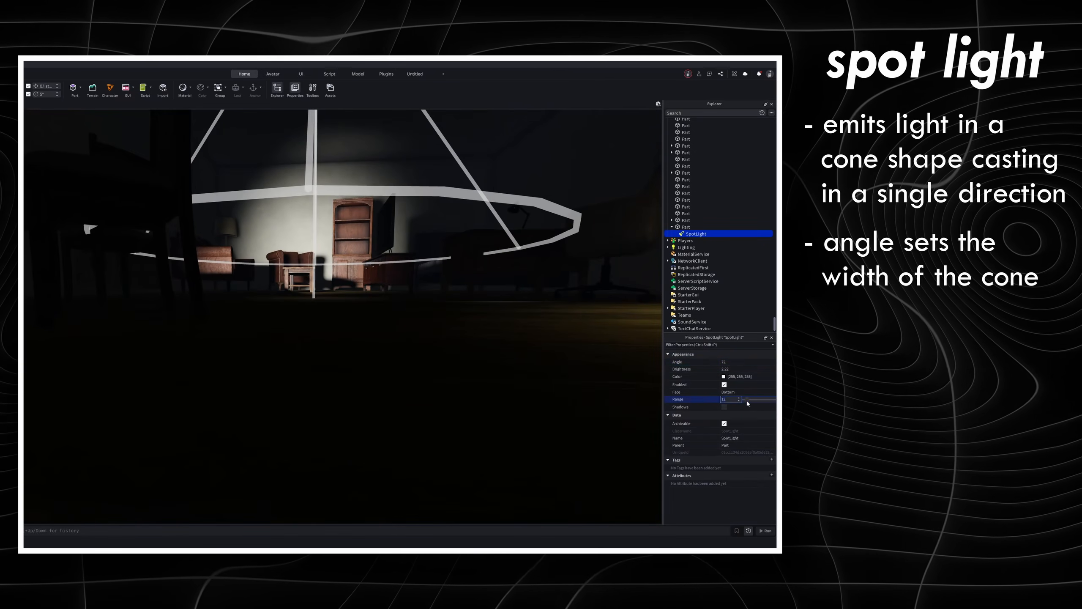
Step: Try several Range values on the SpotLight, including 16, and select the flashlight in the dark corner
left_click_drag(747, 401, 749, 402)
right_click_drag(381, 322, 383, 322)
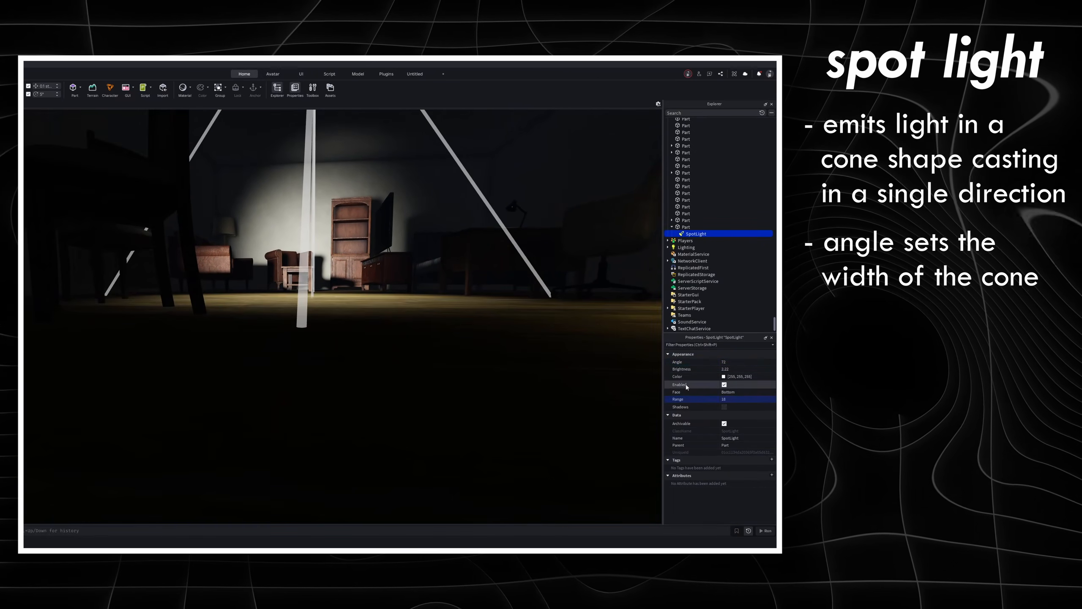
left_click(730, 400)
type("6")
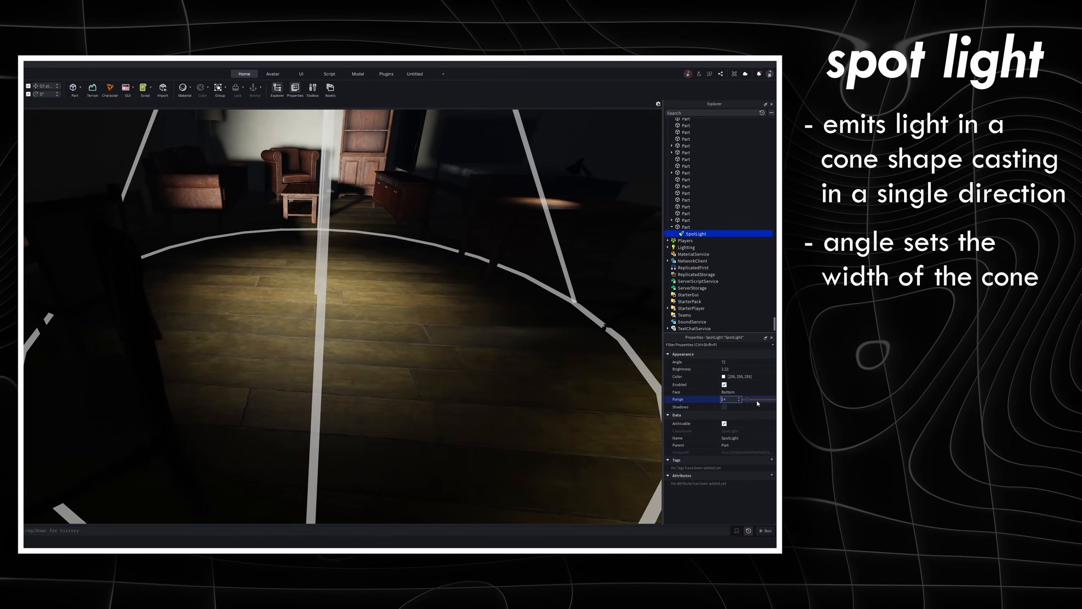
left_click(757, 399)
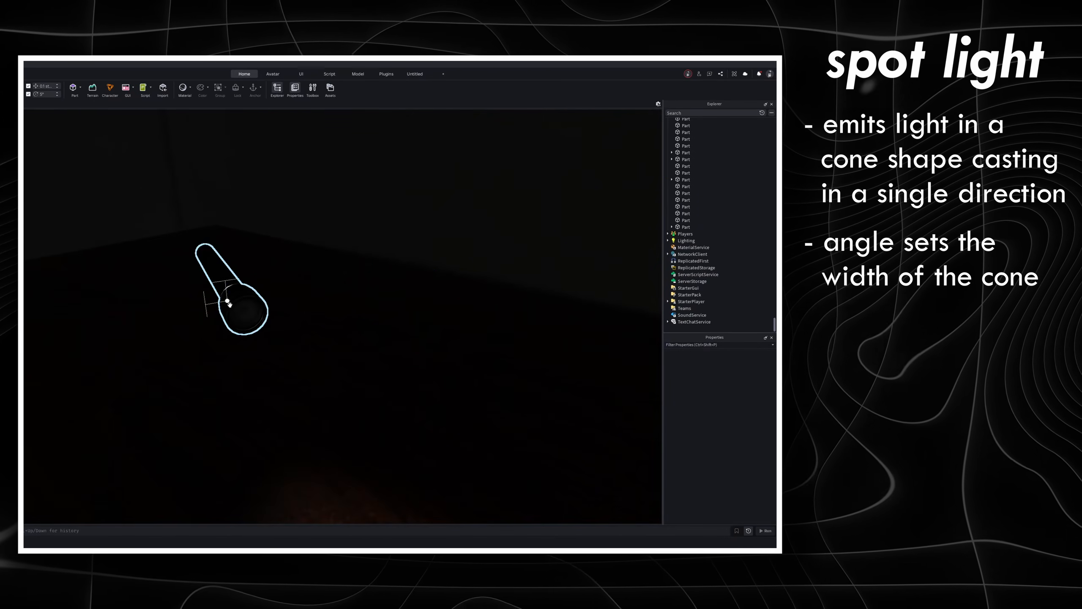
left_click(230, 305)
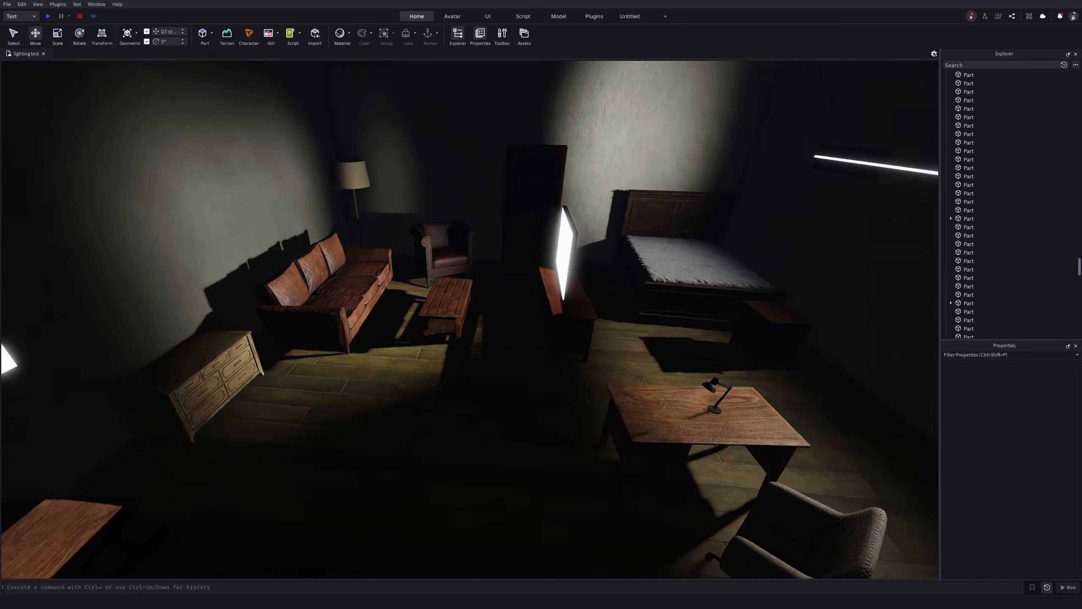
Step: Add a SurfaceLight to the new grey block part and stretch the block into a long bar across the room
left_click(978, 207)
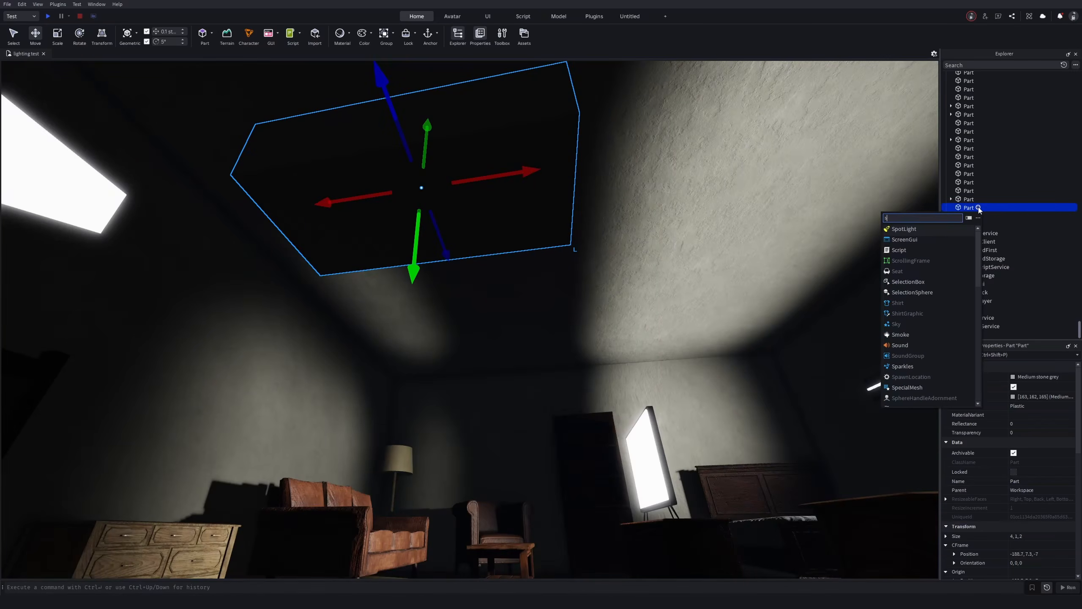
type("s")
type("urfacelight")
key("Return")
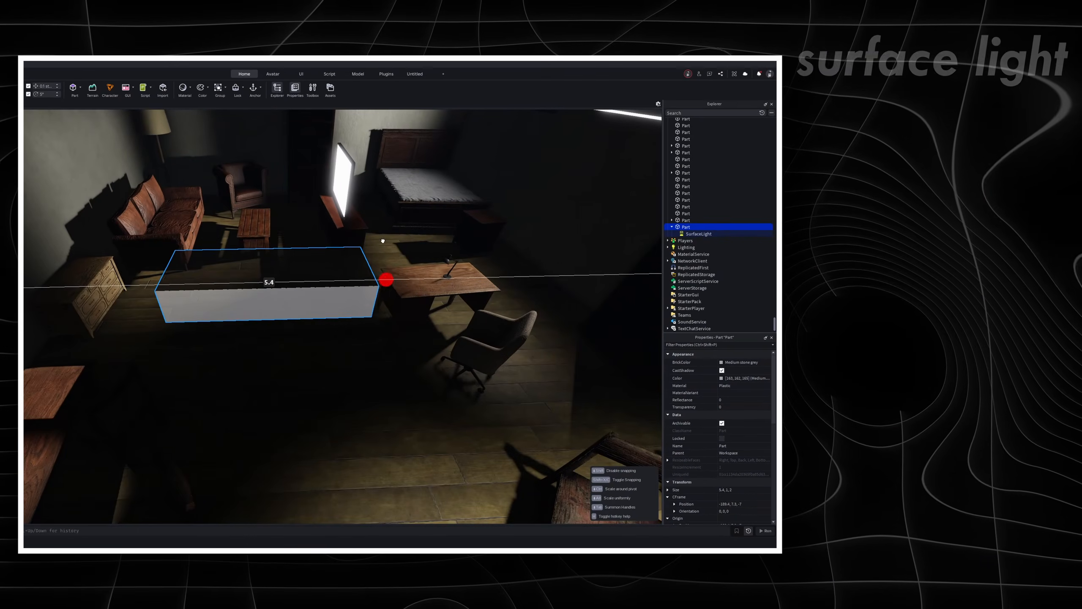
left_click_drag(383, 241, 622, 215)
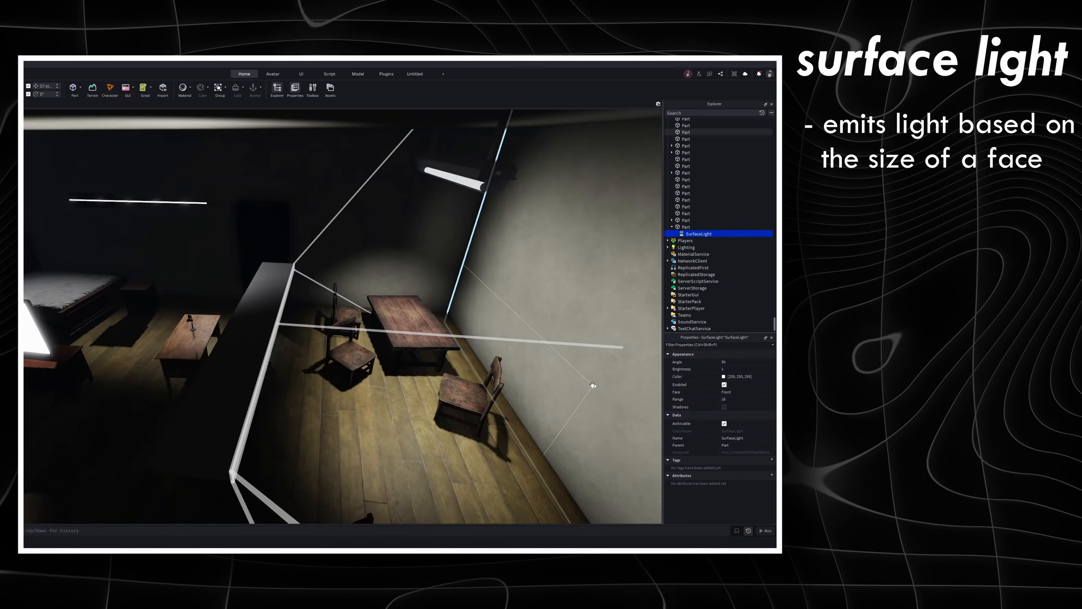
Step: Lower the SurfaceLight's Angle to 0, raise it slightly for softer edges, and toggle its Shadows
left_click_drag(762, 366, 739, 367)
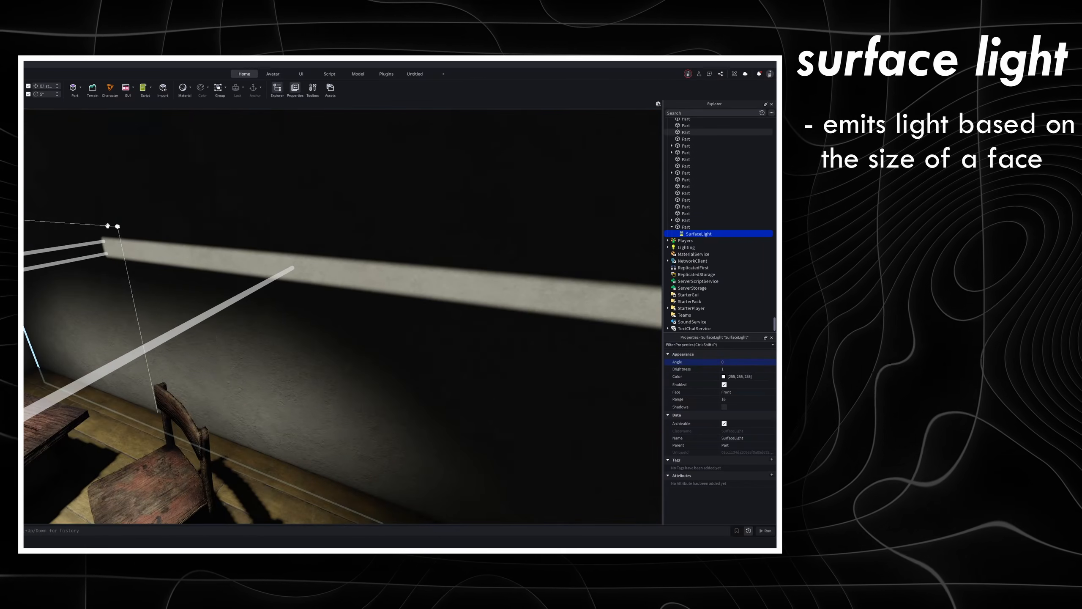
left_click(750, 362)
left_click_drag(743, 362, 747, 362)
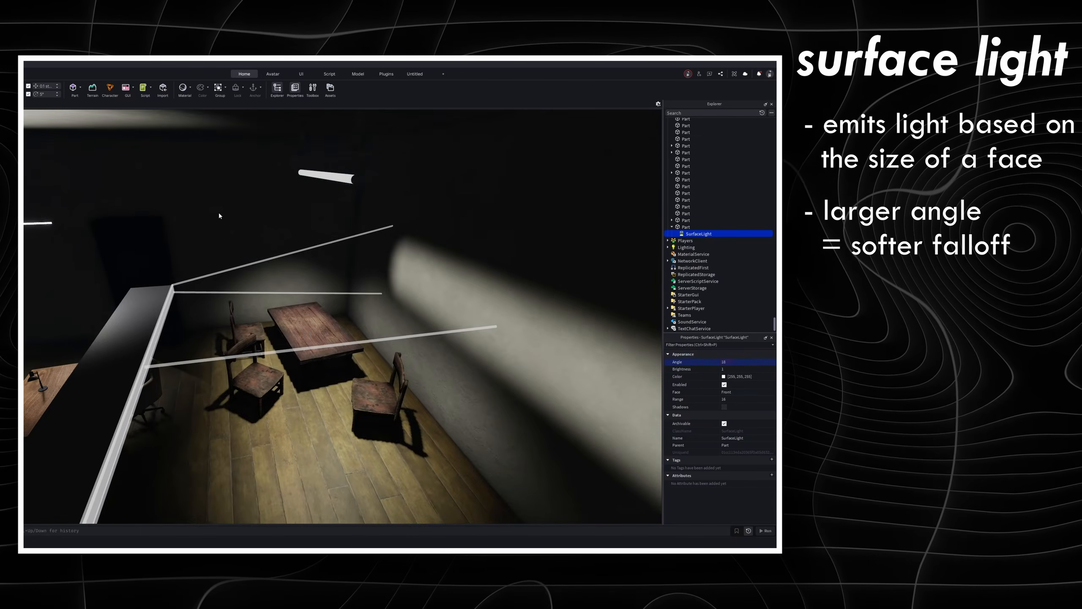
left_click(724, 407)
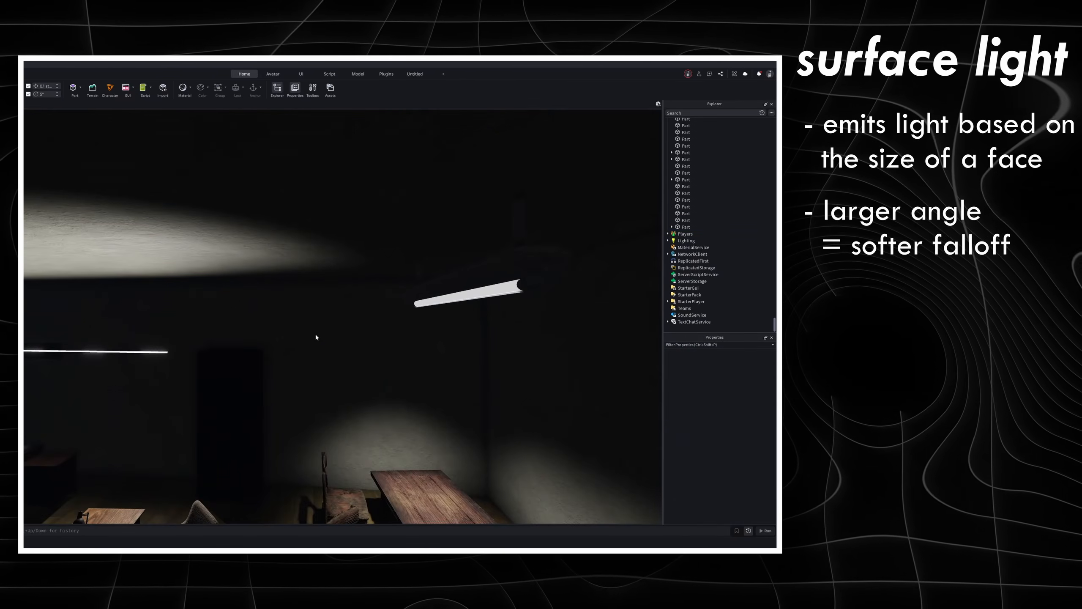
Step: Examine the fluorescent tubes, the television screen and the other glowing parts as uses for SurfaceLights
right_click_drag(315, 337, 316, 337)
left_click(112, 299)
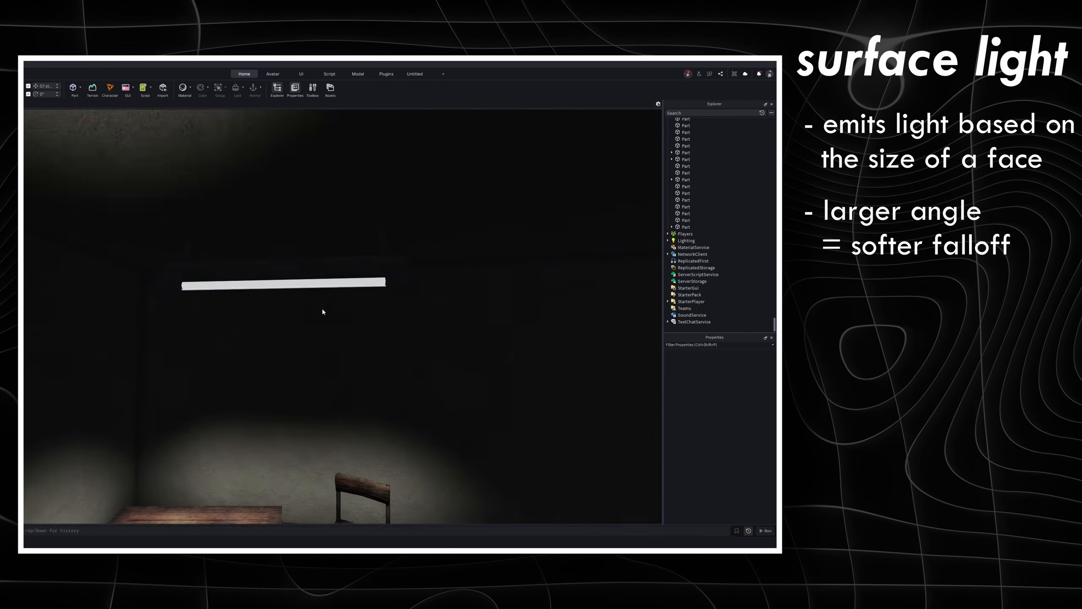
left_click(265, 280)
scroll(266, 281, "up", 1)
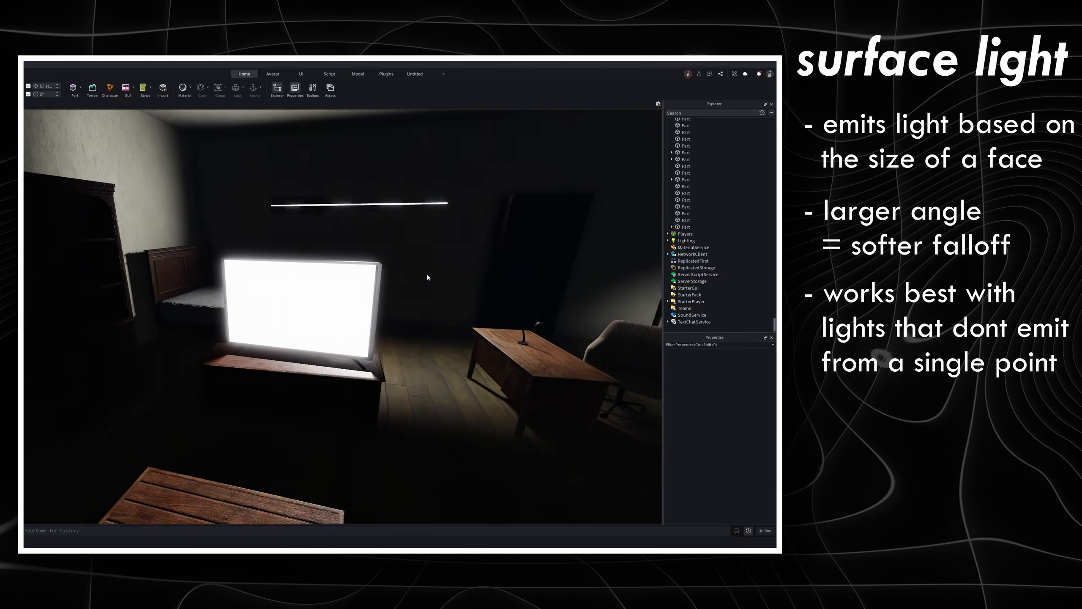
left_click(323, 292)
right_click_drag(465, 302, 383, 301)
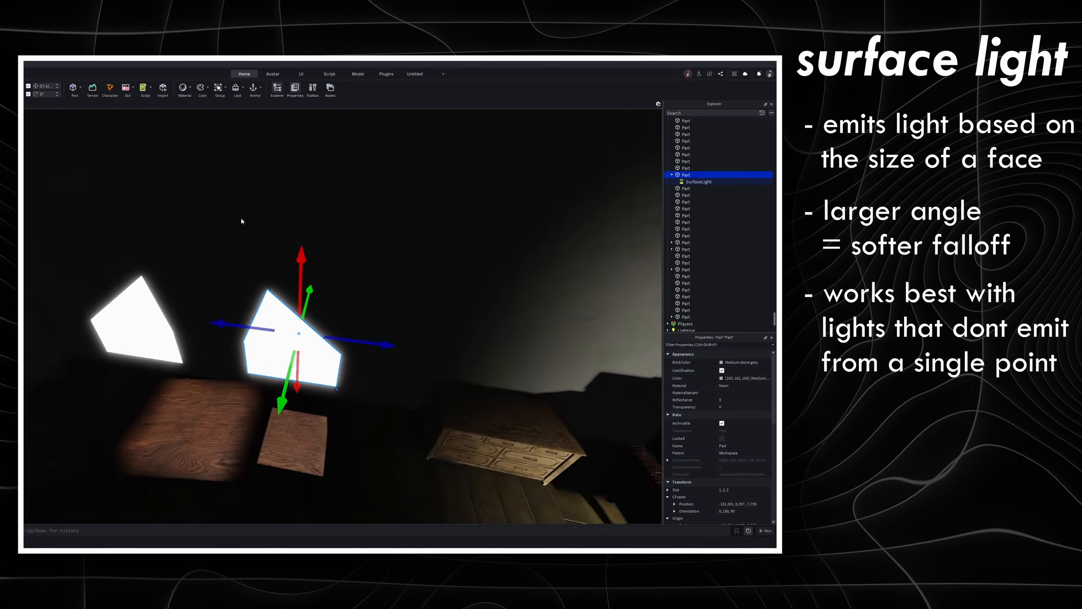
right_click_drag(241, 218, 297, 320)
right_click_drag(335, 284, 240, 225)
scroll(280, 282, "up", 2)
right_click_drag(280, 282, 297, 347)
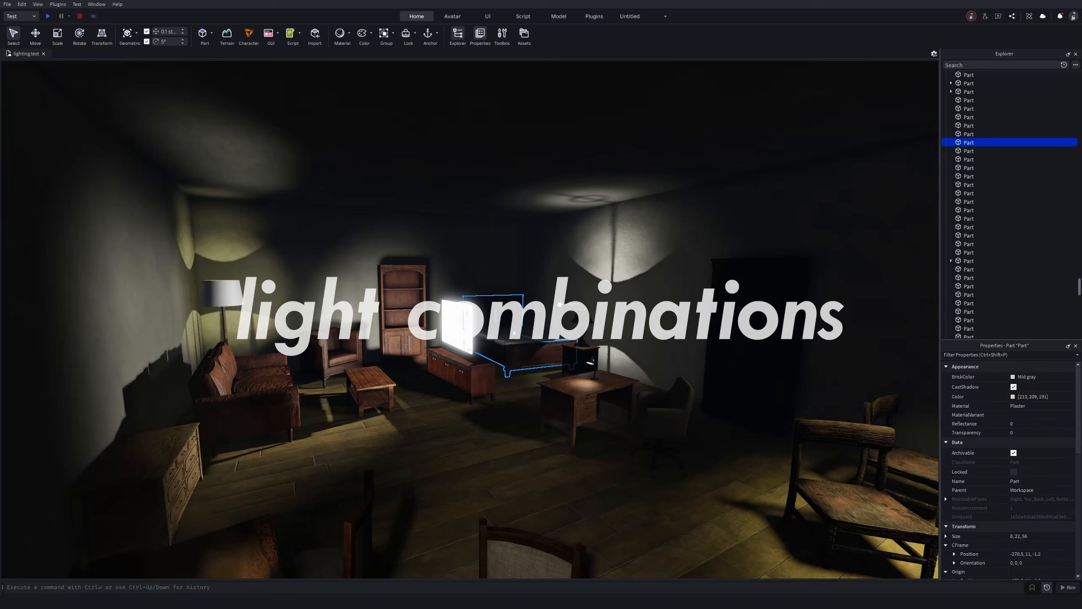
Step: Select the bedside table lamp and expand its model to list the PointLights and SpotLights under its Attachment
left_click(559, 304)
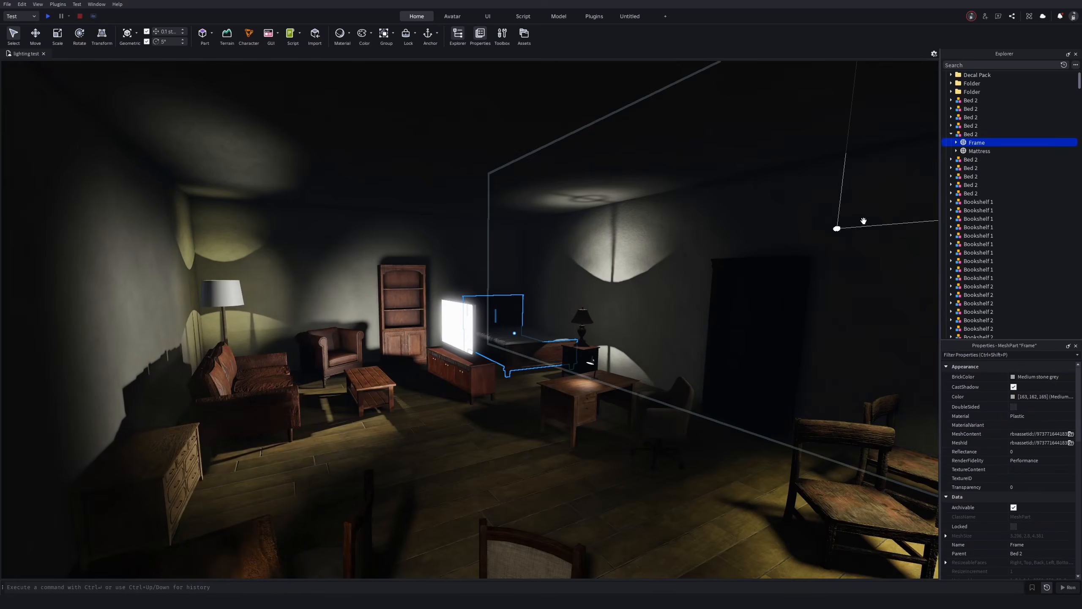
key("s")
right_click_drag(588, 253, 524, 277)
key("d")
key("w")
key("s")
key("w")
key("w")
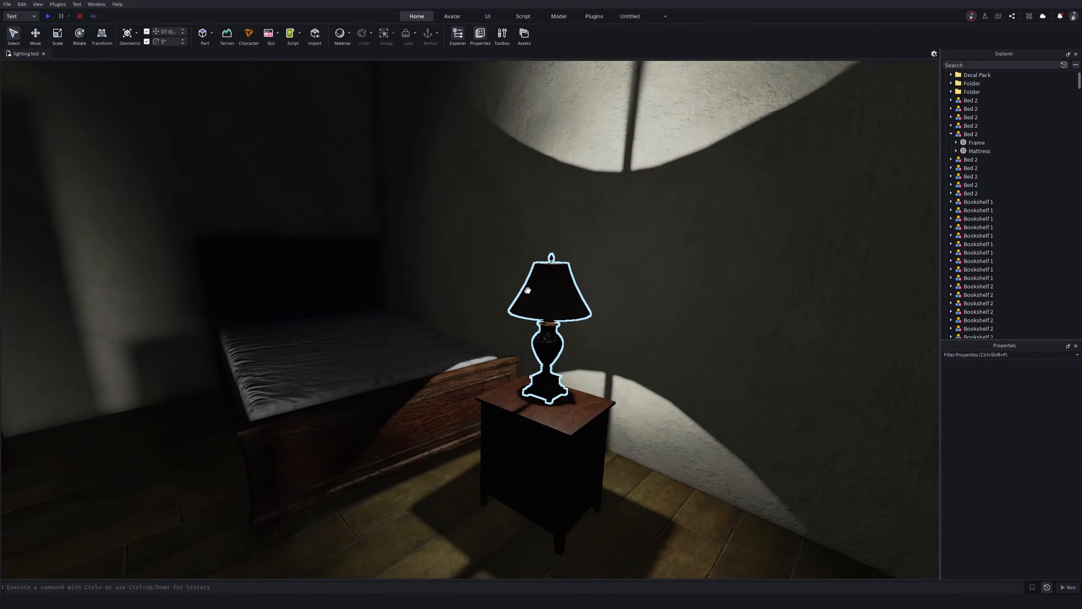
right_click(529, 288)
left_click(951, 143)
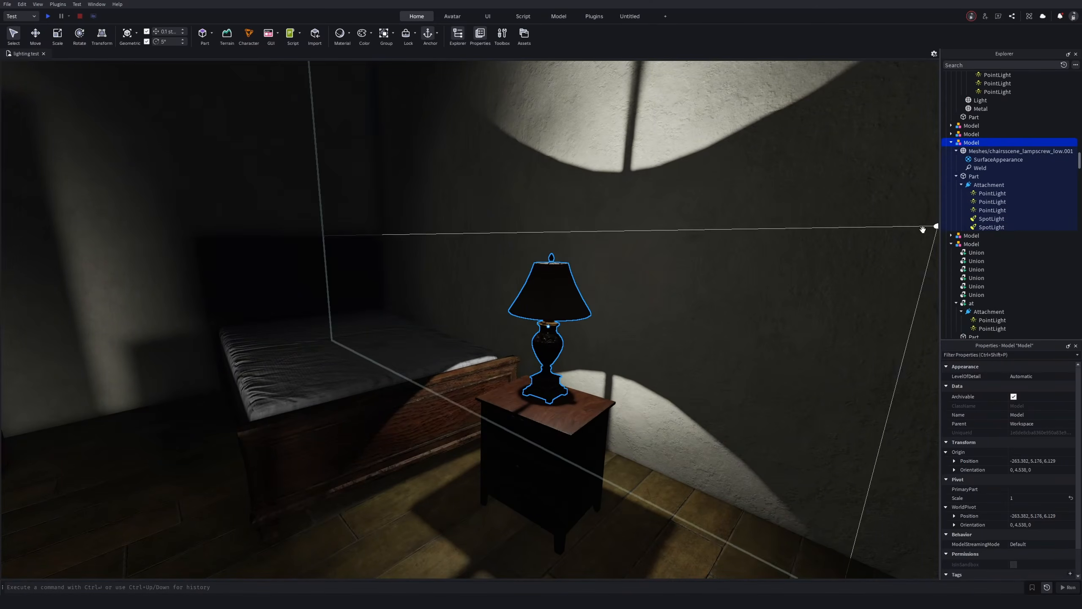
Step: Examine the light the bedside lamp casts on the wall, and the floor lamp and windows across the room
key("w")
right_click_drag(735, 234, 734, 236)
key("s")
key("s")
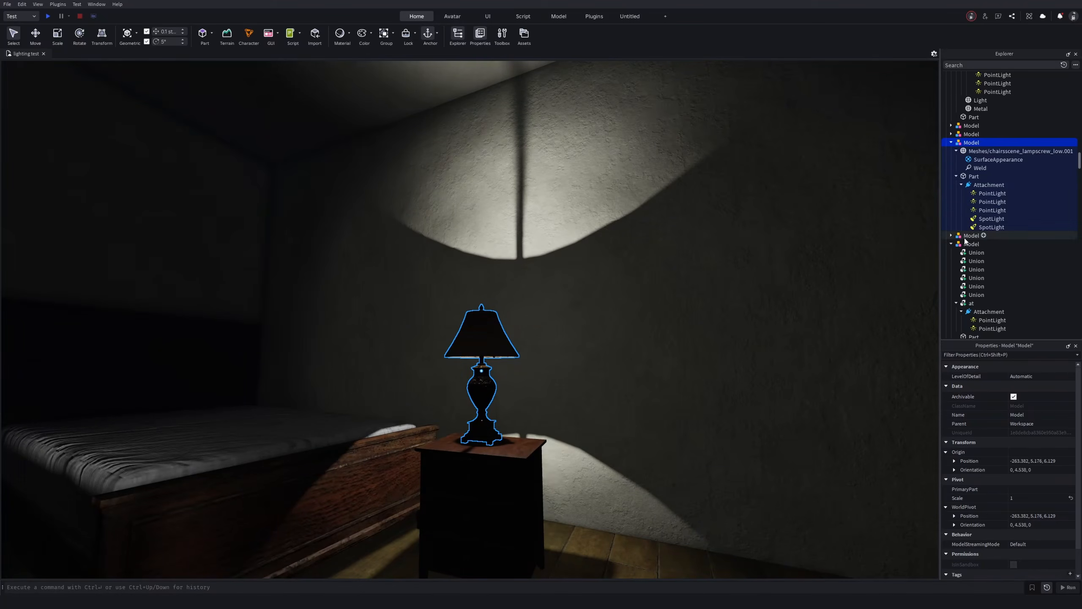
key("w")
right_click_drag(519, 311, 550, 283)
key("s")
key("w")
key("s")
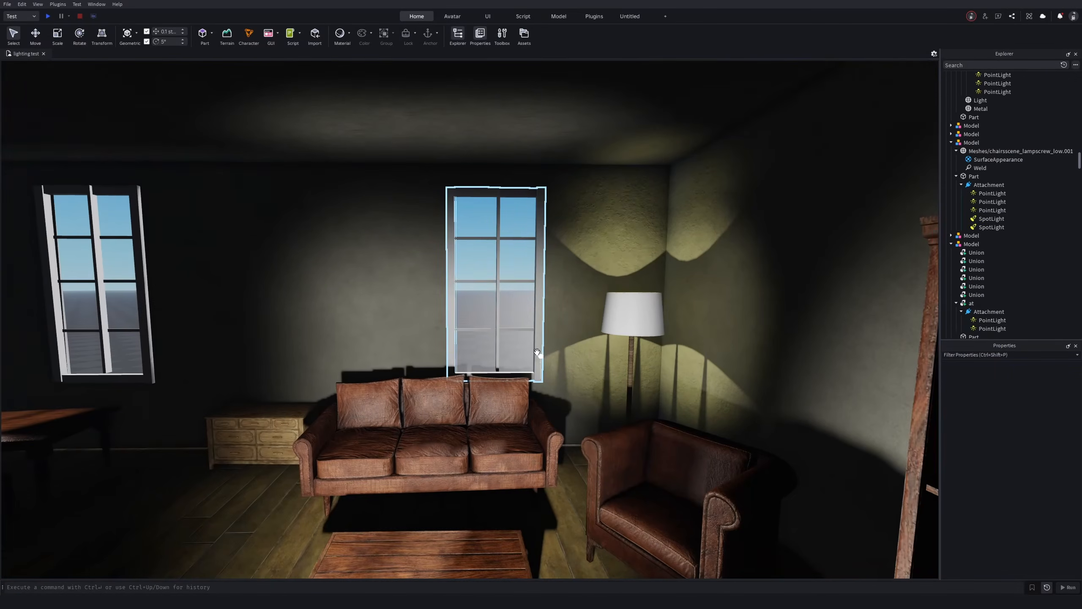
key("a")
right_click_drag(536, 353, 568, 323)
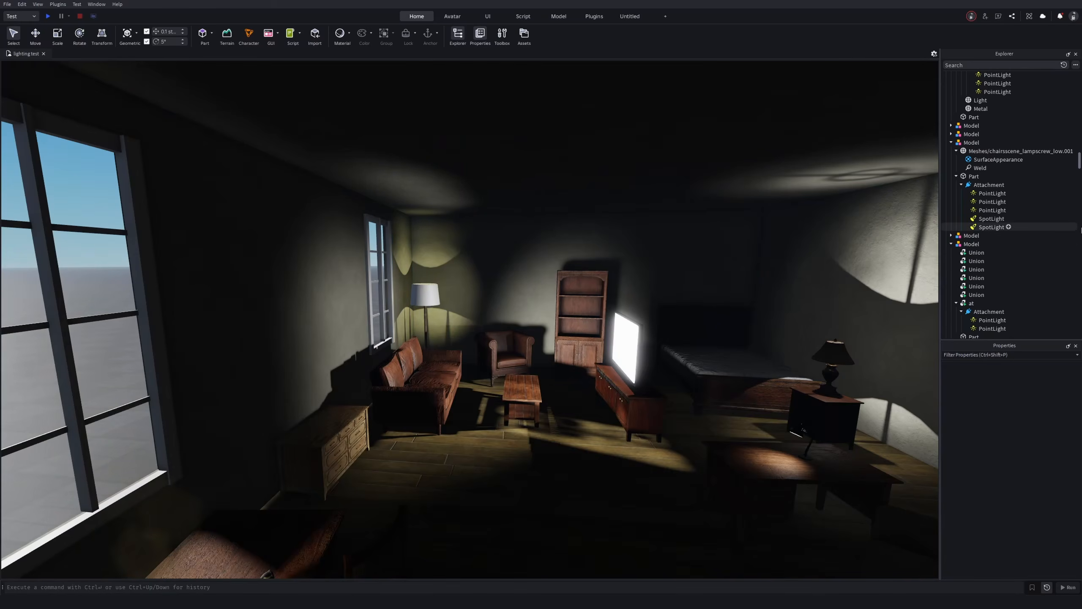
Step: Select the Lighting service and change its Ambient to a lighter grey to brighten the windowed room
left_click_drag(1079, 161, 1080, 262)
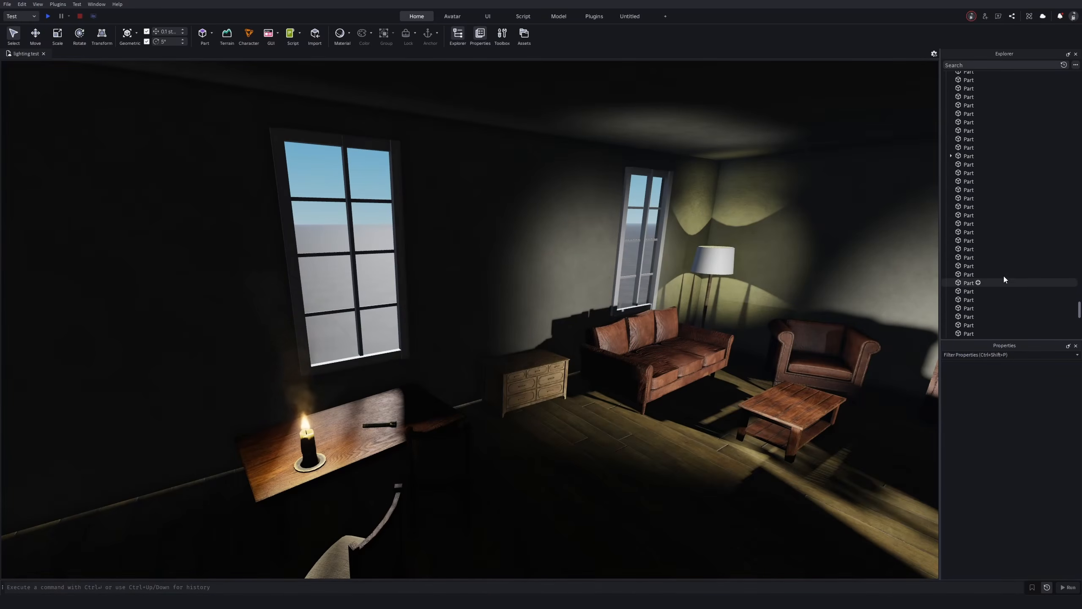
scroll(1001, 275, "down", 5)
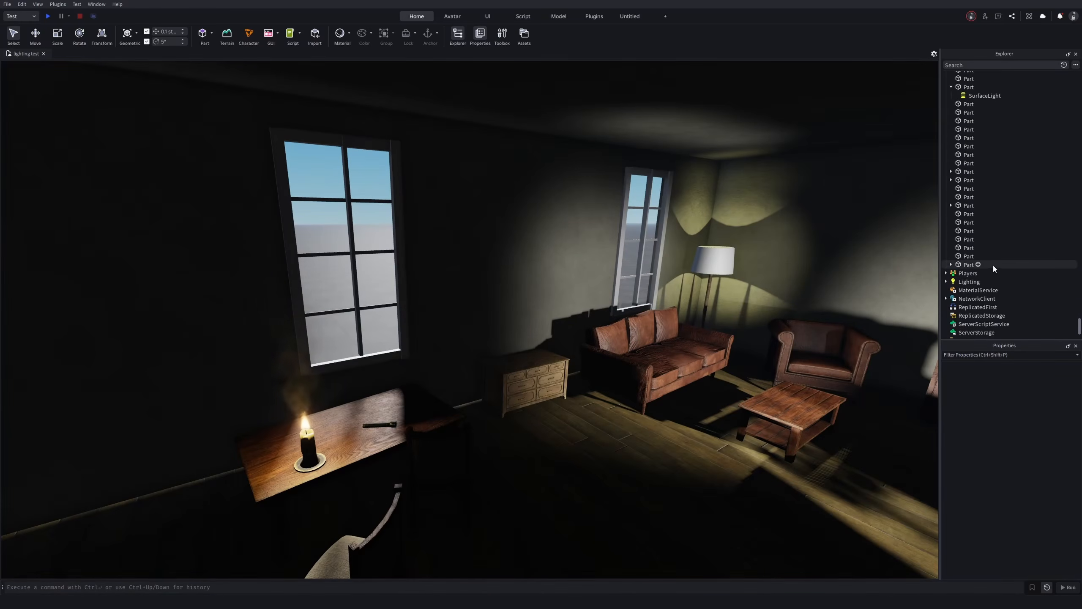
right_click_drag(547, 224, 519, 237)
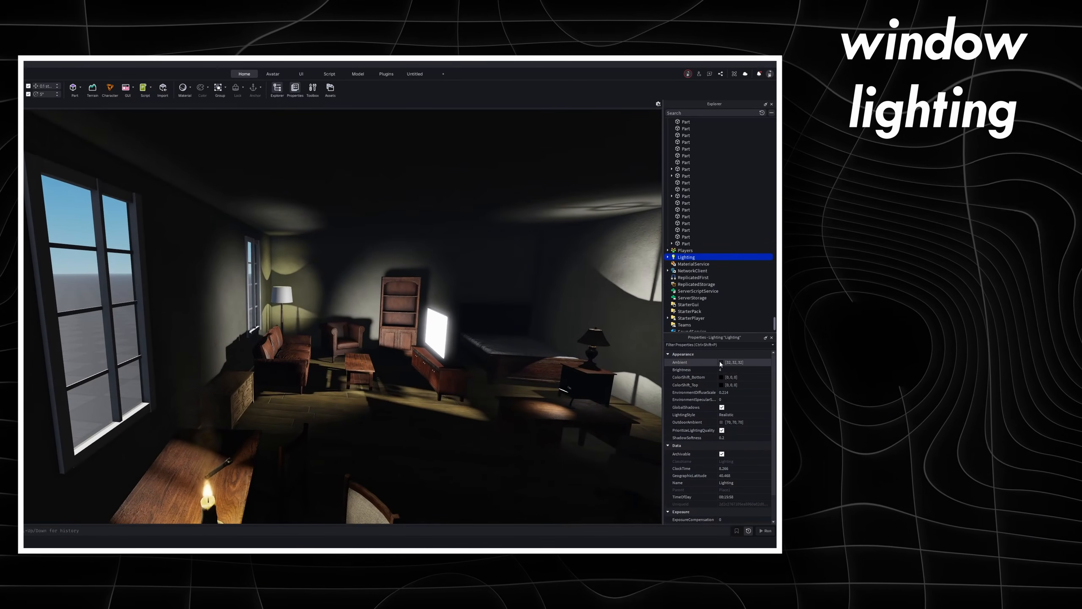
left_click(1017, 376)
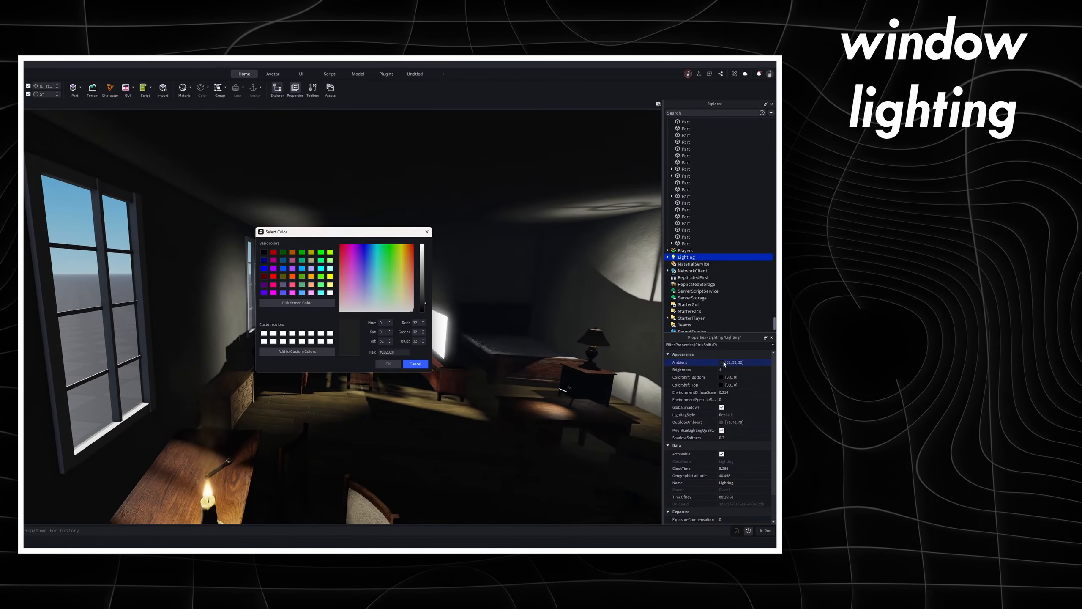
left_click_drag(424, 304, 424, 275)
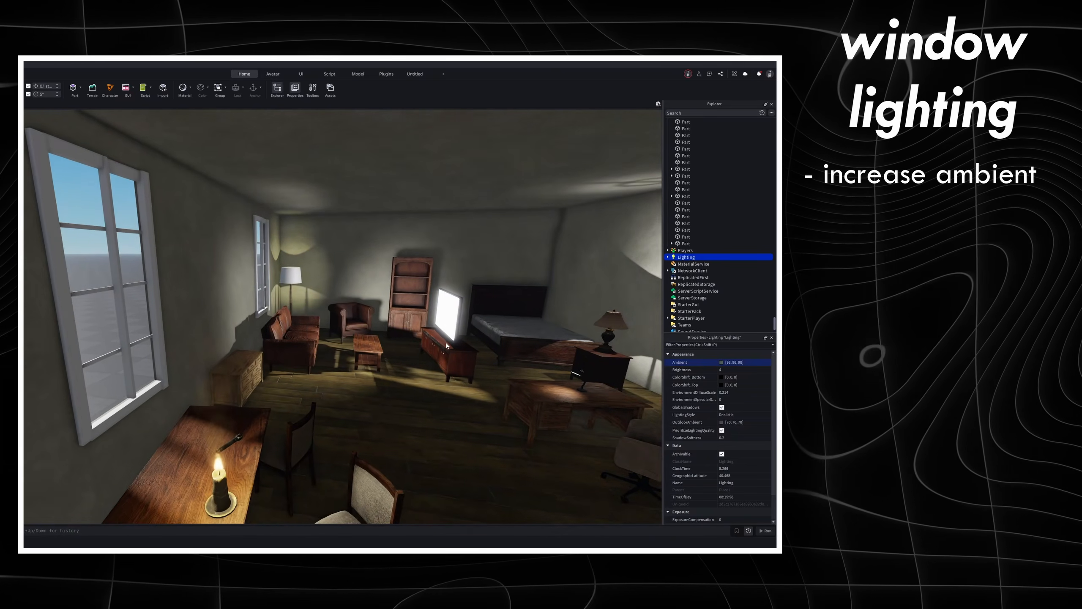
right_click_drag(445, 342, 445, 341)
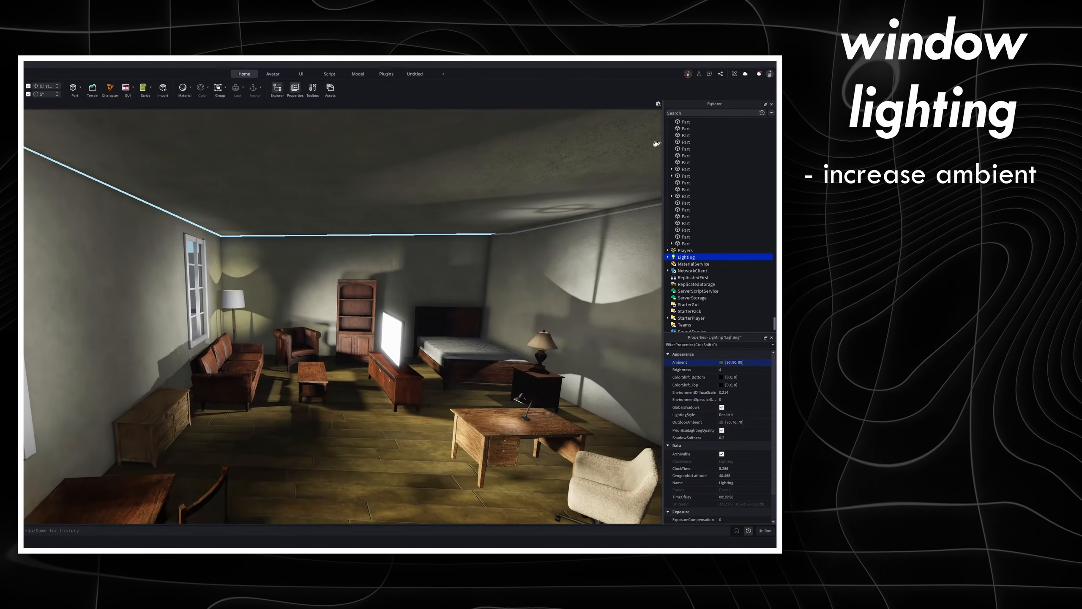
Step: Show attachments in the viewport and select a light Attachment at the white-framed window to inspect how the window lights are placed
left_click(658, 104)
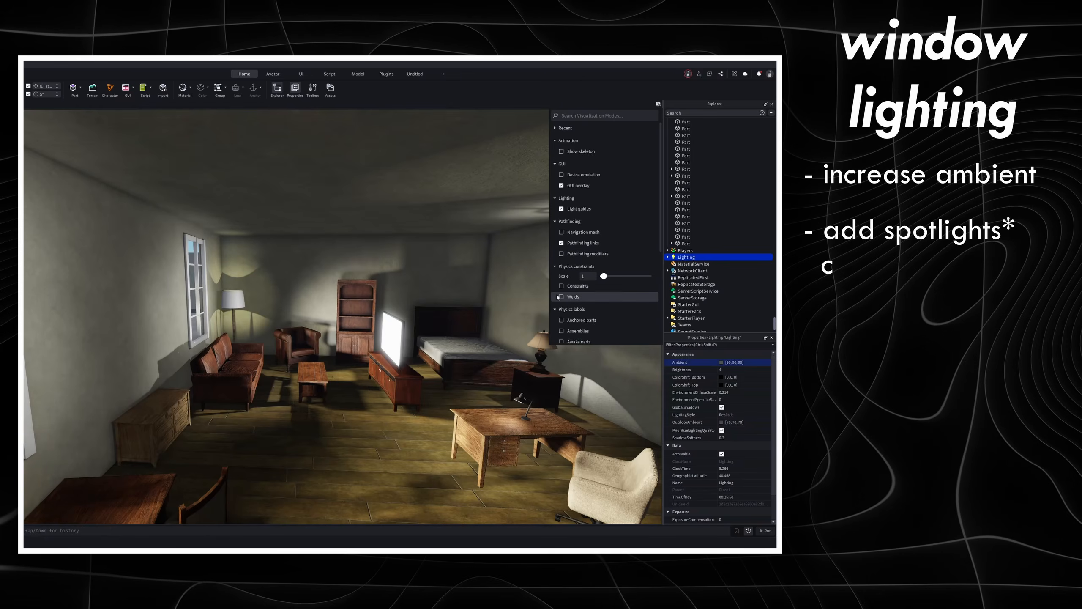
left_click(166, 262)
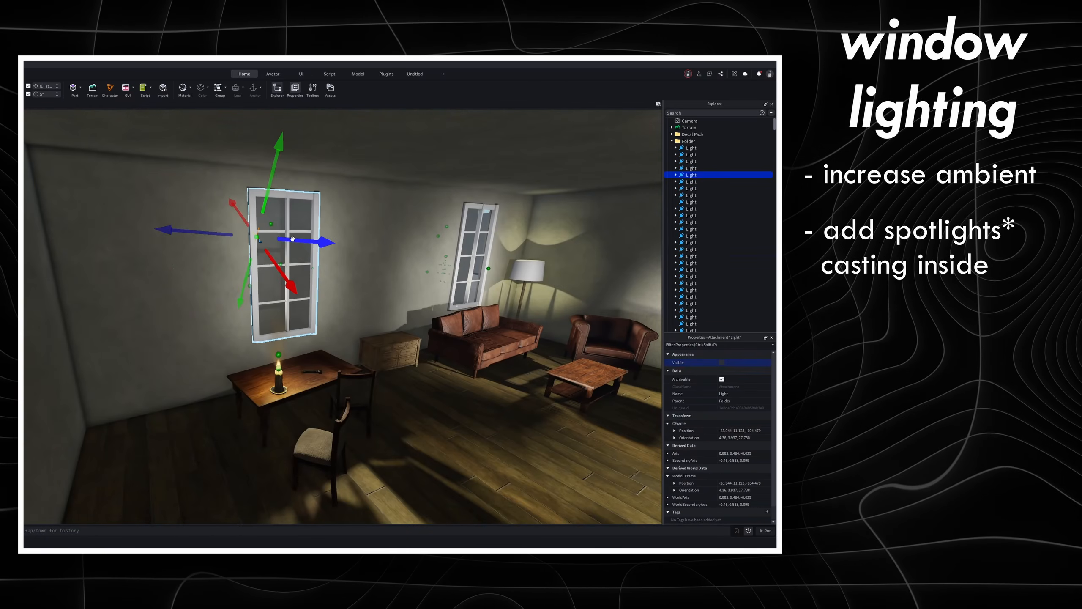
left_click_drag(180, 230, 177, 232)
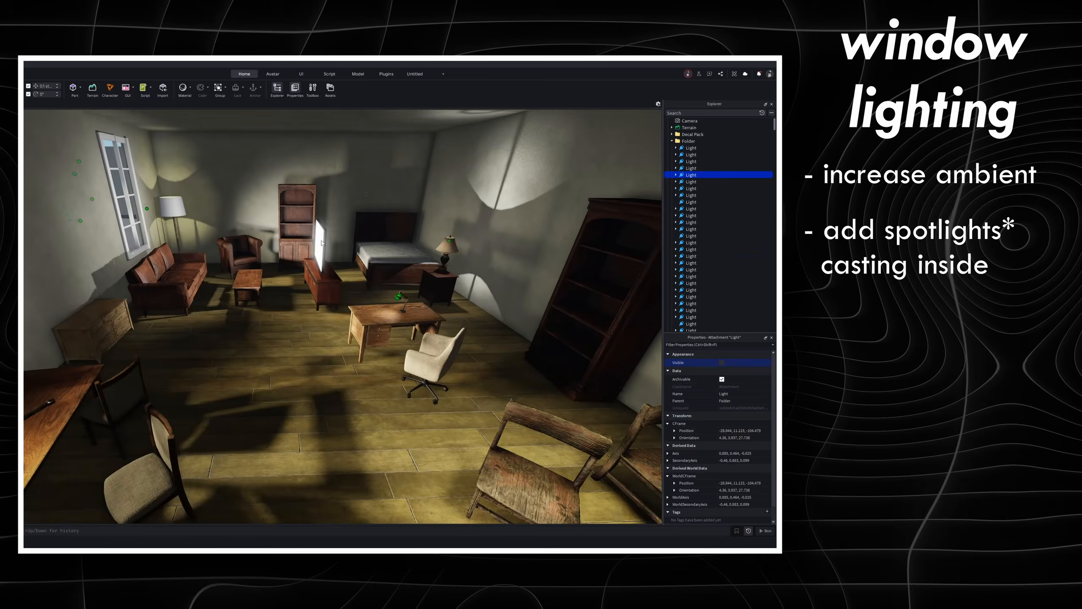
right_click_drag(322, 243, 337, 244)
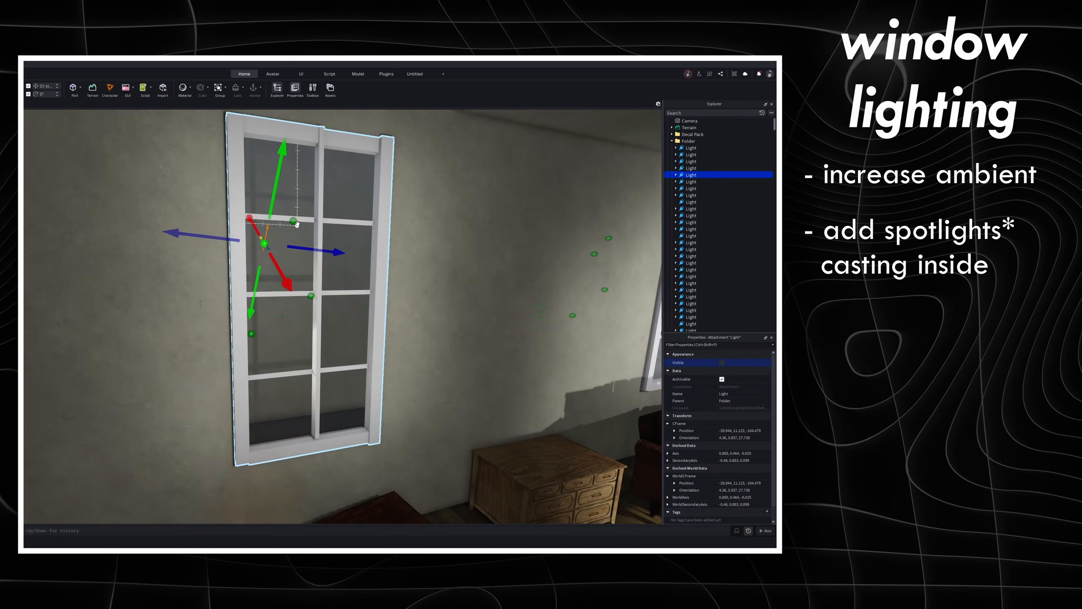
right_click_drag(257, 333, 257, 334)
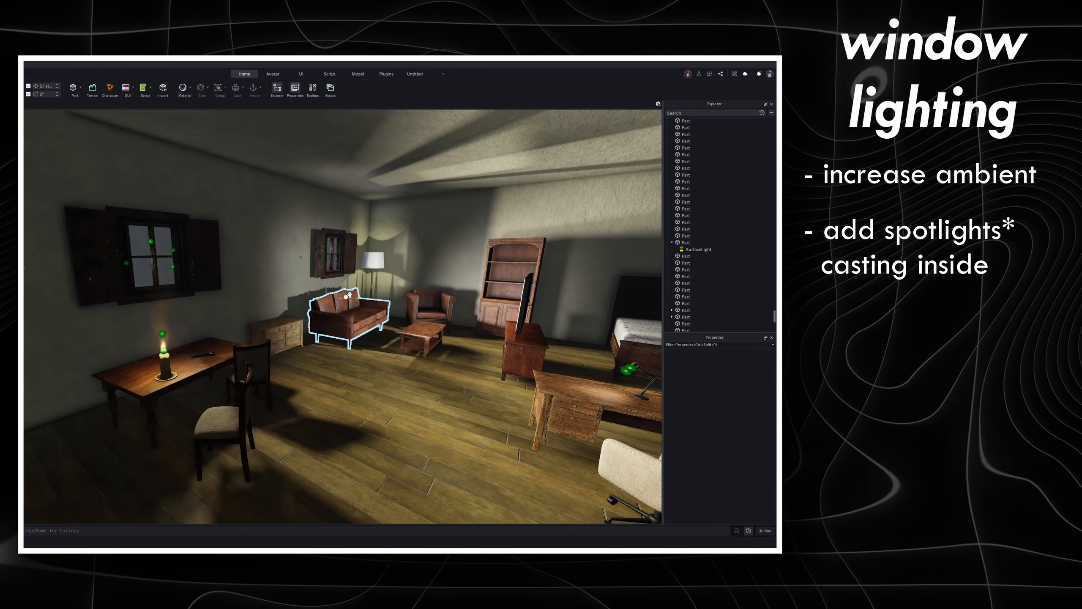
Step: Select a light Attachment at the small shuttered window and examine its placement and the light entering the room
right_click_drag(348, 295, 348, 295)
right_click_drag(276, 186, 292, 325)
right_click_drag(183, 218, 182, 219)
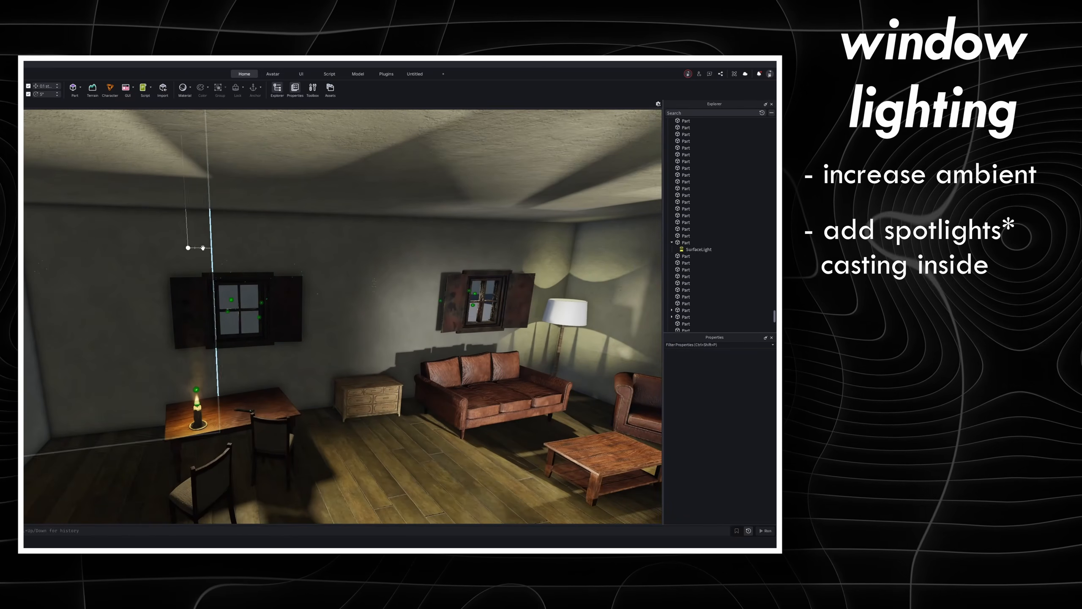
right_click_drag(280, 285, 401, 323)
scroll(358, 319, "down", 5)
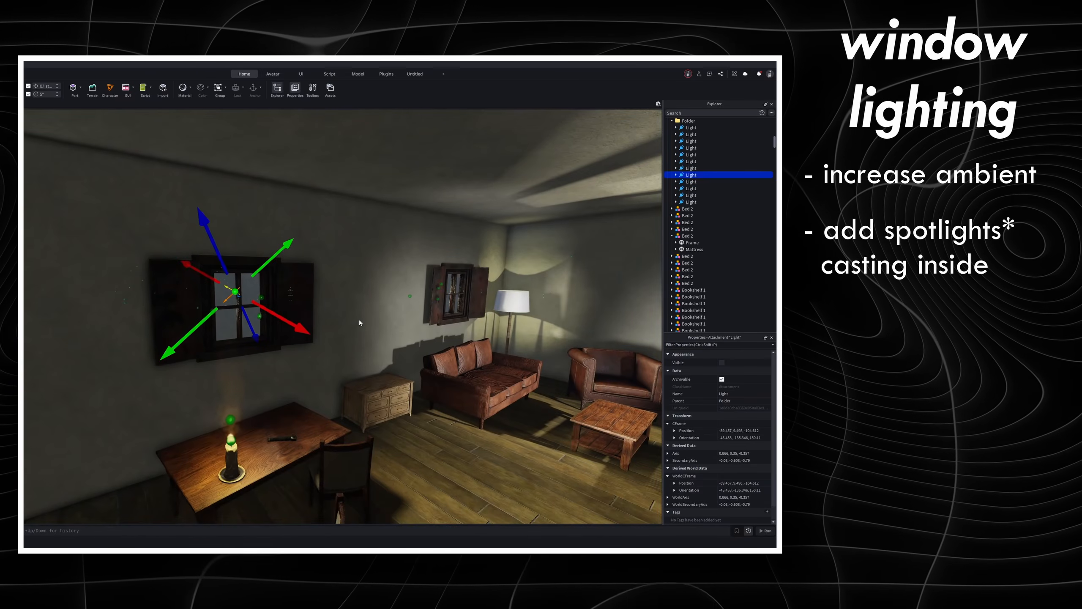
scroll(174, 258, "down", 3)
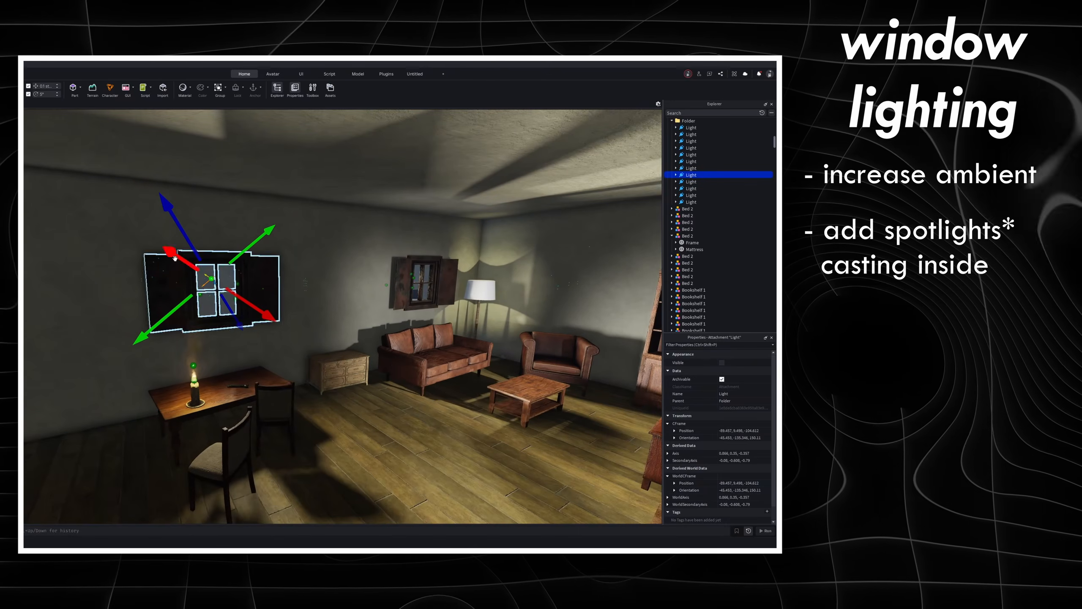
scroll(252, 296, "up", 5)
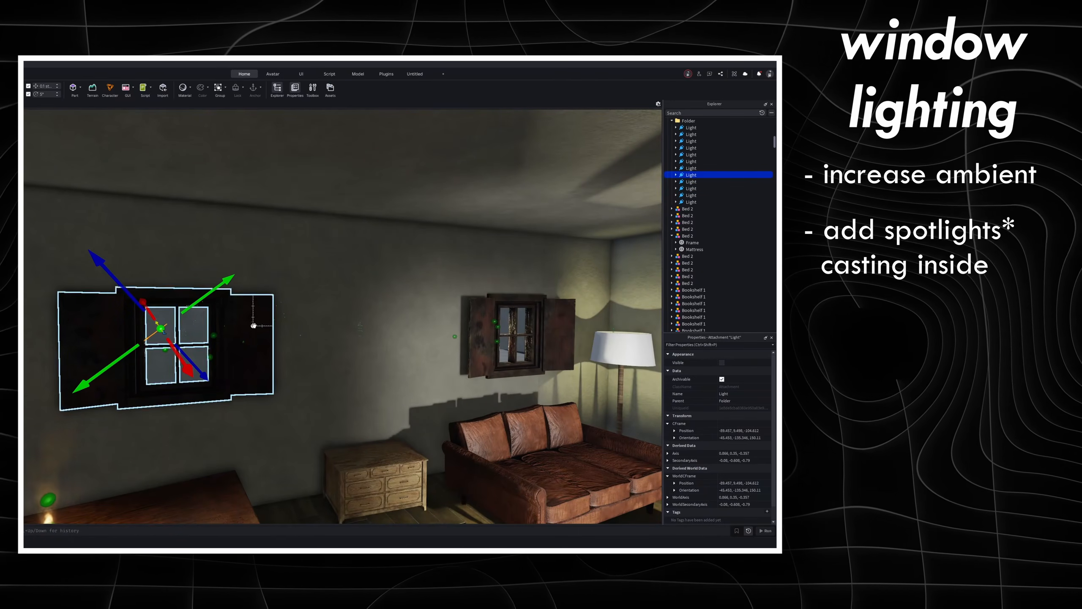
scroll(258, 277, "down", 2)
scroll(241, 283, "up", 5)
scroll(249, 256, "down", 6)
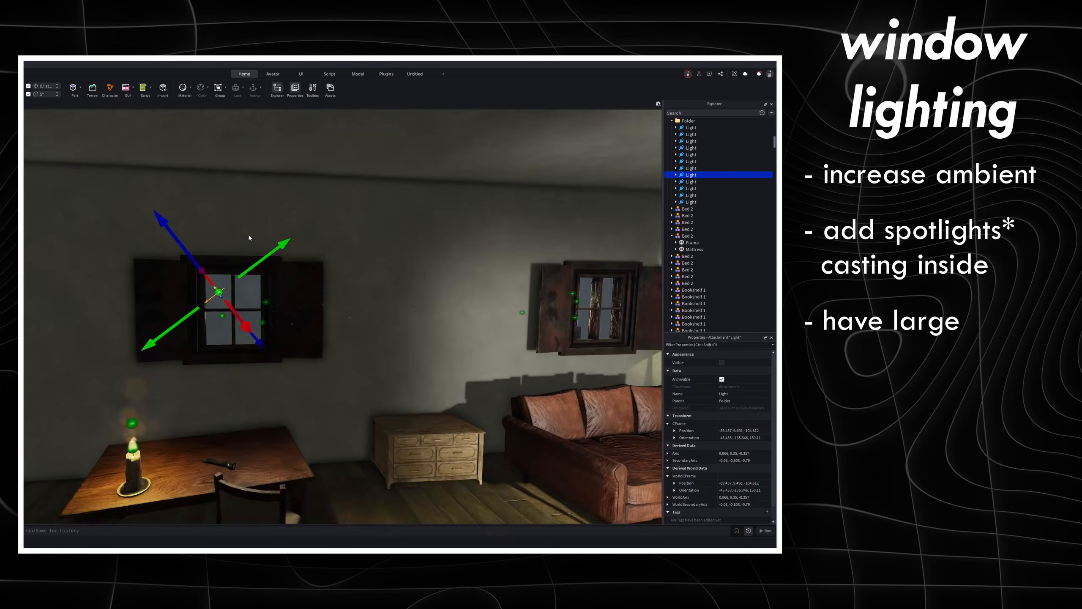
Step: Try enlarging the window with the Scale tool, undoing and redoing the resize to compare the two sizes
right_click_drag(249, 237, 271, 233)
key("ctrl+3")
left_click_drag(313, 190, 314, 151)
right_click_drag(303, 231, 326, 231)
key("ctrl+z")
key("ctrl+y")
key("ctrl+z")
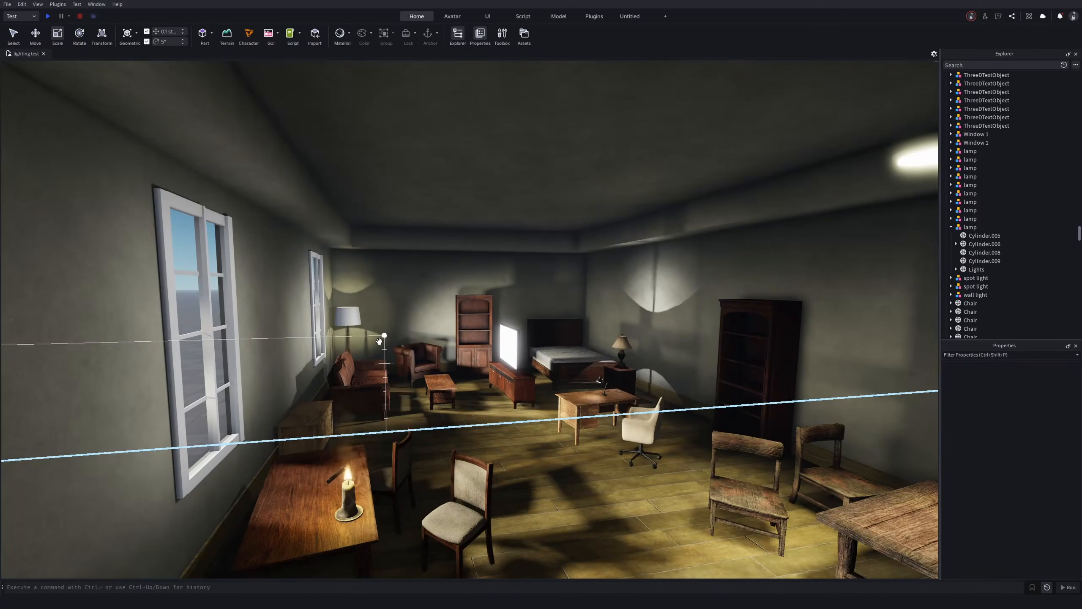
Step: Look around the furnished room to examine the shading on the walls, furniture and floor
right_click_drag(391, 320, 391, 319)
key("w")
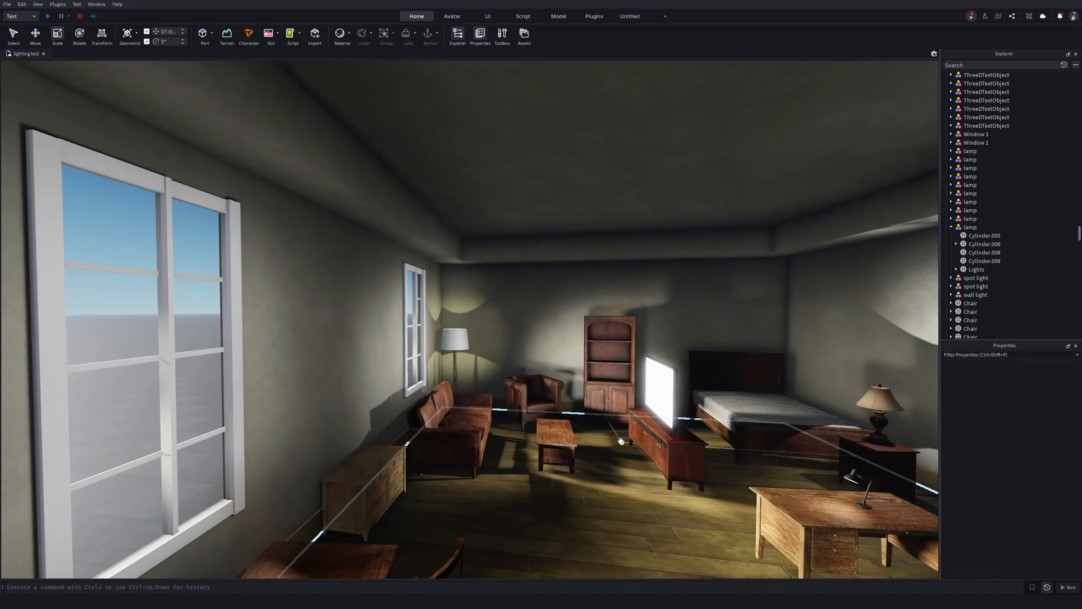
right_click_drag(621, 440, 614, 439)
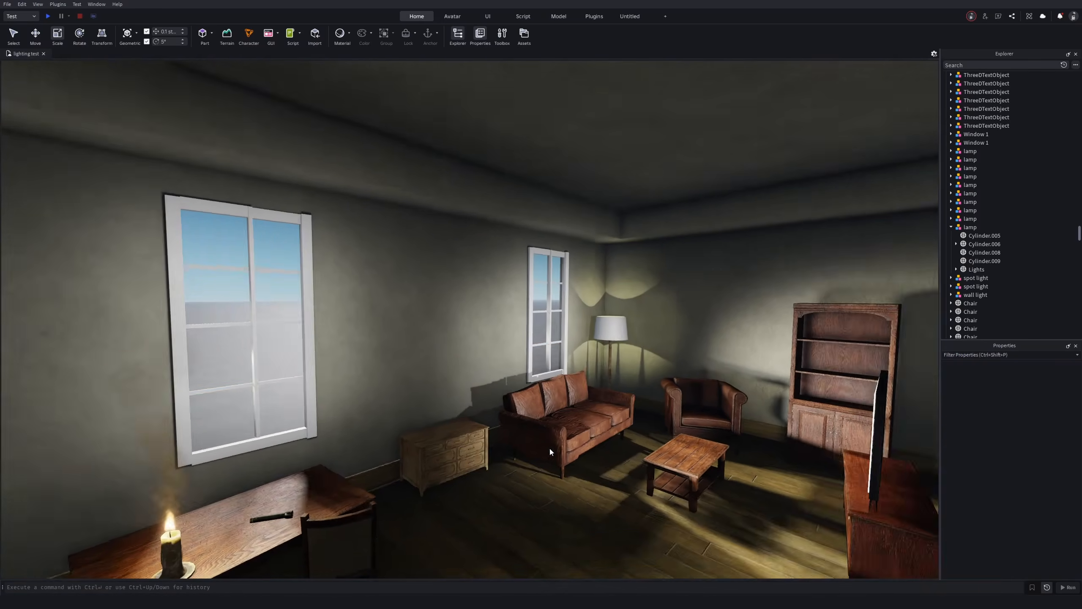
right_click_drag(550, 447, 550, 448)
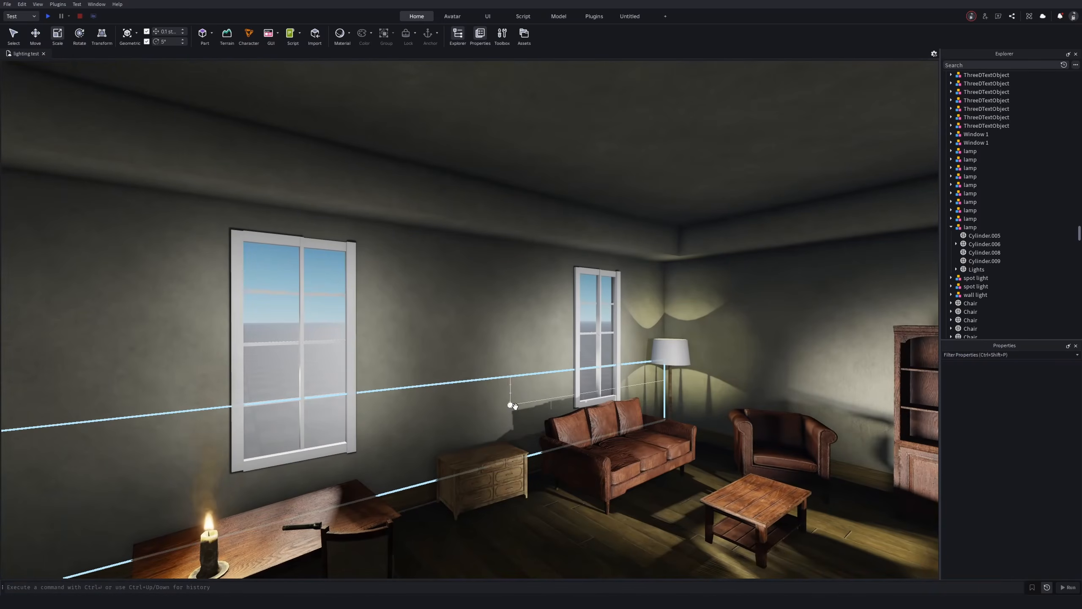
right_click_drag(510, 403, 510, 403)
key("w")
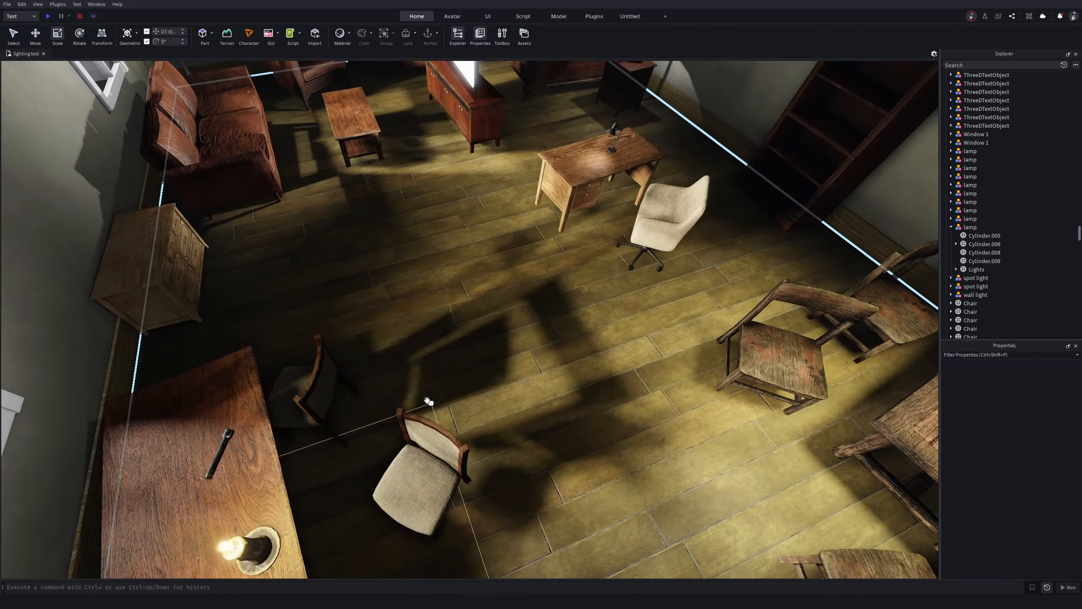
Step: Move the room floor's vignette part out of the room onto the open baseplate
left_click(394, 341)
right_click_drag(394, 341, 394, 341)
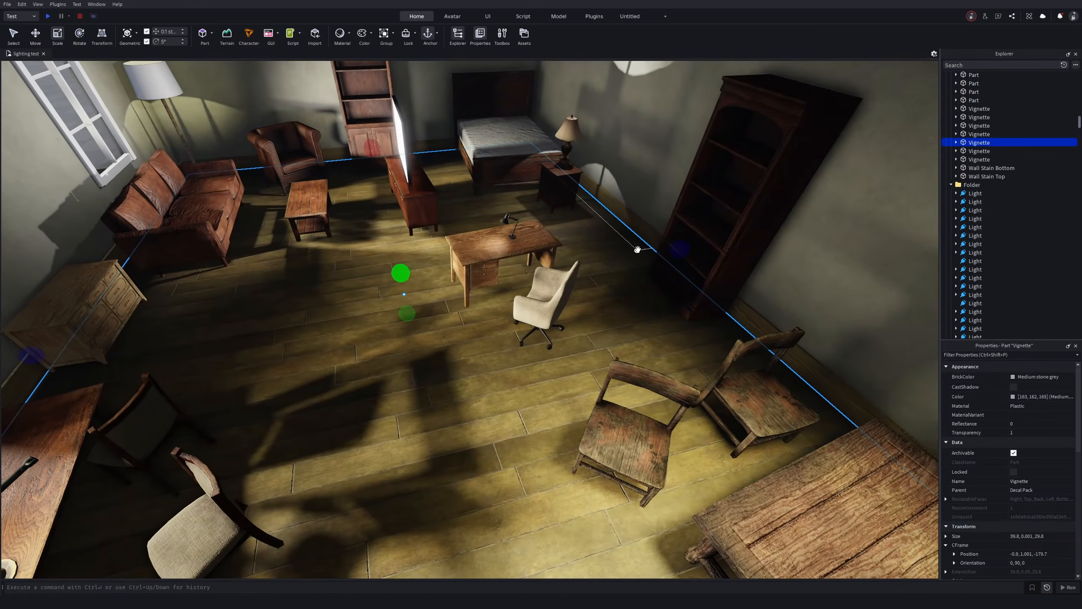
left_click_drag(652, 257, 375, 344)
key("ctrl+z")
key("ctrl+2")
right_click_drag(374, 344, 375, 344)
scroll(485, 323, "up", 1)
scroll(485, 324, "up", 1)
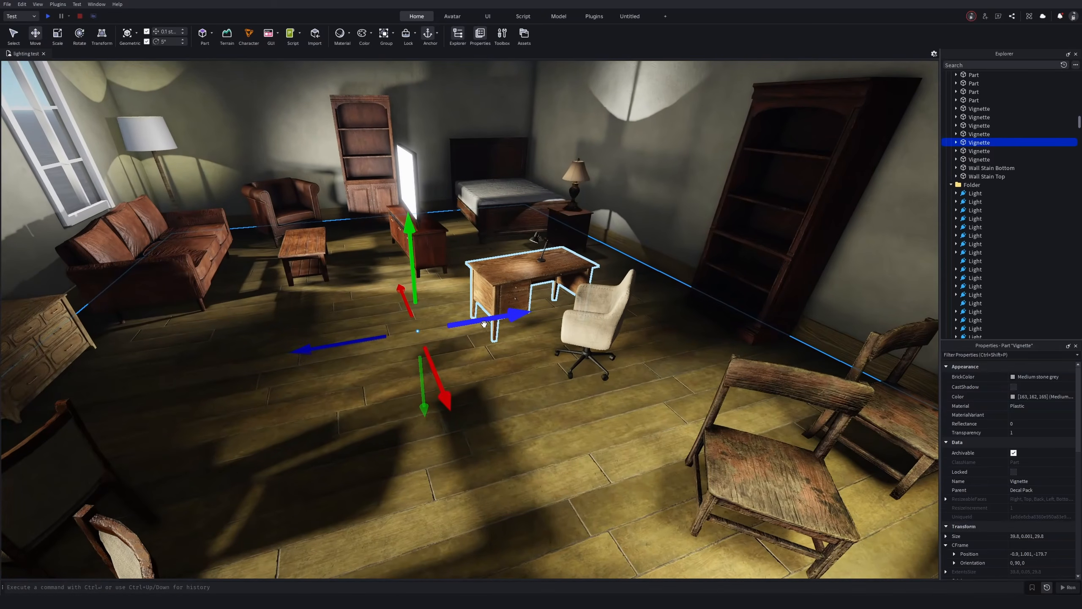
right_click_drag(672, 287, 631, 192)
key("a")
left_click_drag(439, 196, 232, 242)
right_click_drag(232, 242, 232, 242)
left_click(232, 242)
key("s")
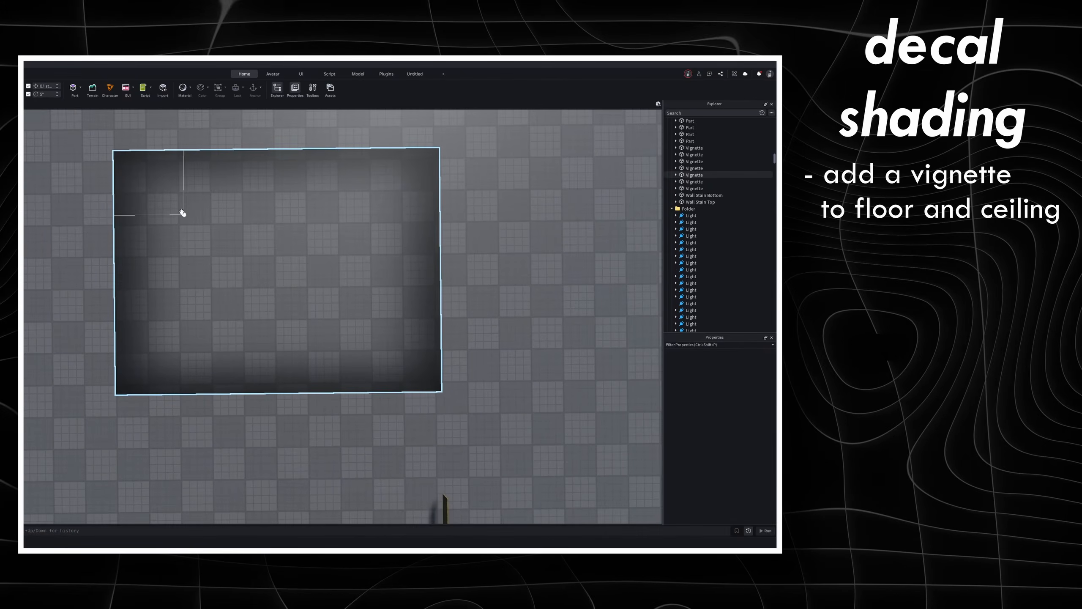
left_click(213, 309)
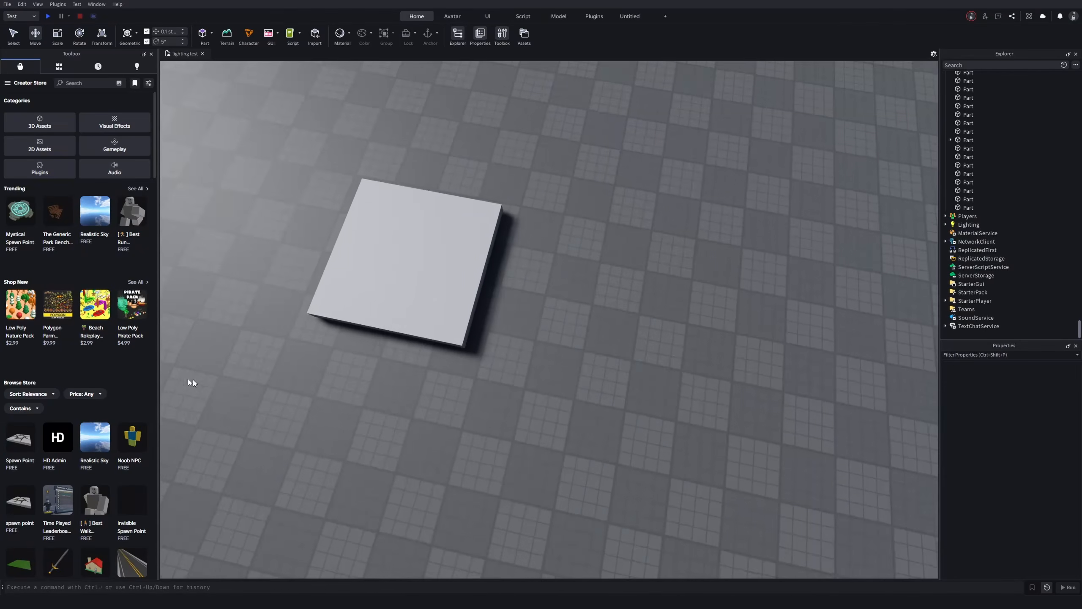
Step: Select the flat square part on the baseplate and view it from above
key("a")
key("w")
right_click_drag(418, 436, 199, 181)
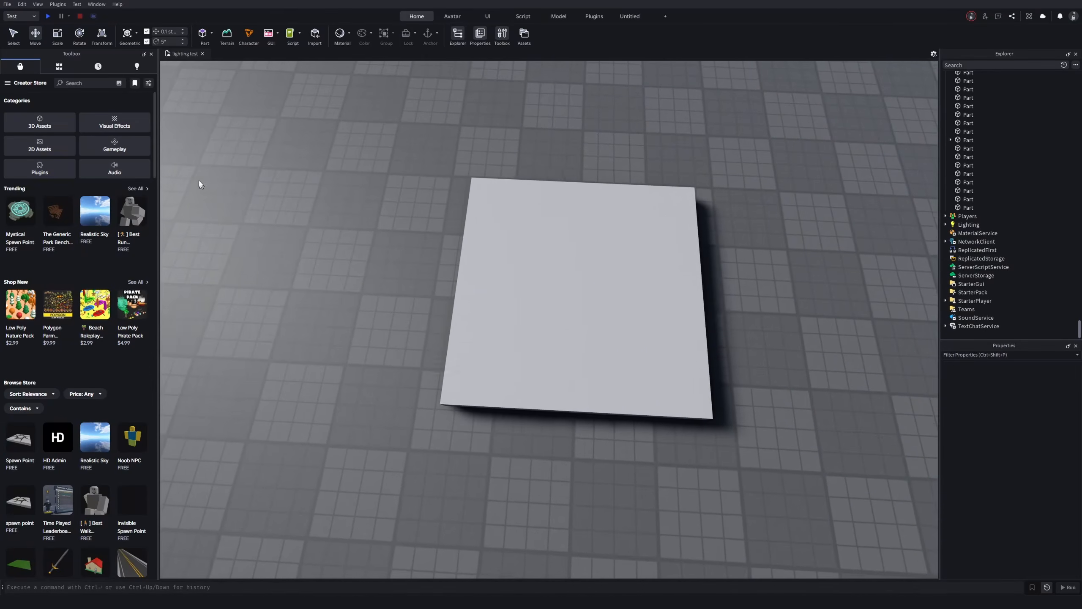
key("s")
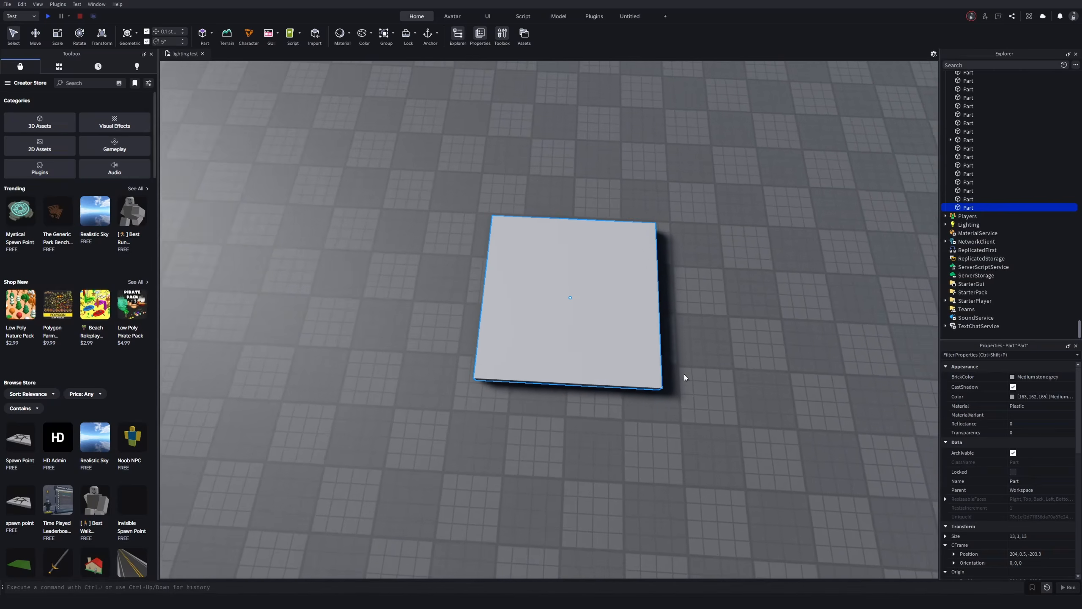
key("w")
right_click_drag(684, 375, 688, 362)
key("s")
key("d")
key("w")
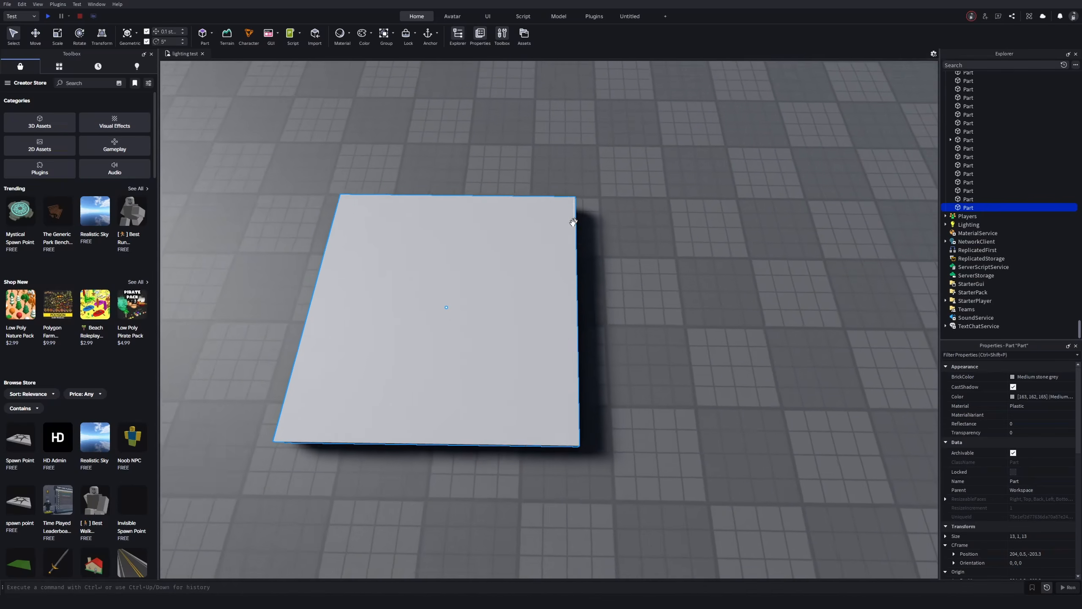
key("a")
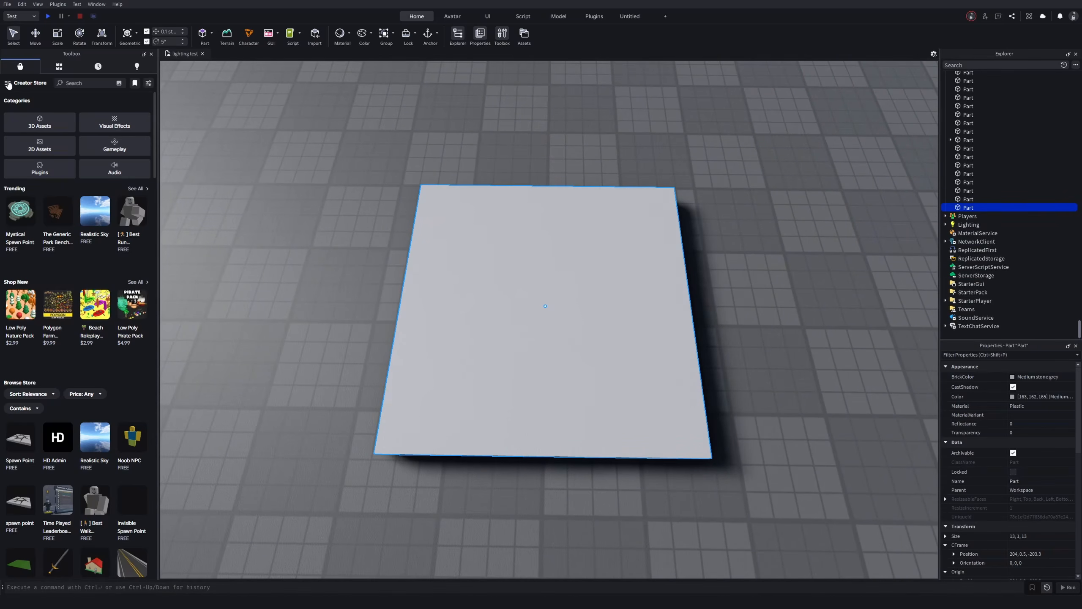
Step: Search the Creator Store's Decals category for "vignette"
left_click(7, 84)
scroll(20, 235, "down", 3)
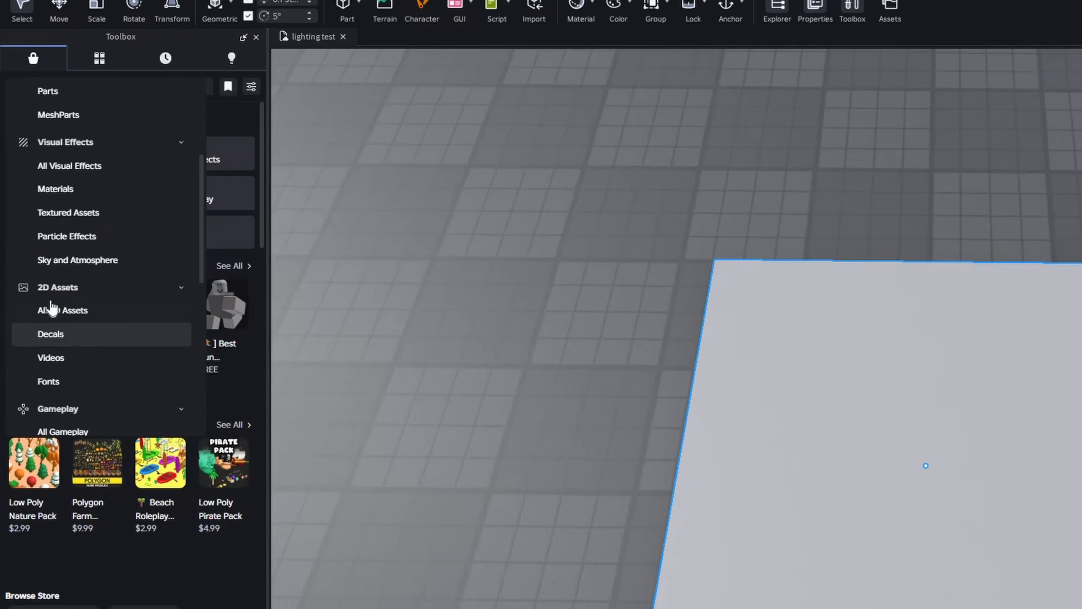
left_click(59, 335)
left_click(141, 87)
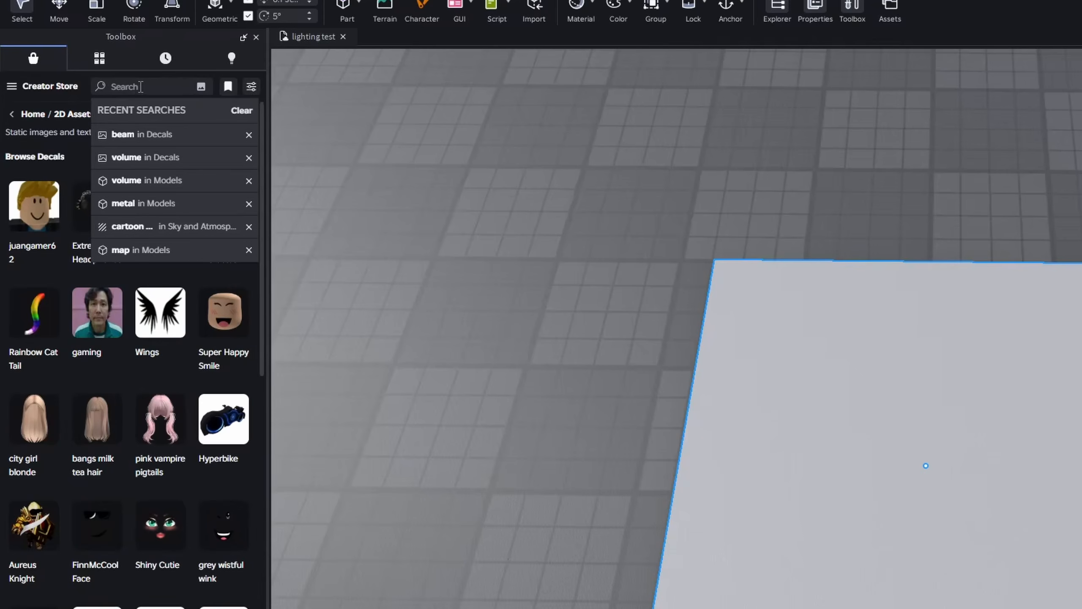
type("vignette")
key("Return")
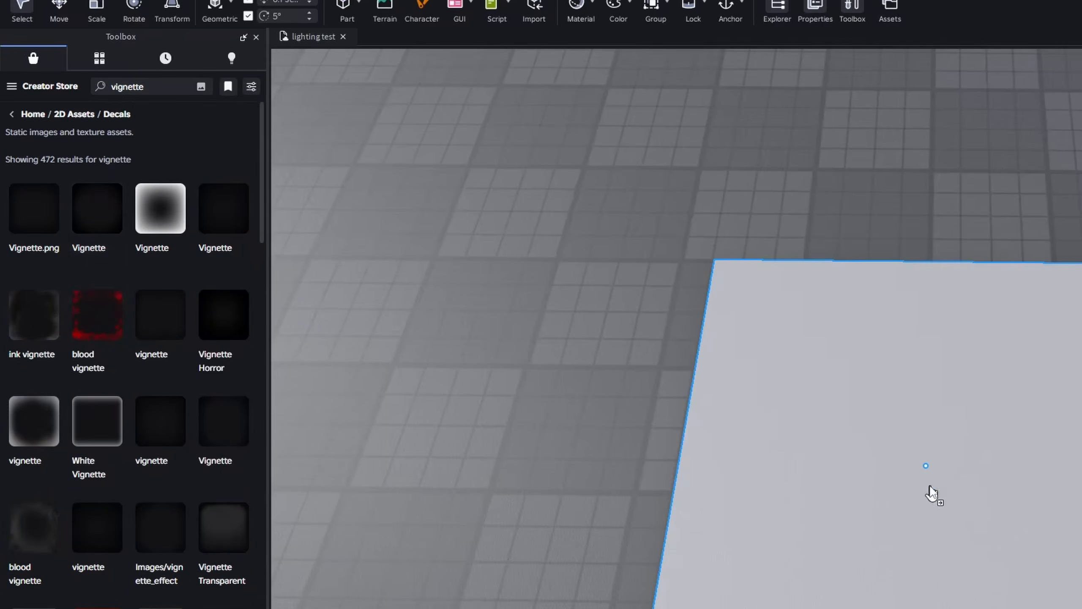
Step: Place a vignette decal on the square part's top face and set the part's transparency to 1
left_click_drag(931, 494, 932, 503)
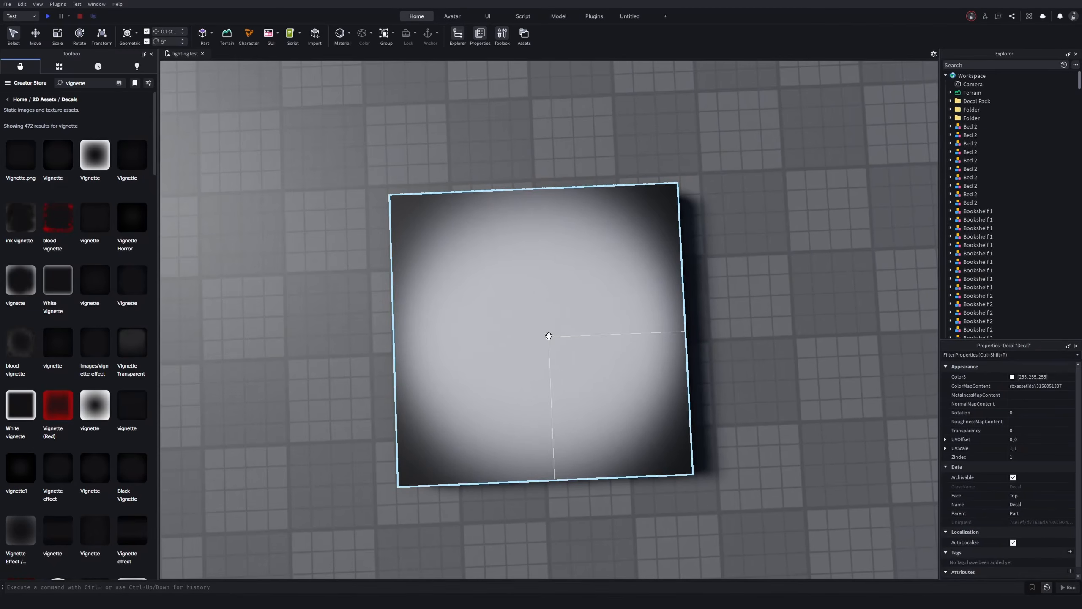
key("ctrl+2")
left_click(585, 329)
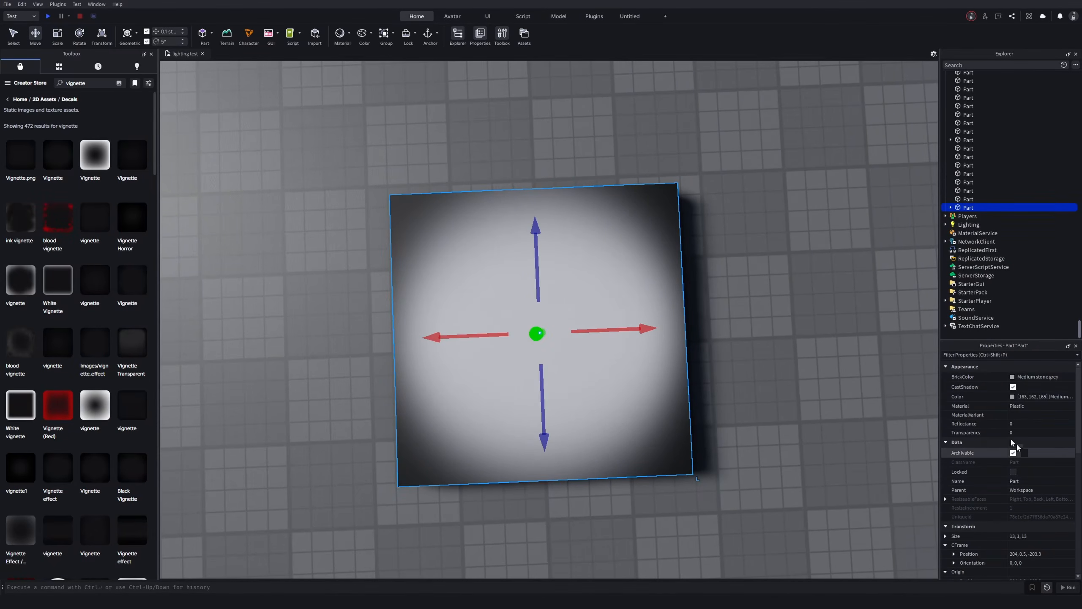
left_click_drag(1037, 433, 1073, 433)
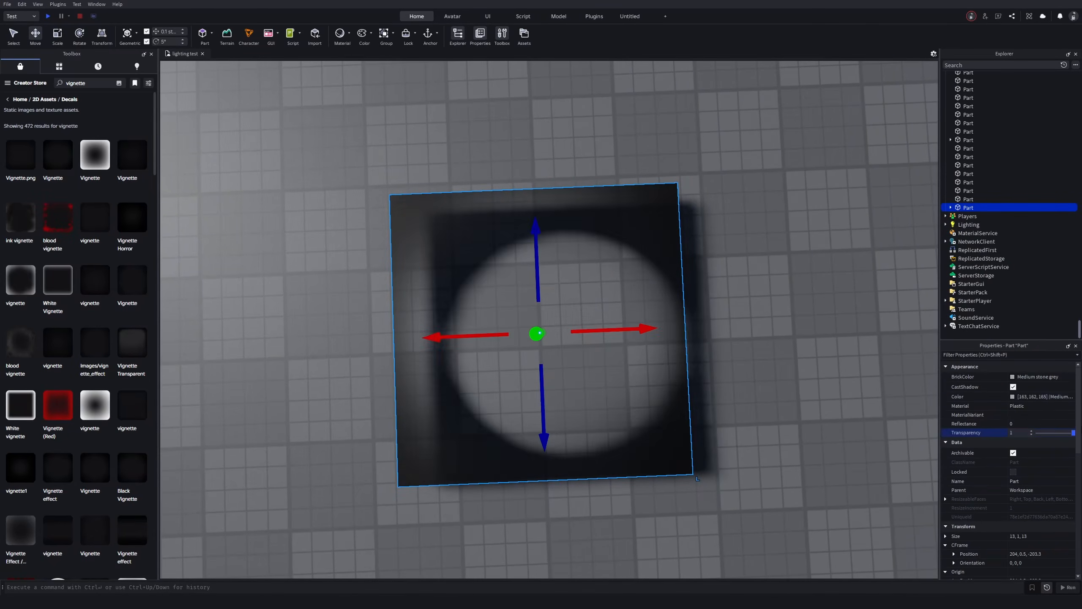
Step: Turn off shadow casting for the transparent vignette part and flatten it onto the baseplate
right_click_drag(728, 371, 647, 406)
key("ctrl+1")
left_click_drag(652, 405, 596, 415)
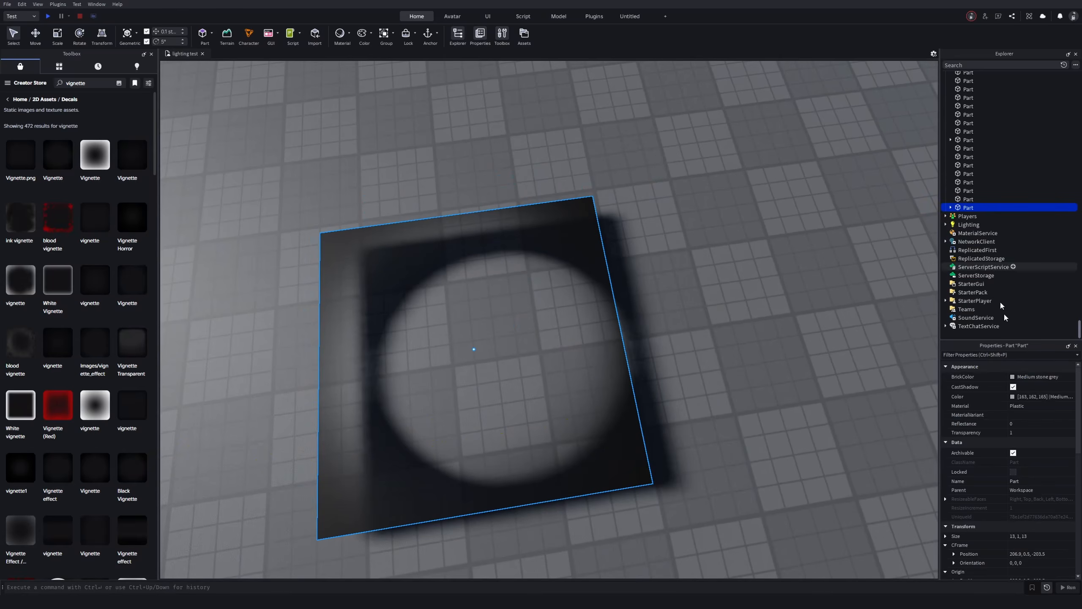
left_click(1013, 386)
right_click_drag(651, 357, 536, 351)
left_click_drag(612, 270, 592, 476)
key("f")
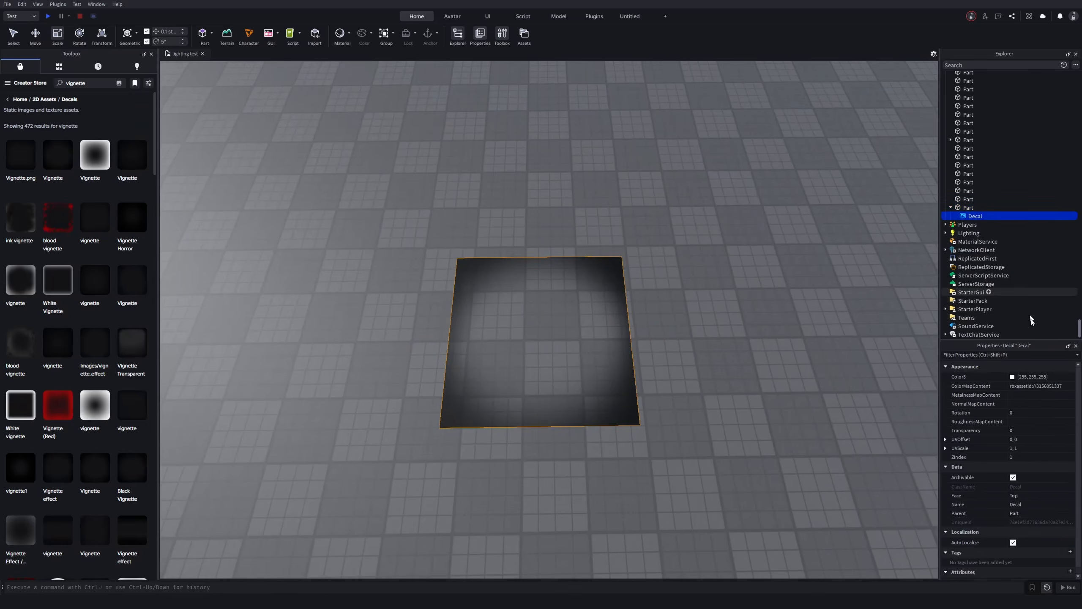
Step: Try a purple colour on the vignette decal, discard it, and adjust the decal's transparency
left_click(1017, 377)
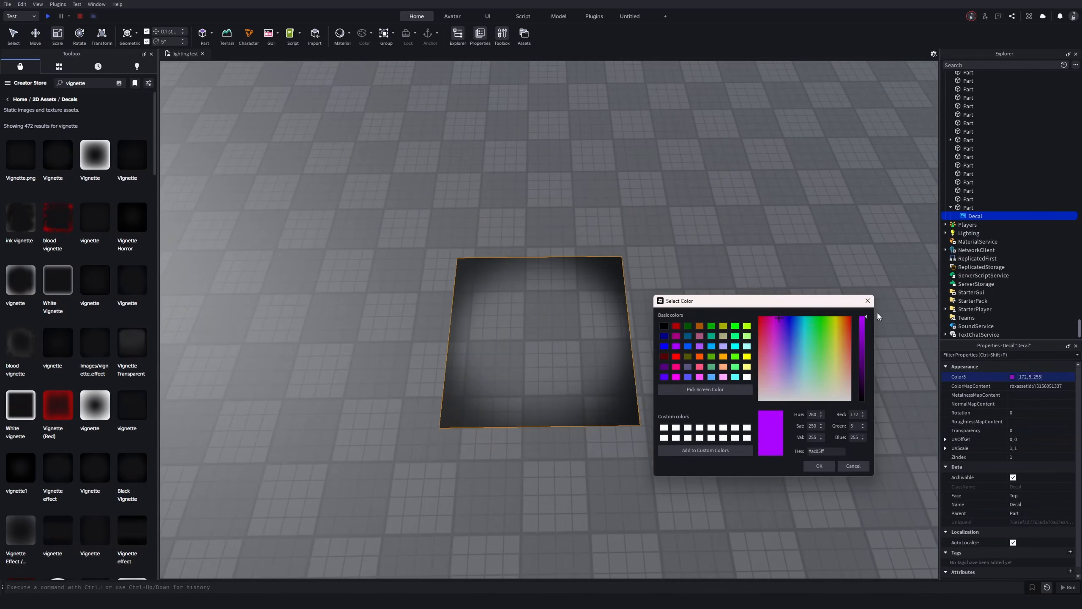
left_click(868, 300)
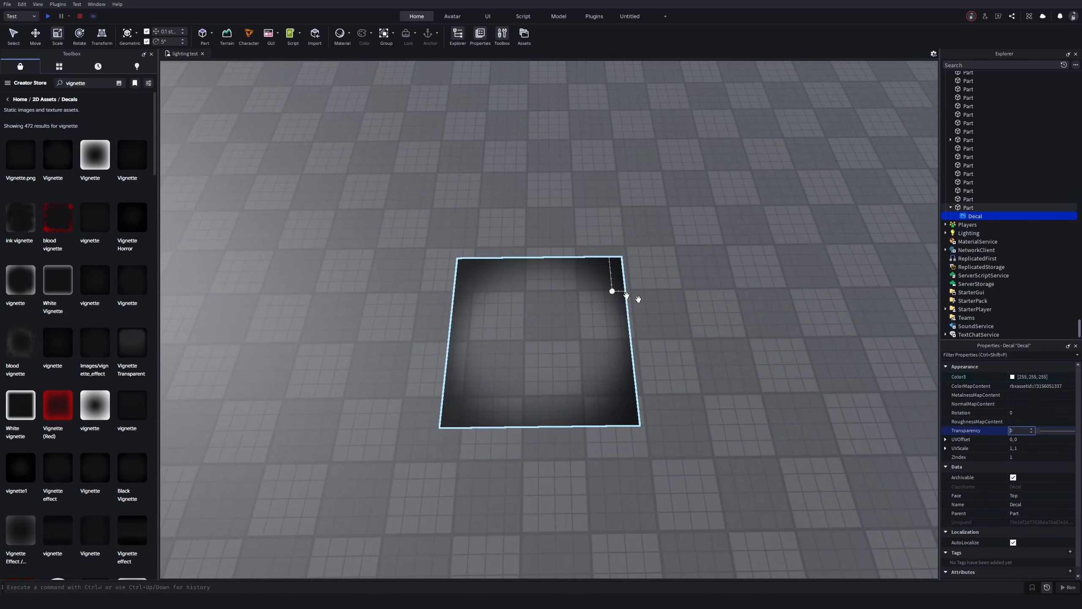
left_click_drag(1038, 434, 1052, 439)
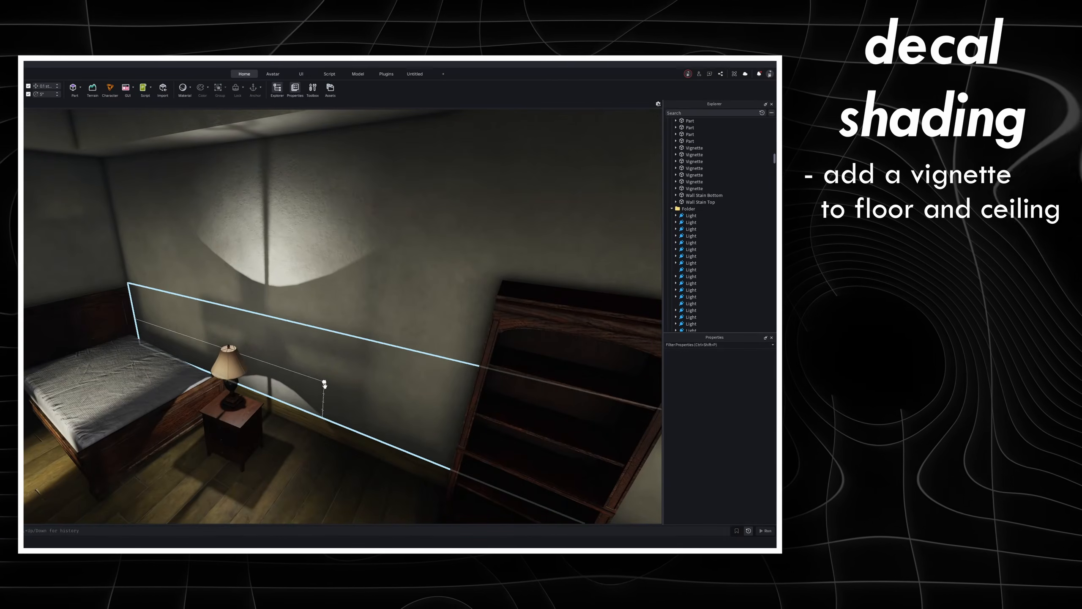
Step: Set the transparency of the gradient decal along the lower wall behind the bookshelf to 0.15
left_click(326, 392)
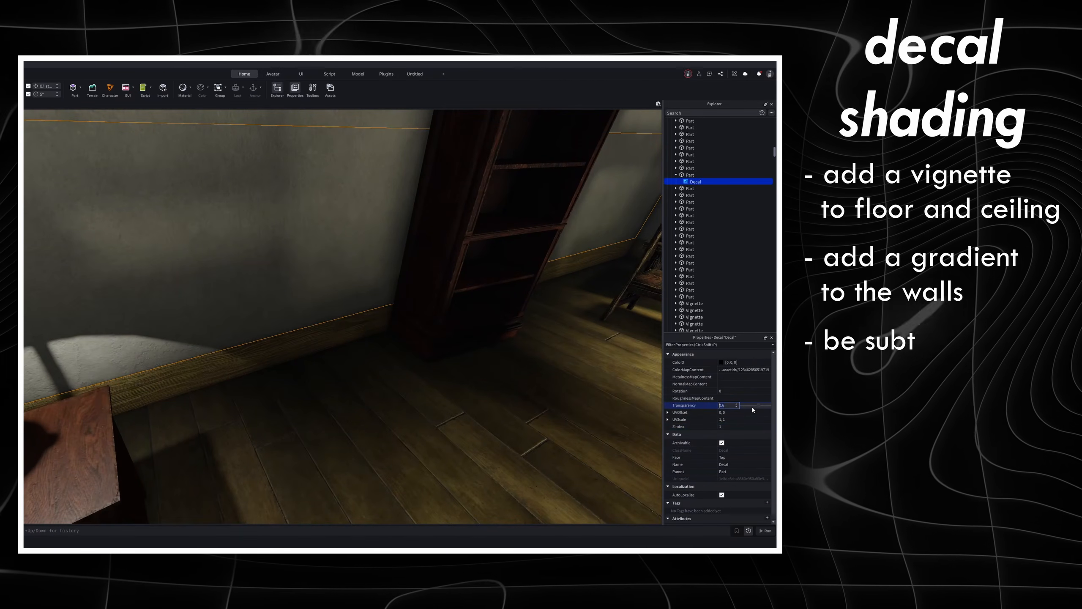
left_click_drag(751, 406, 746, 409)
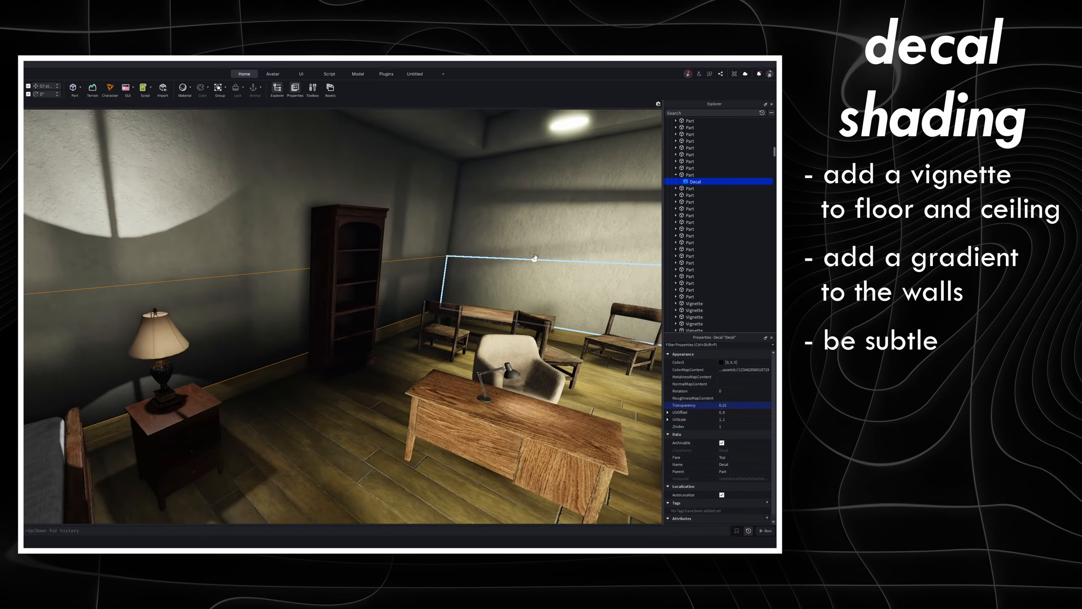
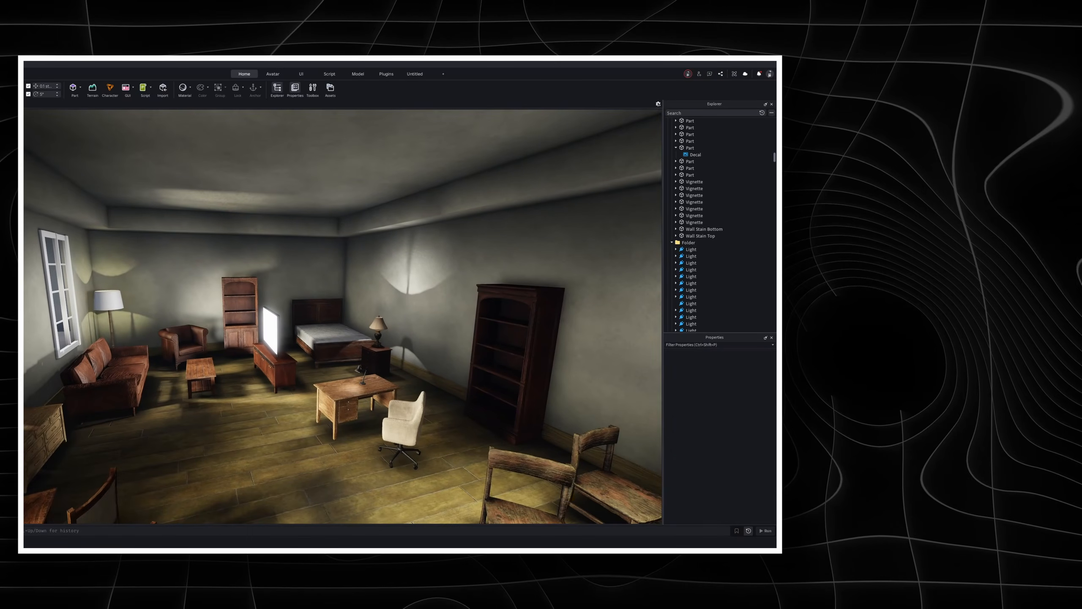
Step: Turn on the display of light attachments in the viewport
key("w")
right_click_drag(331, 381, 154, 309)
key("s")
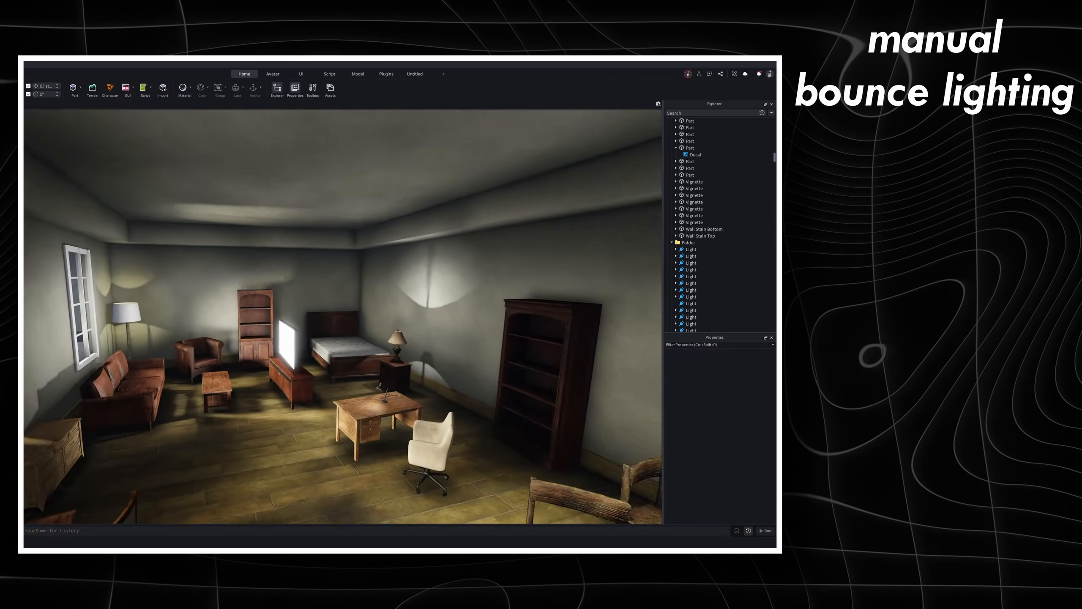
key("w")
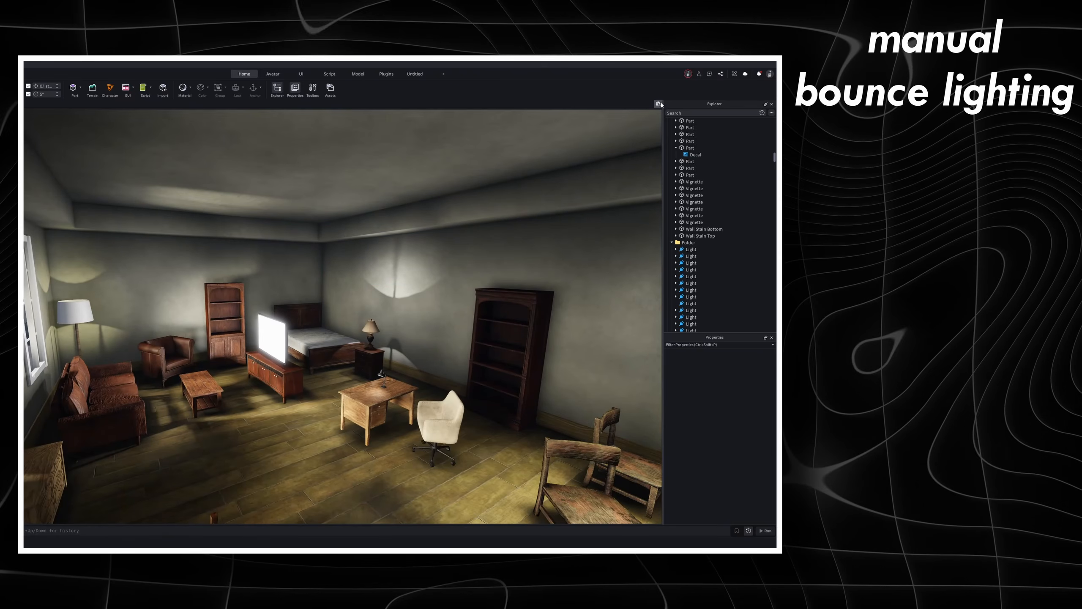
left_click(658, 104)
left_click(657, 106)
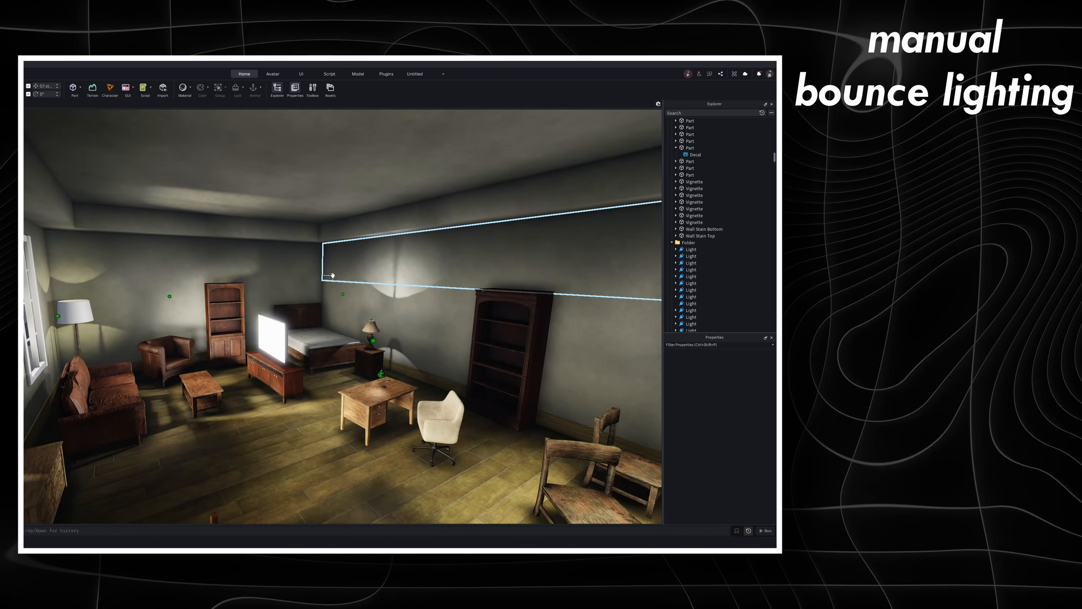
Step: Select the two point lights inside the attachment near the bed's corner
right_click_drag(331, 275, 340, 282)
key("w")
left_click(311, 273)
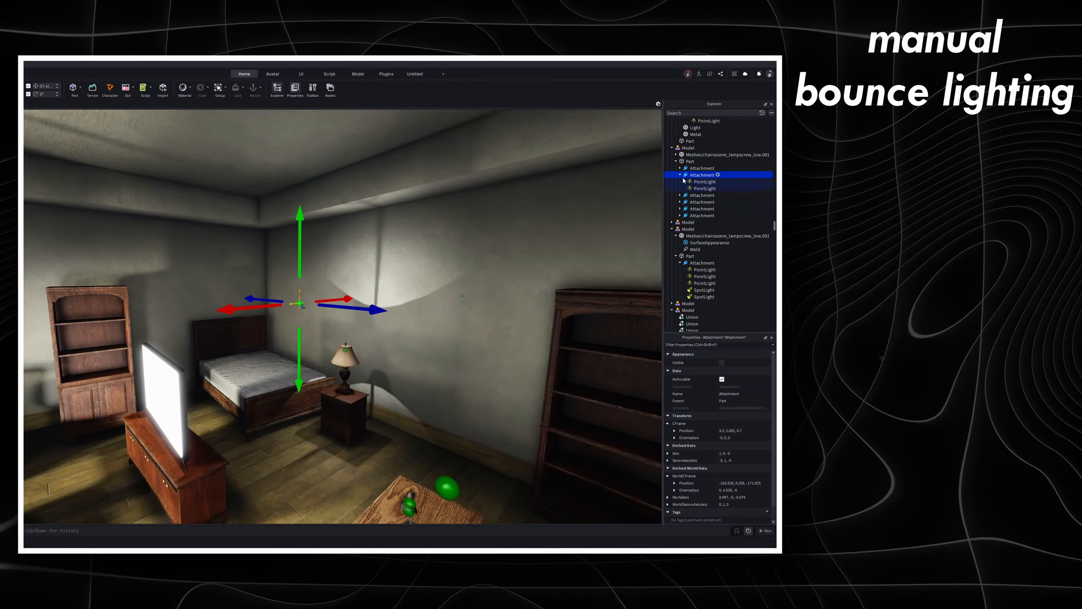
left_click(694, 182)
left_click(696, 188, "shift")
key("s")
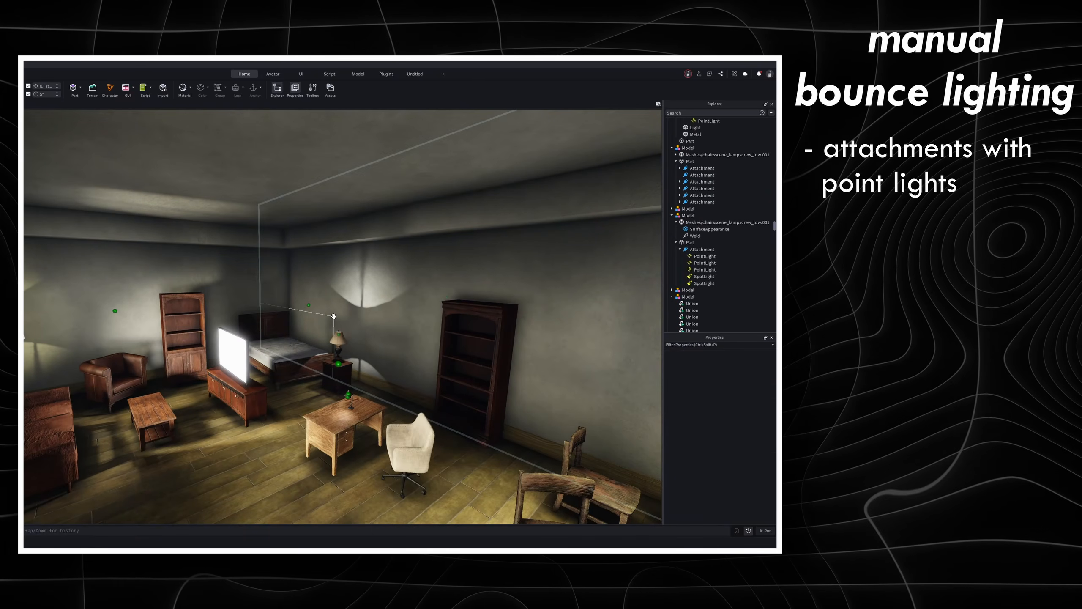
Step: Move the bounce-light attachment near the floor lamp about 11.3 studs along its blue axis towards the desk with the candle
key("w")
right_click_drag(402, 334, 272, 277)
key("s")
key("w")
key("s")
key("w")
left_click(308, 302)
key("d")
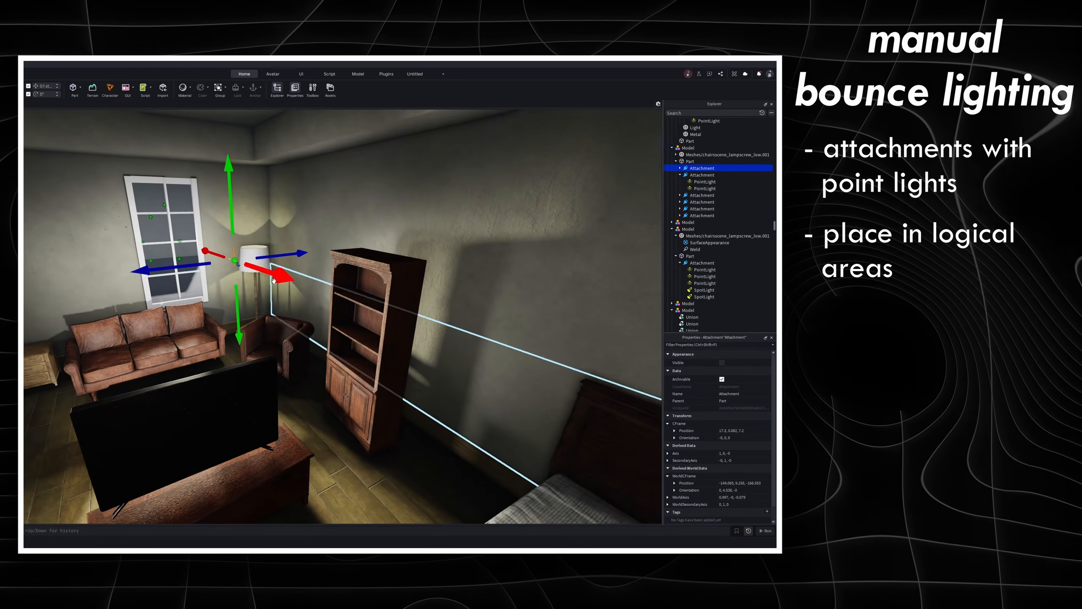
left_click_drag(189, 270, 216, 283)
key("s")
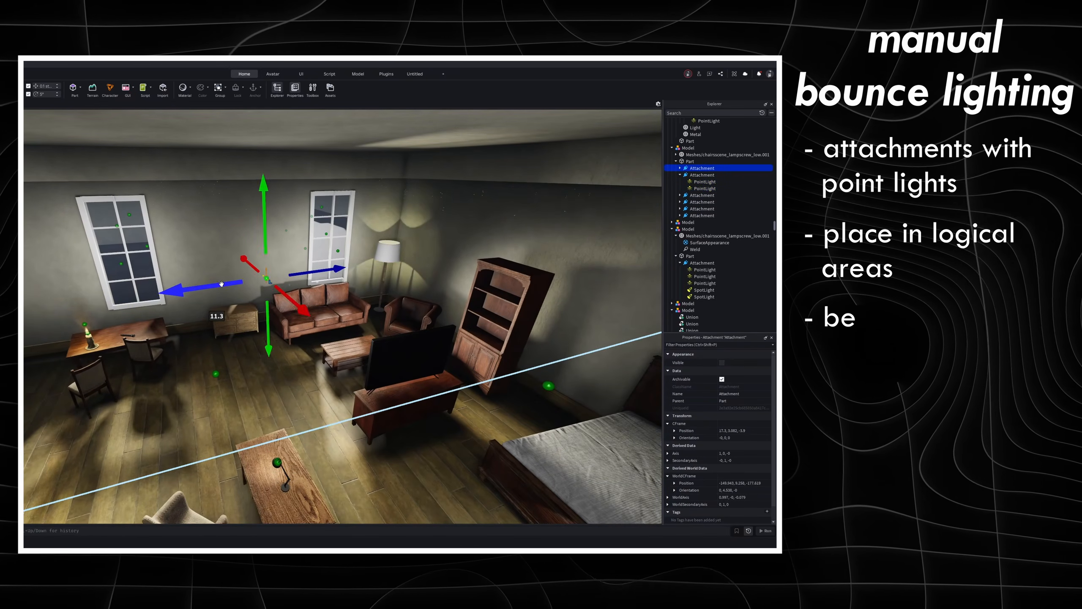
Step: Delete all the bounce-light attachments of the lighting part, and undo the deletion
key("w")
right_click_drag(216, 283, 260, 290)
key("s")
key("w")
key("s")
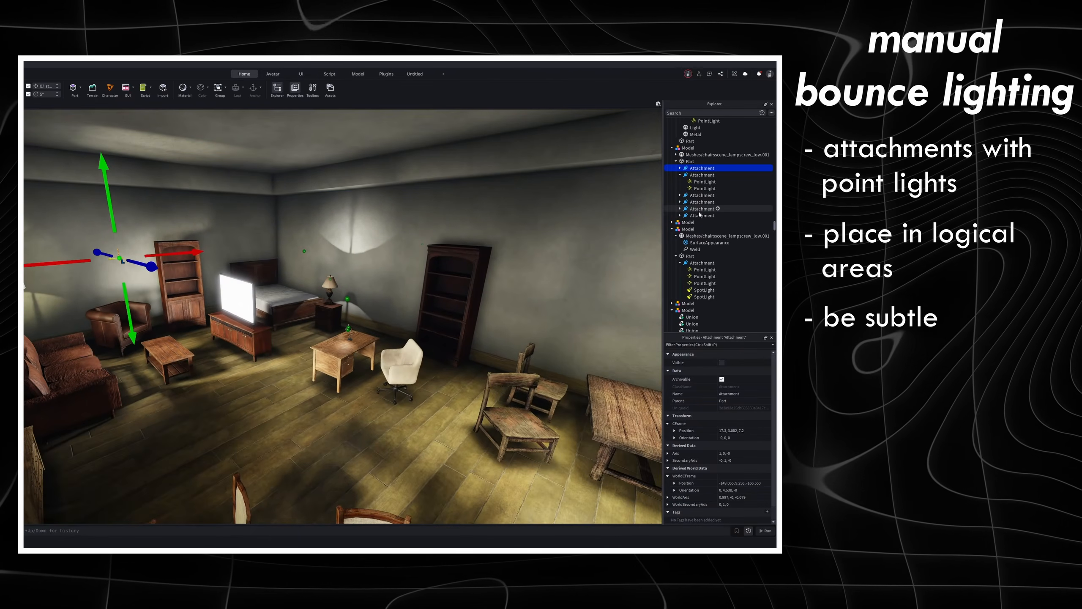
left_click(701, 215, "shift")
key("Delete")
key("ctrl+z")
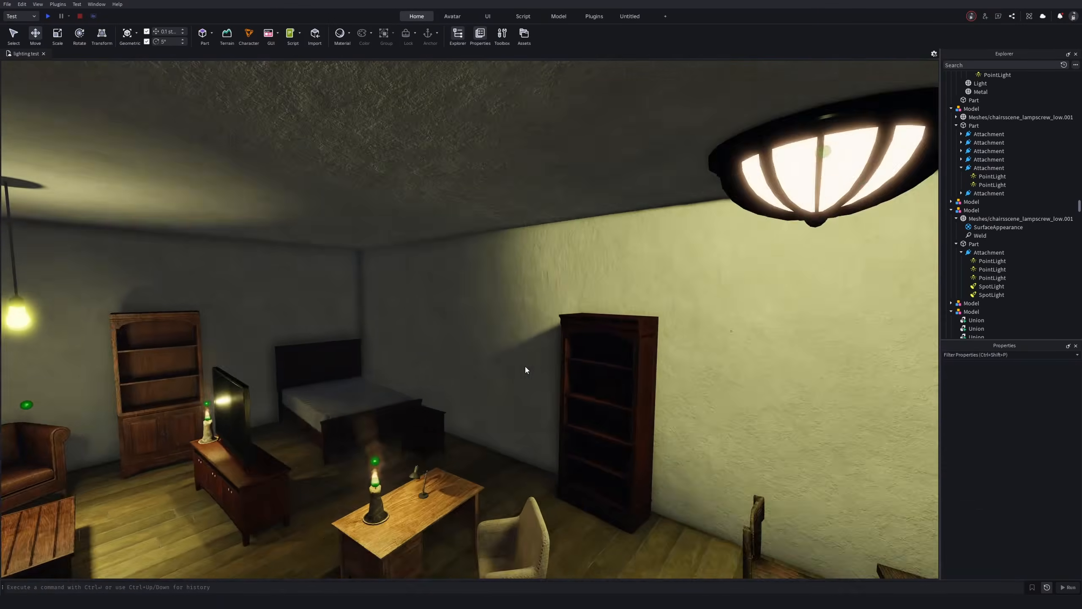
Step: Select the three point lights inside the attachment of the hanging bulb near the floor lamp
right_click_drag(525, 366, 525, 364)
scroll(454, 292, "up", 3)
left_click(425, 258, "alt")
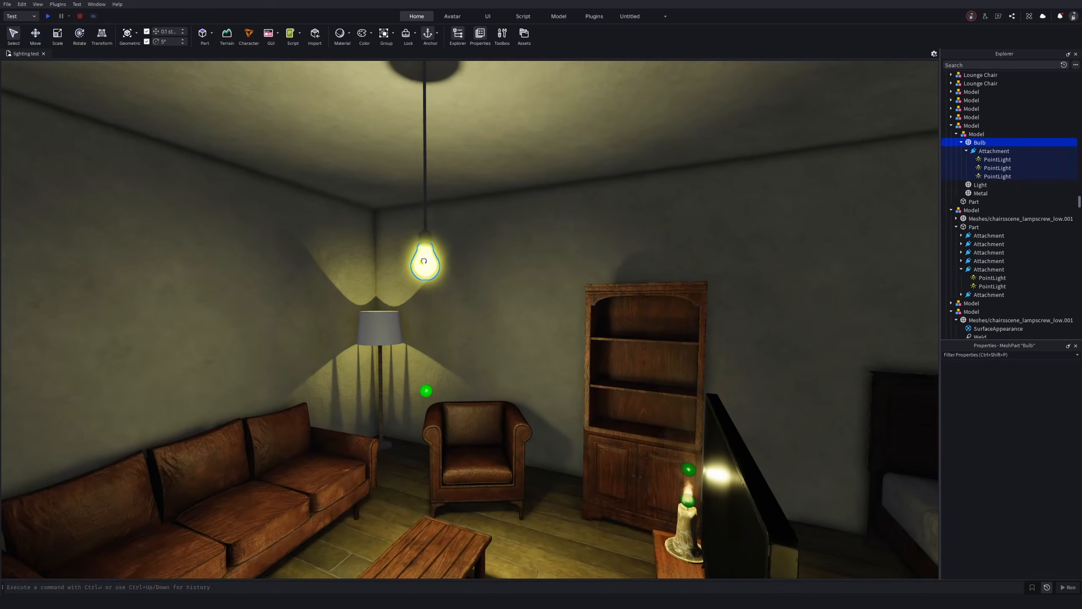
right_click_drag(426, 259, 430, 277)
scroll(430, 277, "down", 4)
scroll(656, 230, "up", 4)
scroll(657, 230, "down", 2)
left_click(999, 160)
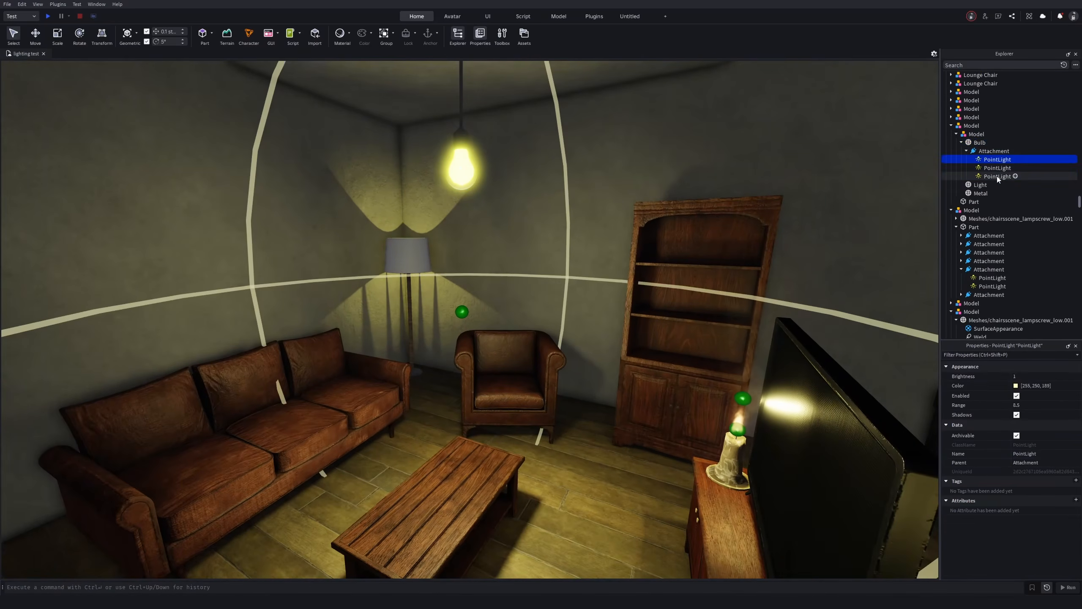
left_click(997, 168, "ctrl")
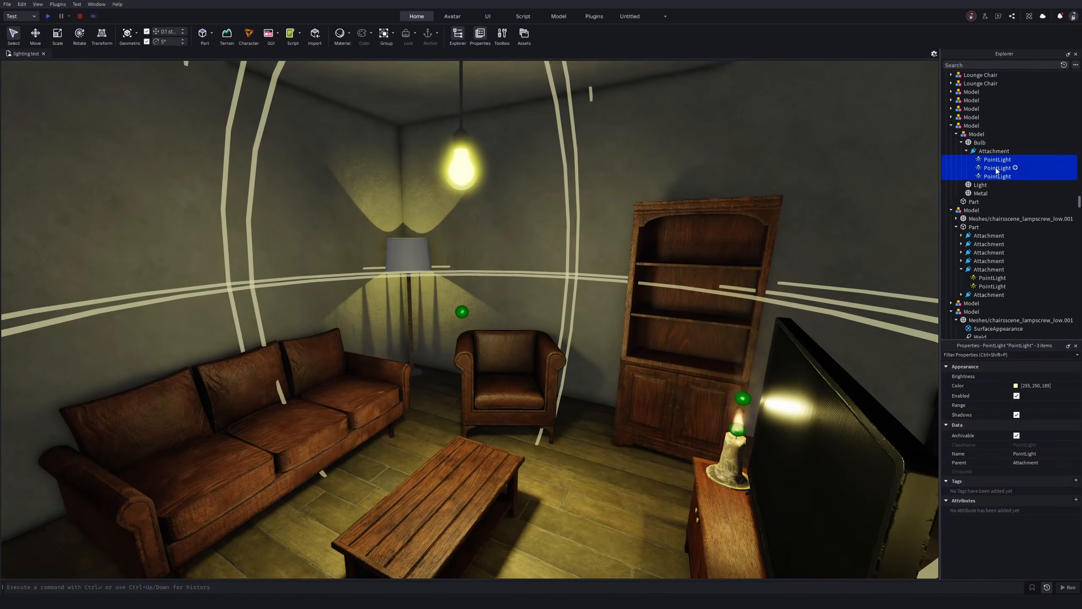
Step: Try a saturated yellow (255, 239, 16) as the colour of the hanging bulb's three point lights
left_click(1016, 386)
left_click_drag(490, 220, 664, 296)
left_click(799, 328)
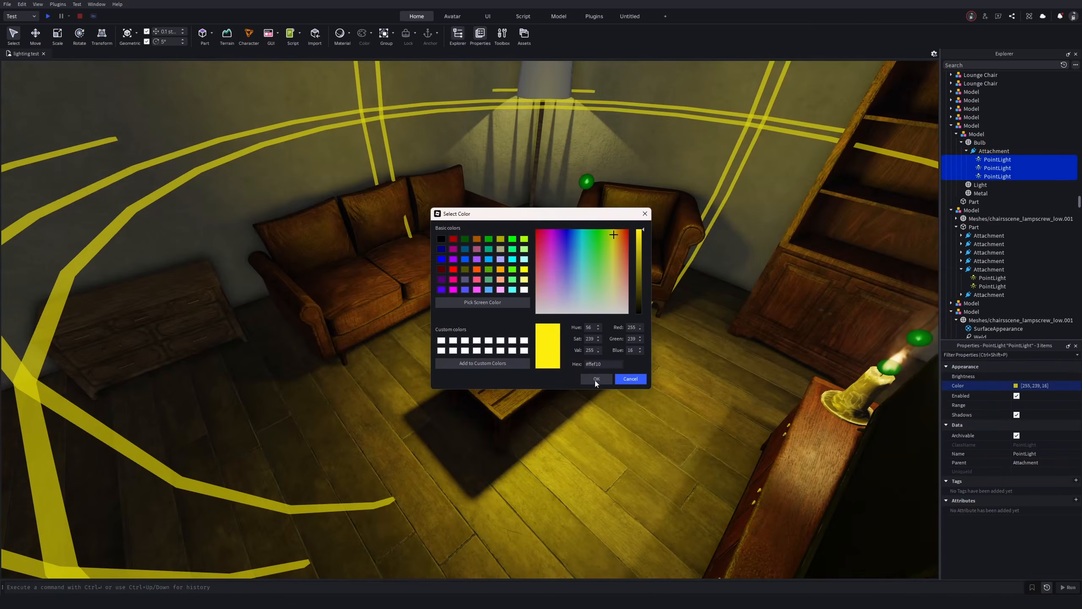
left_click(597, 379)
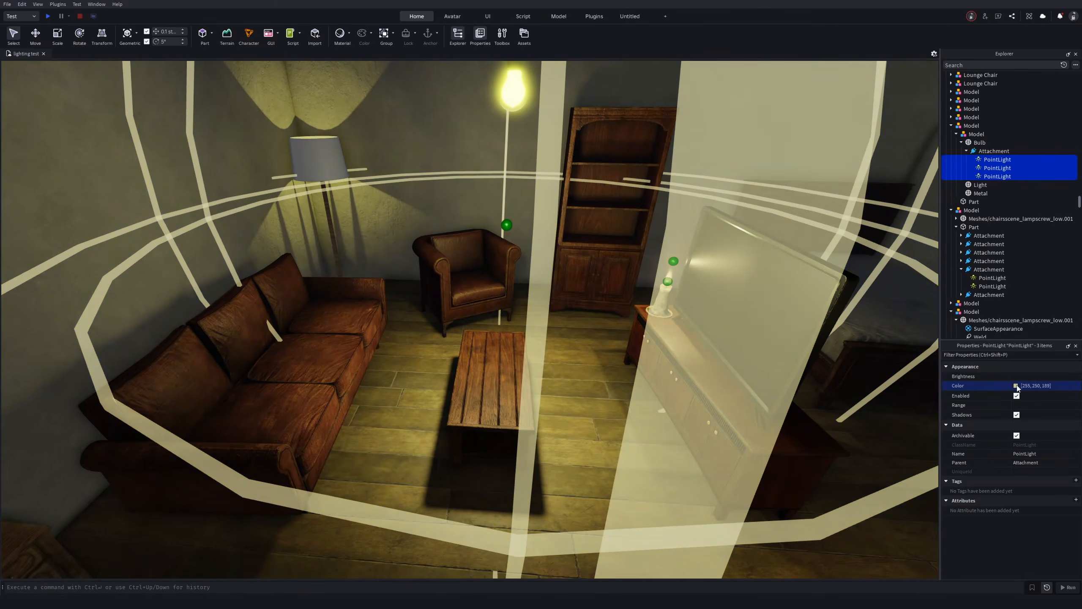
Step: Set the colour of the hanging bulb's three point lights to orange
left_click(1016, 386)
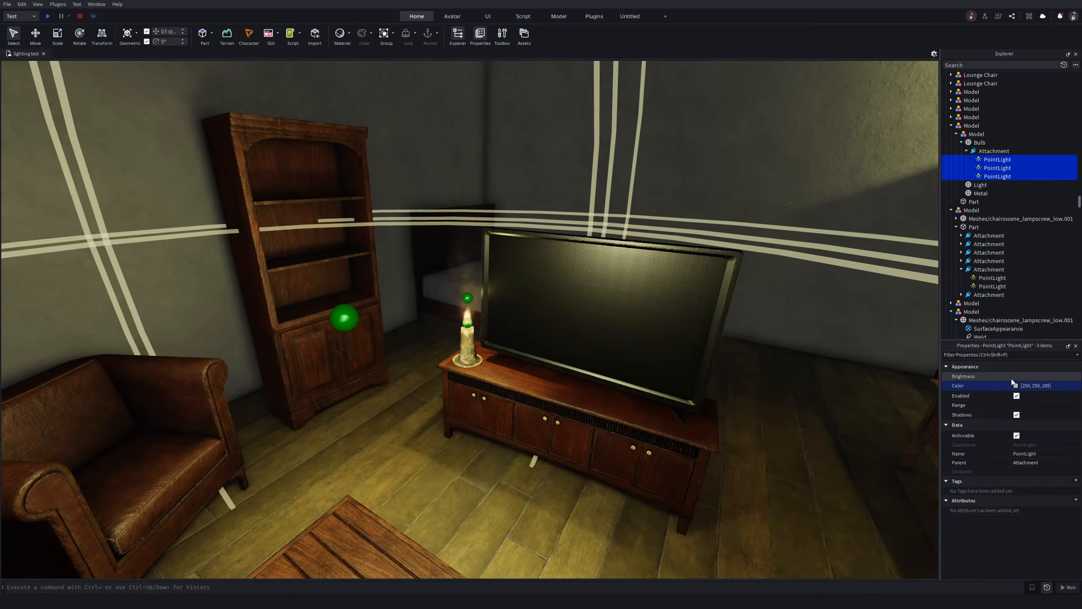
left_click(1014, 384)
left_click(618, 239)
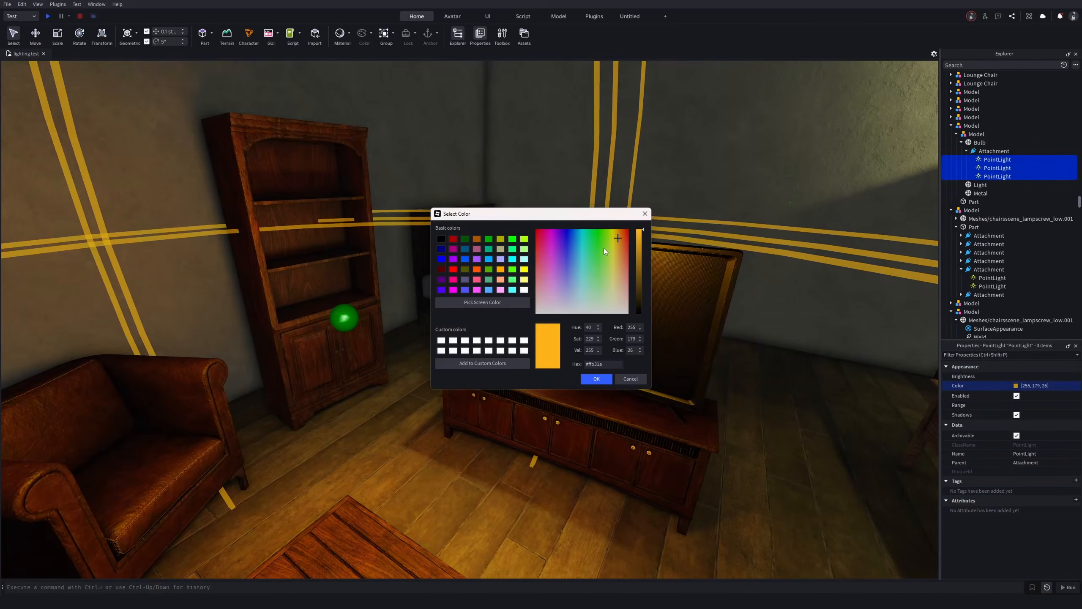
left_click(597, 379)
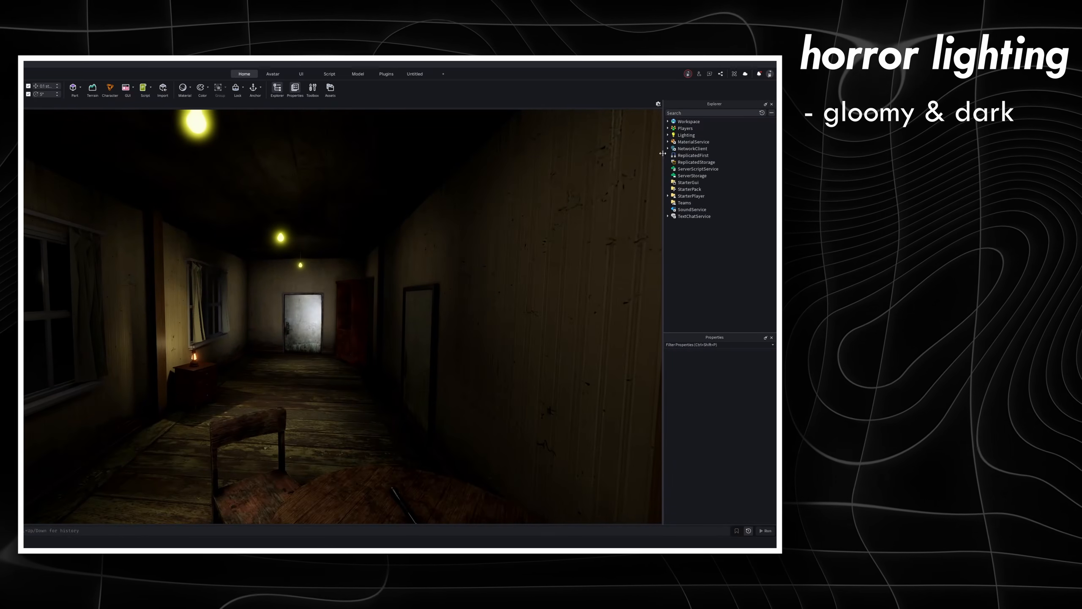
Step: Try a darker grey ambient colour for the Lighting service in the horror hallway scene, and discard it
left_click(686, 135)
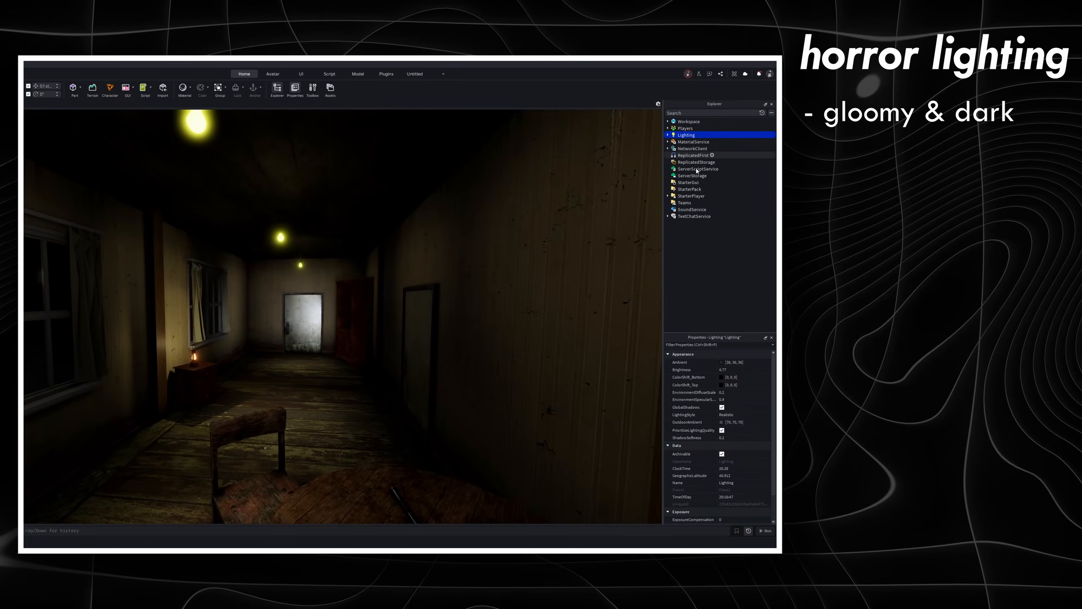
left_click(721, 362)
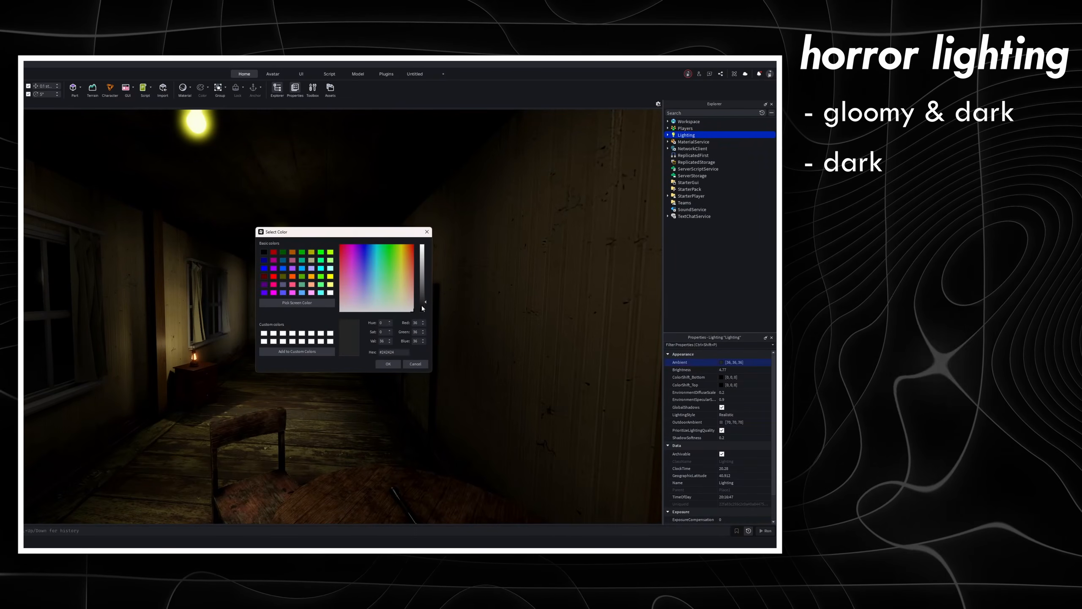
mouse_move(422, 305)
left_mouse_down()
mouse_move(422, 267)
mouse_move(422, 304)
left_mouse_up()
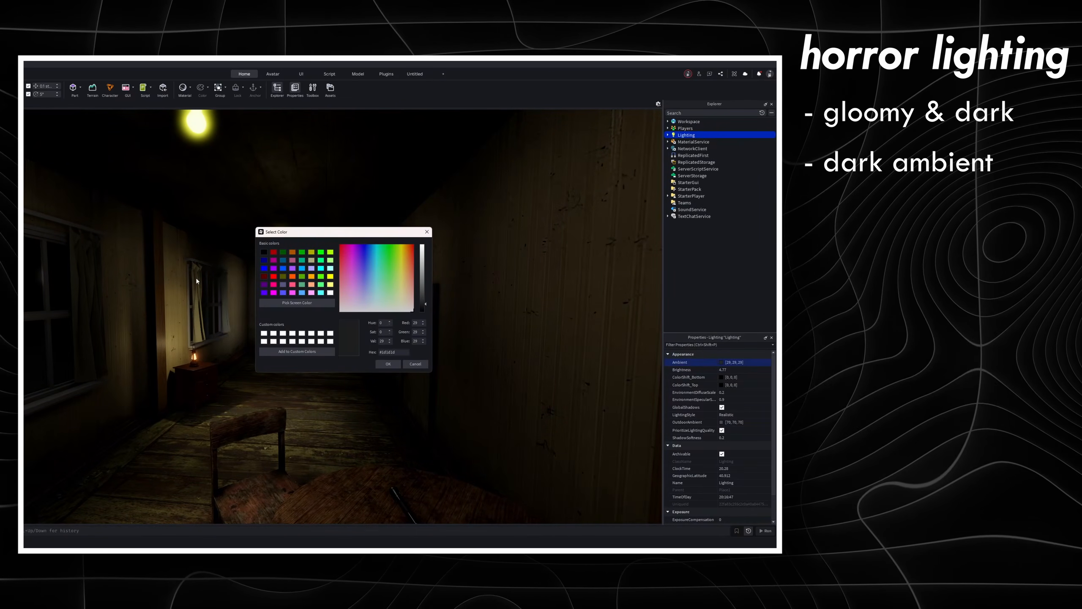
left_click(415, 364)
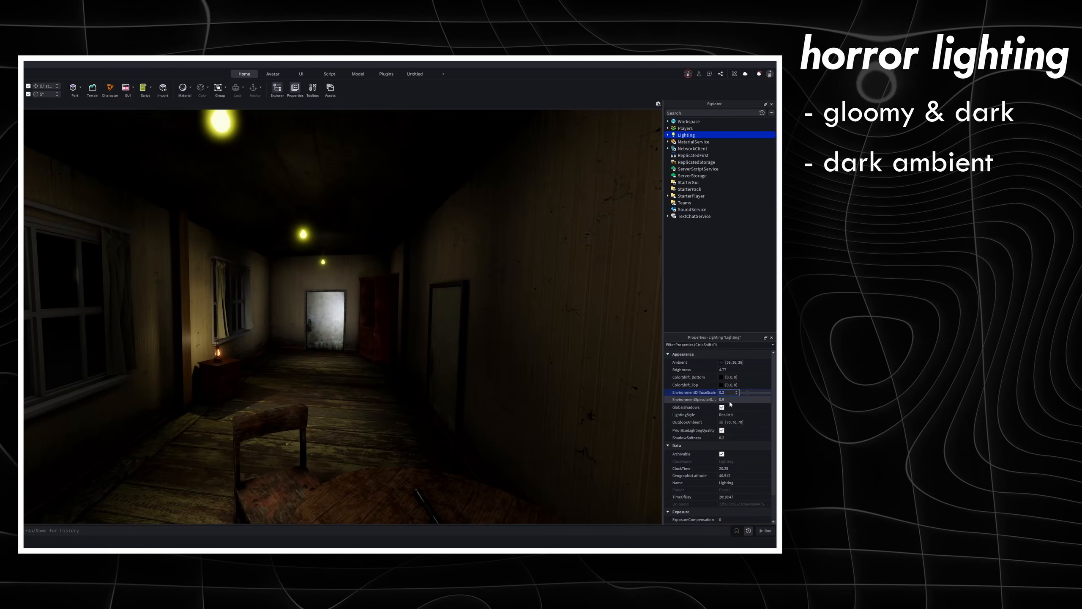
Step: Try other values for the Lighting service's environment specular scale and shadow softness
left_click_drag(745, 400, 768, 399)
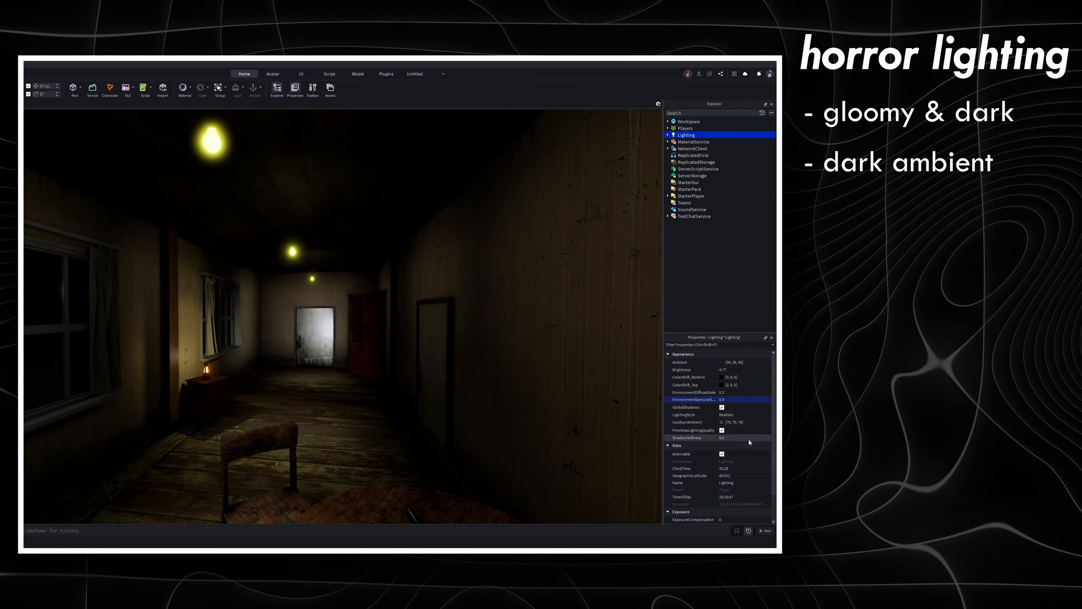
left_click(740, 438)
left_click_drag(747, 438, 765, 442)
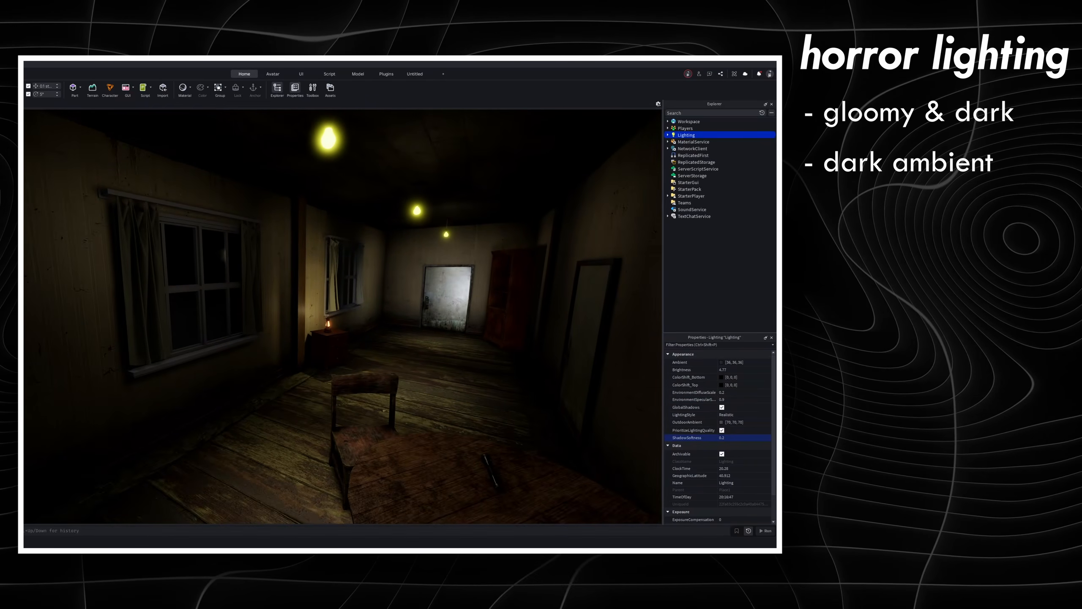
Step: Look through the nearest ceiling bulb's spot lights and attachments, ending on the attachment that holds the two point lights
left_click(670, 217)
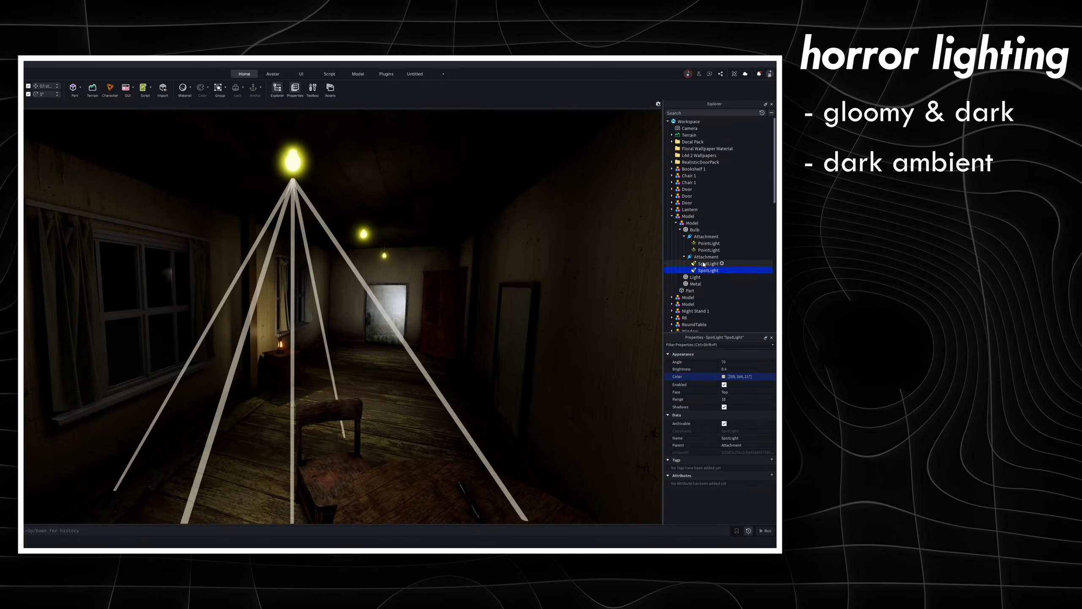
left_click(705, 264)
left_click(705, 256)
left_click(705, 236)
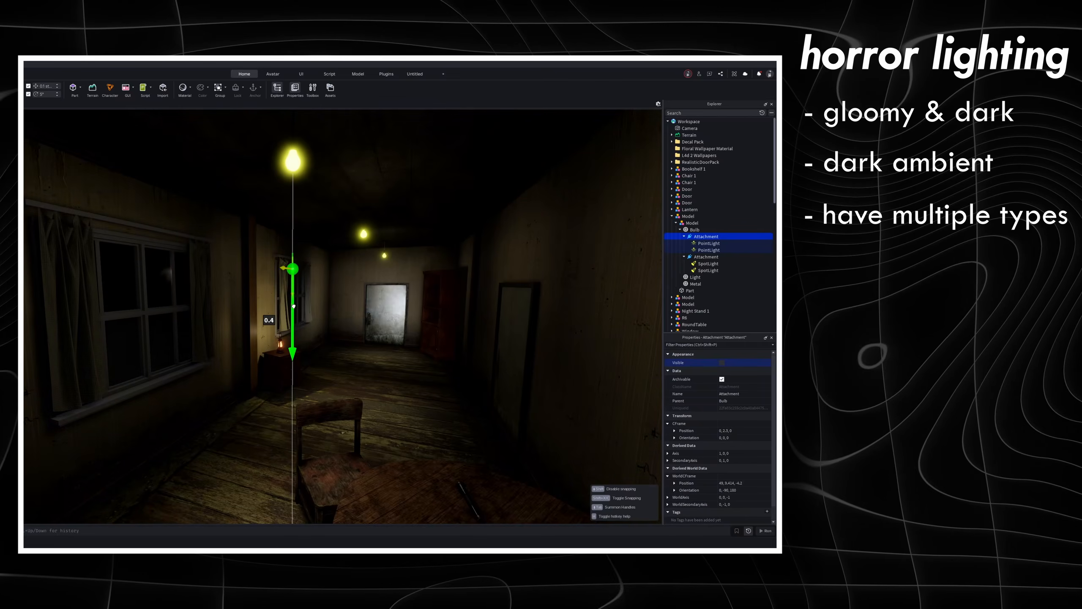
Step: Try moving the bulb's point-light attachment vertically and along its blue axis, undoing each move
right_click_drag(360, 306, 383, 274)
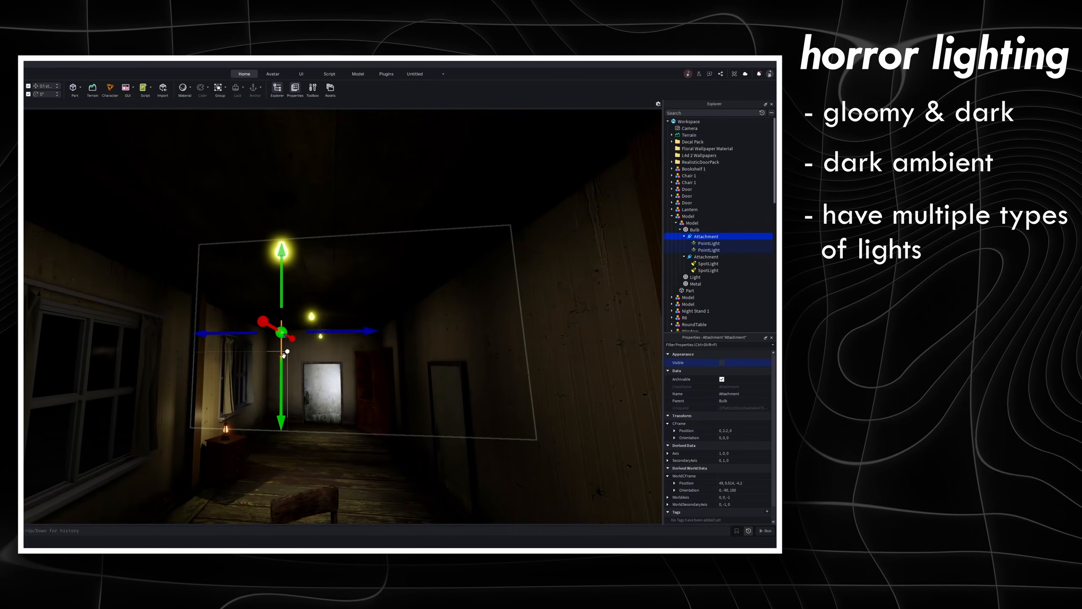
left_click_drag(285, 376, 292, 302)
key("ctrl+z")
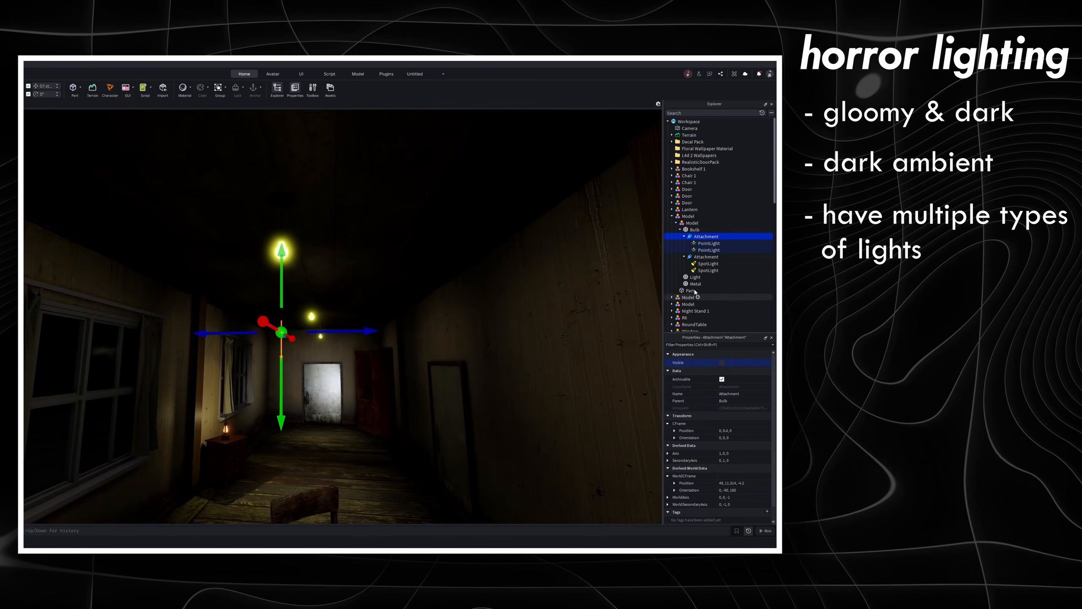
left_click_drag(380, 334, 444, 337)
key("ctrl+z")
Step: Examine the range, colour and brightness of the two point lights in the bulb's first attachment
right_click_drag(348, 387, 361, 276)
scroll(361, 276, "up", 1)
left_click(709, 243)
right_click_drag(426, 351, 465, 326)
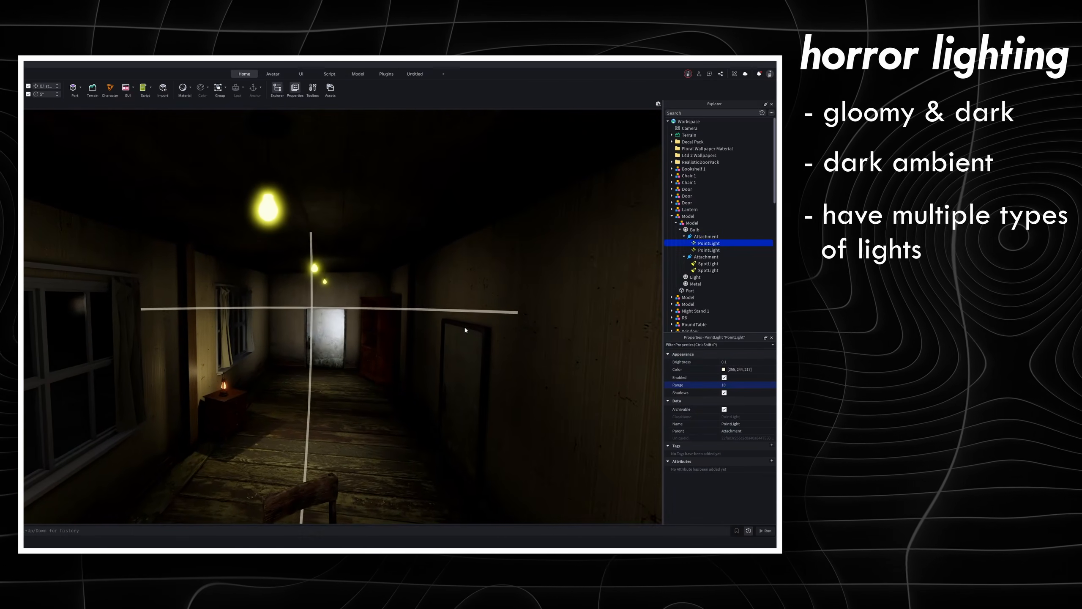
scroll(464, 326, "down", 2)
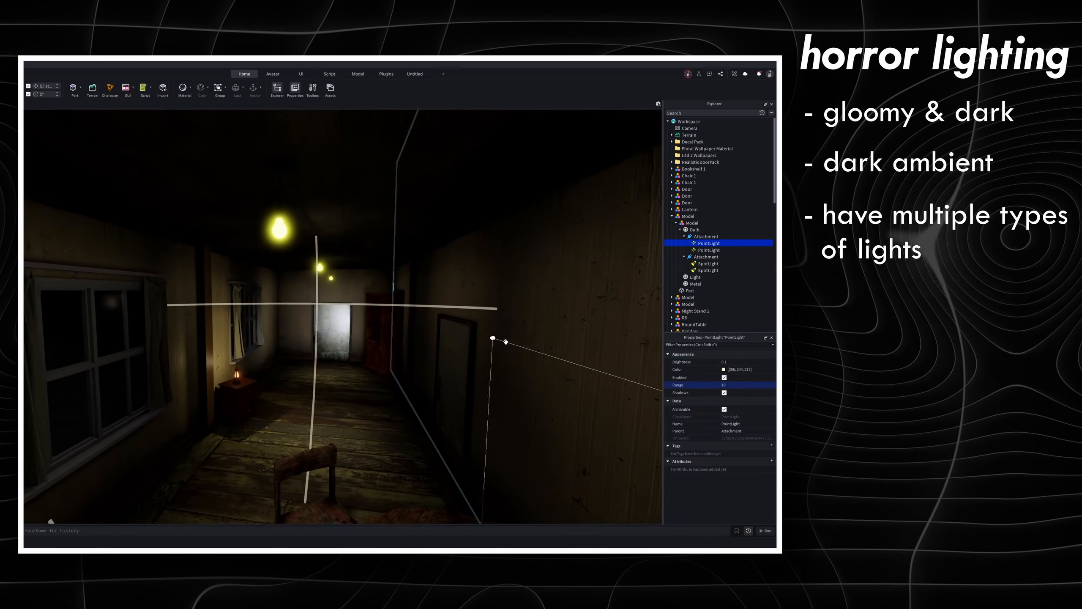
left_click(701, 251)
left_click(703, 245)
mouse_move(328, 271)
right_mouse_down()
mouse_move(366, 265)
mouse_move(344, 262)
right_mouse_up()
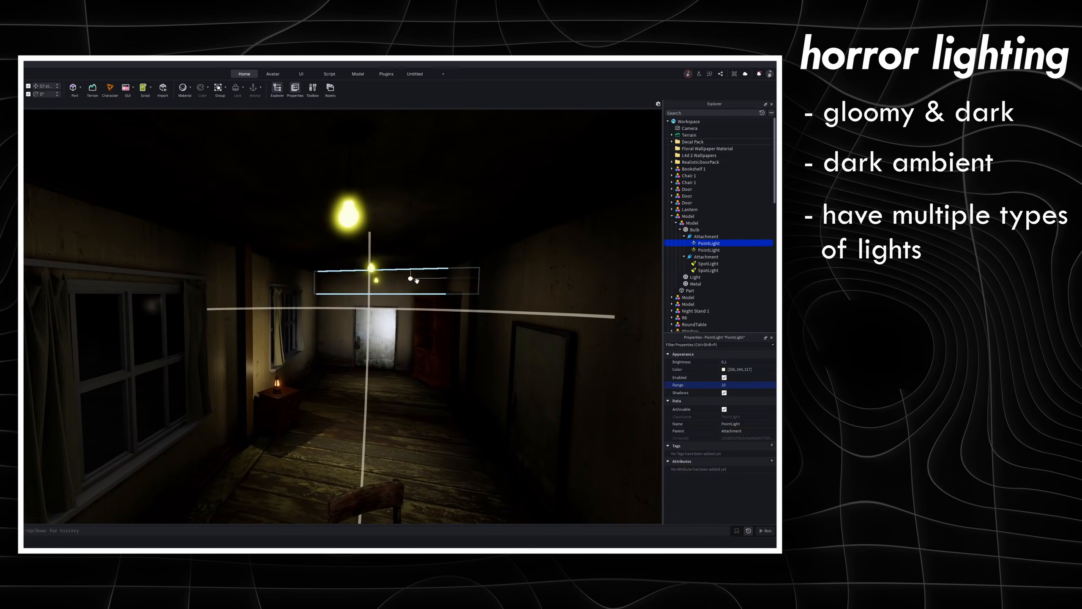
left_click(724, 369)
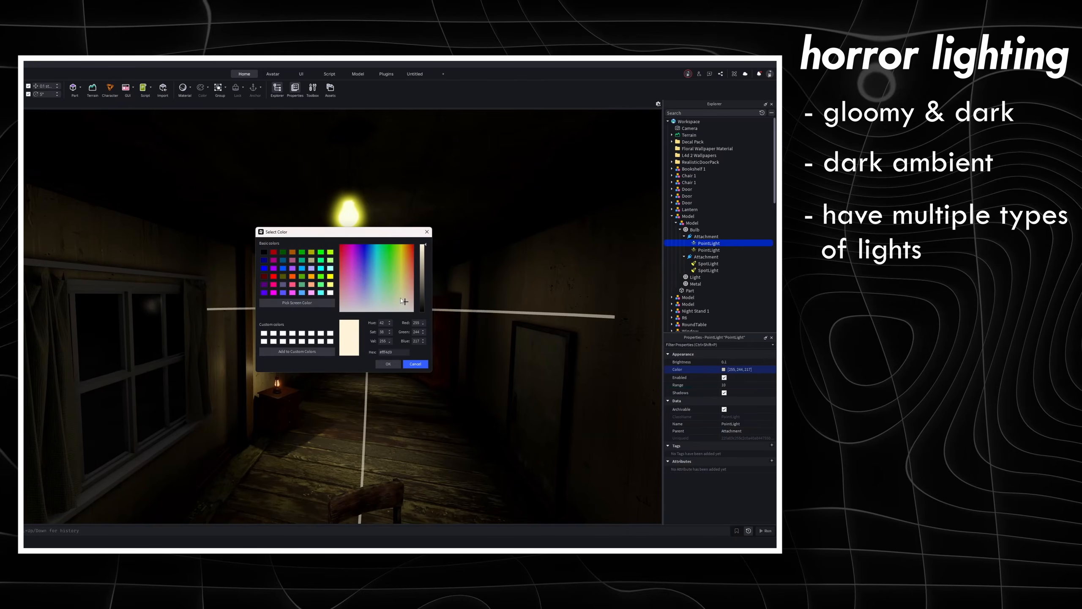
left_click(416, 365)
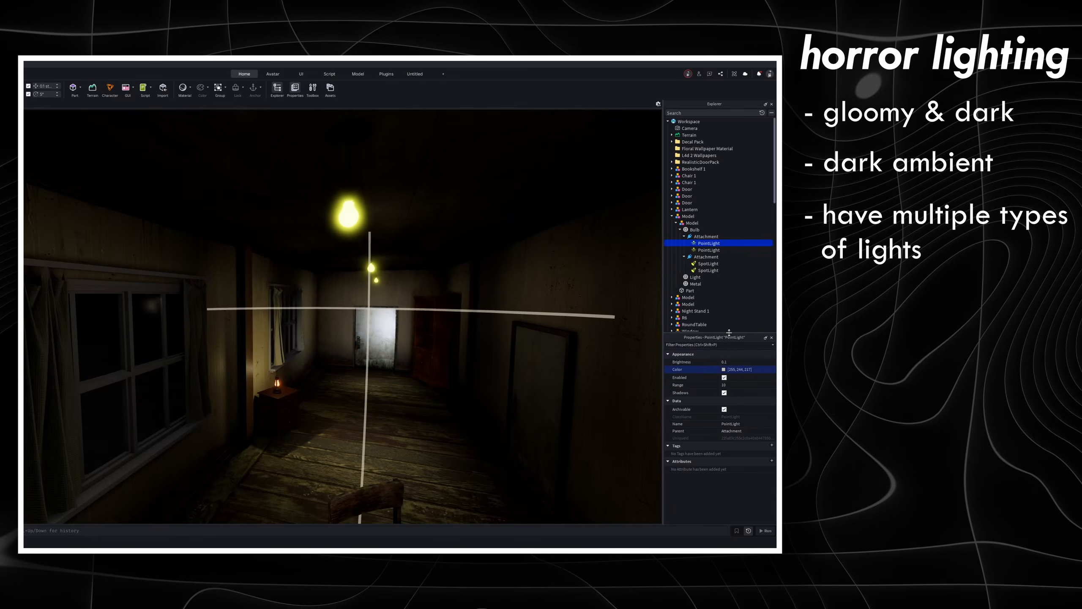
left_click(709, 249)
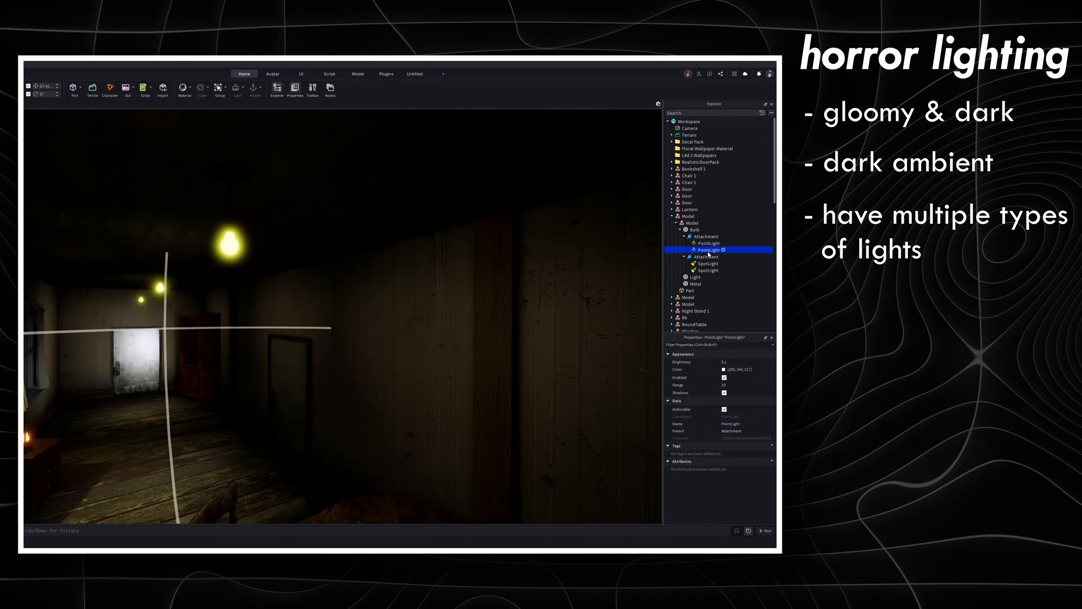
key("Delete")
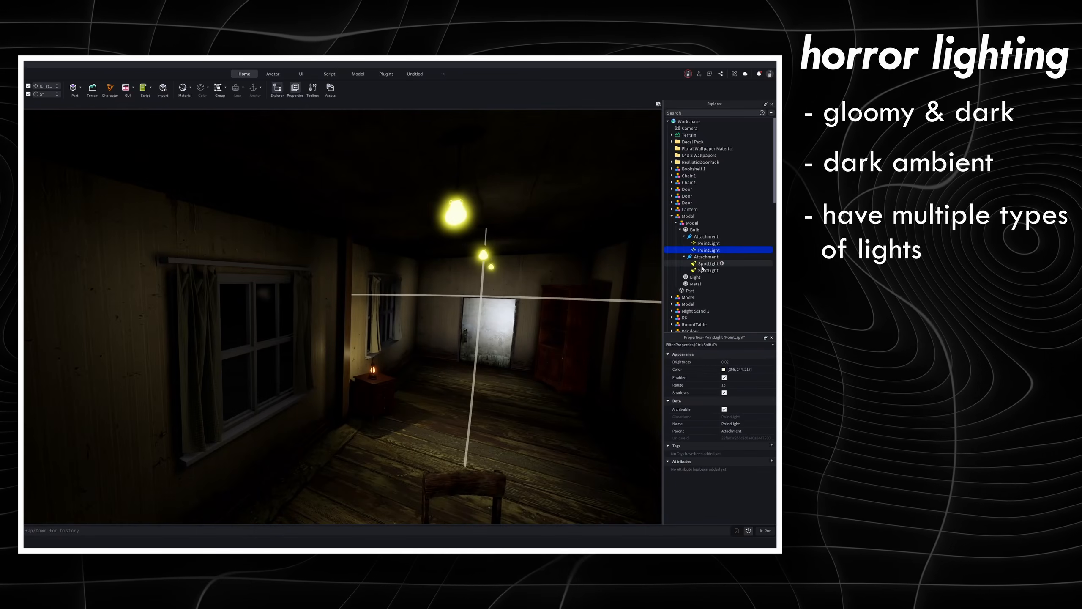
Step: Compare the angle, brightness and floor coverage of the wide and narrow spot lights in the bulb's second attachment
left_click(702, 266)
mouse_move(273, 265)
right_mouse_down()
mouse_move(277, 277)
mouse_move(289, 268)
right_mouse_up()
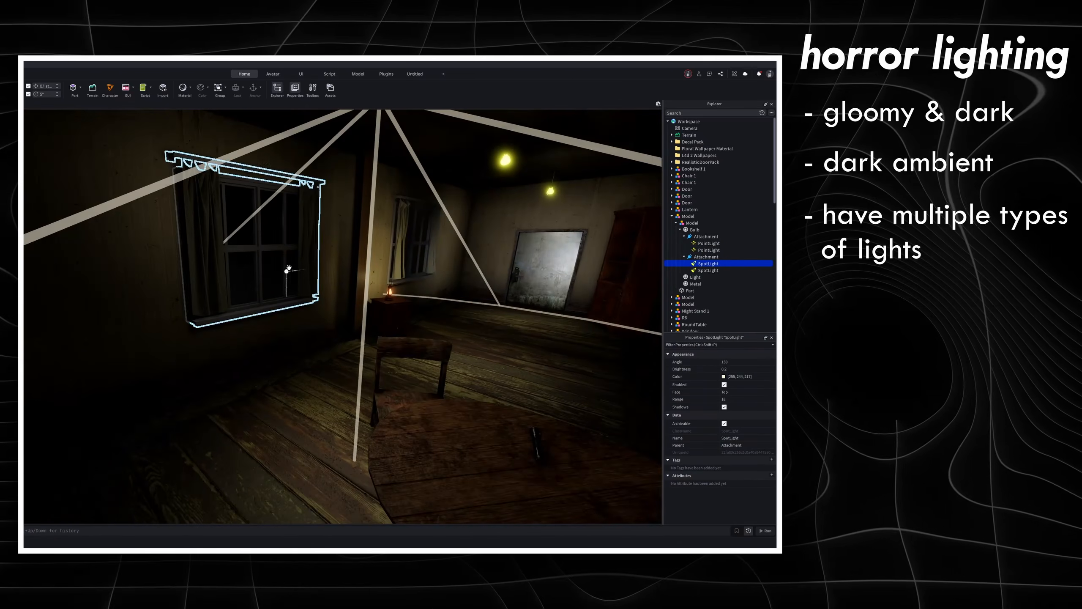
key("a")
right_click_drag(310, 440, 232, 357)
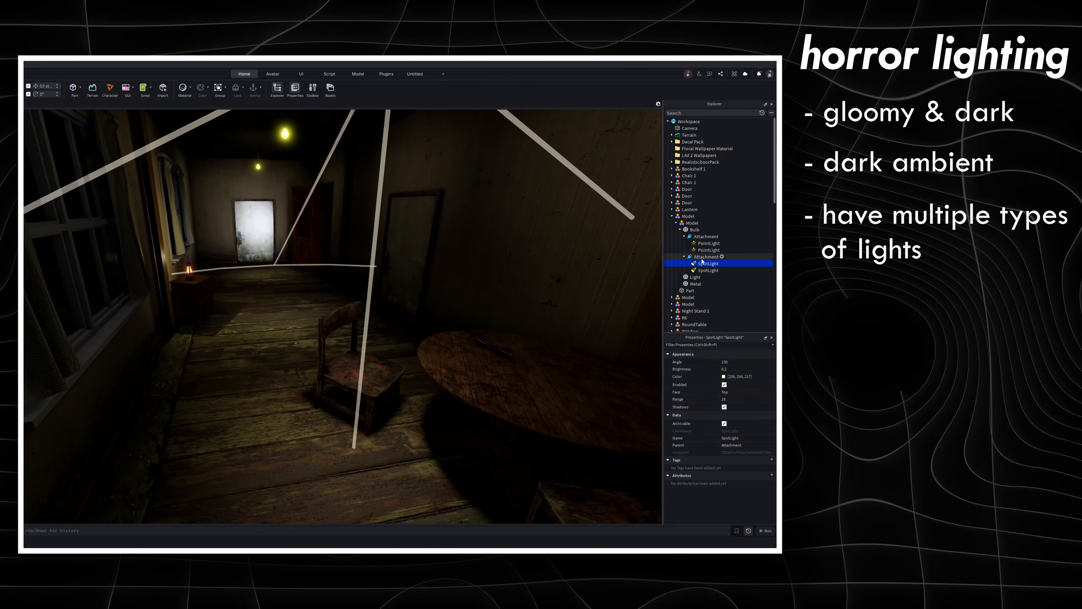
left_click(706, 271)
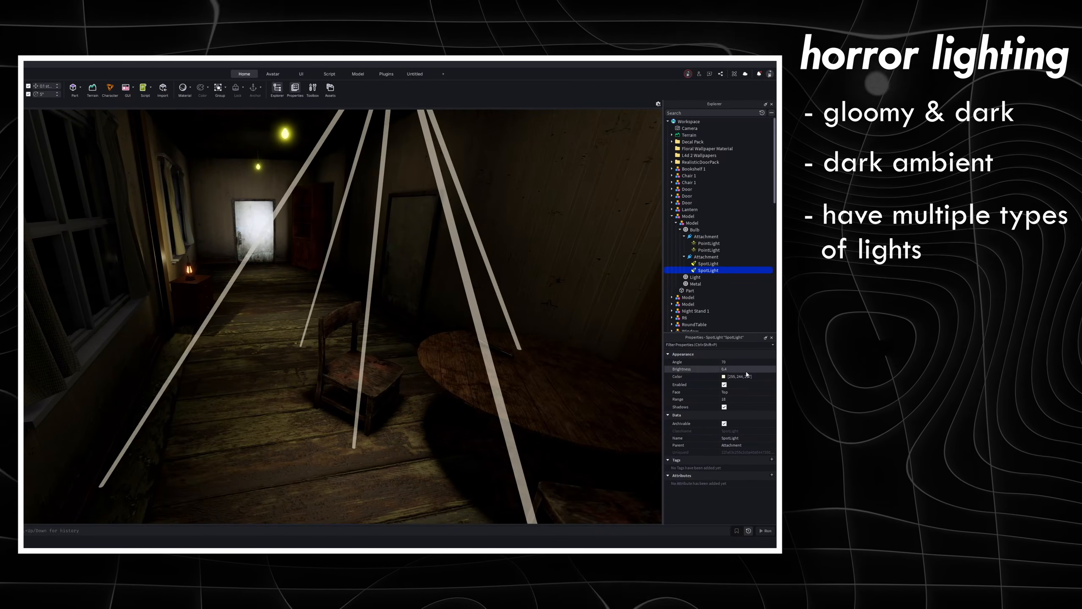
left_click(705, 263, "ctrl")
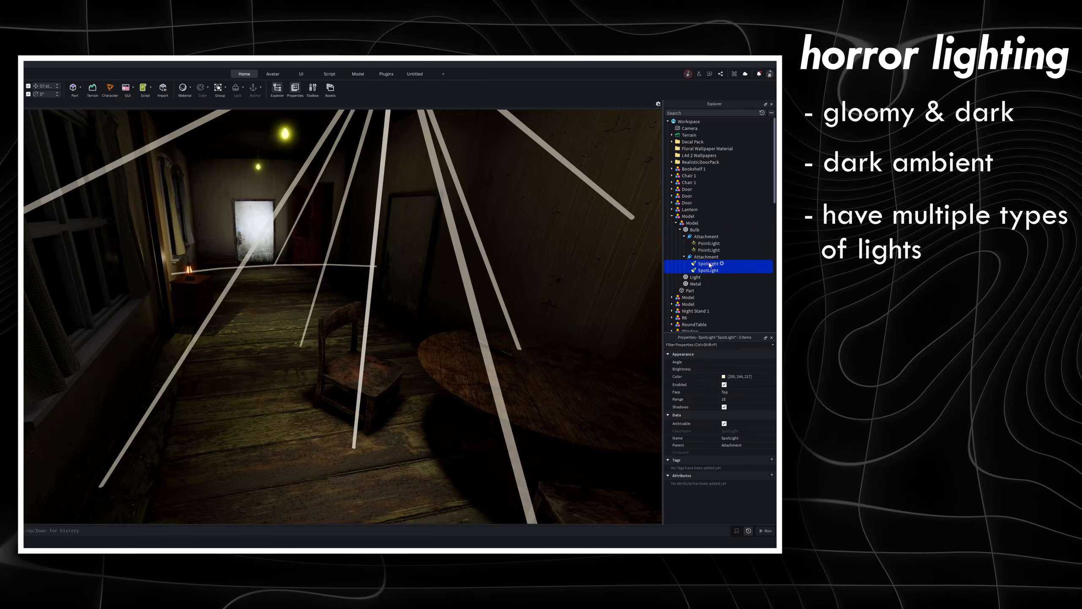
left_click(710, 265)
key("f")
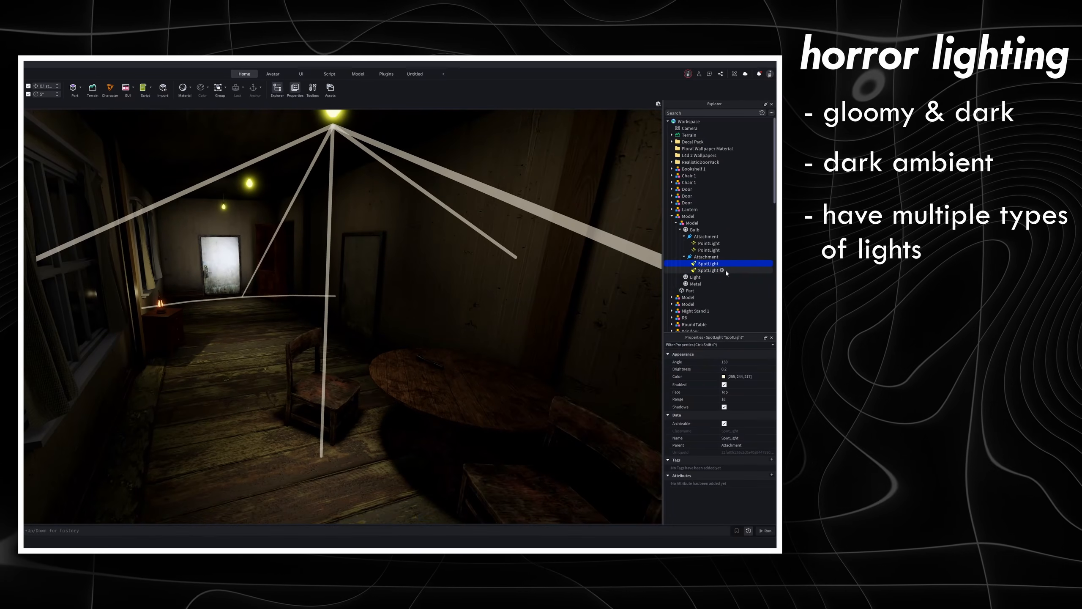
left_click(724, 270)
key("f")
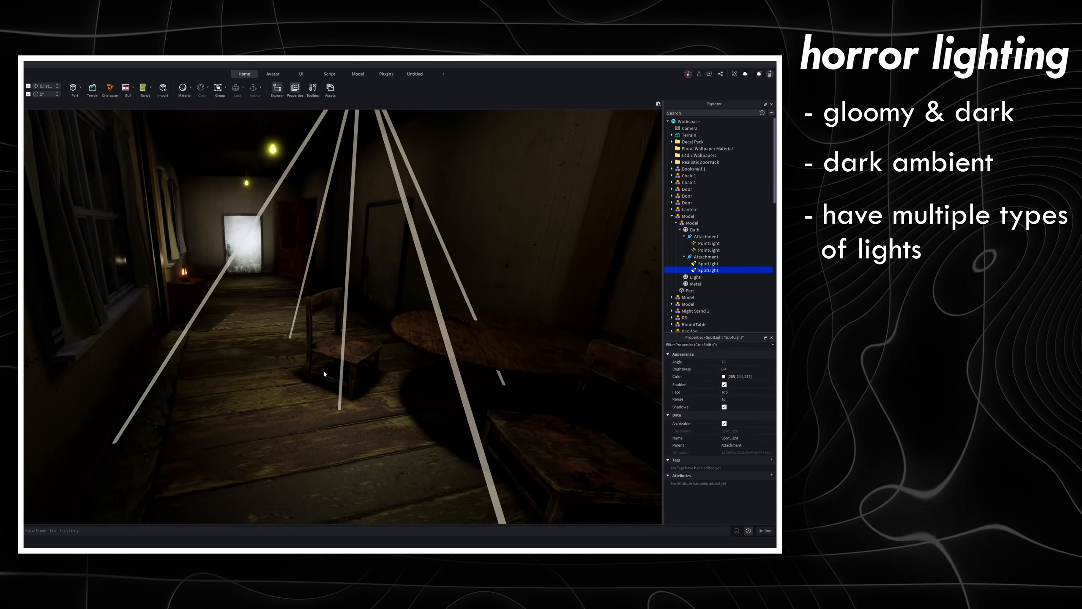
right_click_drag(323, 370, 323, 370)
right_click_drag(380, 332, 381, 333)
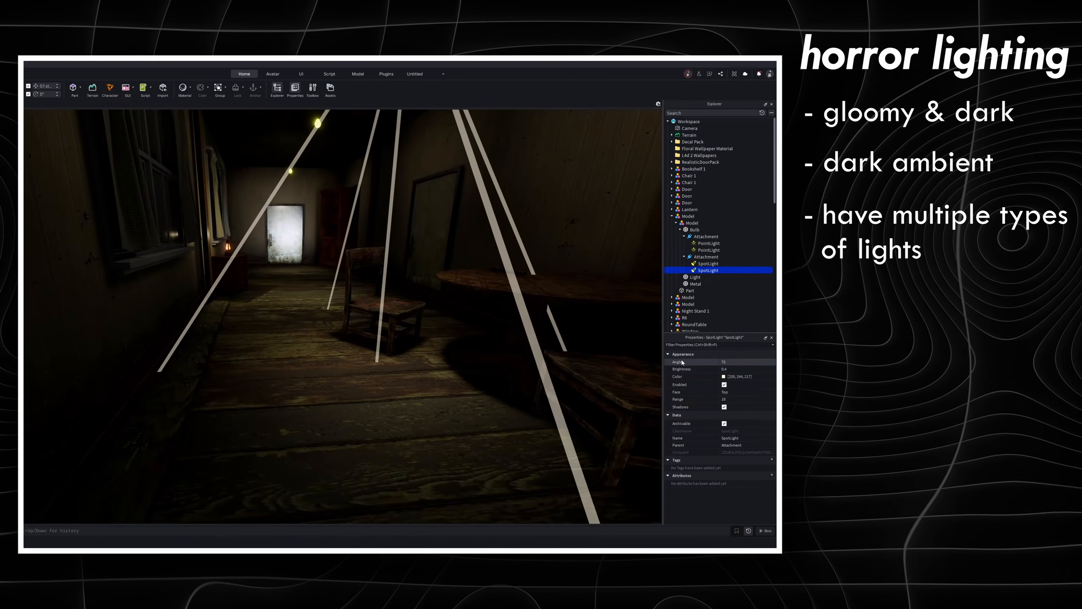
Step: Try a higher brightness on the bulb's narrow spot light twice, undoing the change each time
left_click(749, 369)
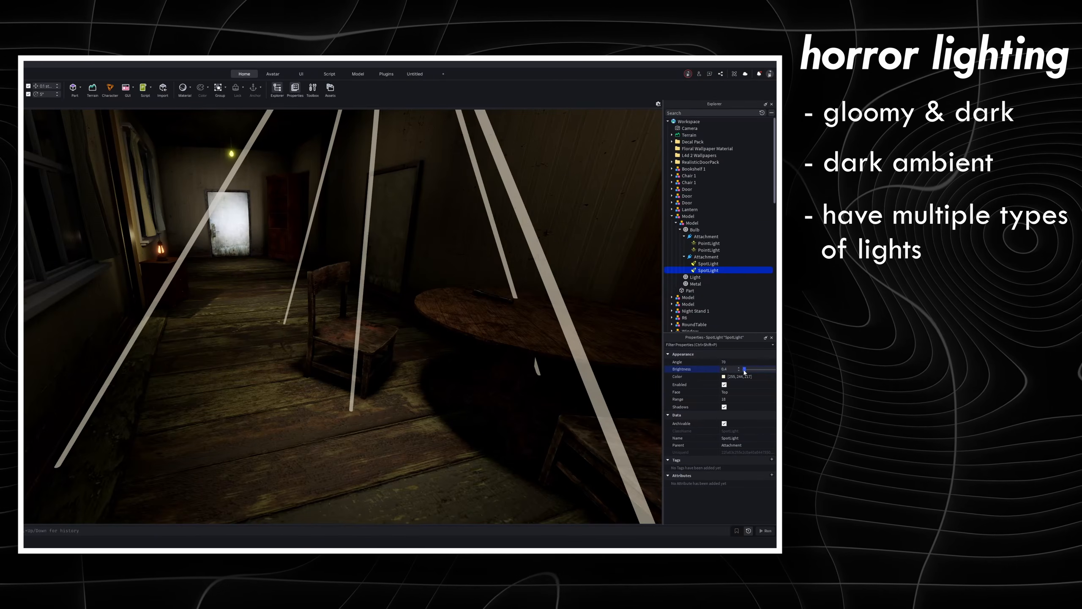
left_click_drag(744, 370, 748, 373)
right_click_drag(614, 328, 613, 328)
key("ctrl+z")
left_click(748, 369)
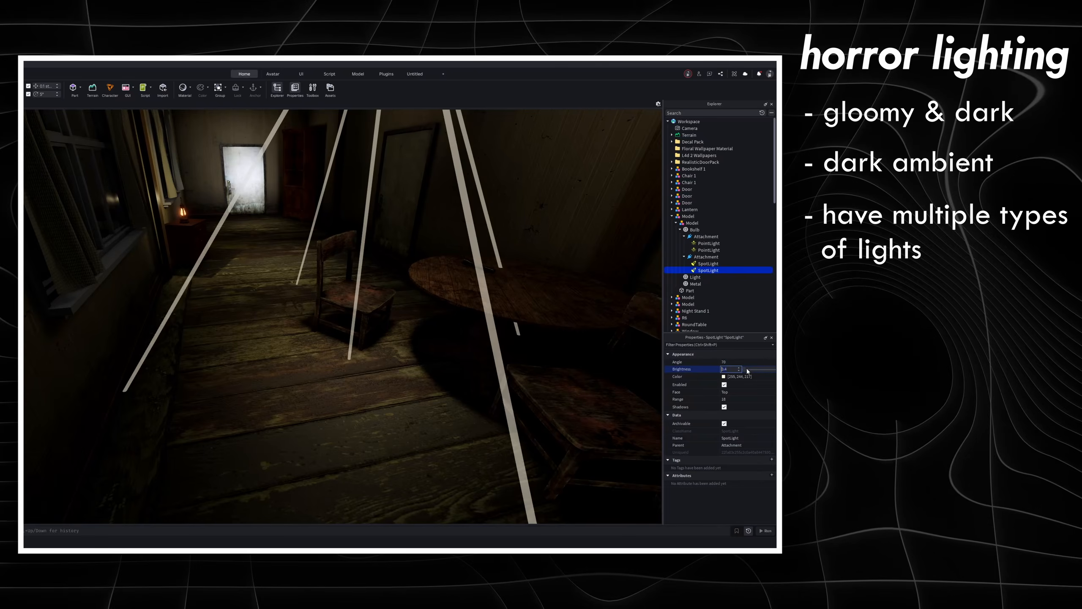
left_click_drag(747, 370, 750, 371)
right_click_drag(427, 361, 427, 361)
key("ctrl+z")
right_click_drag(351, 337, 351, 337)
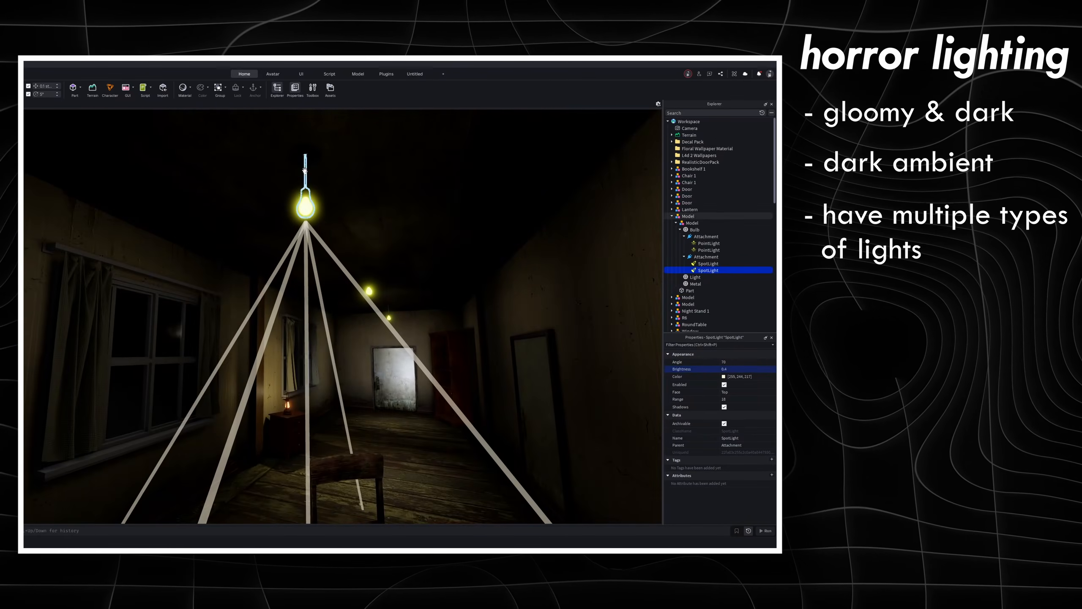
Step: Look over the hallway's ceiling bulbs, nightstand lantern and round table to compare where the light sources are placed
left_click(350, 242)
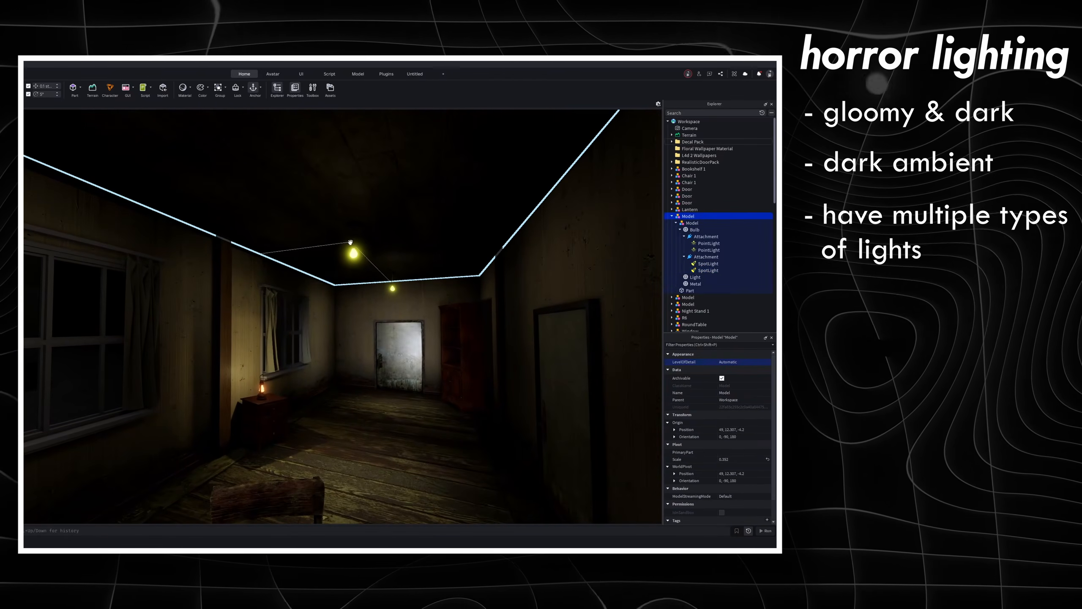
key("s")
right_click_drag(350, 242, 350, 242)
left_click(358, 398)
left_click(358, 398)
right_click_drag(357, 399, 358, 399)
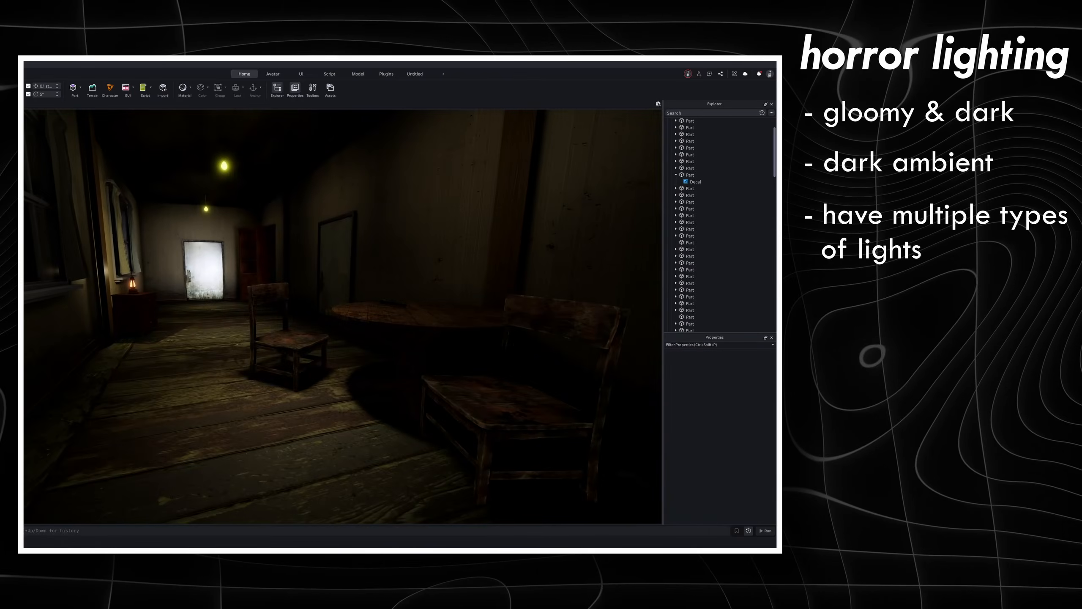
right_click_drag(281, 321, 281, 321)
right_click_drag(393, 409, 393, 409)
key("w")
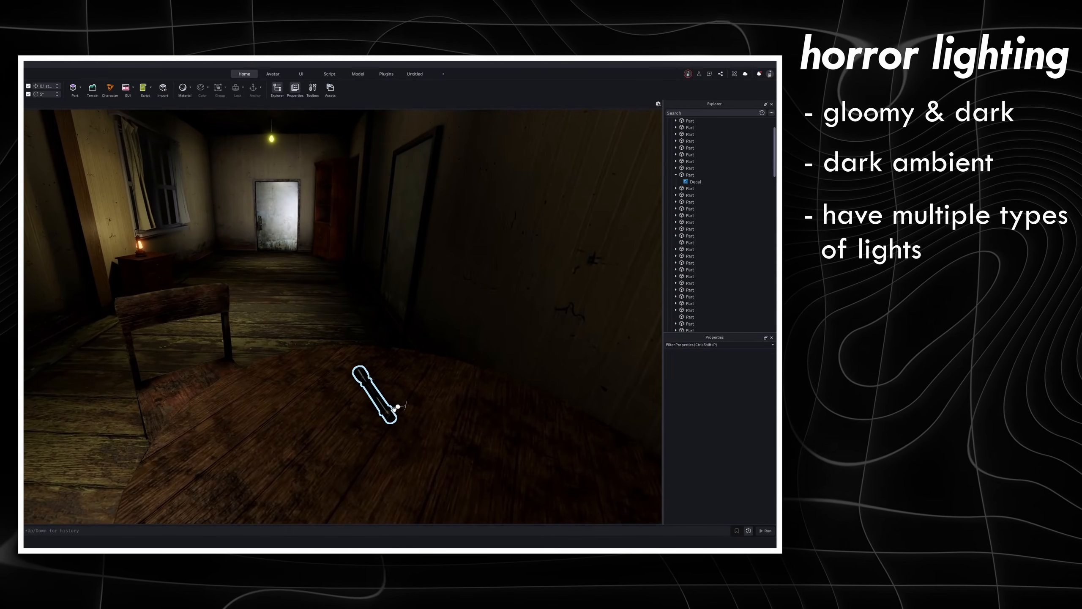
key("w")
key("a")
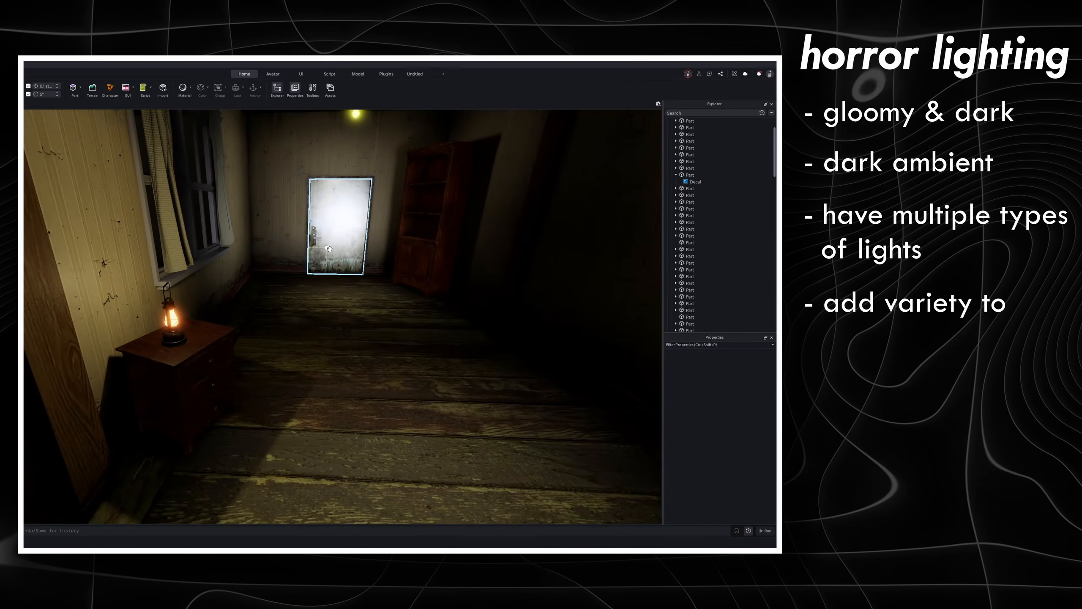
right_click_drag(335, 230, 362, 205)
right_click_drag(323, 258, 333, 273)
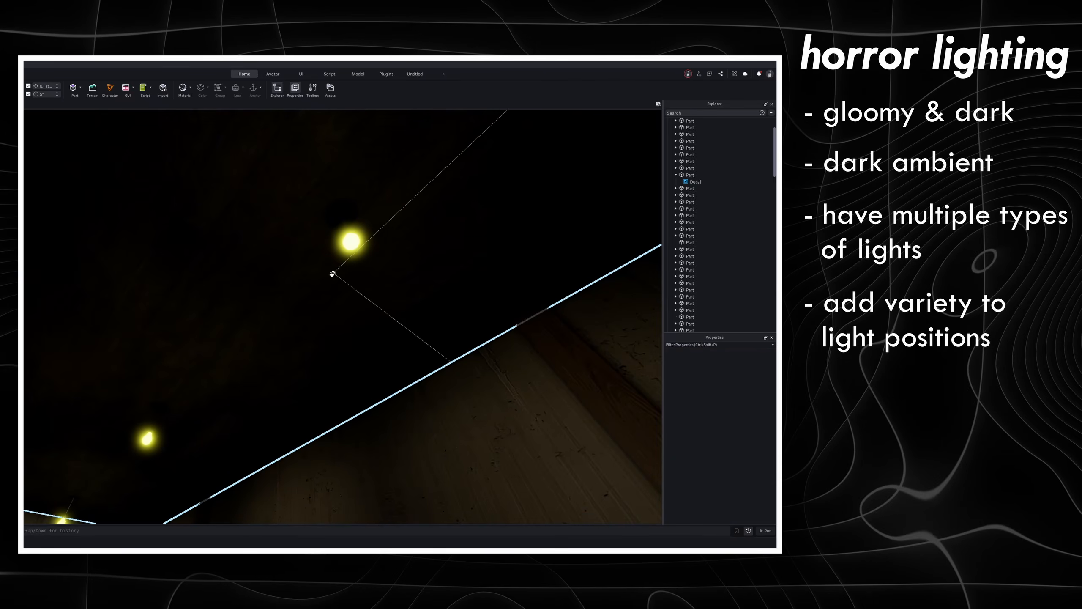
right_click_drag(213, 375, 213, 375)
key("s")
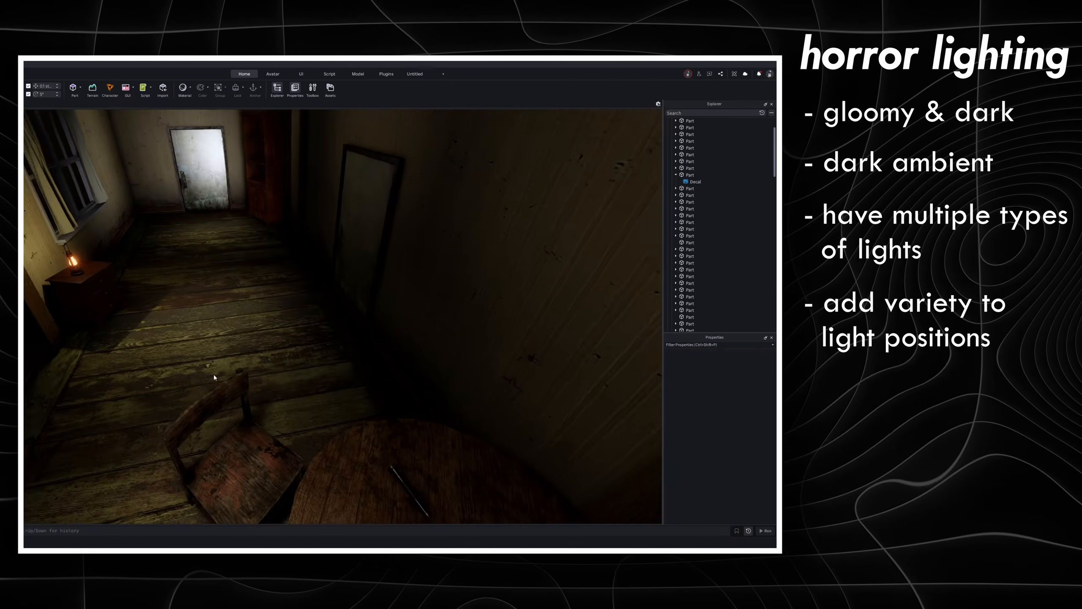
Step: Try moving the flashlight on the round table to several other spots, undoing each move
left_click(365, 475)
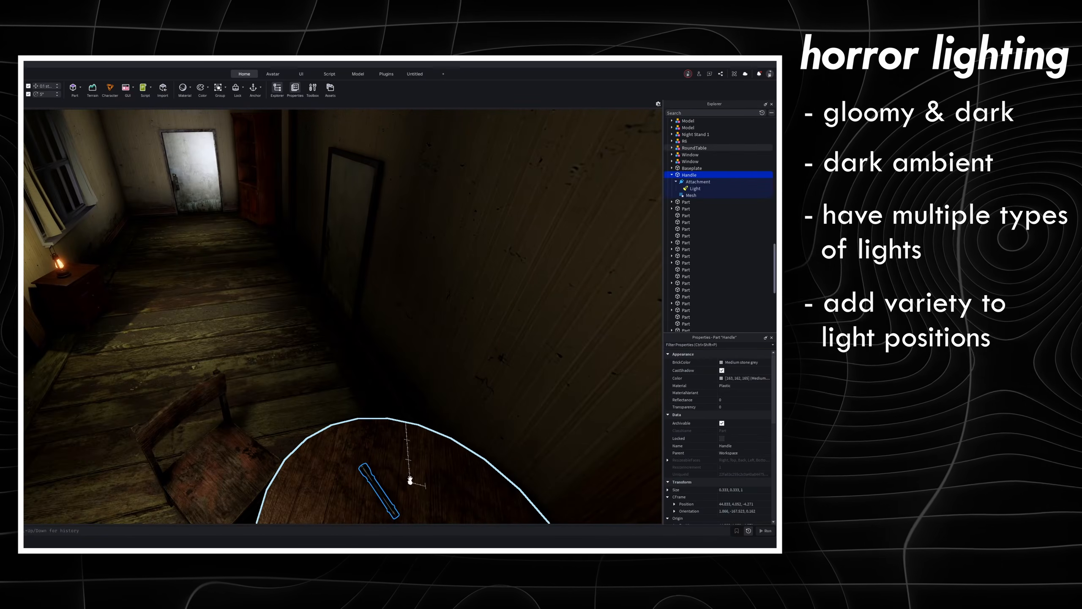
left_click_drag(431, 465, 495, 418)
key("ctrl+z")
right_click_drag(495, 417, 411, 429)
left_click_drag(443, 463, 308, 437)
right_click_drag(308, 437, 324, 390)
key("d")
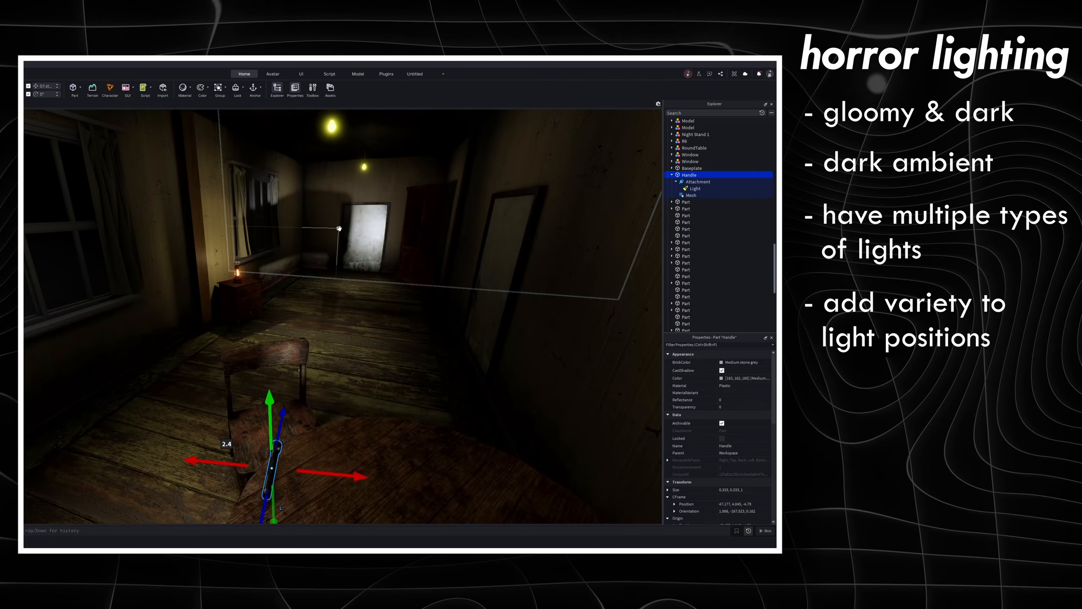
key("ctrl+z")
right_click_drag(360, 415, 351, 280)
key("w")
key("w")
left_click_drag(292, 399, 138, 399)
key("ctrl+z")
Step: Examine the coverage of the lantern's point lights in relation to the ceiling bulbs and the table area
right_click_drag(317, 313, 244, 283)
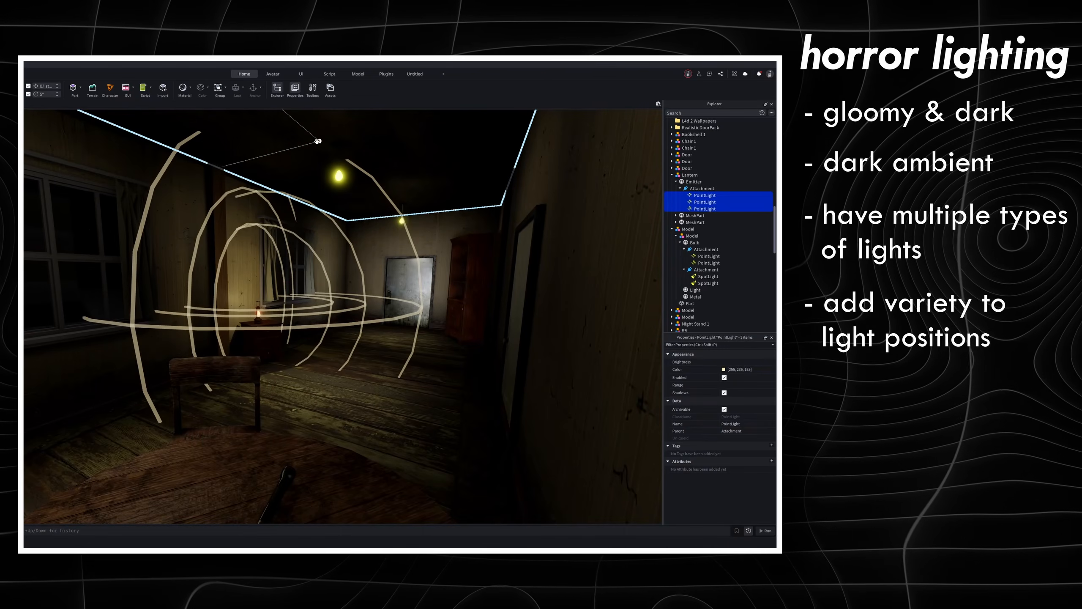
right_click_drag(248, 255, 292, 207)
key("w")
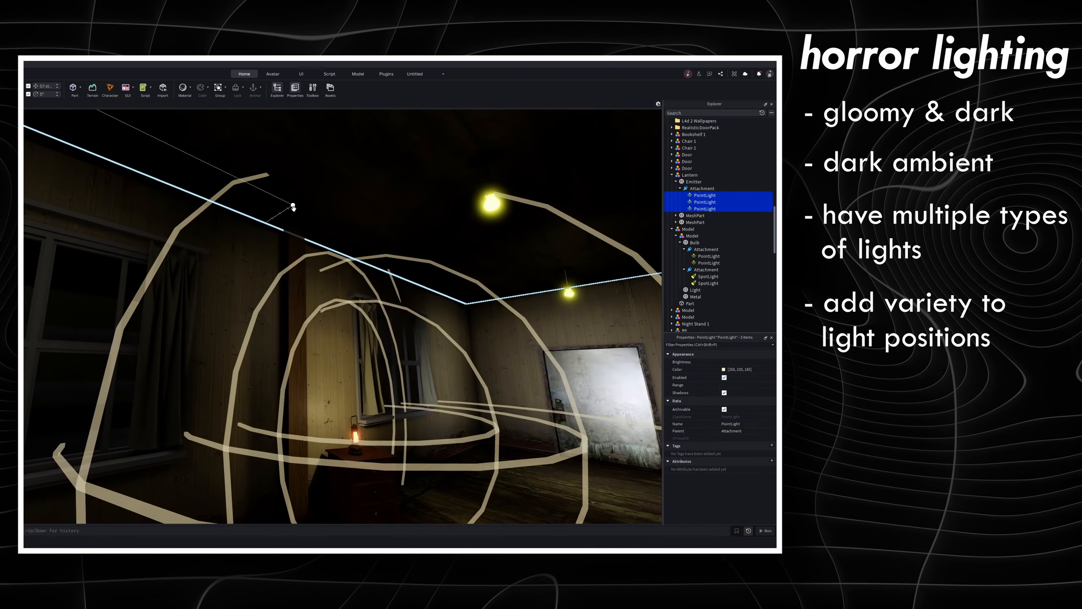
right_click_drag(318, 346, 292, 374)
key("w")
key("s")
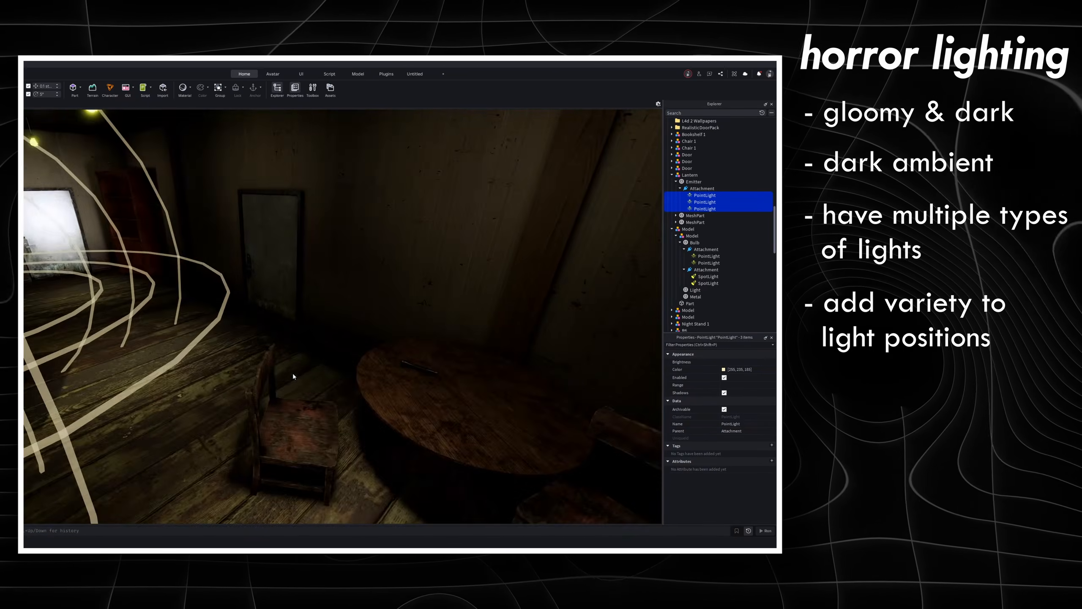
key("w")
Step: Try shifting the flashlight off its place on the tabletop again, undoing the move
left_click(362, 368)
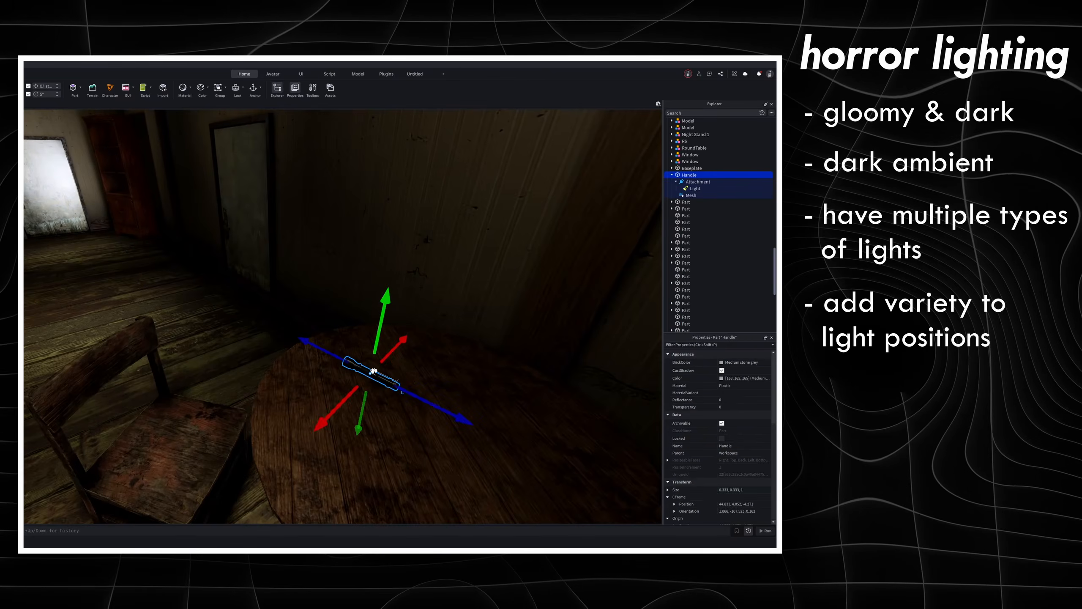
right_click_drag(362, 370, 361, 369)
left_click_drag(366, 378, 483, 370)
key("ctrl+z")
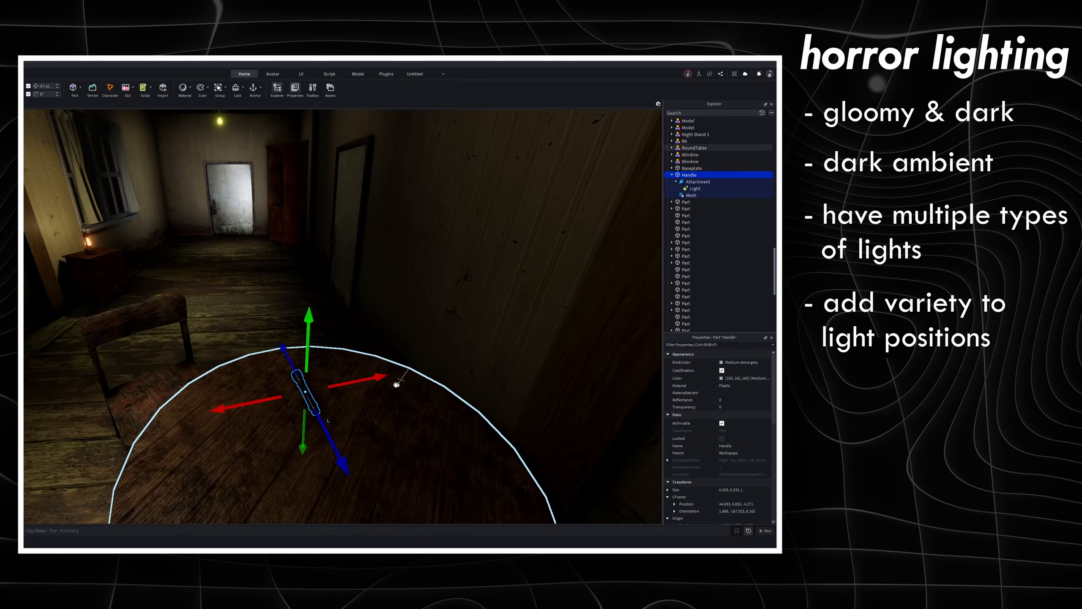
left_click_drag(381, 379, 386, 378)
Step: Try a range of 60, a higher brightness and a wider angle on the flashlight's spot light
left_click(695, 188)
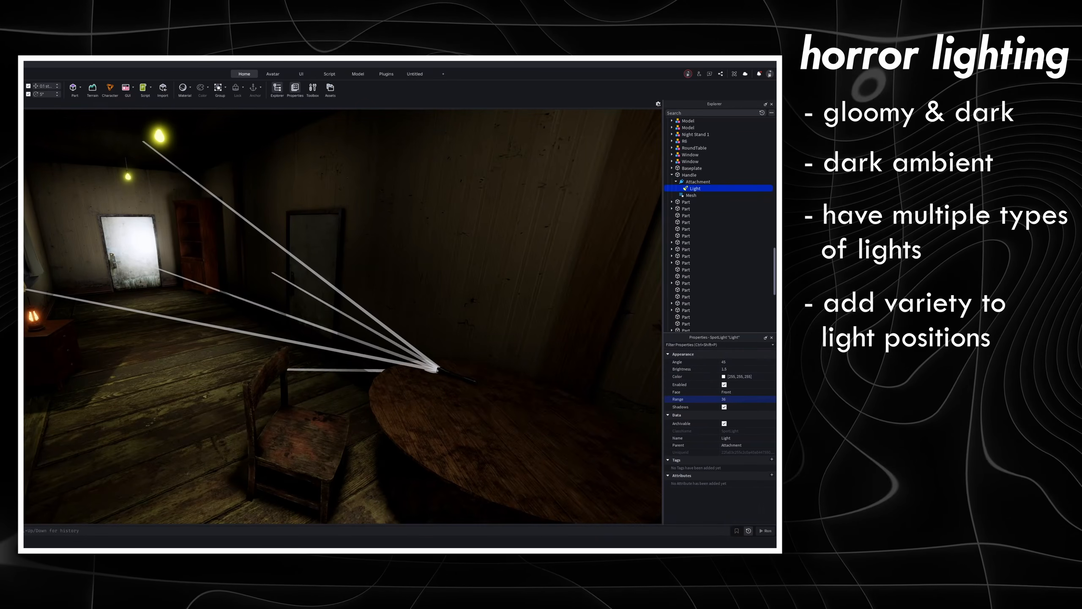
right_click_drag(316, 288, 317, 288)
right_click_drag(210, 220, 209, 220)
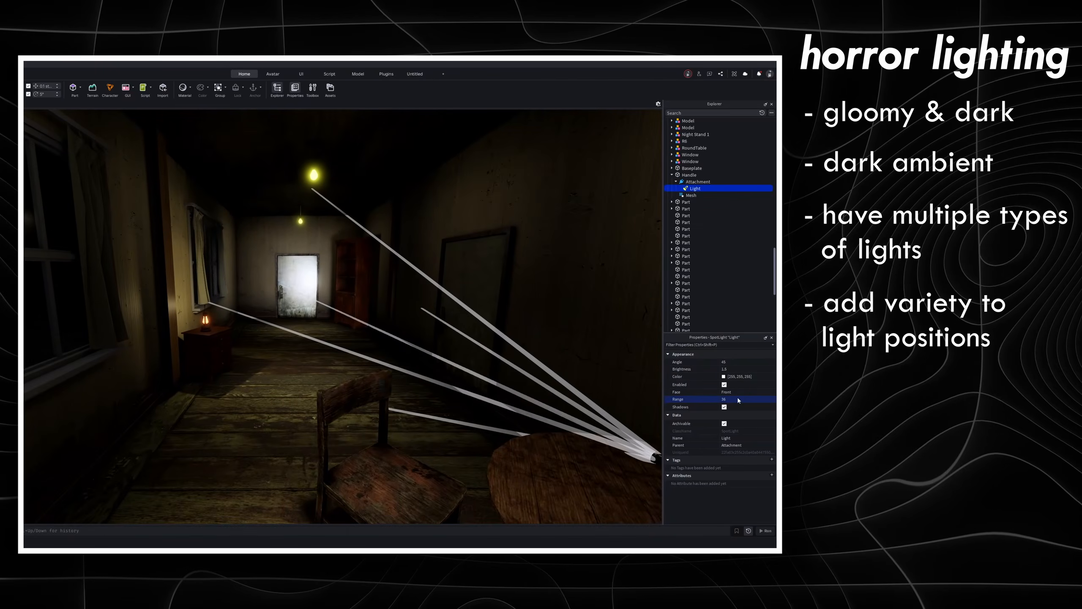
left_click(752, 399)
type("60")
key("Return")
right_click_drag(391, 241, 391, 241)
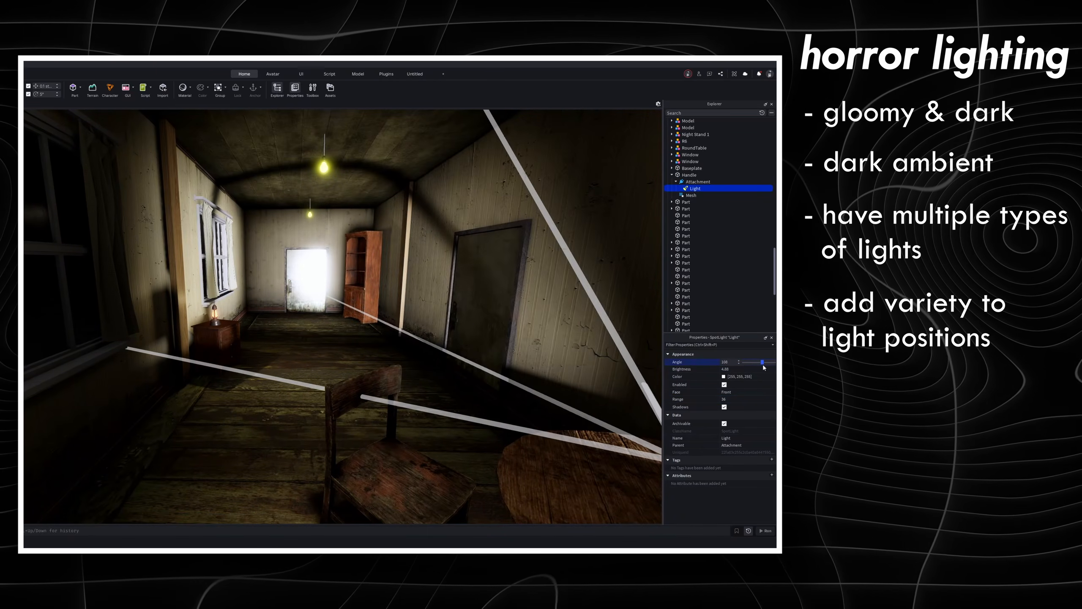
left_click_drag(763, 367, 753, 367)
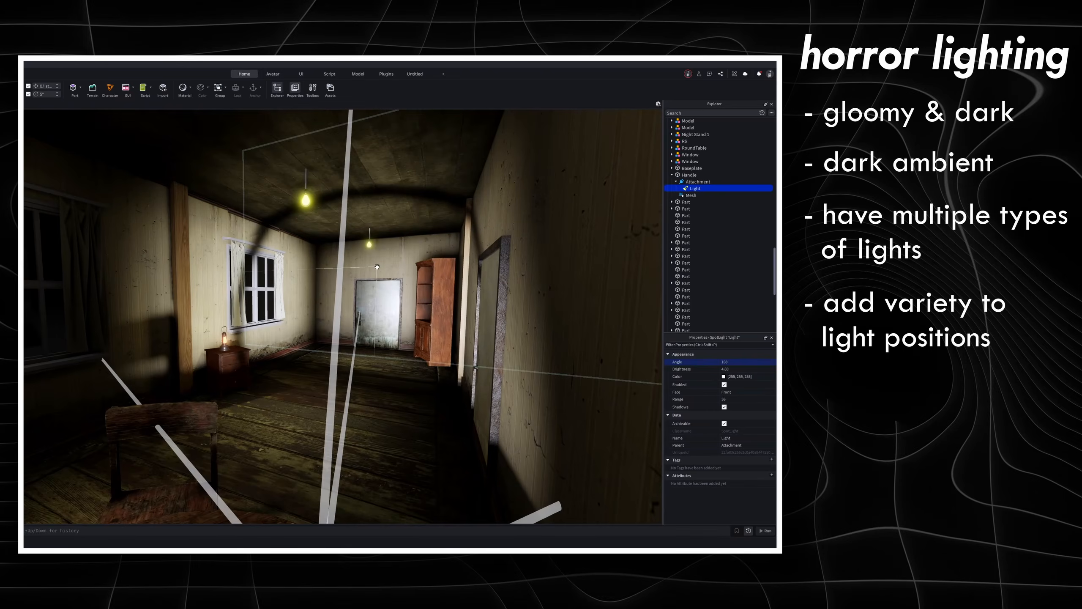
right_click_drag(376, 267, 376, 267)
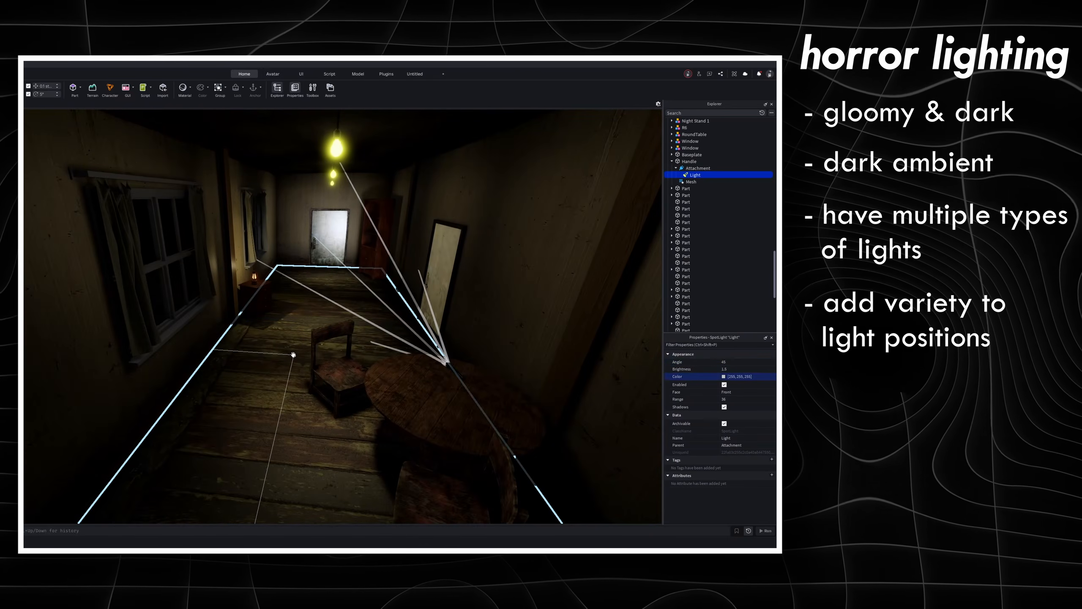
Step: Try a duplicate of the flashlight on the hallway floor, deleting the copy again
key("w")
right_click_drag(294, 353, 294, 353)
key("s")
key("w")
right_click_drag(415, 344, 414, 345)
key("s")
key("ctrl+d")
left_click_drag(436, 344, 26, 246)
key("s")
right_click_drag(27, 246, 26, 244)
key("s")
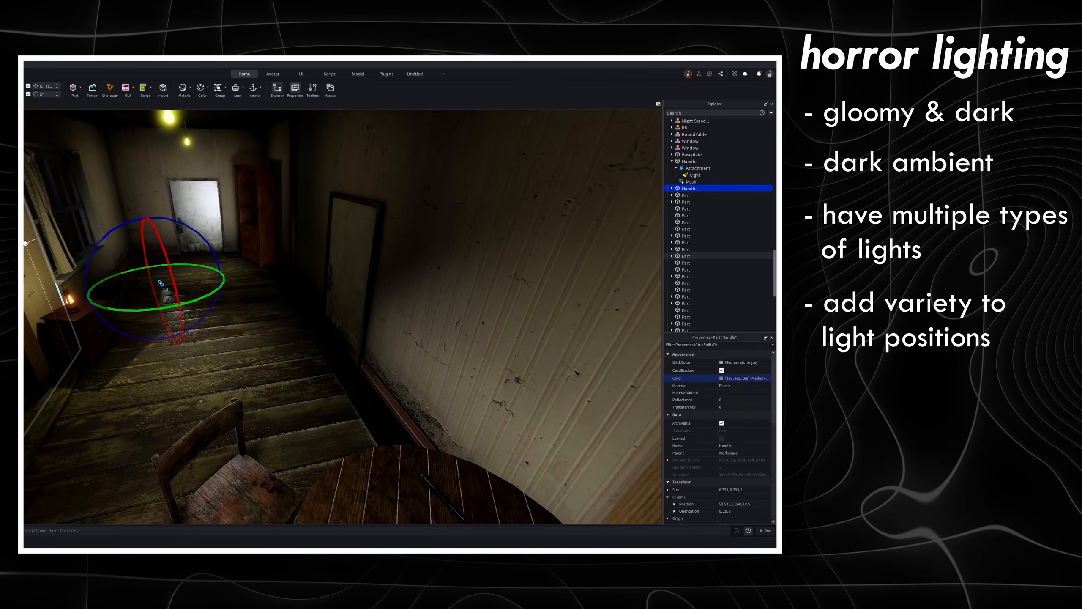
key("Delete")
Step: Examine the grime decal parts along the wall bases and upper wall edges around the doors and windows
right_click_drag(234, 221, 288, 230)
key("w")
left_click(259, 342)
right_click_drag(259, 341, 260, 342)
right_click_drag(113, 369, 203, 422)
right_click_drag(282, 275, 282, 275)
left_click(251, 314)
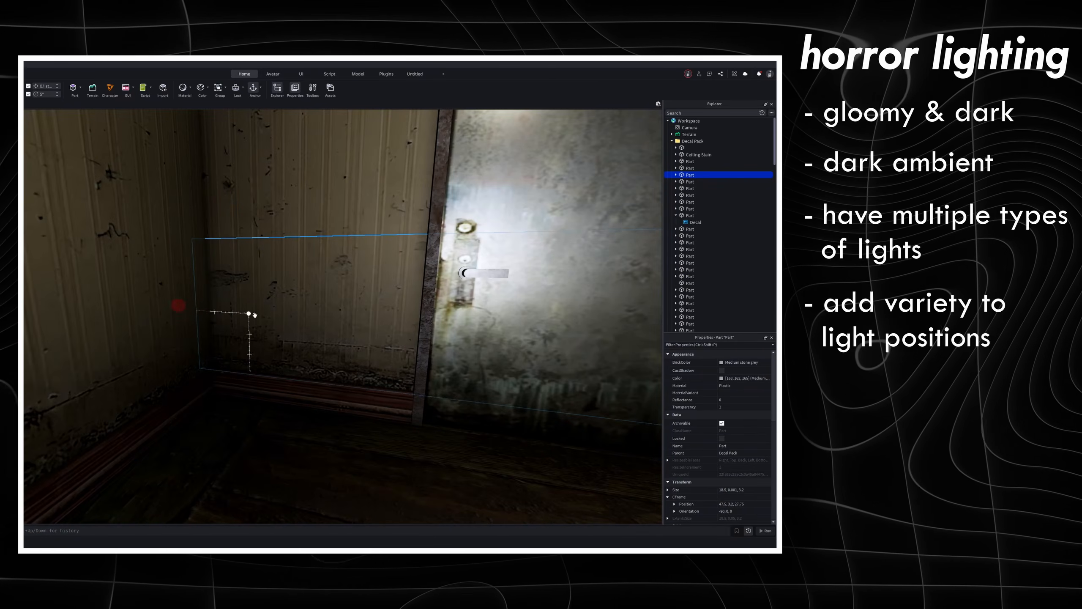
right_click_drag(315, 370, 242, 361)
scroll(235, 369, "up", 5)
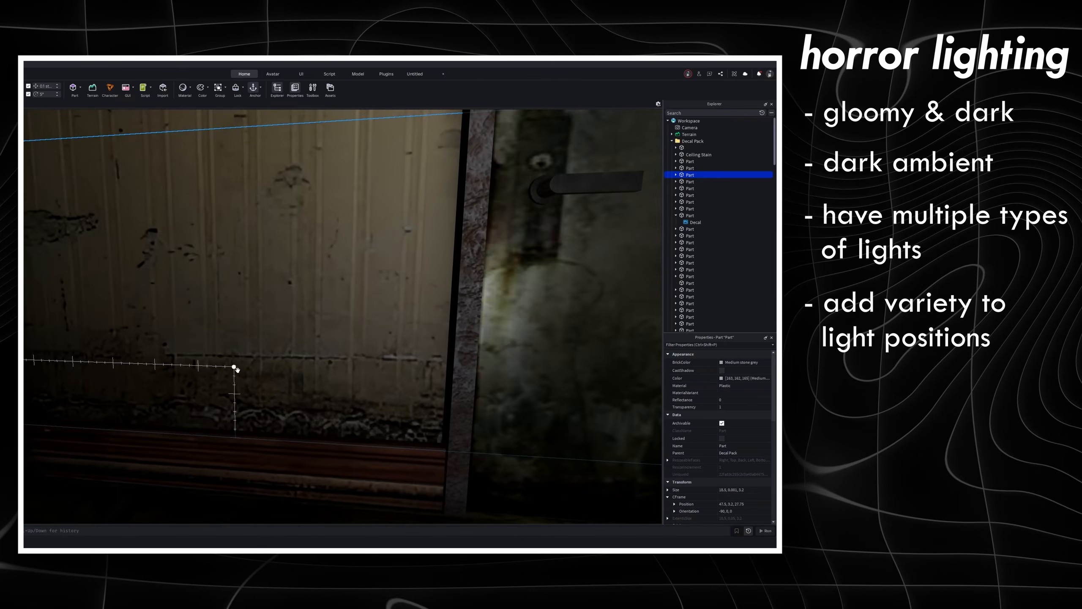
scroll(204, 398, "down", 4)
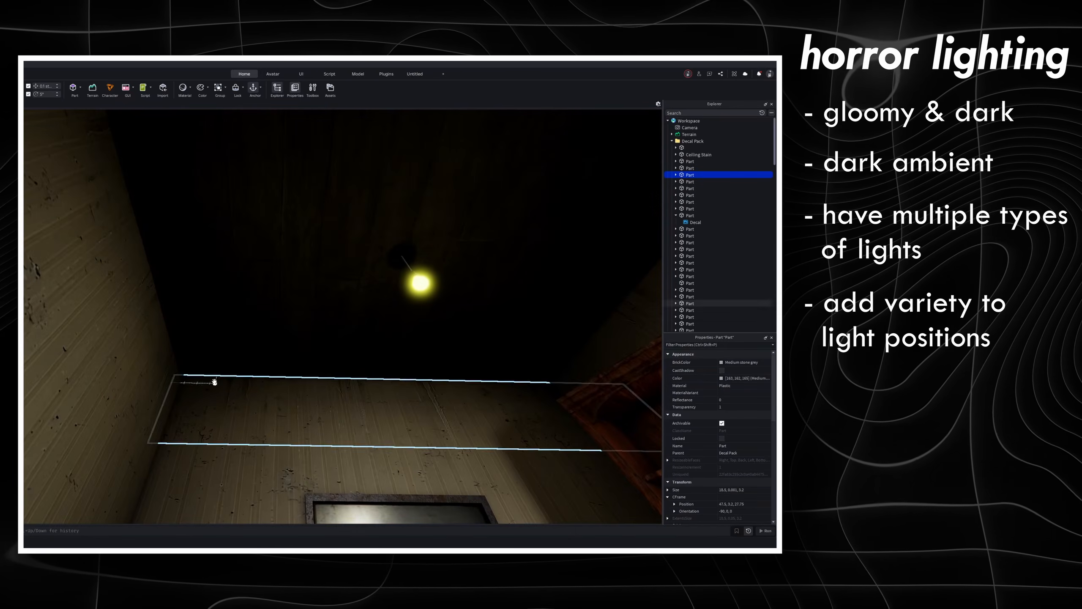
right_click_drag(216, 379, 422, 295)
left_click(423, 294)
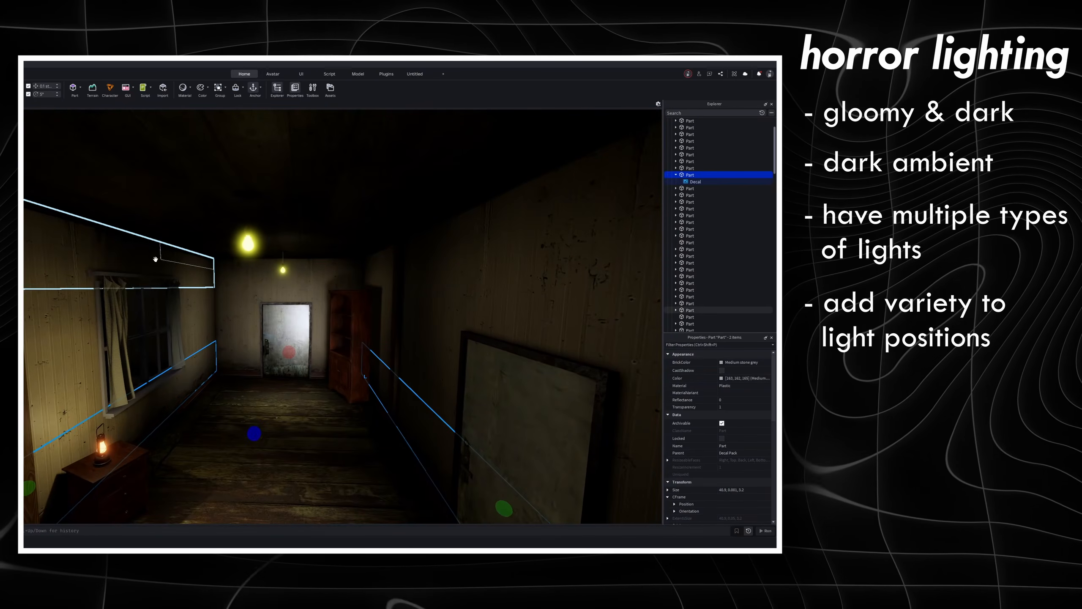
left_click(157, 251, "ctrl")
left_click(442, 254, "ctrl")
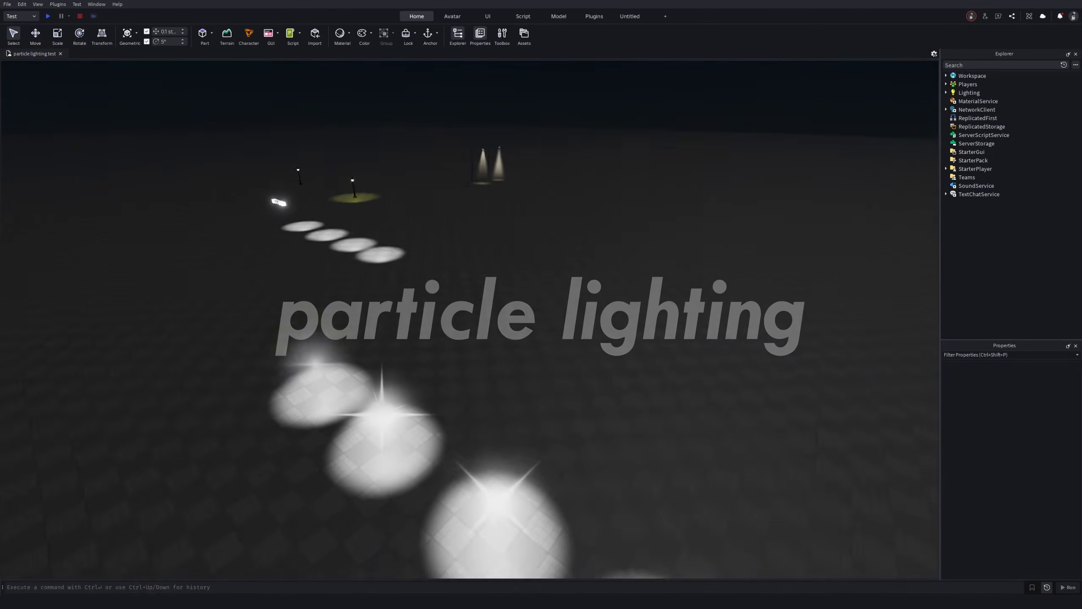
Step: Look over the street lights, lamp posts and glowing neon blocks in the particle lighting test place
key("w")
right_click_drag(323, 354, 322, 355)
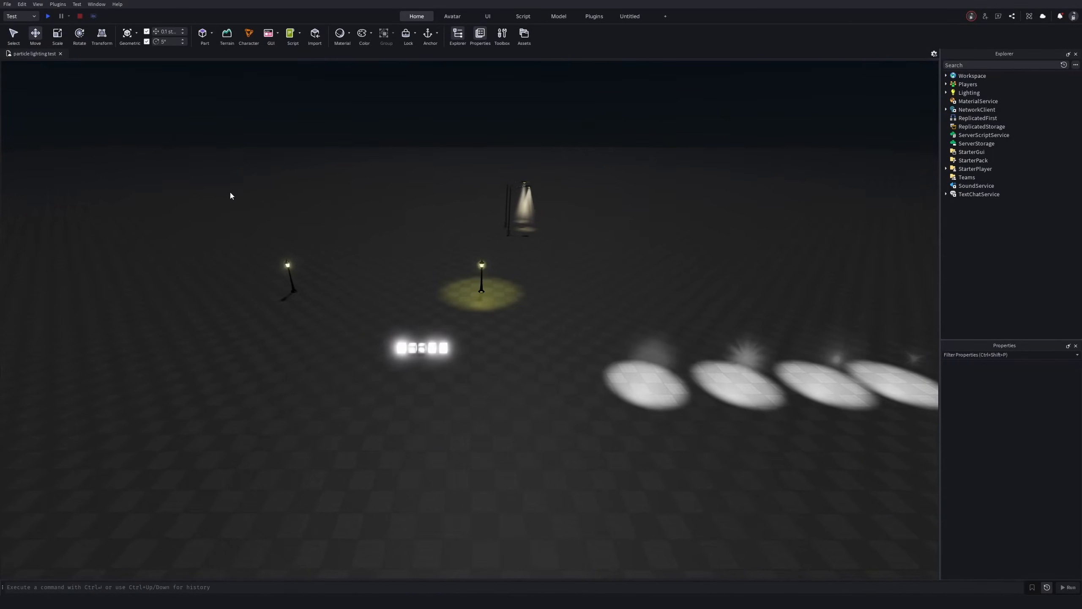
key("w")
right_click_drag(230, 192, 230, 193)
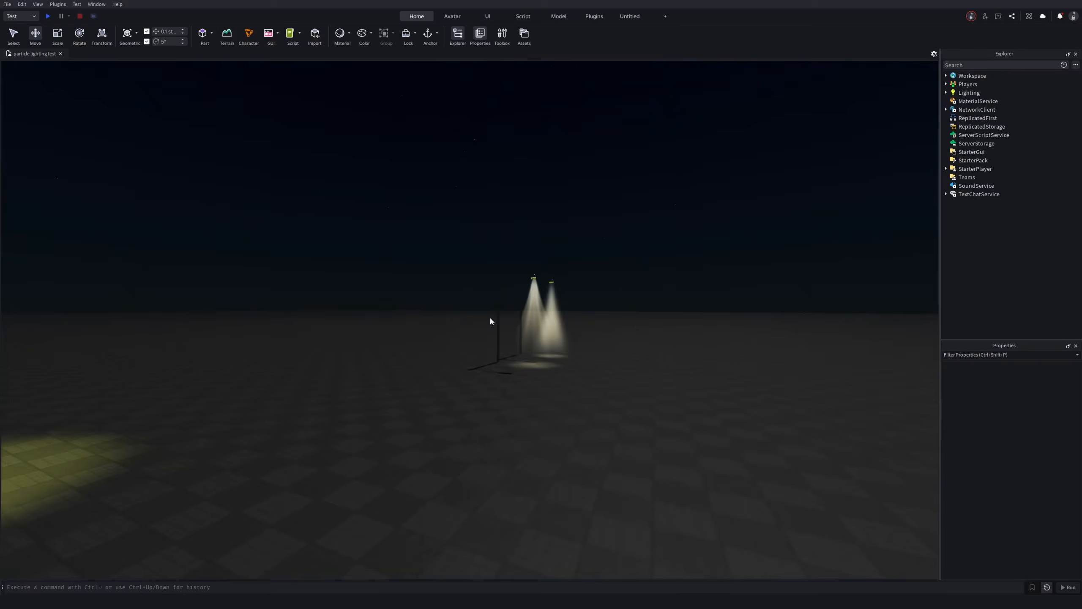
right_click_drag(490, 316, 489, 316)
key("w")
Step: Place a copy of the plain neon block in an open area of the baseplate, away from the row
left_click(358, 324)
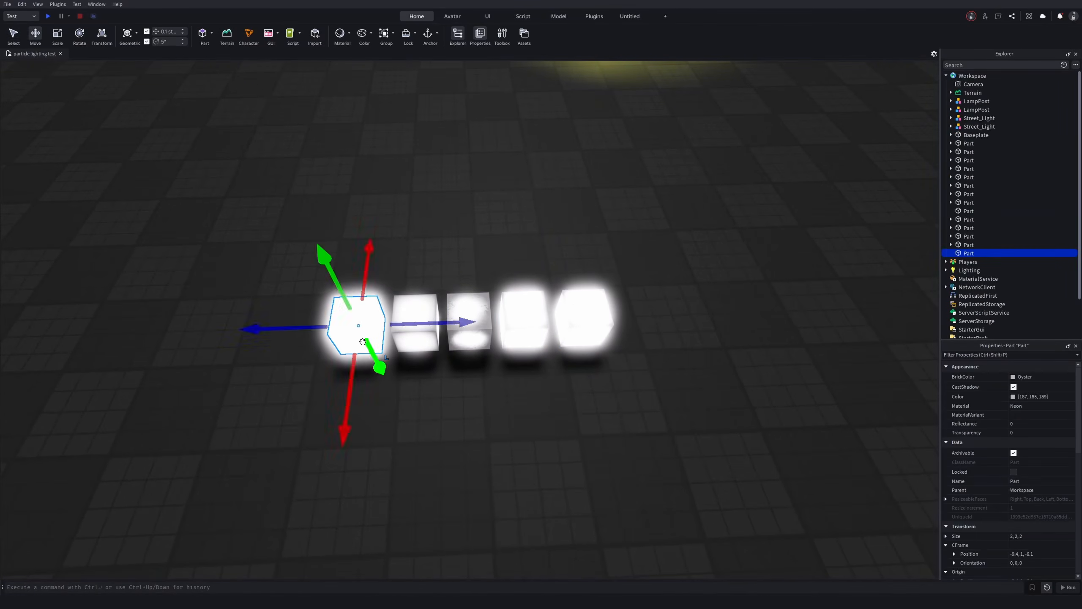
key("ctrl+1")
left_click_drag(358, 325, 326, 332)
right_click_drag(326, 333, 326, 333)
left_click_drag(326, 332, 326, 333)
right_click_drag(326, 333, 326, 333)
left_click(437, 359)
key("w")
right_click_drag(437, 360, 437, 360)
key("w")
left_click(496, 358)
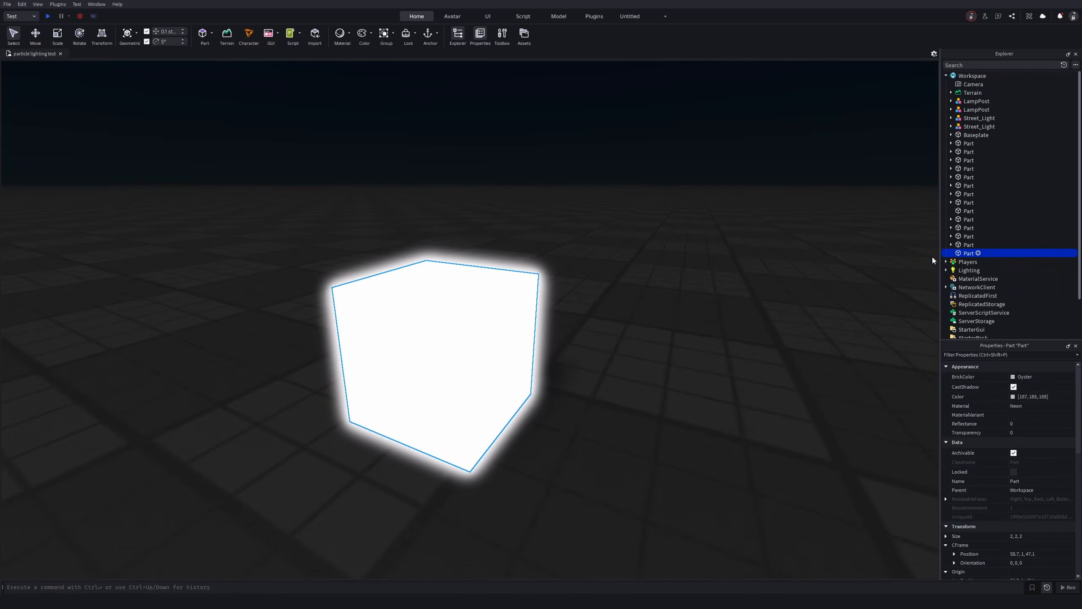
Step: Try the Grass material on the copied block, returning it to Neon
left_click(1017, 412)
left_click(1029, 404)
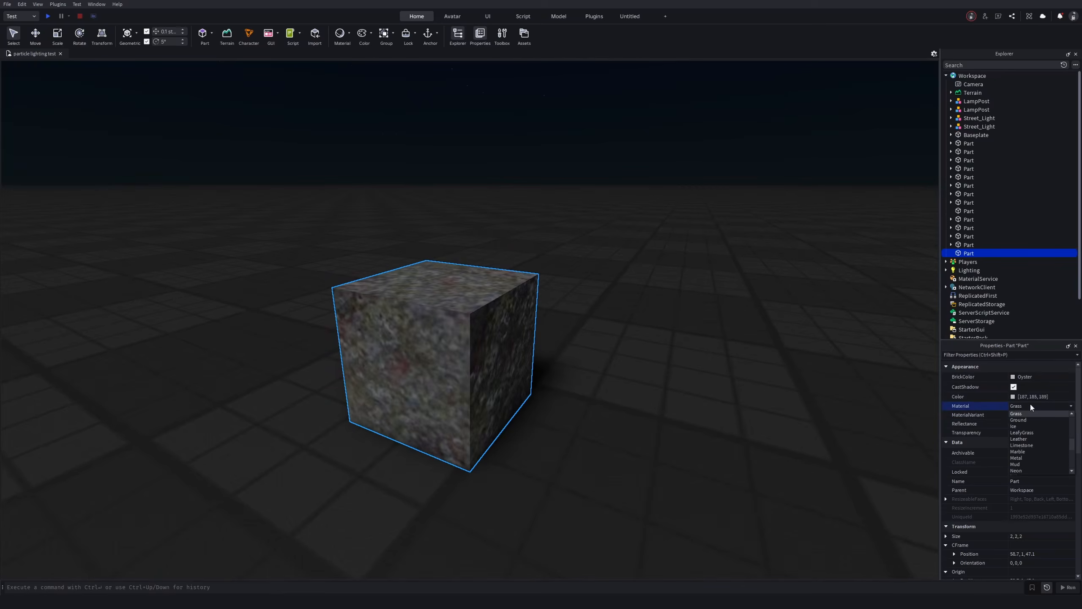
left_click(1029, 451)
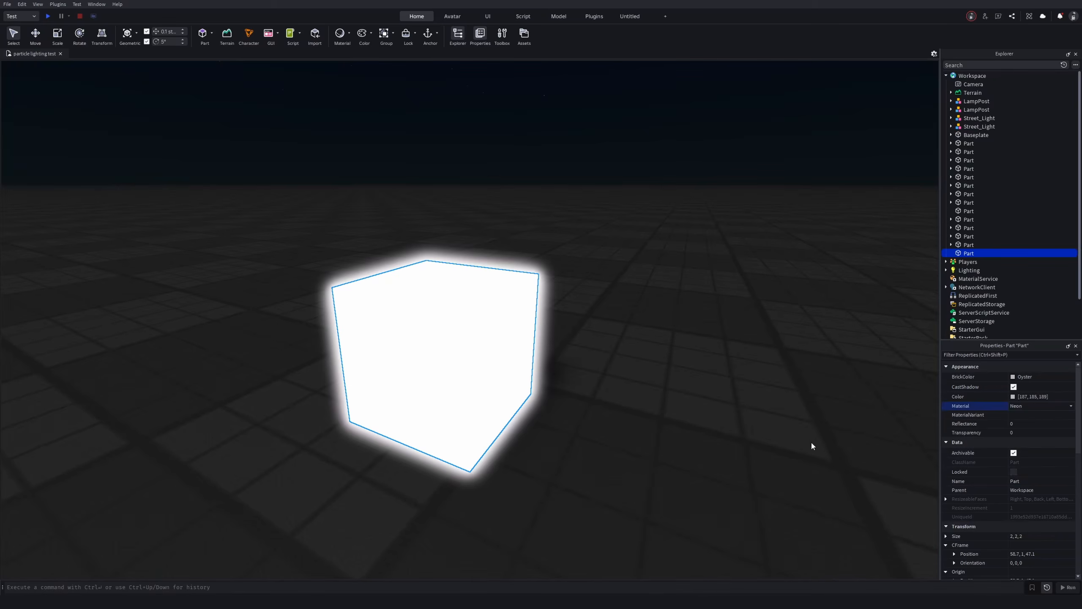
Step: Inspect the copied neon block's plain glow and delete the block
left_click(584, 231)
right_click_drag(584, 230, 499, 257)
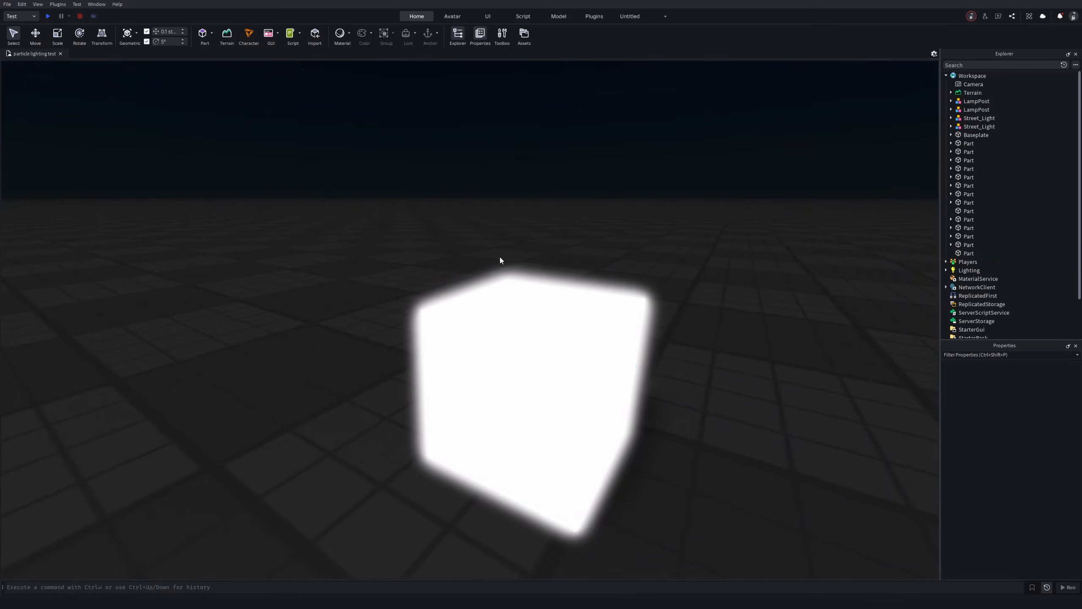
left_click(505, 362)
key("Delete")
Step: Select the row of neon blocks and move it to an open area of the baseplate
right_click_drag(541, 341, 473, 362)
key("w")
left_click(344, 283)
key("ctrl+2")
left_click_drag(289, 187, 517, 332)
right_click_drag(516, 331, 537, 341)
left_click_drag(516, 331, 517, 332)
right_click_drag(517, 331, 596, 337)
left_click_drag(517, 331, 551, 110)
left_click(552, 110)
Step: Examine the decals attached to the splatter-textured neon block in the middle of the row
right_click_drag(552, 110, 522, 55)
key("w")
left_click(493, 414)
right_click_drag(493, 414, 499, 396)
key("w")
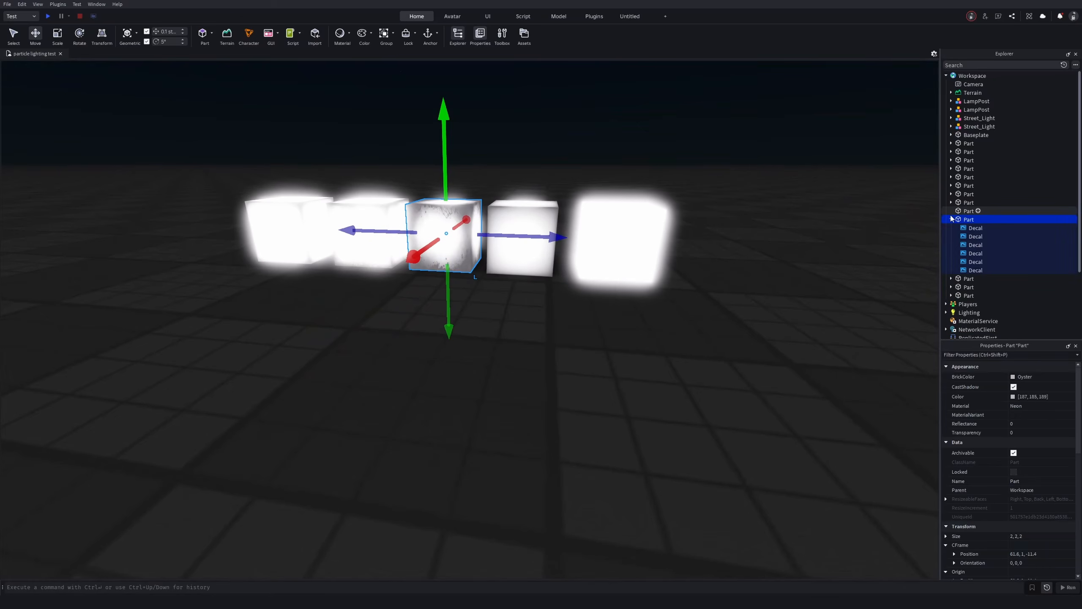
left_click(962, 228)
left_click(664, 344)
Step: Compare the decal overlays on the neon blocks up close, from the soft-edged block to the grimy ones
right_click_drag(664, 344, 652, 373)
key("w")
key("e")
key("e")
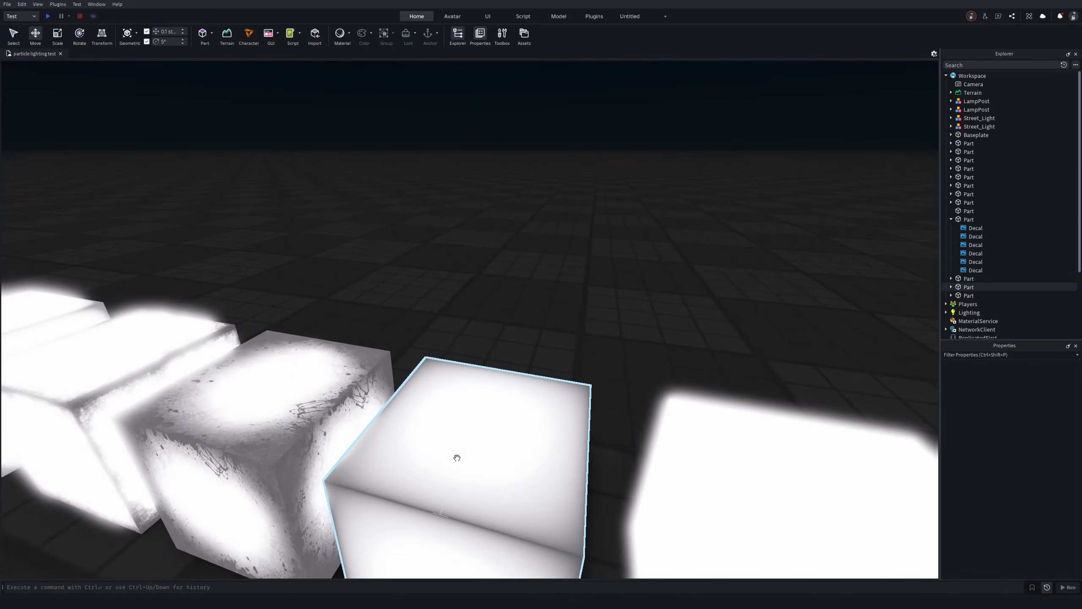
key("d")
right_click_drag(540, 486, 482, 220)
key("w")
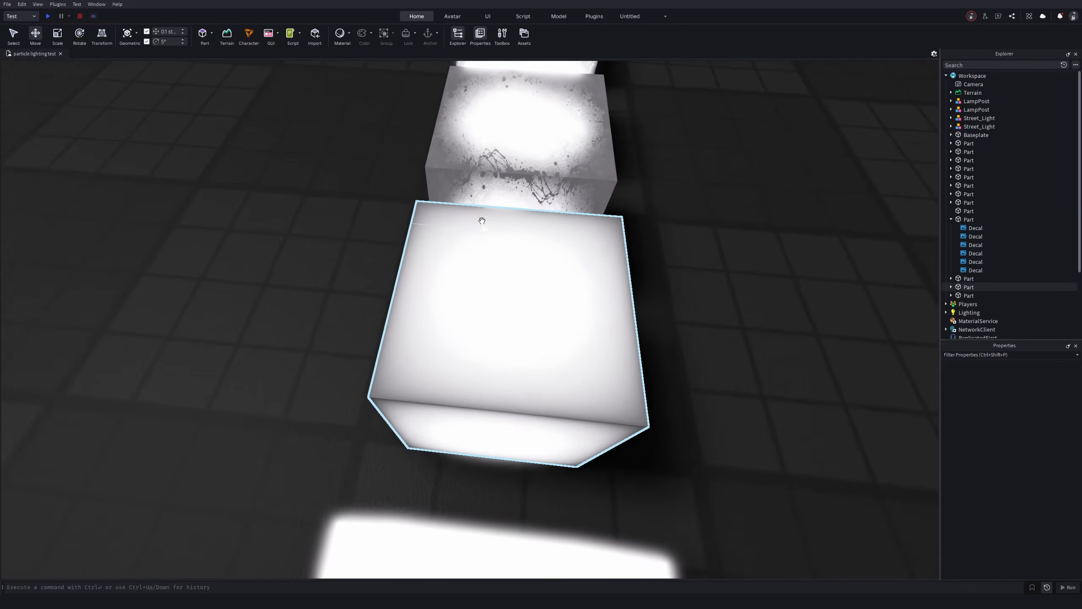
key("a")
right_click_drag(444, 341, 443, 217)
key("w")
key("a")
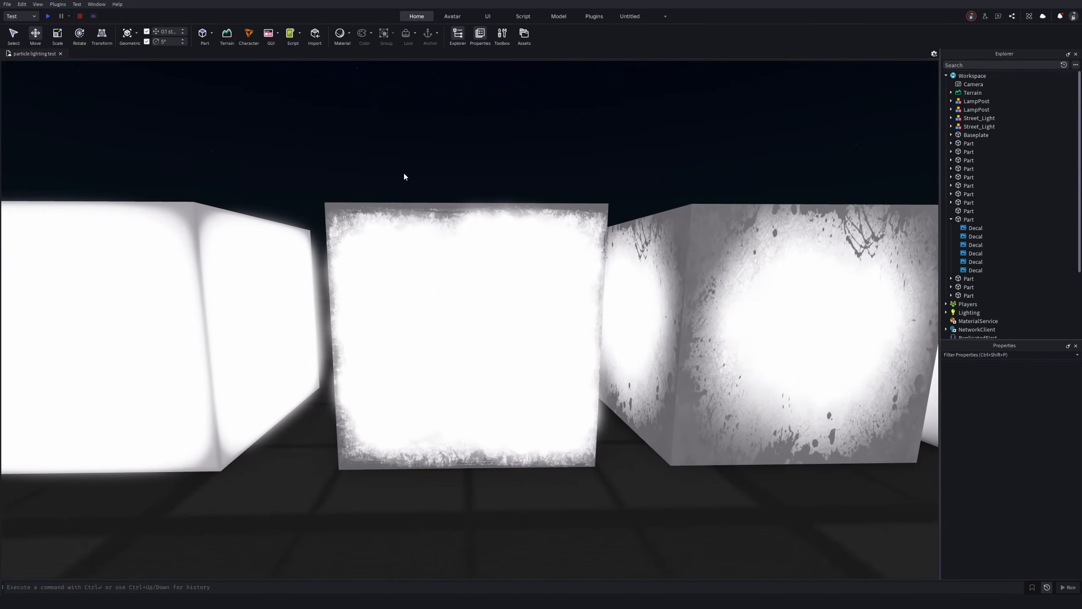
Step: Inspect the grimy decal edges of the middle neon block up close from several angles
key("a")
right_click_drag(404, 171, 404, 204)
key("w")
key("e")
key("s")
key("q")
key("d")
right_click_drag(456, 298, 485, 272)
key("e")
key("a")
key("w")
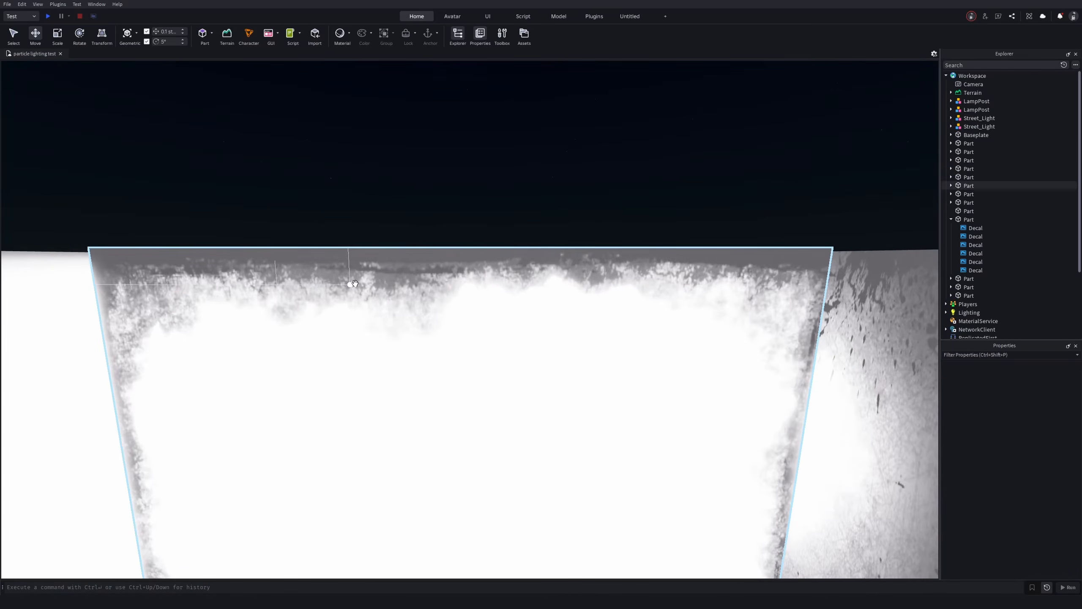
Step: View the soft-edged neon block from above and cancel the color selection for the red-tinted block's decals
key("s")
key("a")
right_click_drag(453, 184, 401, 273)
key("e")
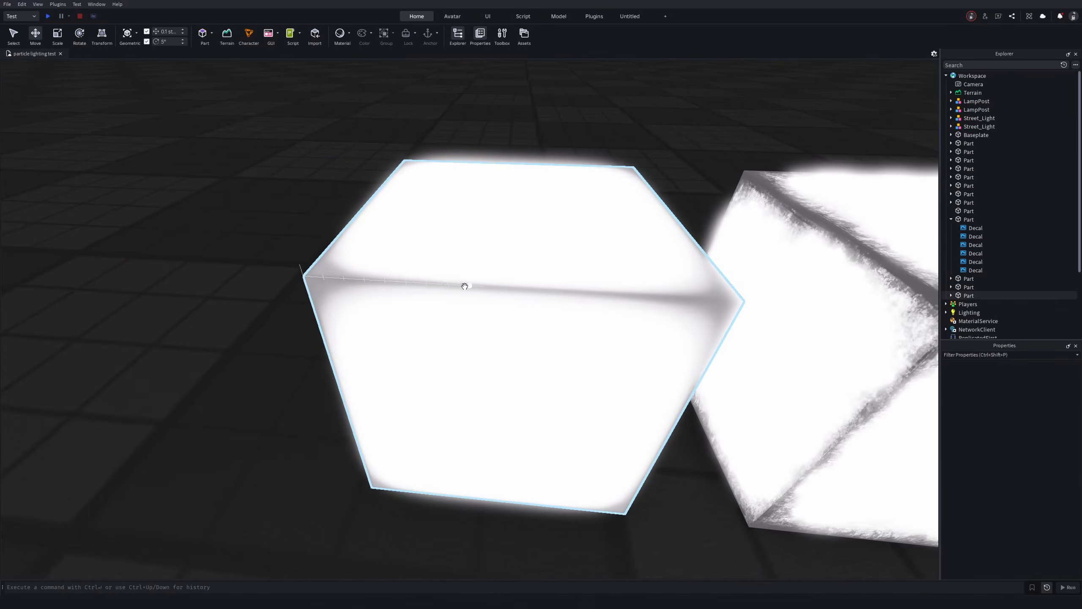
key("d")
right_click_drag(465, 287, 522, 262)
key("d")
key("a")
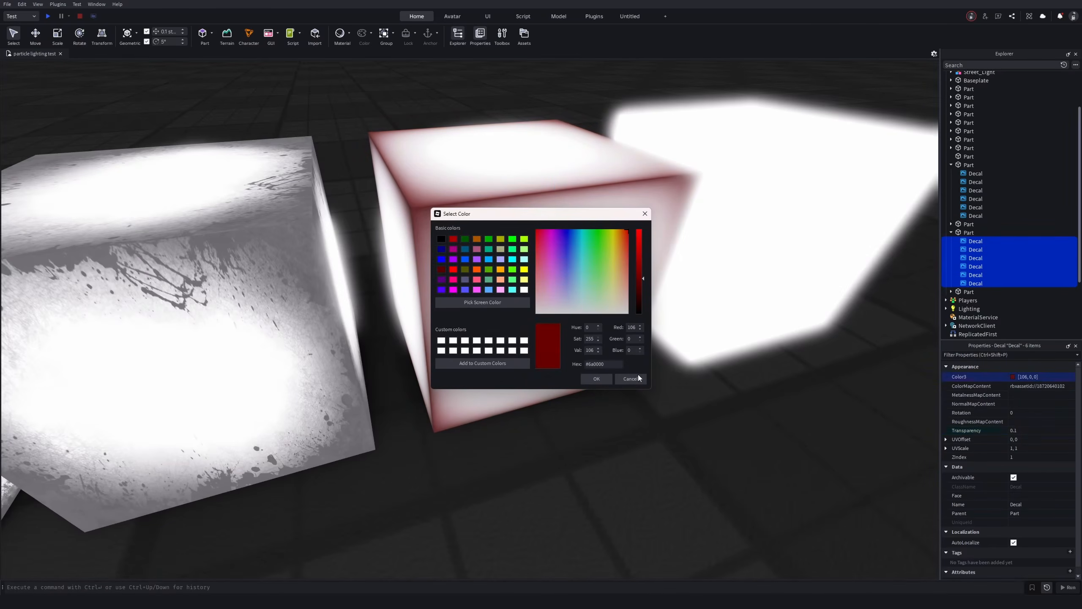
left_click(637, 378)
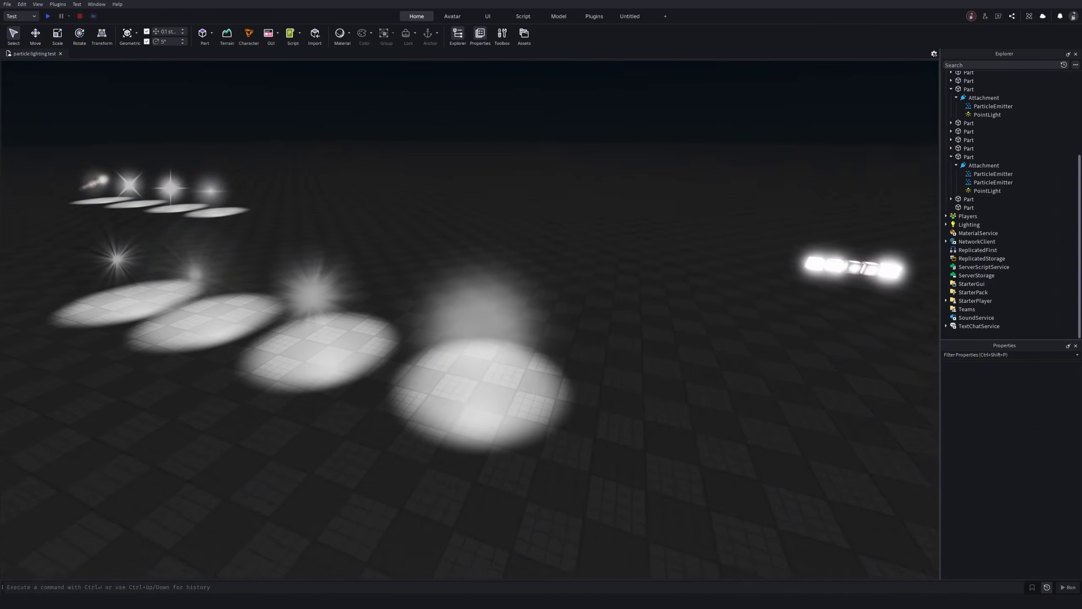
Step: Select the ParticleEmitter in the nearest soft glow's attachment and examine its LightEmission setting
key("w")
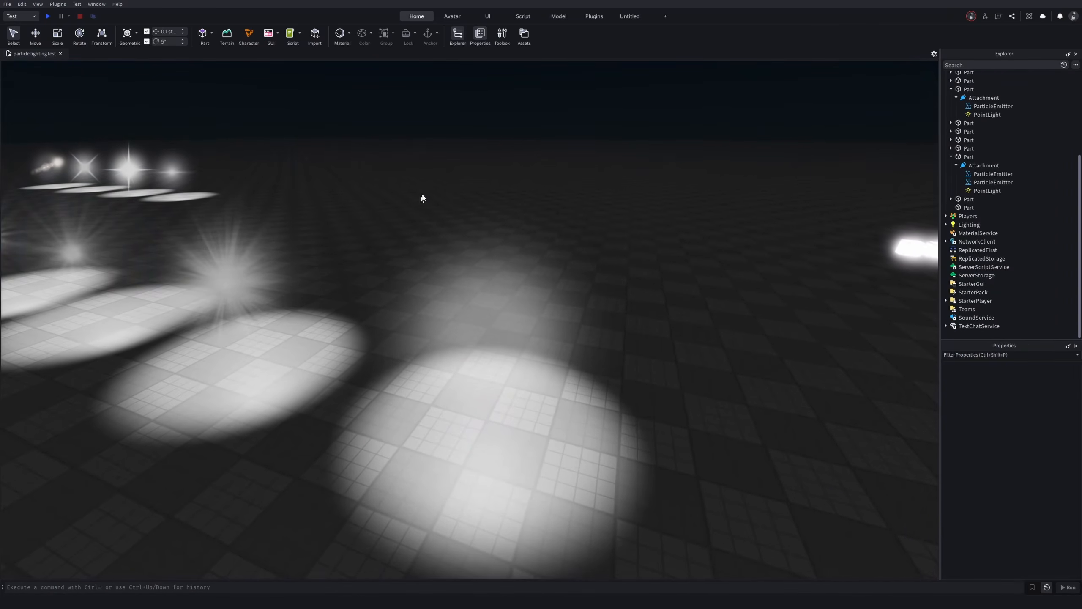
left_click(490, 420)
left_click(981, 98)
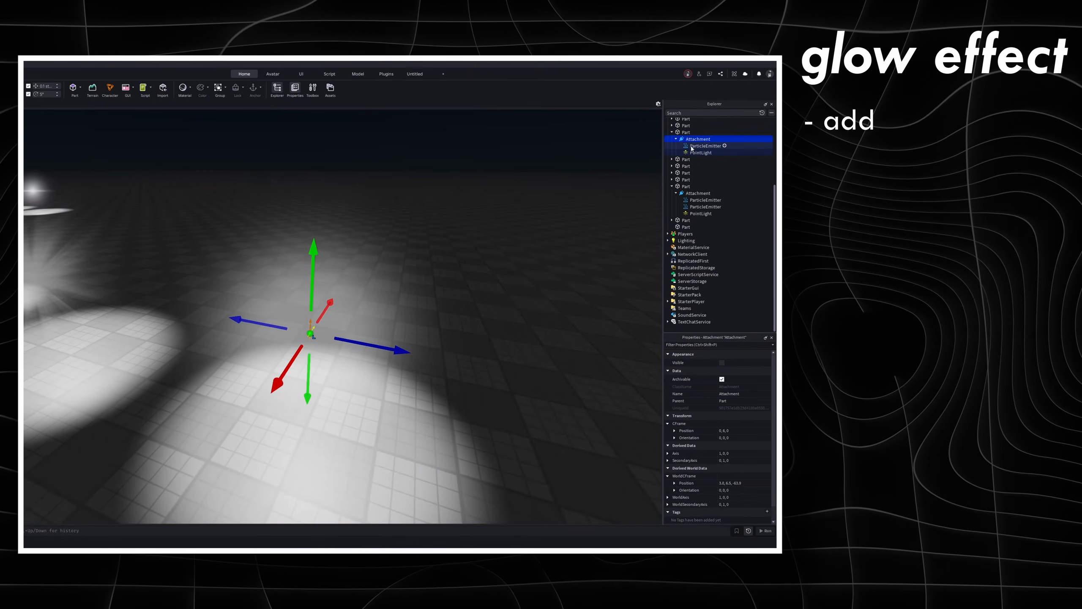
left_click(703, 146)
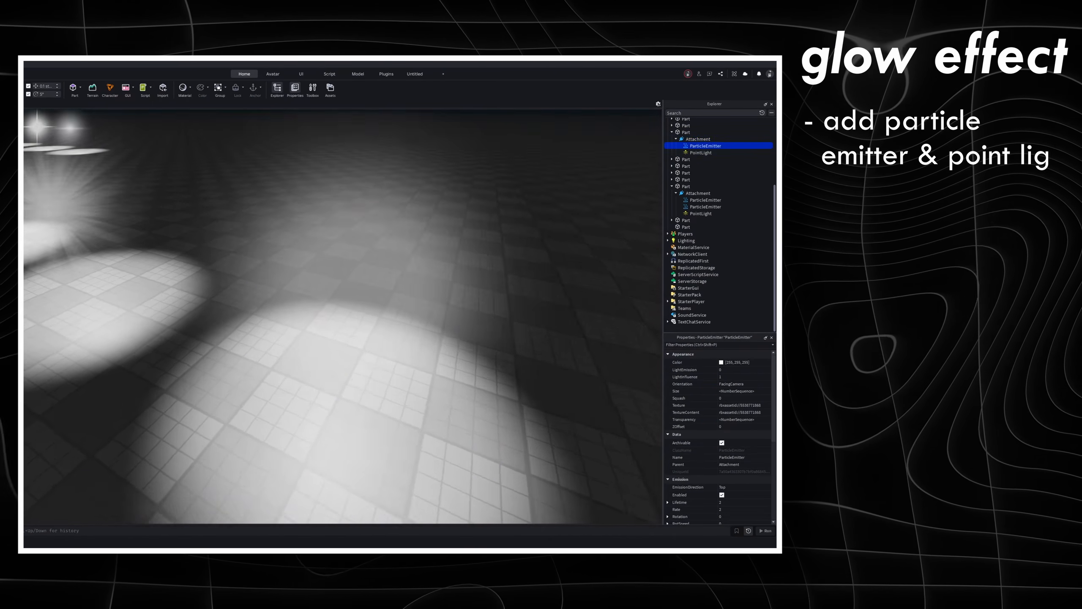
right_click_drag(426, 324, 396, 322)
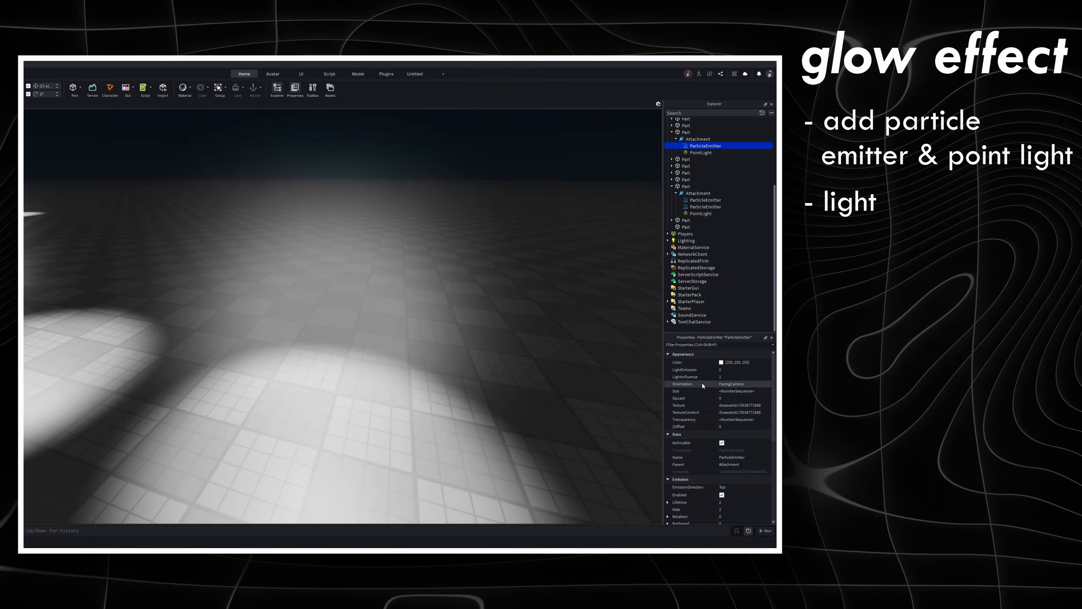
left_click(681, 368)
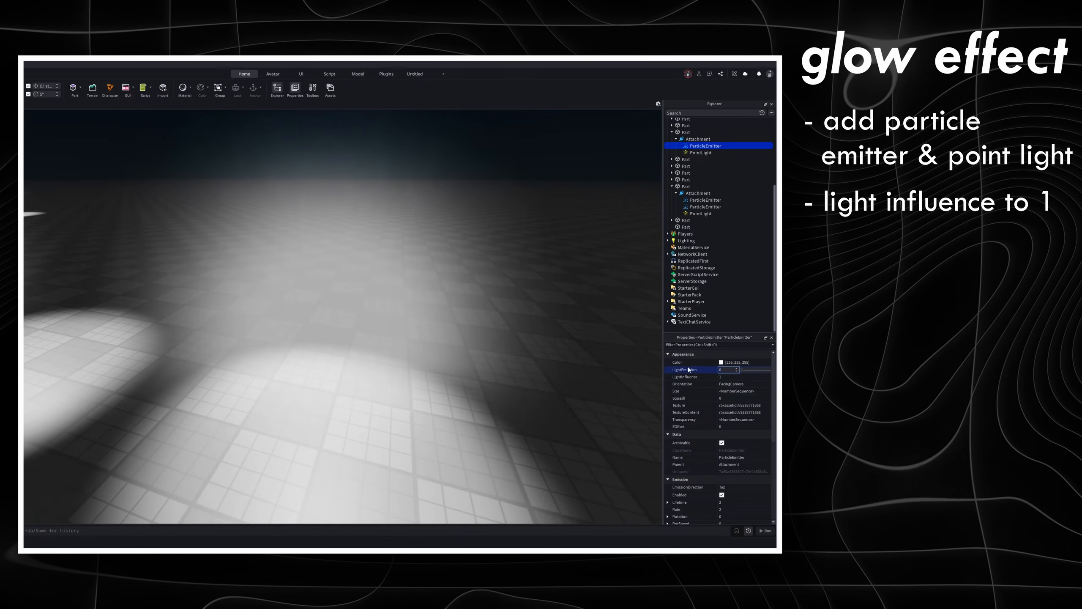
left_click_drag(742, 370, 700, 370)
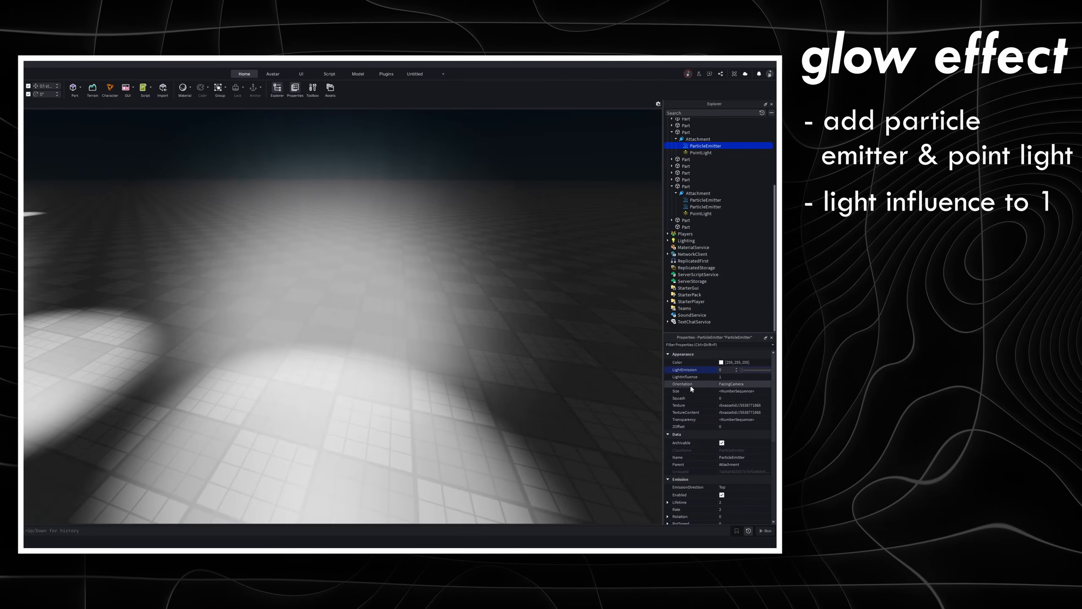
Step: Review the emitter's Orientation options and open its Size curve to check the end point
left_click(735, 385)
left_click(734, 385)
left_click(734, 388)
mouse_move(358, 324)
right_mouse_down()
mouse_move(320, 294)
mouse_move(140, 280)
mouse_move(341, 323)
right_mouse_up()
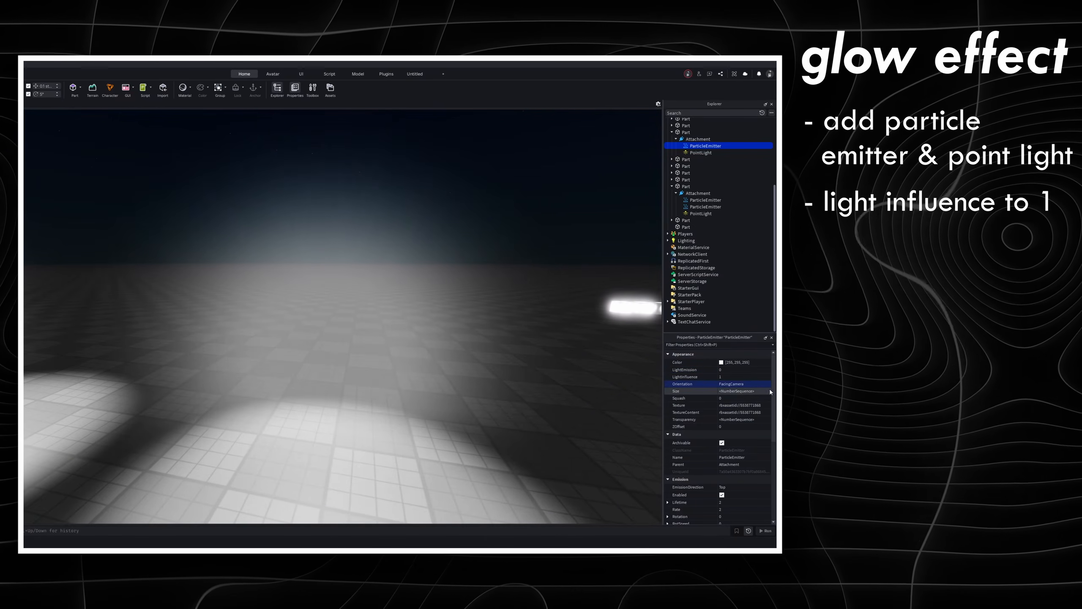
left_click(769, 391)
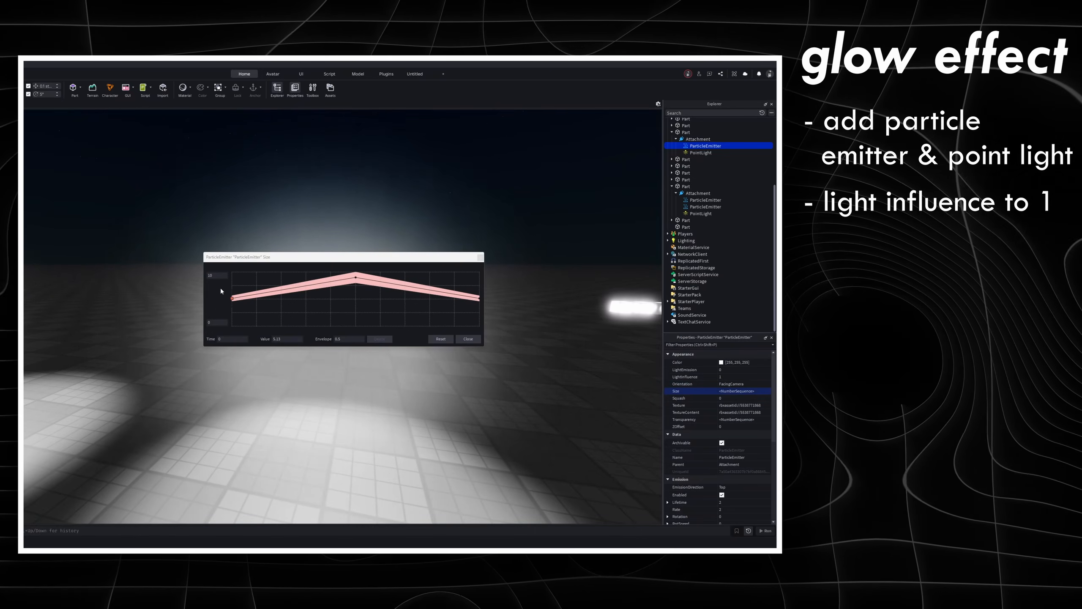
left_click(479, 299)
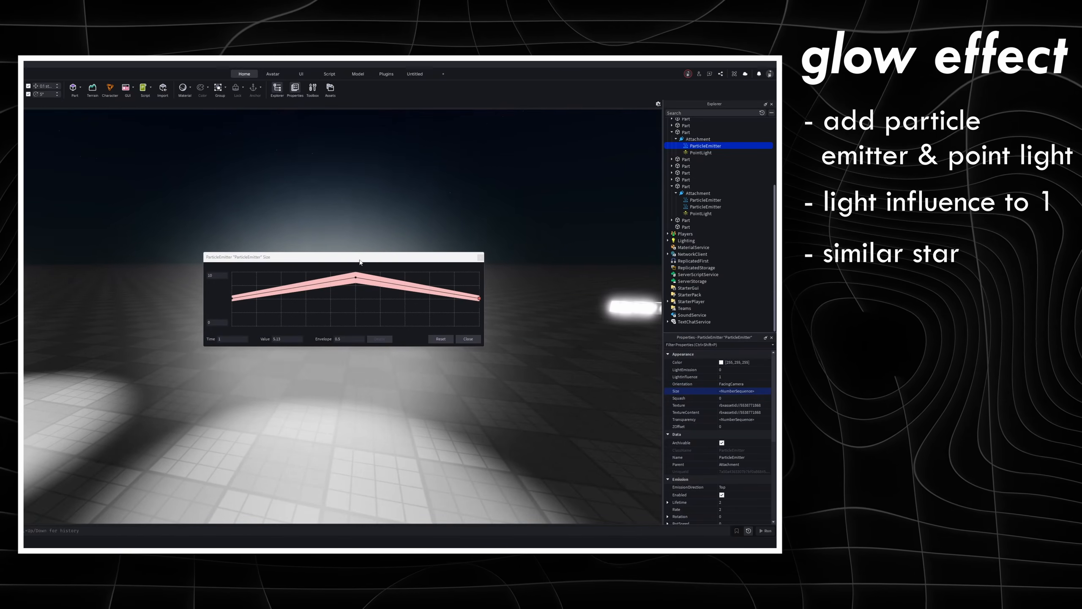
Step: Try raising the start point of the emitter's Size curve to 10
left_click_drag(362, 261, 599, 314)
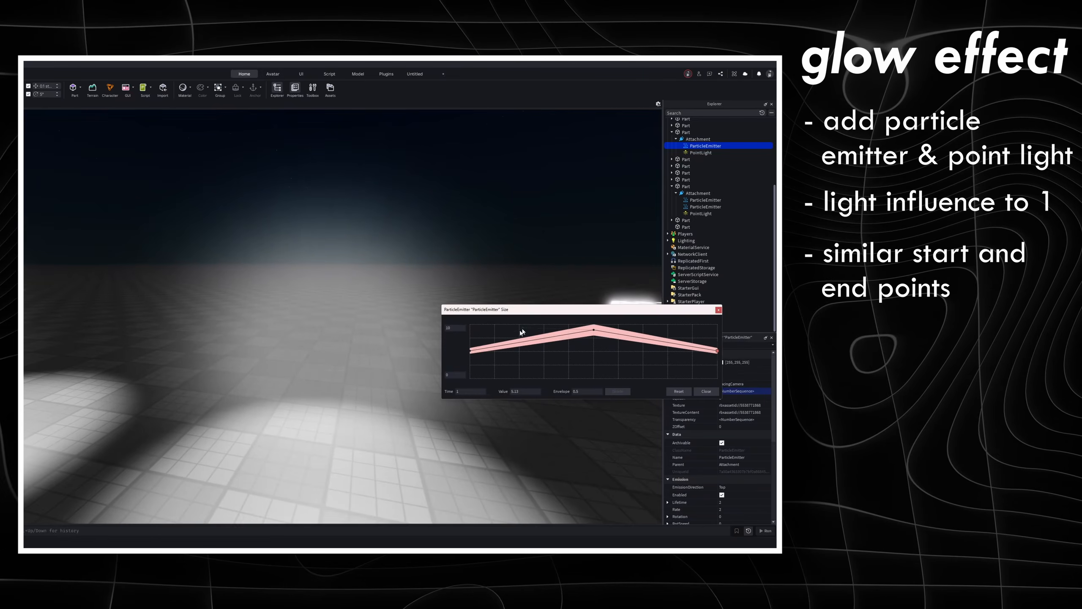
left_click_drag(471, 352, 465, 317)
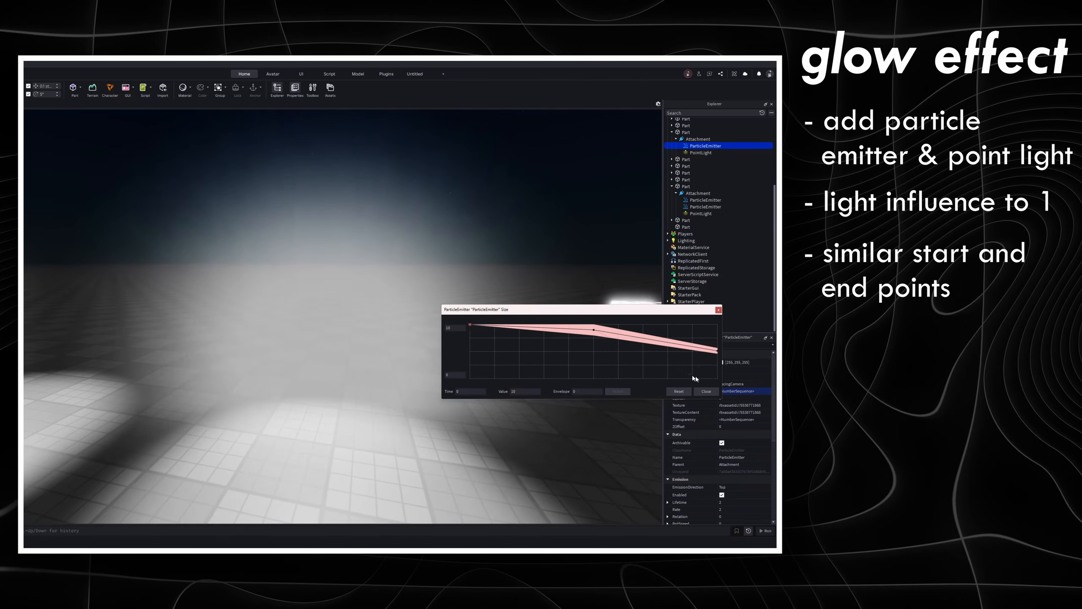
left_click(718, 310)
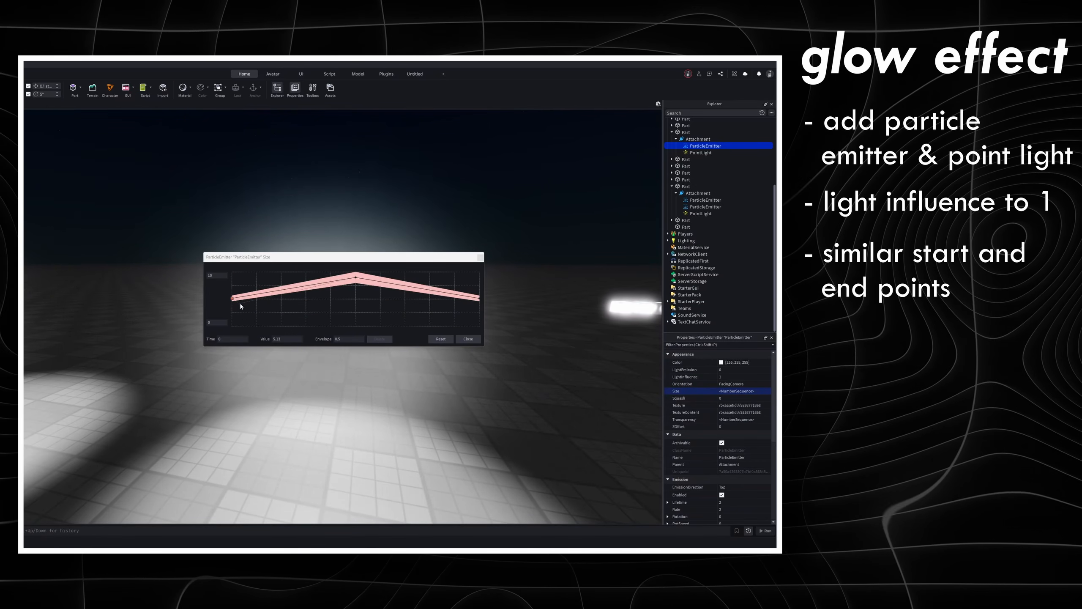
Step: Widen the envelope at the start point of the emitter's Size curve to add size variation
left_click(356, 277)
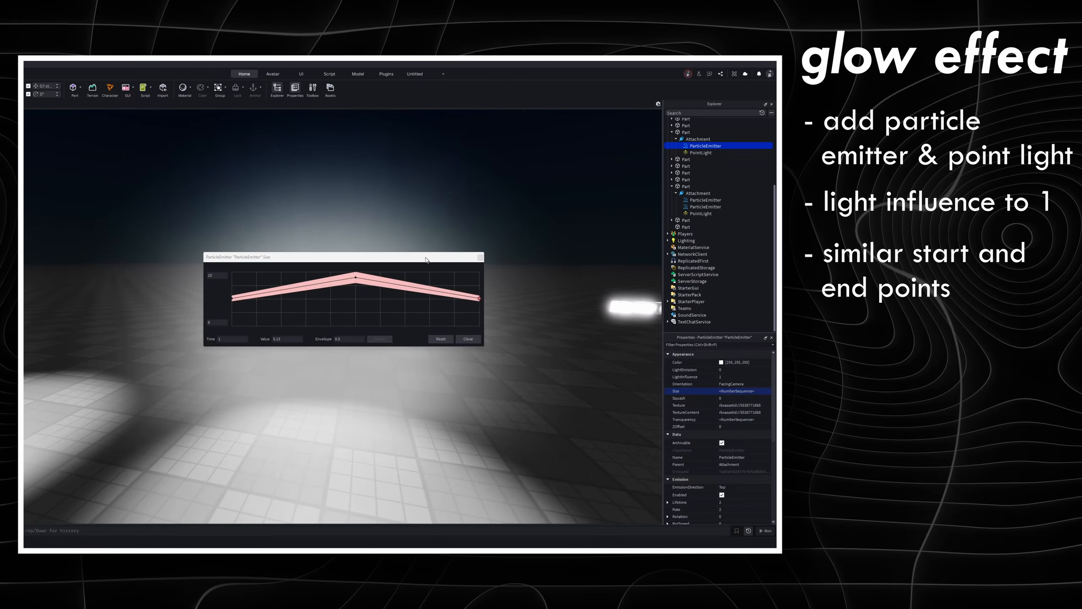
left_click_drag(426, 259, 683, 313)
right_click_drag(370, 217, 370, 217)
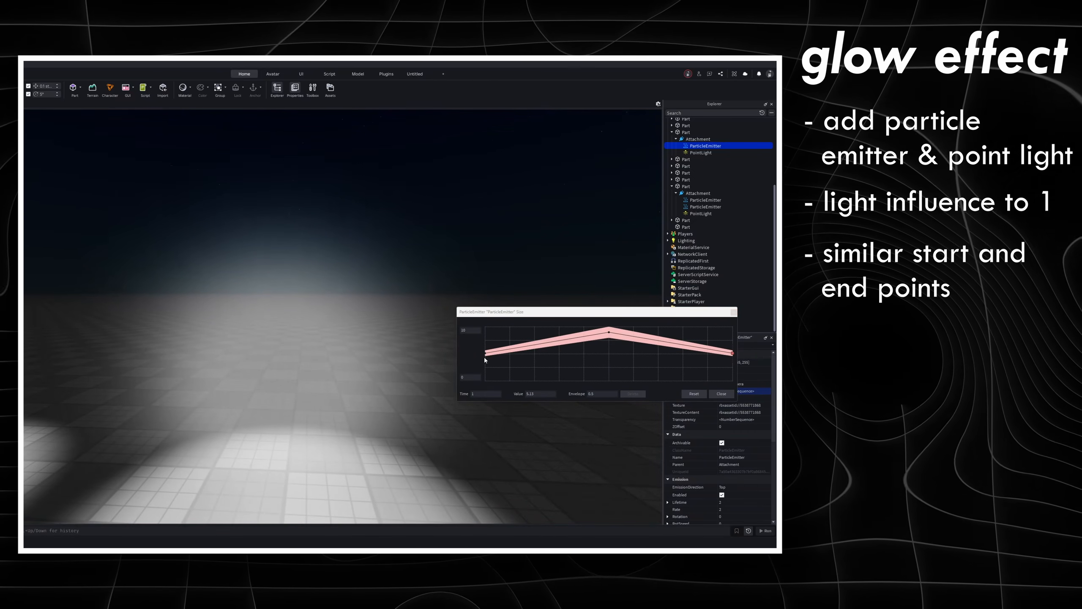
left_click(599, 393)
left_click_drag(485, 356, 489, 347)
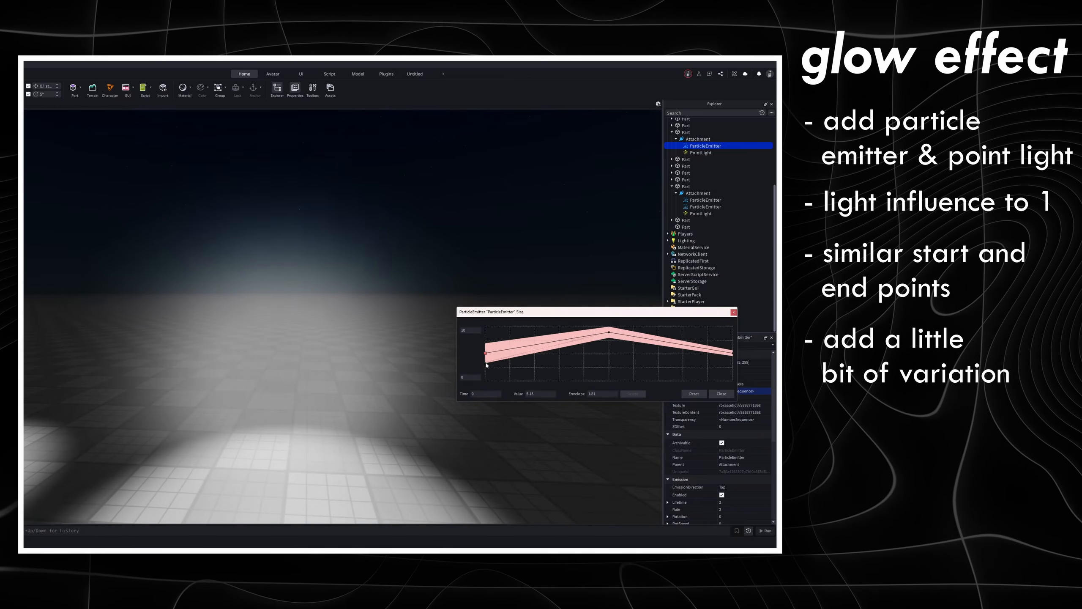
mouse_move(487, 346)
left_mouse_down()
mouse_move(489, 336)
mouse_move(485, 346)
left_mouse_up()
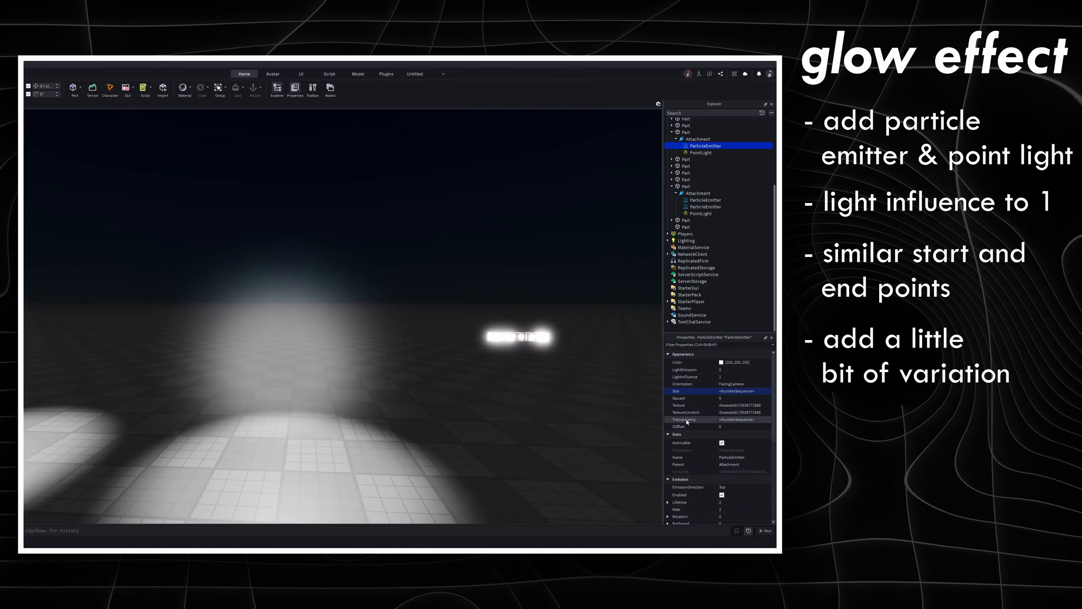
Step: Try lowering the start point of the emitter's Transparency curve to make the glow more opaque
left_click(766, 420)
left_click(765, 419)
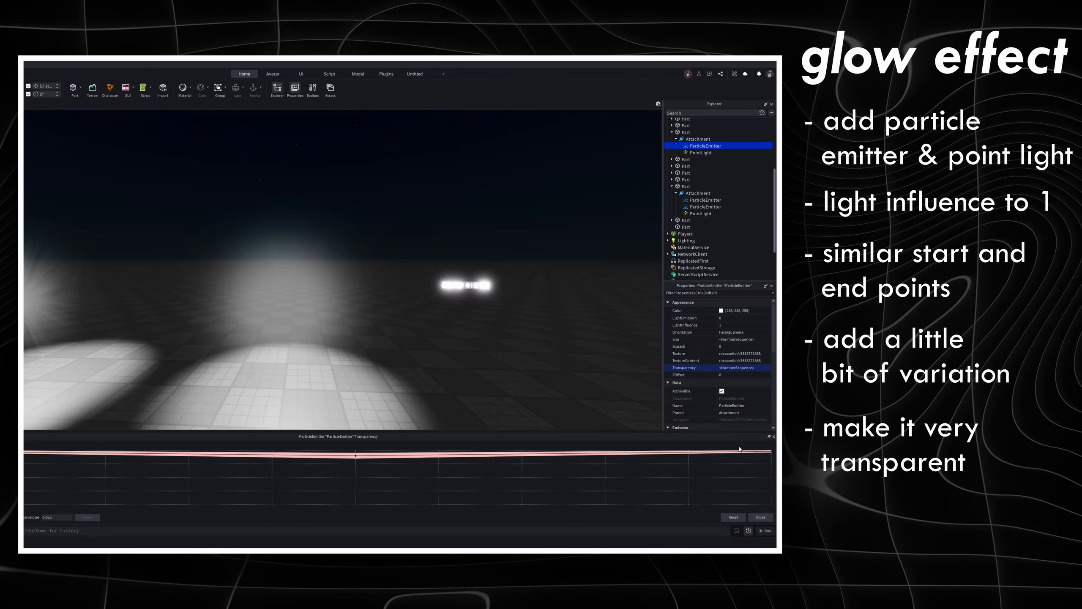
left_click_drag(24, 451, 24, 485)
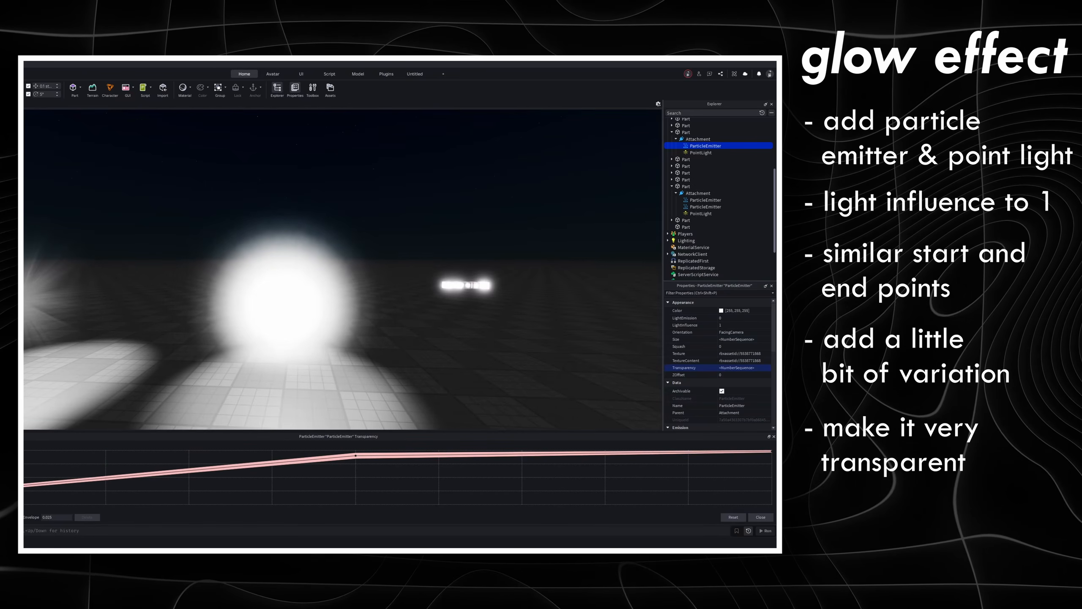
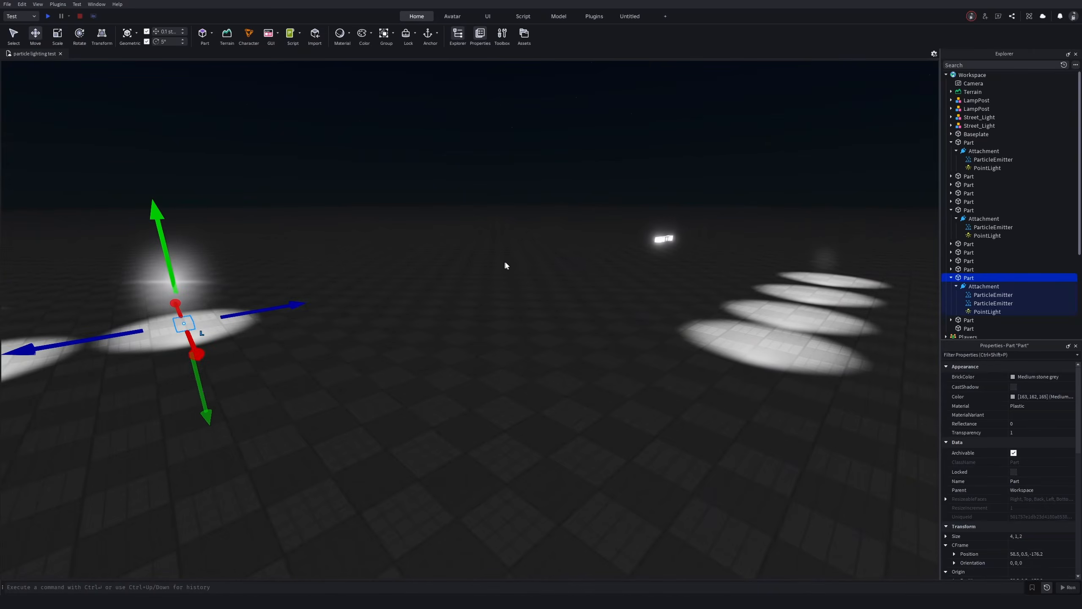
Step: Select the star-shaped glow's part and expand its attachment to reach the particle emitters
key("w")
key("w")
left_click(350, 227)
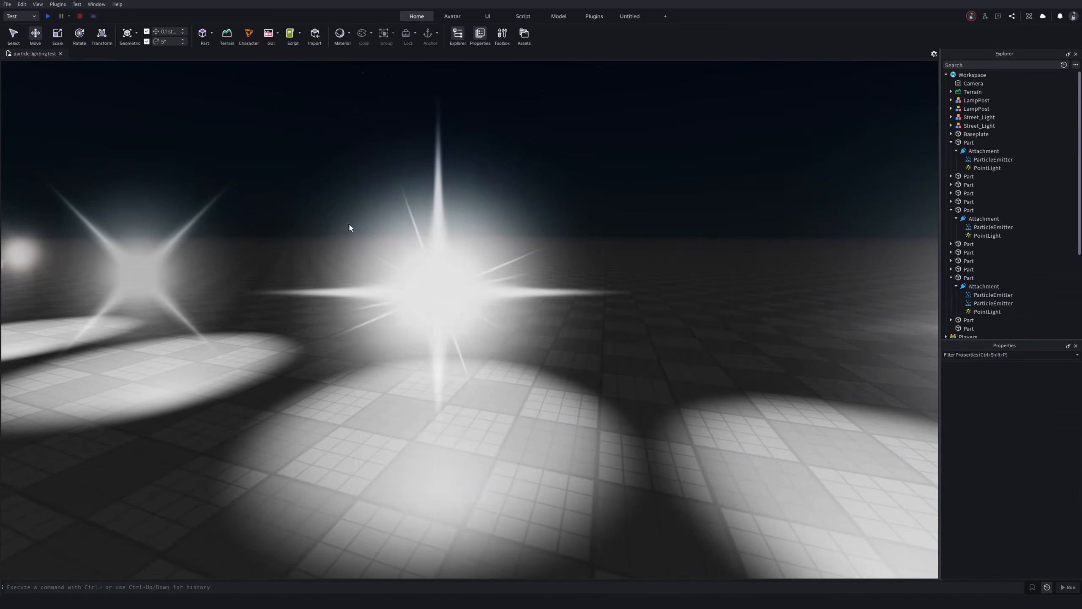
left_click(440, 407)
left_click(951, 260)
left_click(956, 269)
right_click_drag(698, 258, 554, 255)
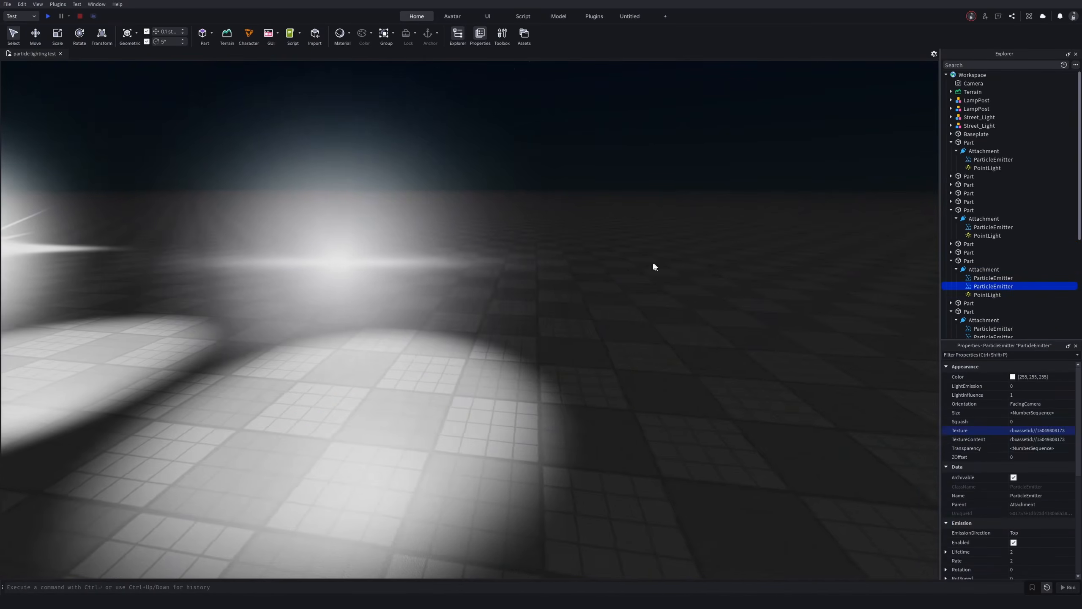
key("s")
left_click_drag(409, 171, 616, 485)
scroll(977, 309, "down", 1)
left_click(987, 310)
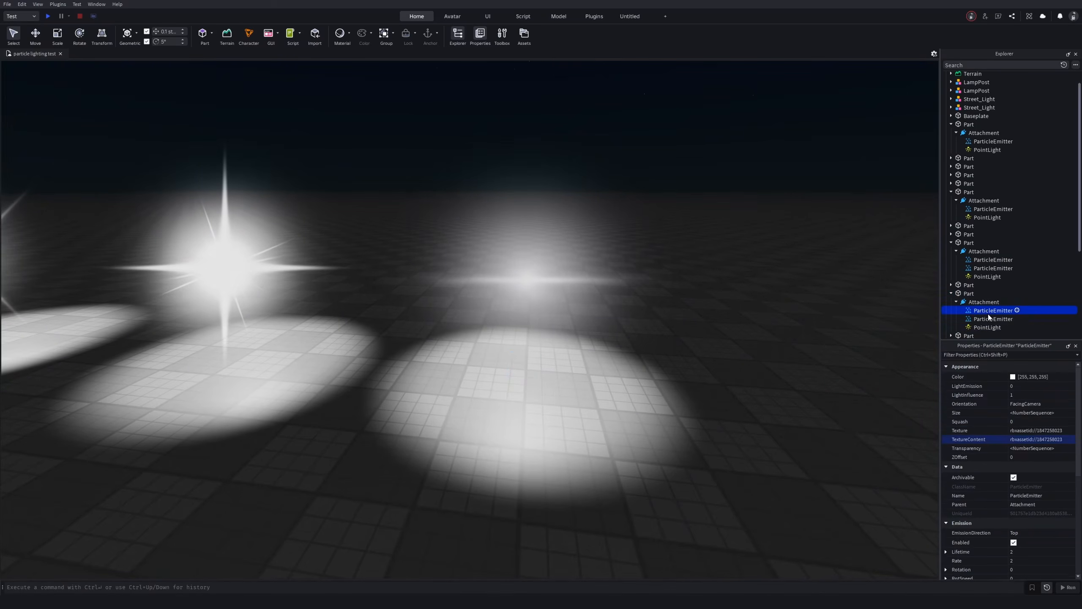
left_click(1033, 440)
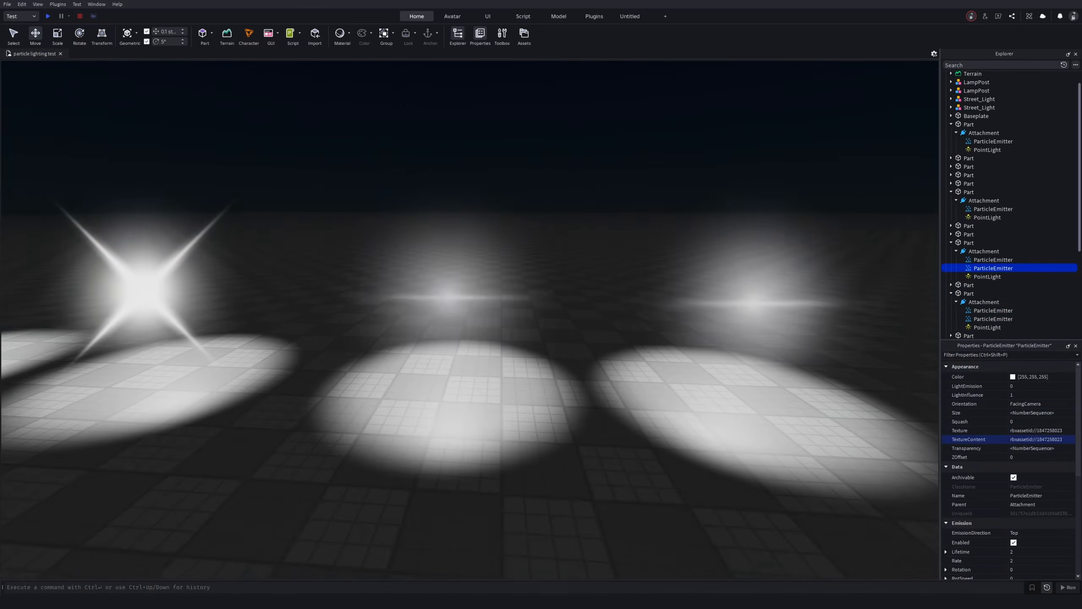
key("w")
left_click_drag(387, 174, 563, 469)
left_click(983, 269)
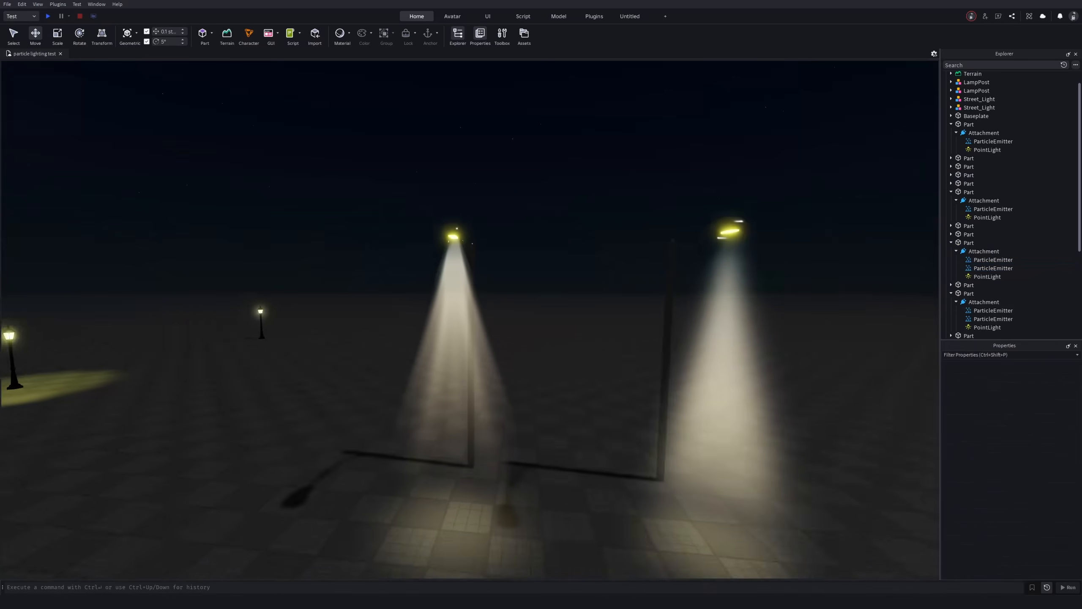
Step: Examine the light cones beneath the two street lights from several angles
key("w")
key("e")
key("s")
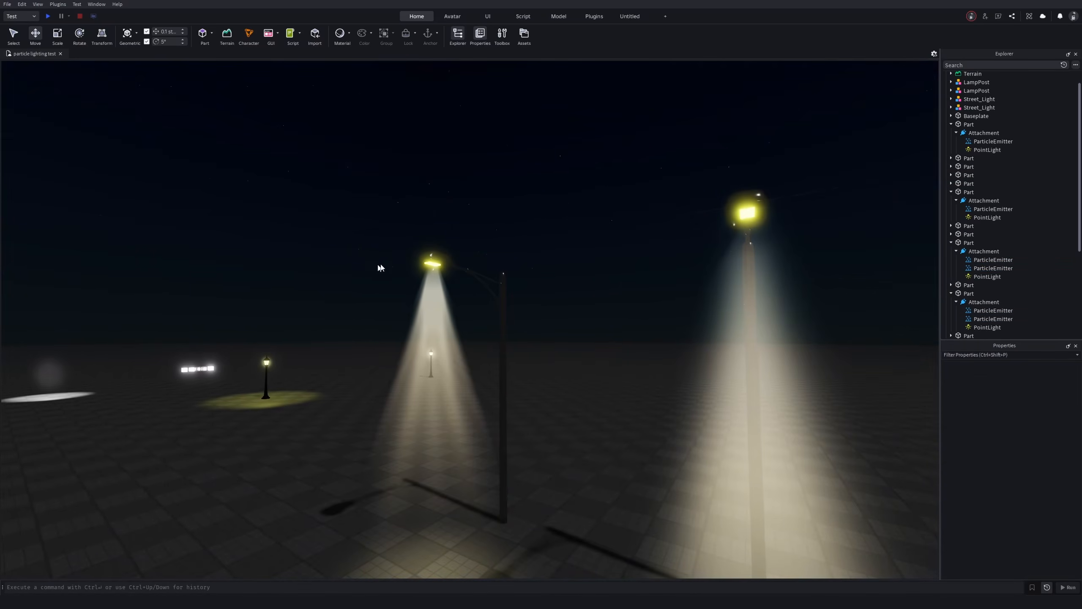
key("s")
key("a")
right_click_drag(473, 265, 558, 213)
key("s")
key("a")
key("a")
key("d")
key("s")
key("w")
key("w")
right_click_drag(402, 169, 555, 246)
Step: Select one Street_Light model and inspect its light beam from different sides
key("ctrl+1")
left_click(428, 192)
key("d")
key("s")
key("a")
key("w")
key("a")
key("s")
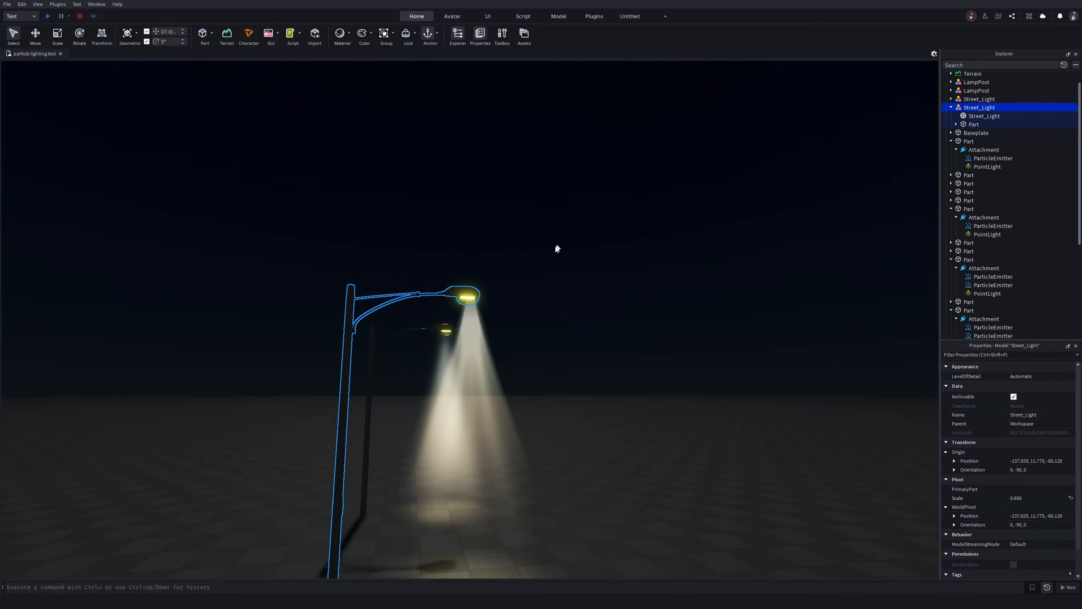
key("w")
key("d")
right_click_drag(505, 513, 408, 538)
key("s")
key("w")
Step: Expand the neon lamp part inside the selected Street_Light and examine its attachments
double_click(973, 124)
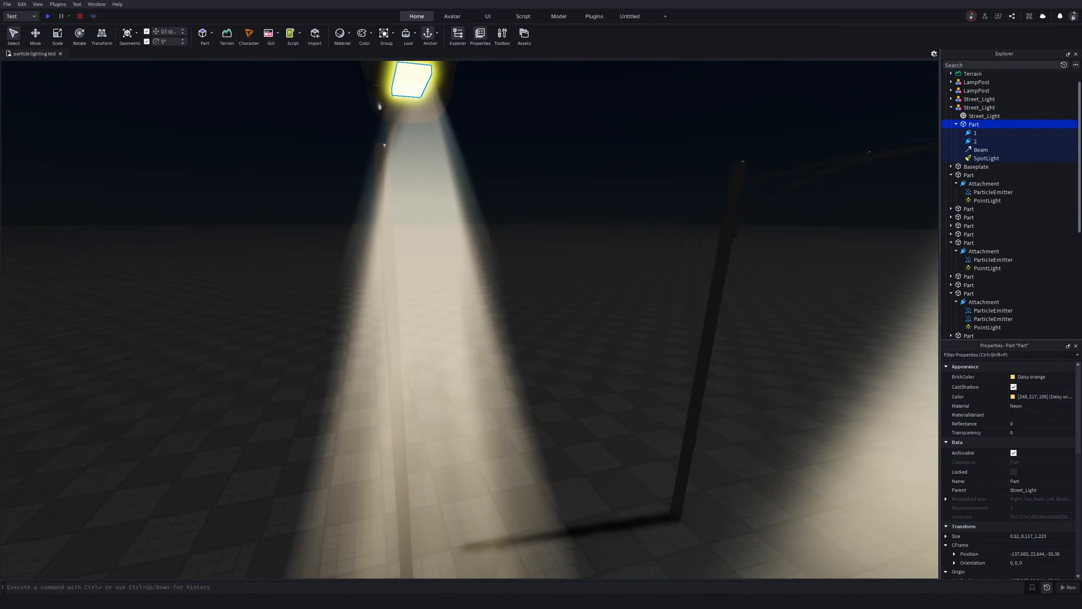
key("s")
right_click_drag(767, 205, 757, 194)
left_click(974, 133)
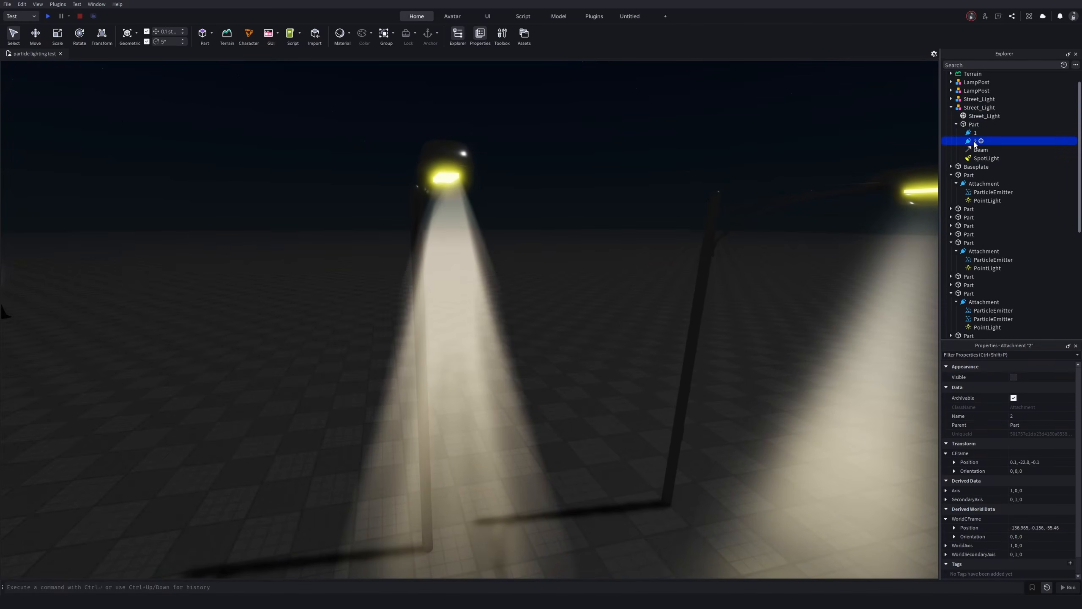
Step: Try adding another Beam to the street light's neon lamp part and undo the insertion
left_click(983, 124)
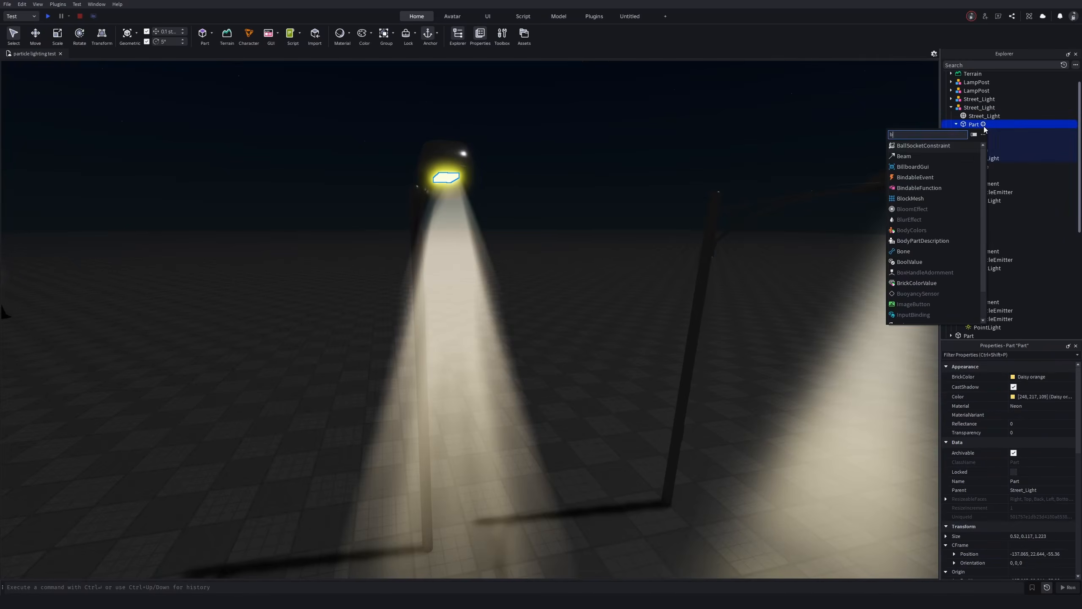
type("bea")
left_click(956, 148)
key("ctrl+z")
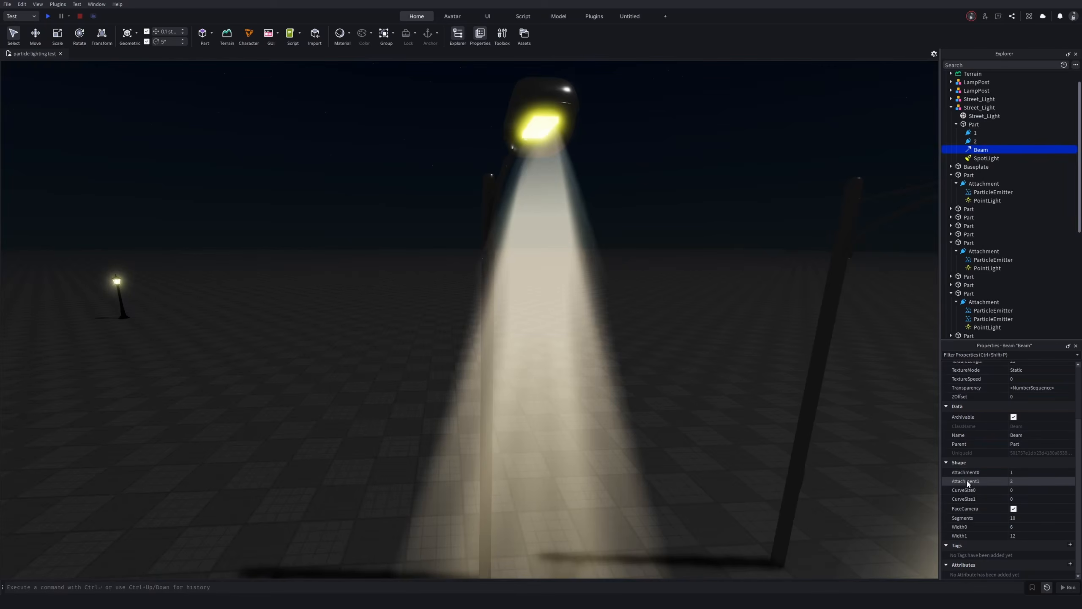
Step: Try moving the street light beam's attachments vertically: raise attachment 2 above the ground and lower attachment 1 below the lamp
left_click(975, 142)
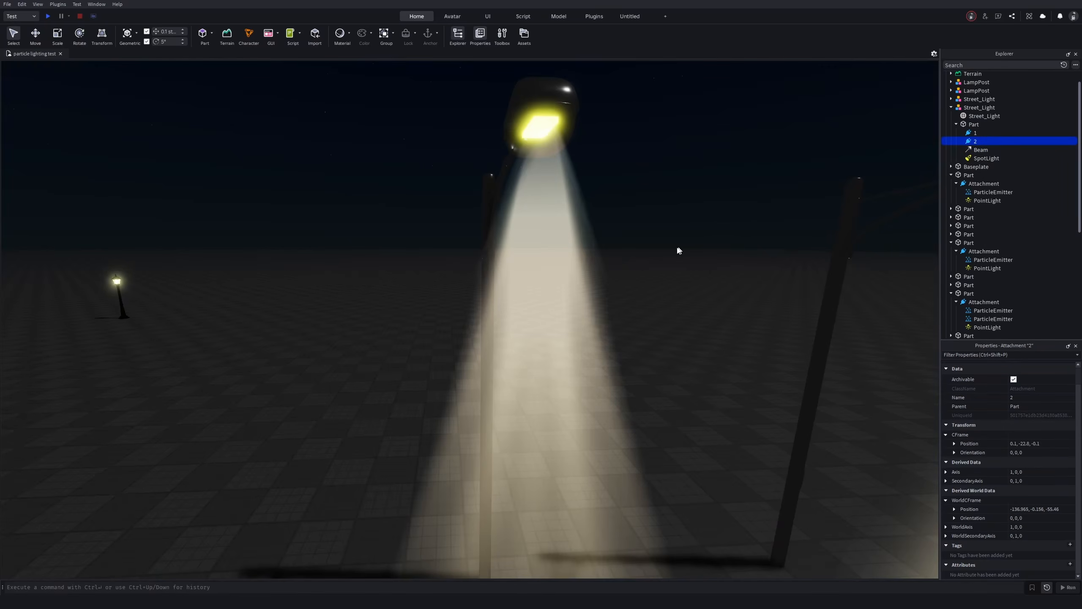
key("f")
left_click_drag(473, 263, 511, 98)
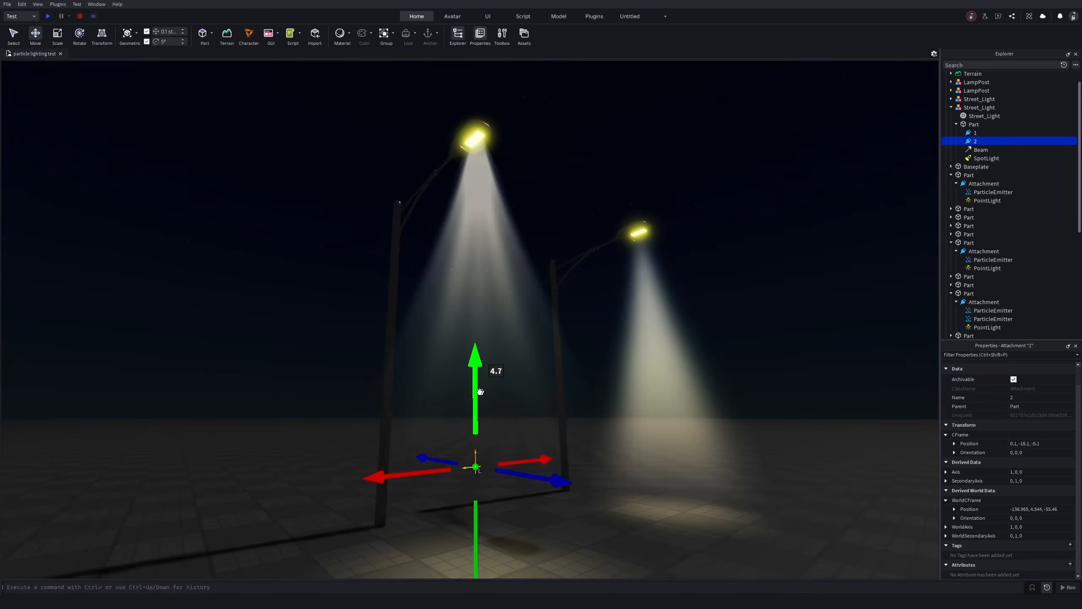
left_click_drag(479, 393, 482, 283)
right_click_drag(540, 249, 516, 291)
right_click_drag(543, 351, 562, 311)
key("w")
key("e")
left_click(974, 133)
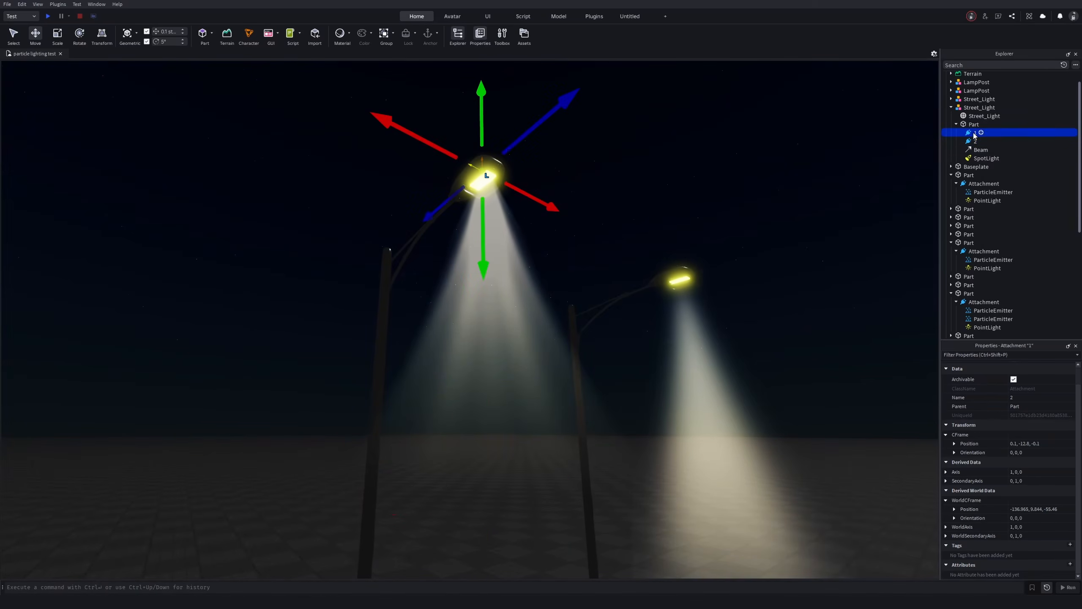
left_click_drag(486, 91, 507, 235)
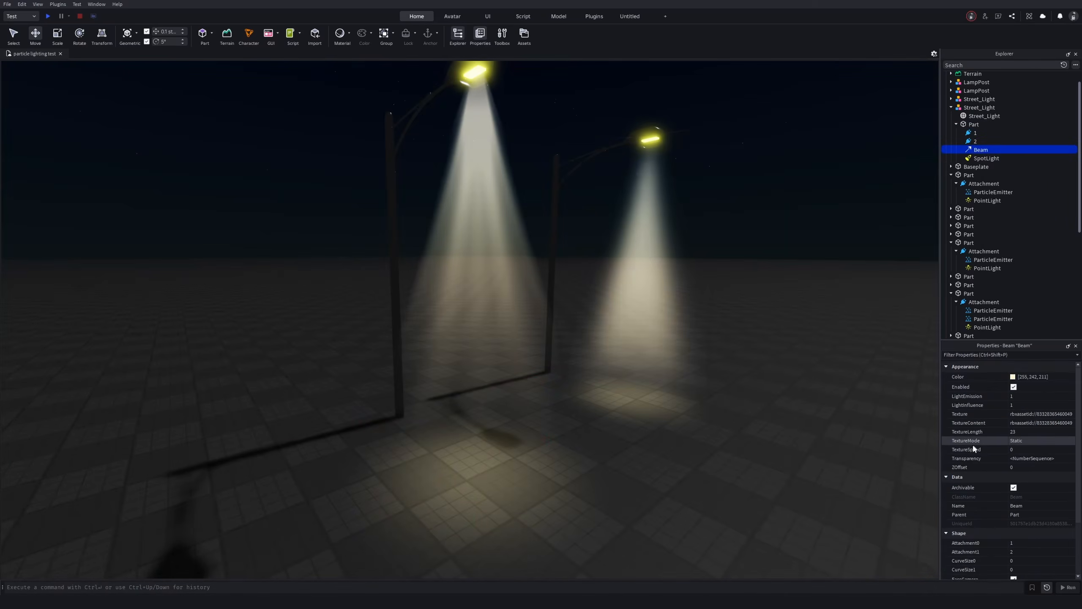
Step: Set the street light Beam's TextureMode to Stretch and its TextureLength to 1
left_click(1033, 441)
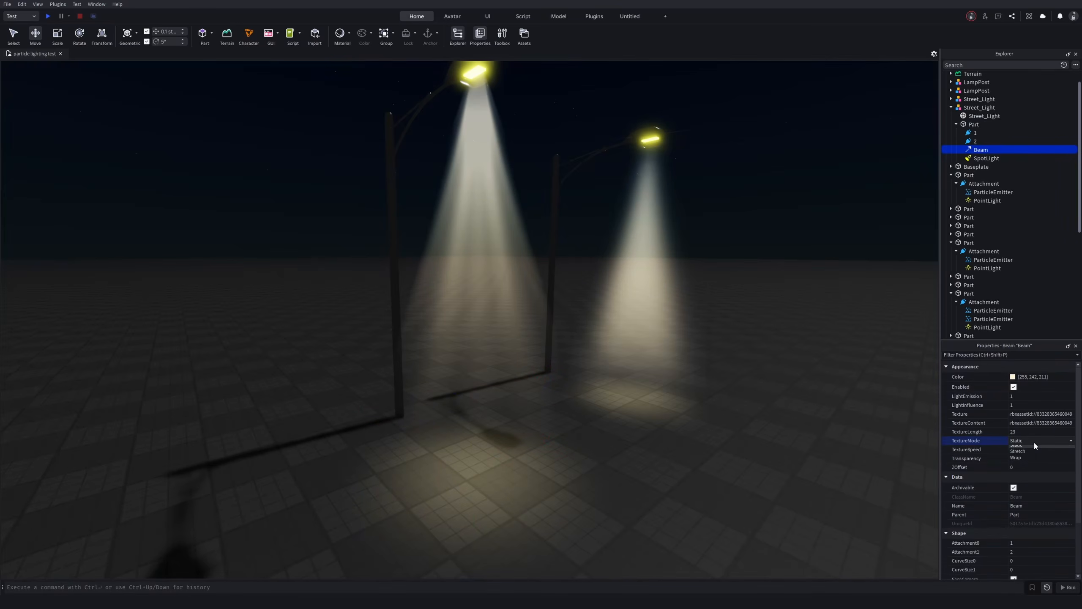
left_click(1030, 454)
right_click_drag(801, 417, 797, 394)
left_click(1069, 432)
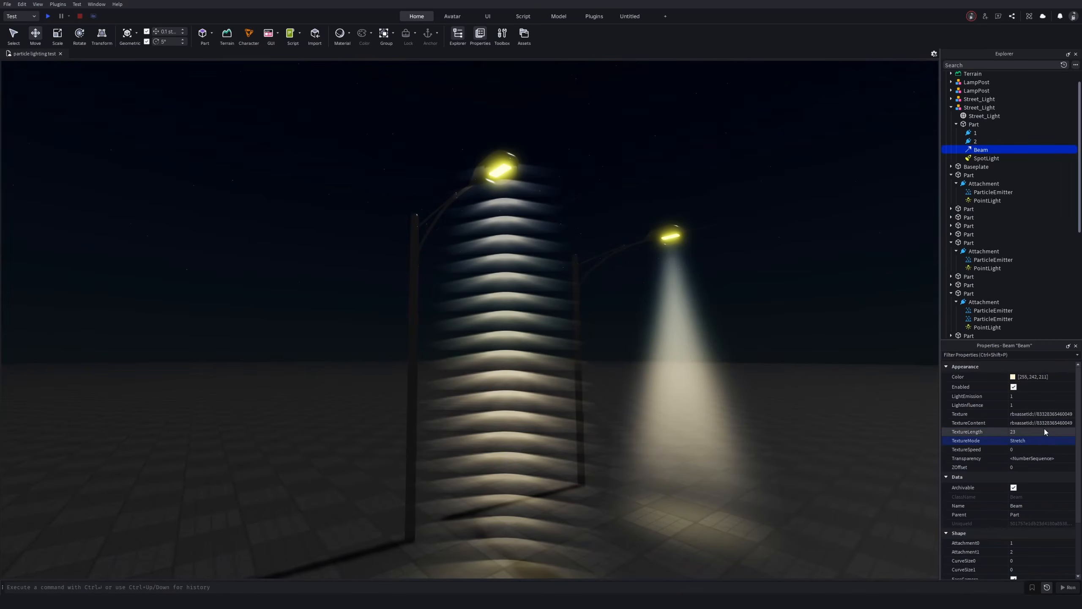
left_click_drag(1070, 435, 820, 419)
right_click_drag(820, 418, 667, 383)
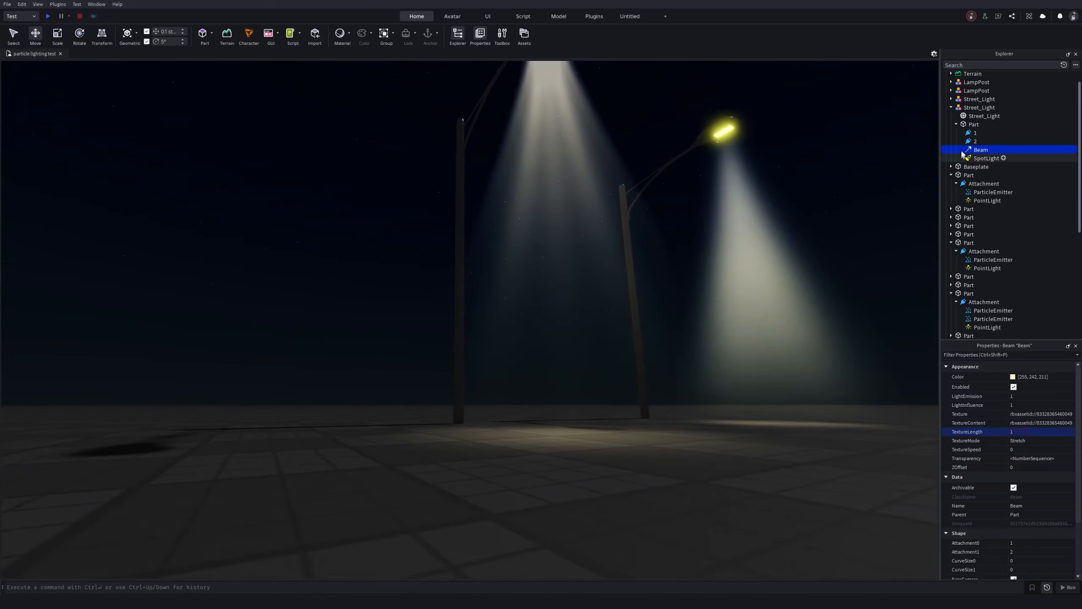
Step: Try shifting attachment 2 vertically to see how the stretched beam texture follows it
left_click(974, 141)
key("f")
left_click_drag(469, 301, 499, 421)
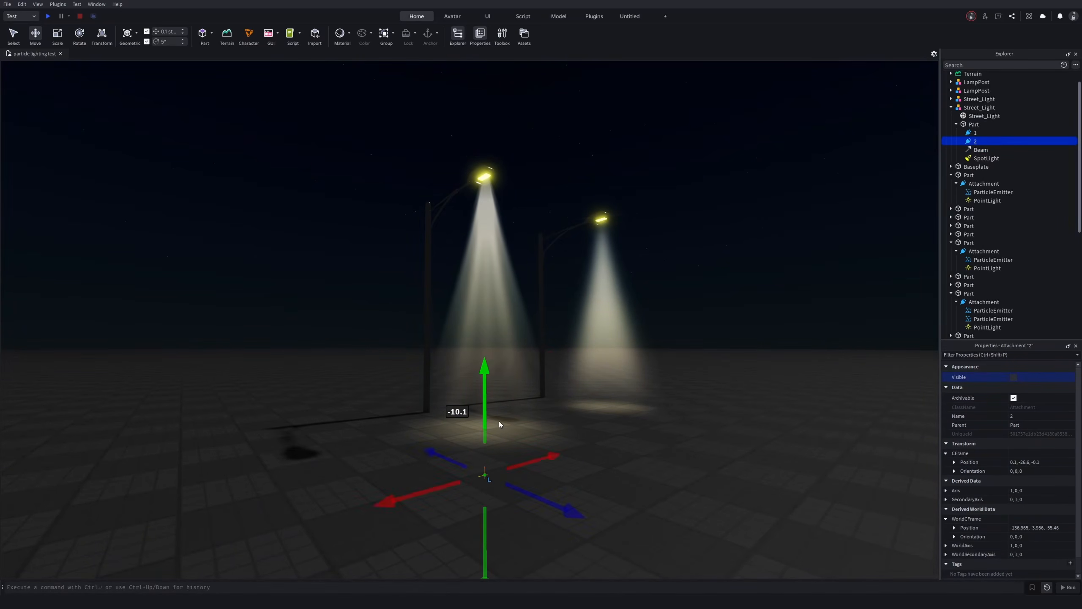
key("f")
right_click_drag(499, 421, 572, 384)
Step: Examine the street light's stretched beam from the front and from the sides
key("w")
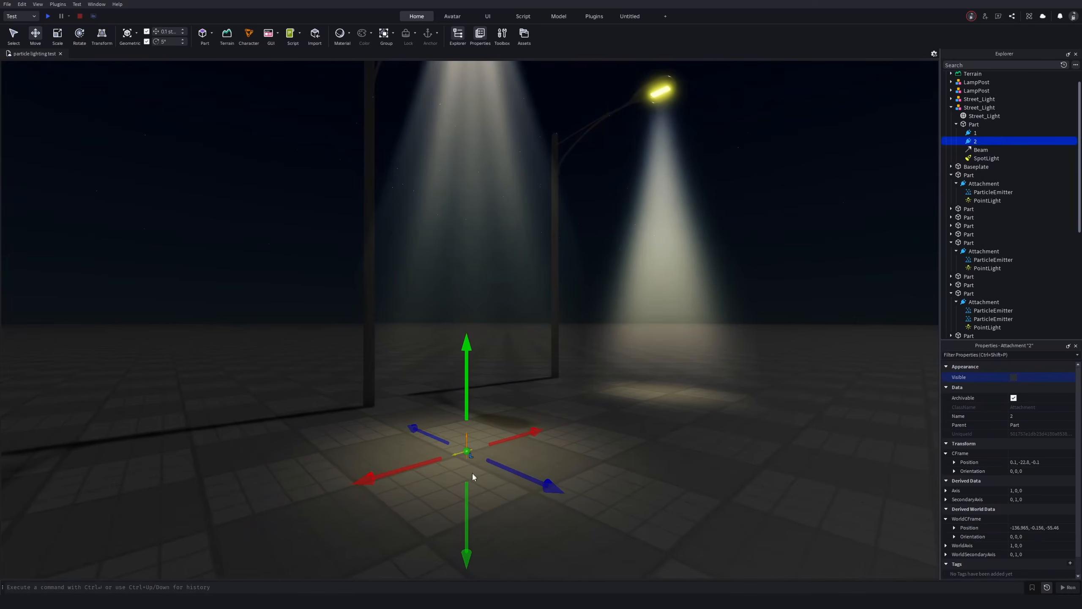
key("e")
key("s")
right_click_drag(472, 278, 466, 285)
key("d")
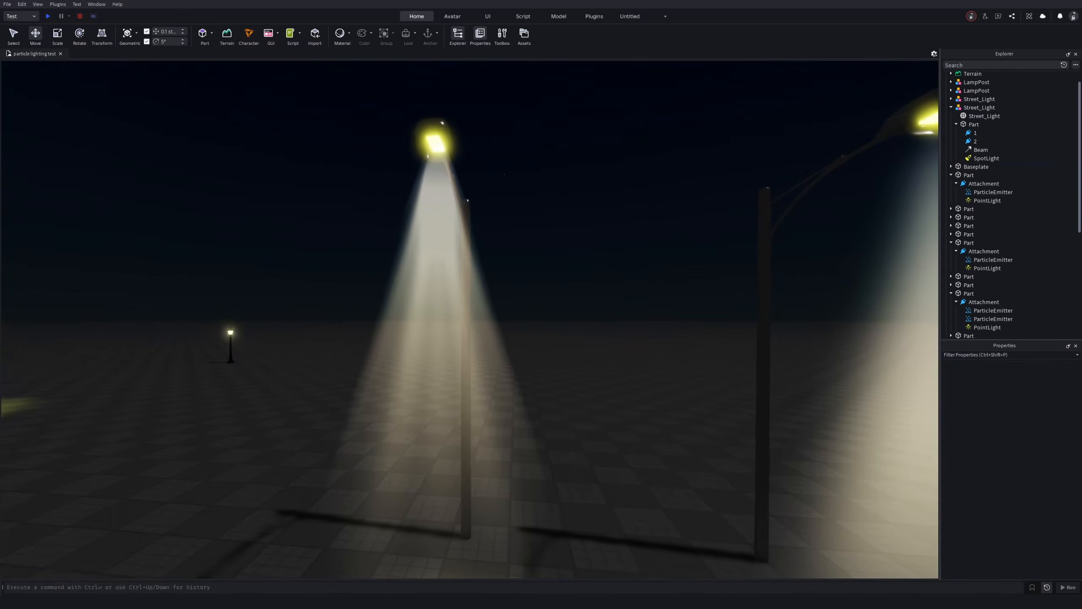
right_click_drag(435, 311, 390, 315)
key("w")
key("s")
right_click_drag(690, 140, 726, 137)
left_click(611, 180)
Step: Select the street light's Beam and inspect its LightInfluence and LightEmission settings
left_click(976, 149)
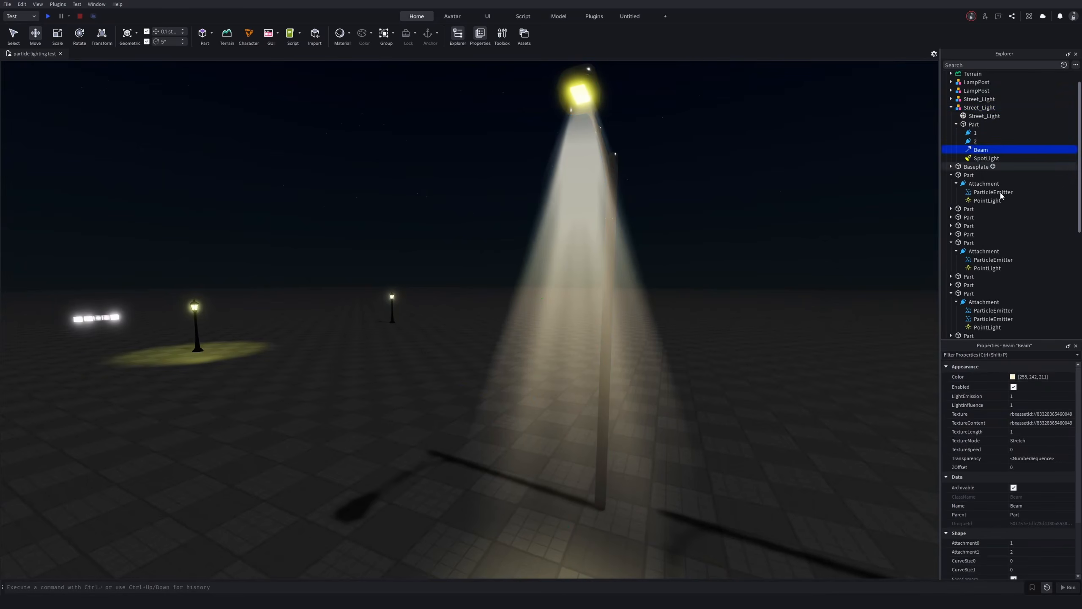
left_click(1073, 407)
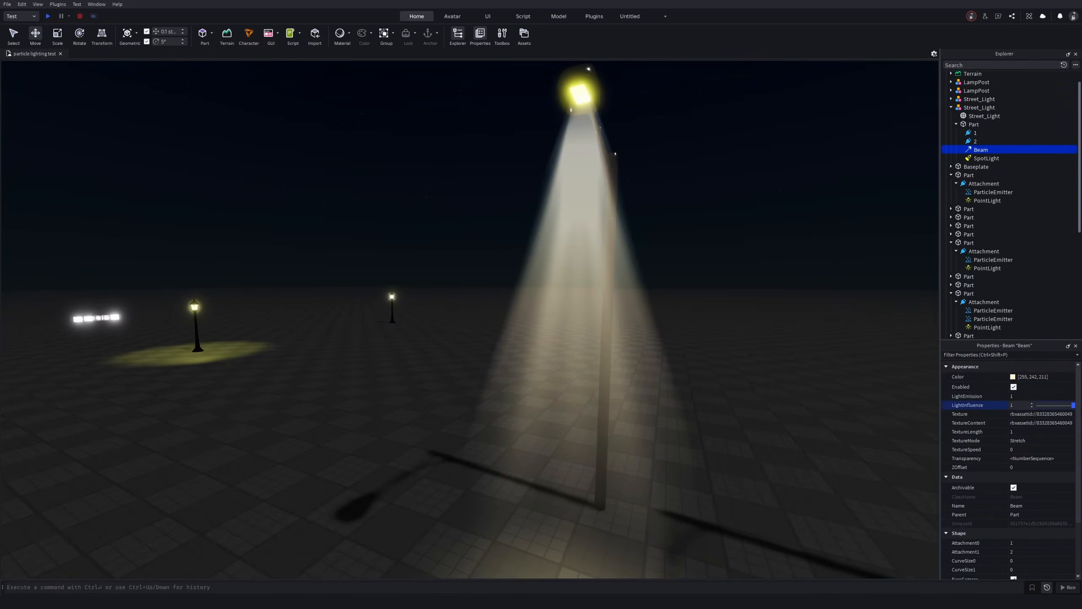
left_click(1032, 394)
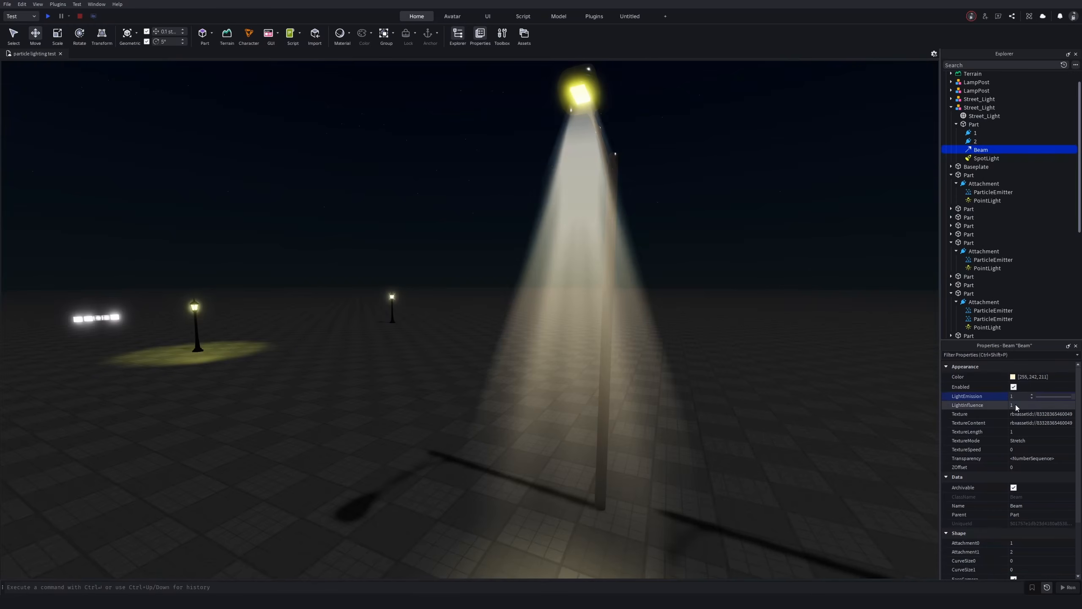
right_click_drag(852, 422, 1041, 467)
key("a")
right_click_drag(775, 423, 1067, 482)
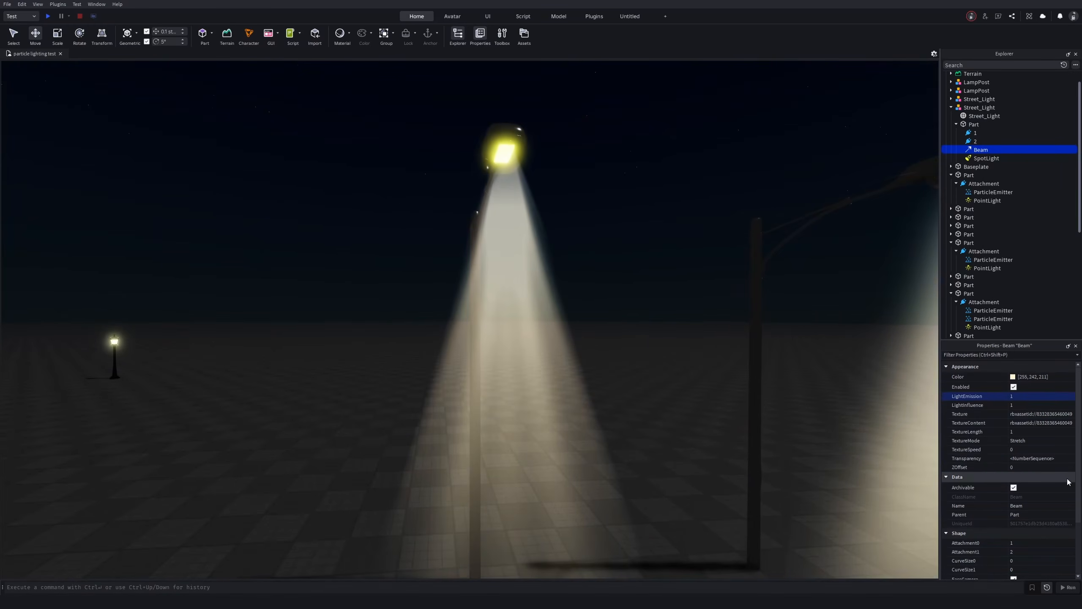
Step: On the Beam's Transparency curve, set the end keypoint's value to 1 and shift the middle keypoint further toward the end
left_click(1070, 458)
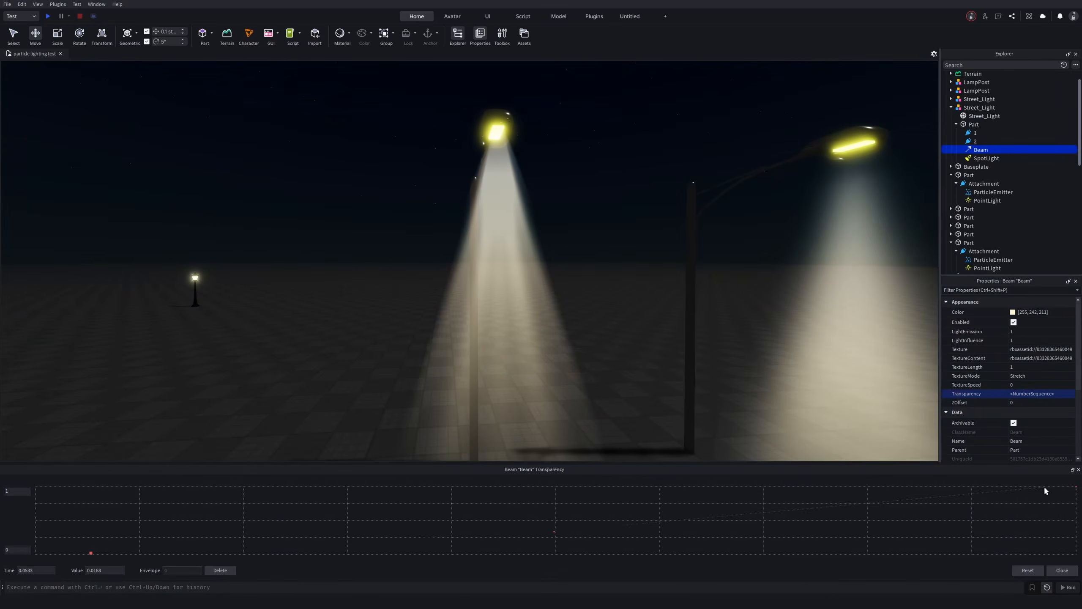
mouse_move(810, 375)
right_mouse_down()
mouse_move(758, 350)
mouse_move(710, 356)
mouse_move(807, 371)
right_mouse_up()
key("s")
key("ctrl+z")
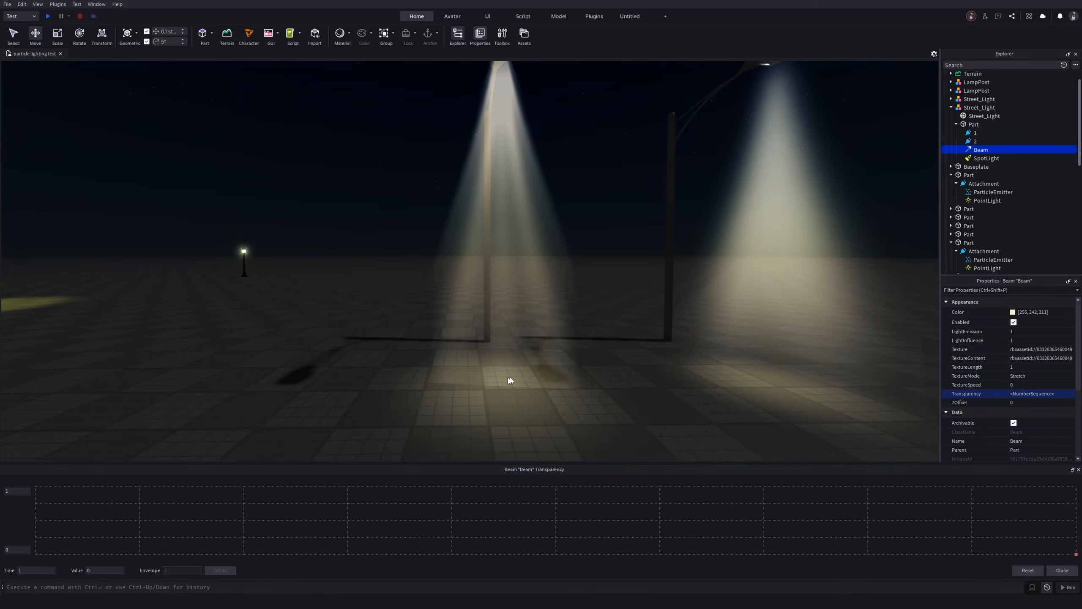
left_click_drag(1071, 541, 1066, 448)
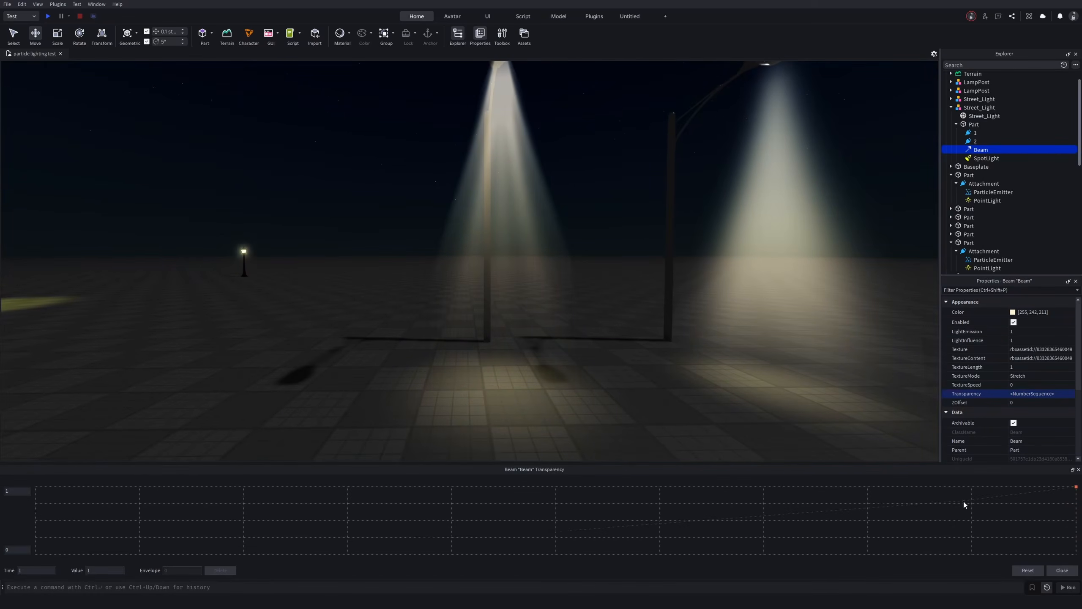
mouse_move(758, 534)
left_mouse_down()
mouse_move(767, 506)
mouse_move(661, 533)
mouse_move(758, 536)
left_mouse_up()
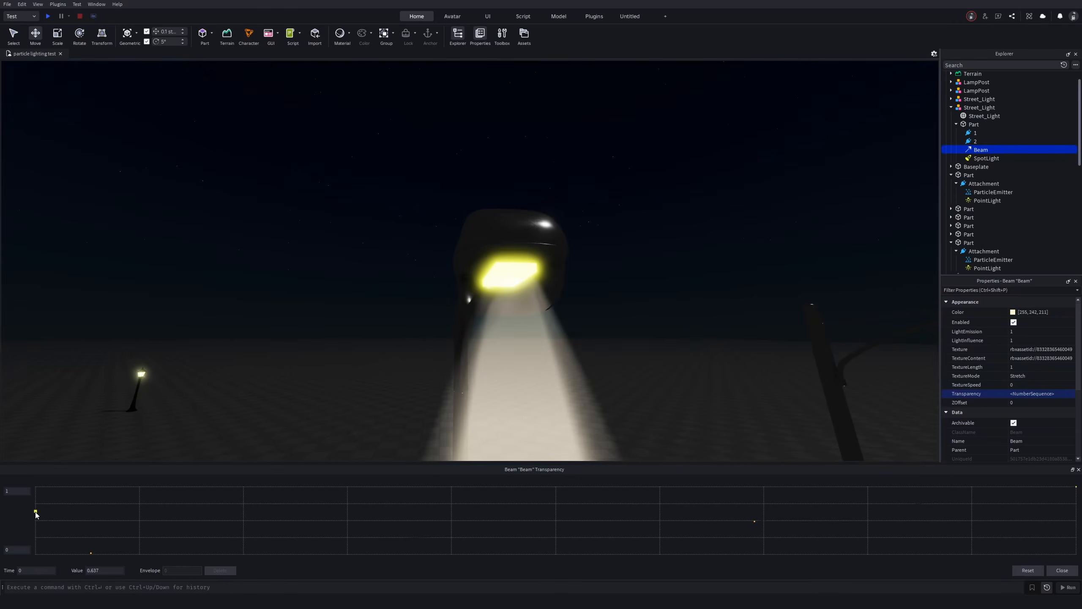
Step: Raise the Transparency curve's start keypoint to full transparency, set the second keypoint to time 0.0512 and value 0, and close the curve
left_click_drag(36, 514, 44, 479)
left_click(91, 553)
scroll(519, 256, "down", 5)
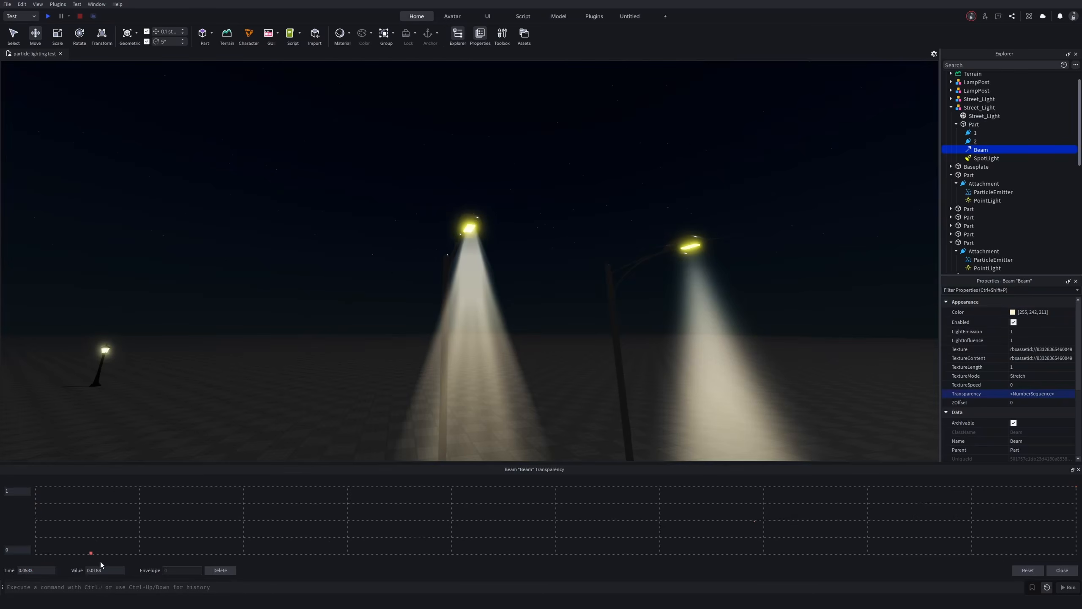
left_click_drag(92, 555, 324, 585)
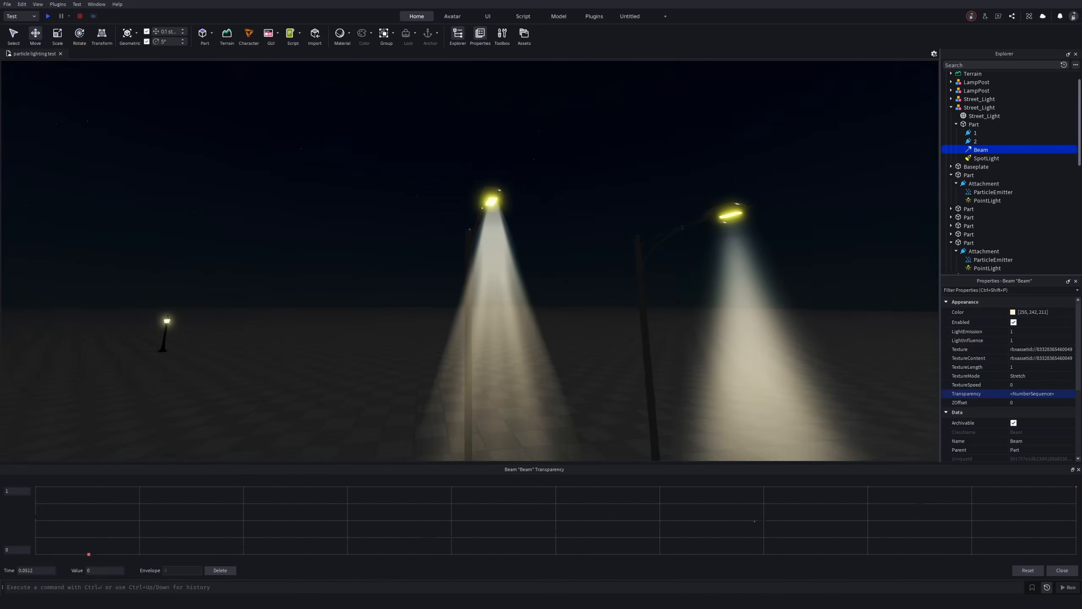
right_click_drag(573, 206, 573, 209)
key("s")
left_click(1079, 469)
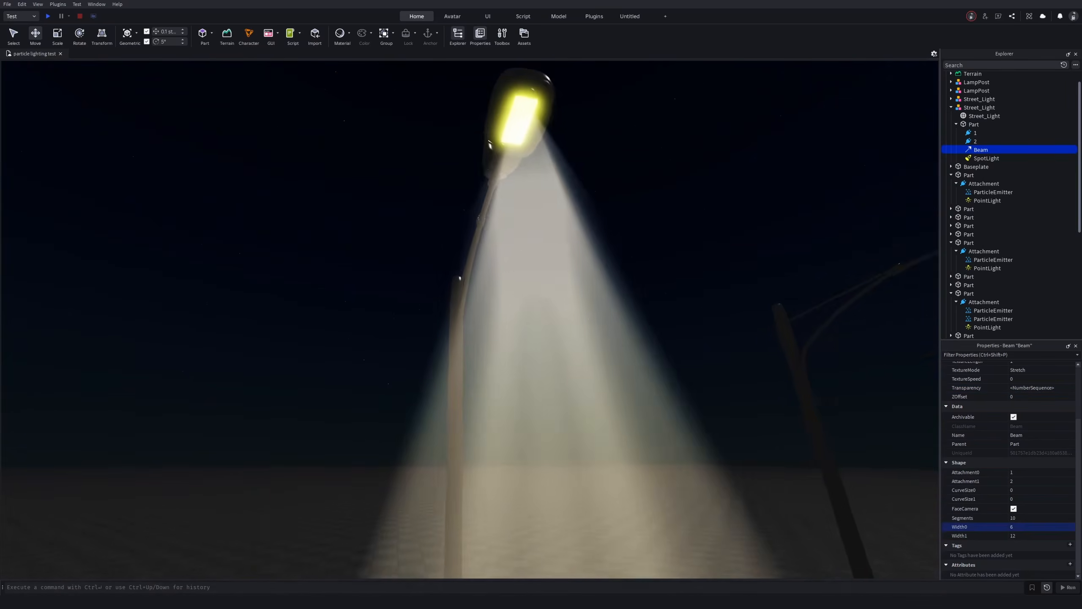
Step: Try widening the upper end of the street light's Beam by setting Width0 to 15
right_click_drag(507, 356, 466, 369)
key("e")
key("q")
left_click(1034, 528)
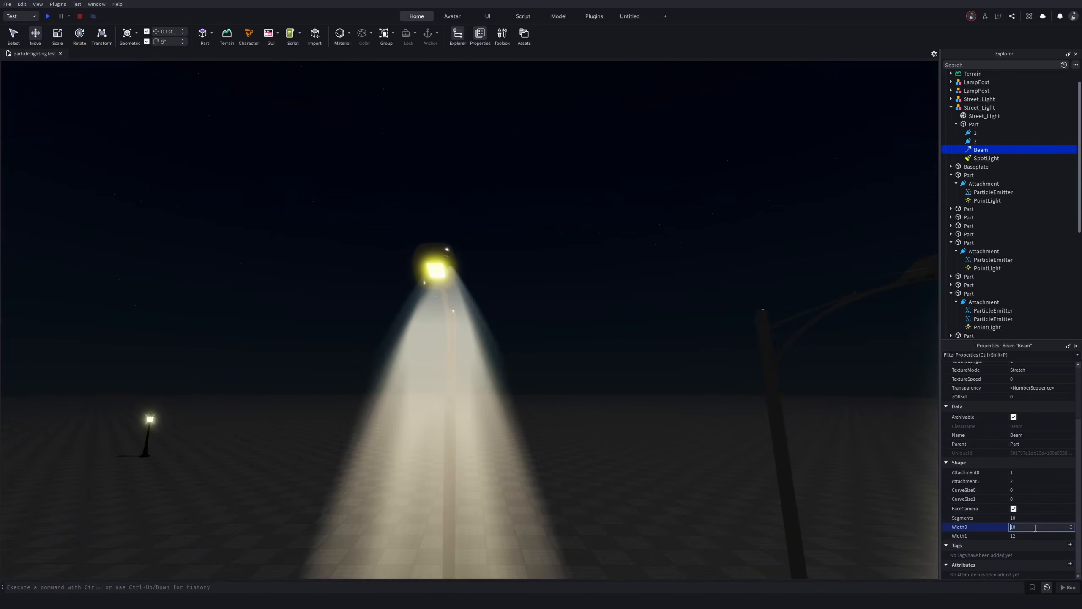
type("15")
key("Return")
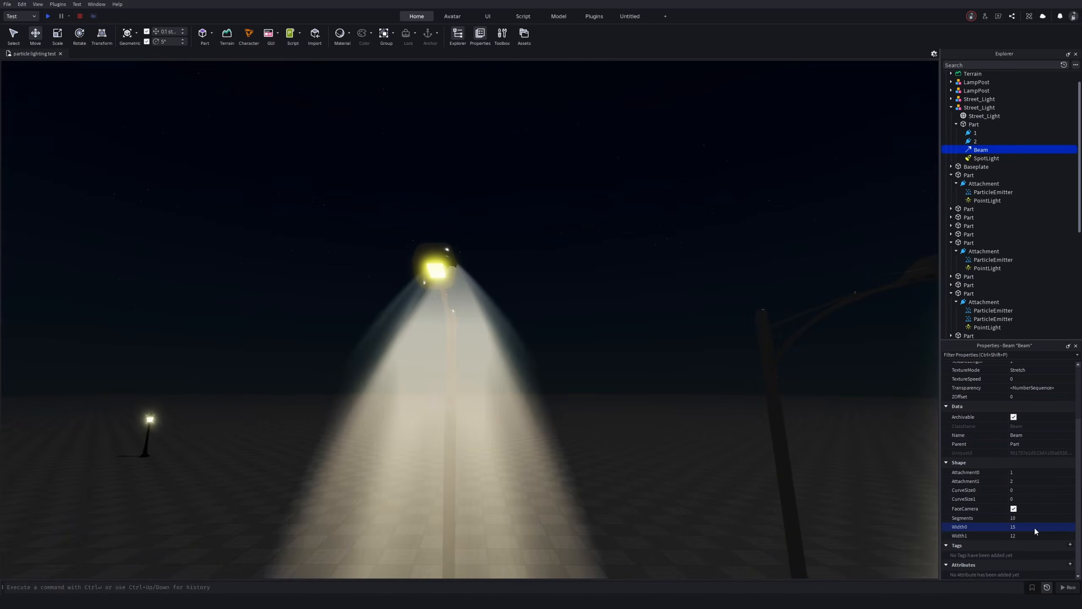
Step: Examine the widened beam from different distances and restore Width0 to 6
key("s")
right_click_drag(583, 376, 575, 311)
key("d")
key("a")
key("w")
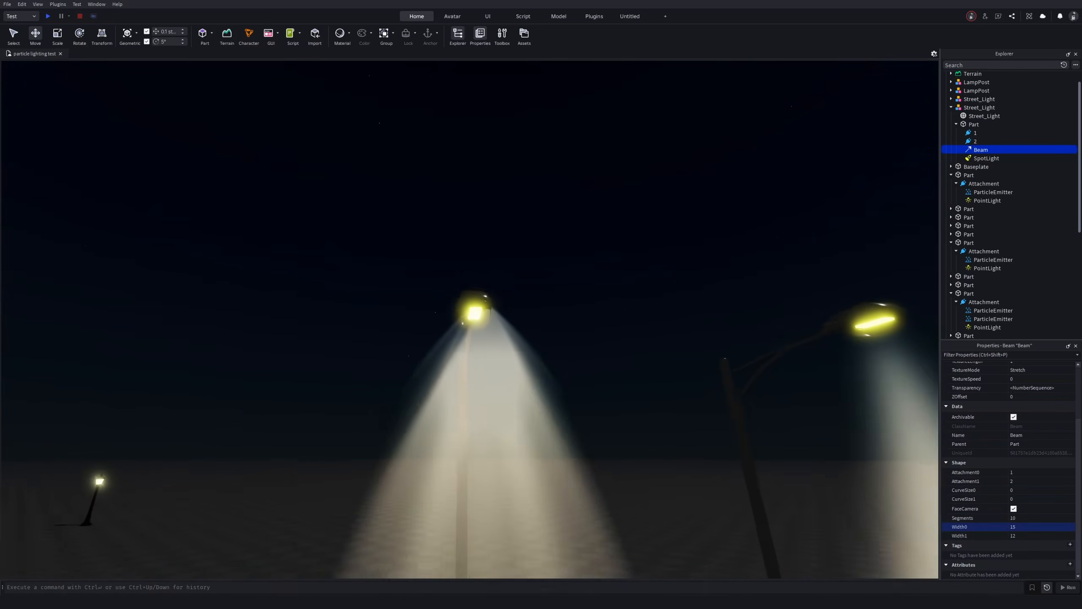
key("s")
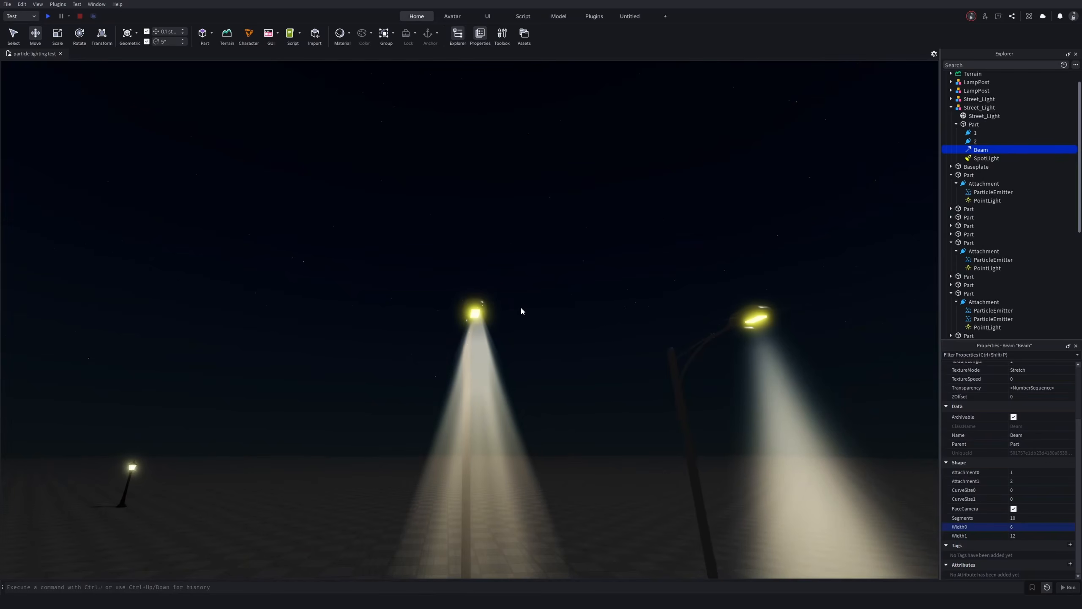
right_click_drag(521, 306, 513, 326)
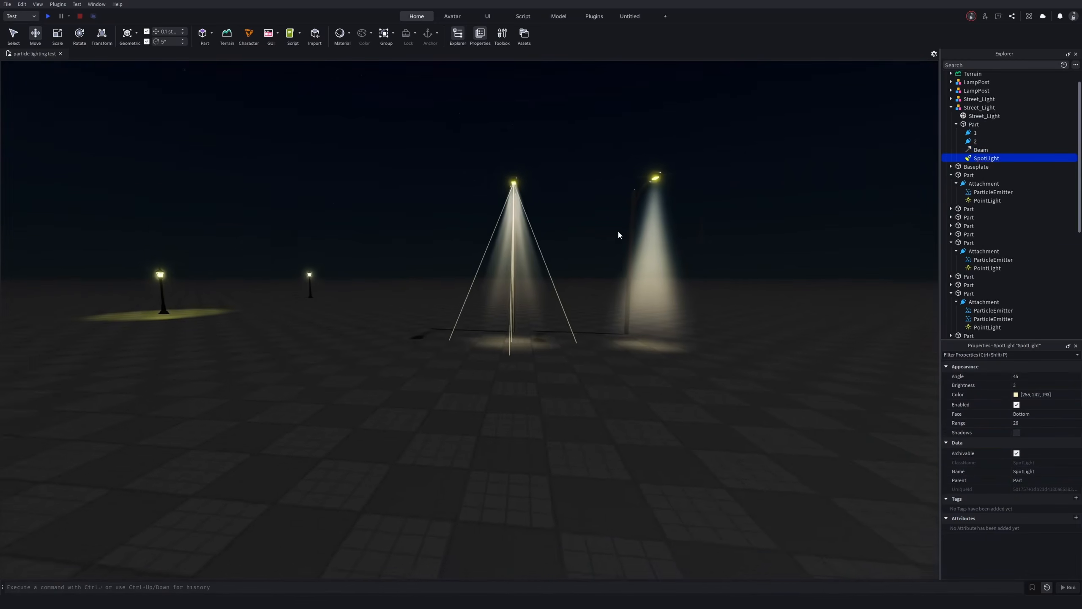
Step: Try a narrow Angle of 18 and a much wider one on the street light's SpotLight, and restore it to 45
key("w")
right_click_drag(618, 234, 617, 232)
key("s")
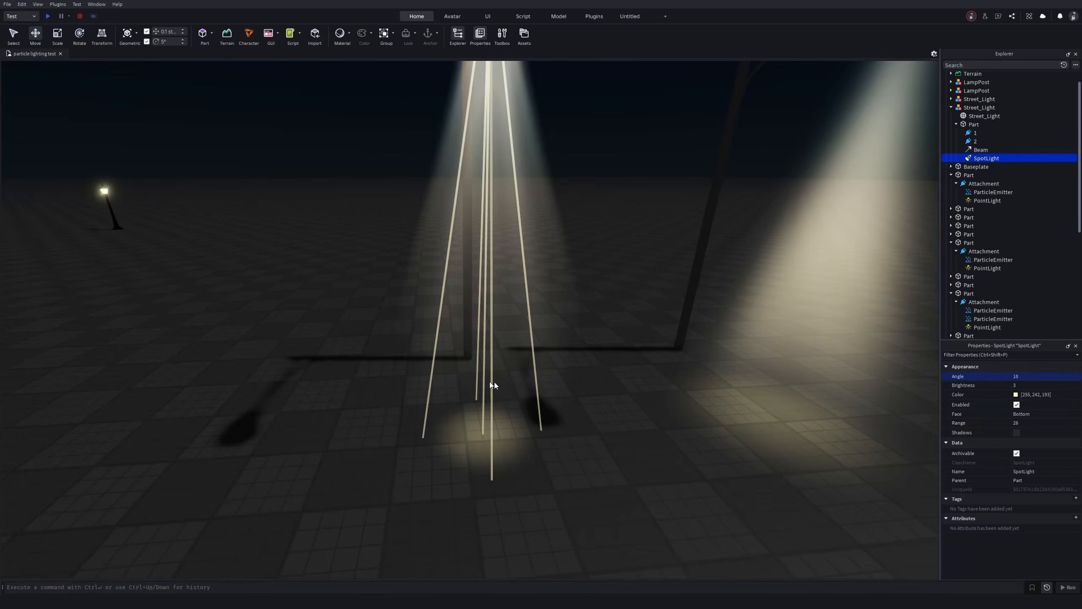
left_click(1062, 377)
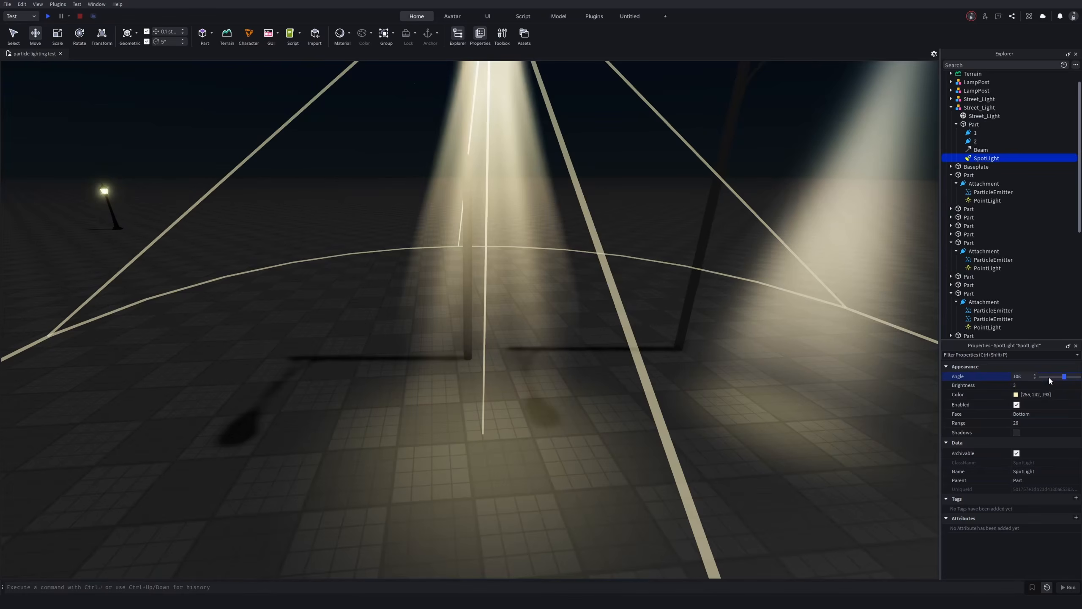
scroll(511, 391, "down", 5)
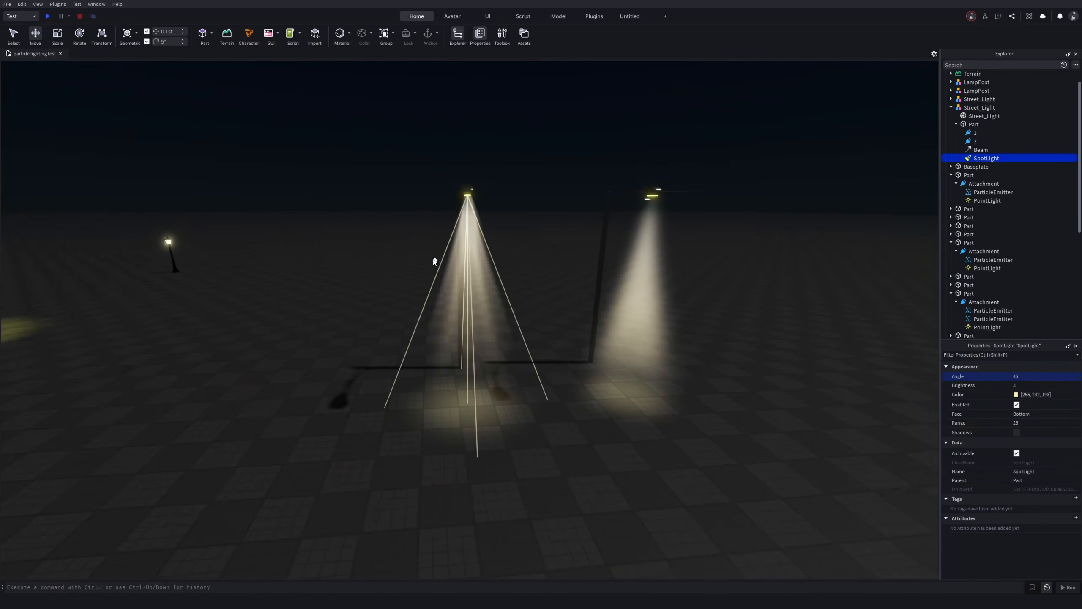
key("w")
right_click_drag(433, 258, 417, 294)
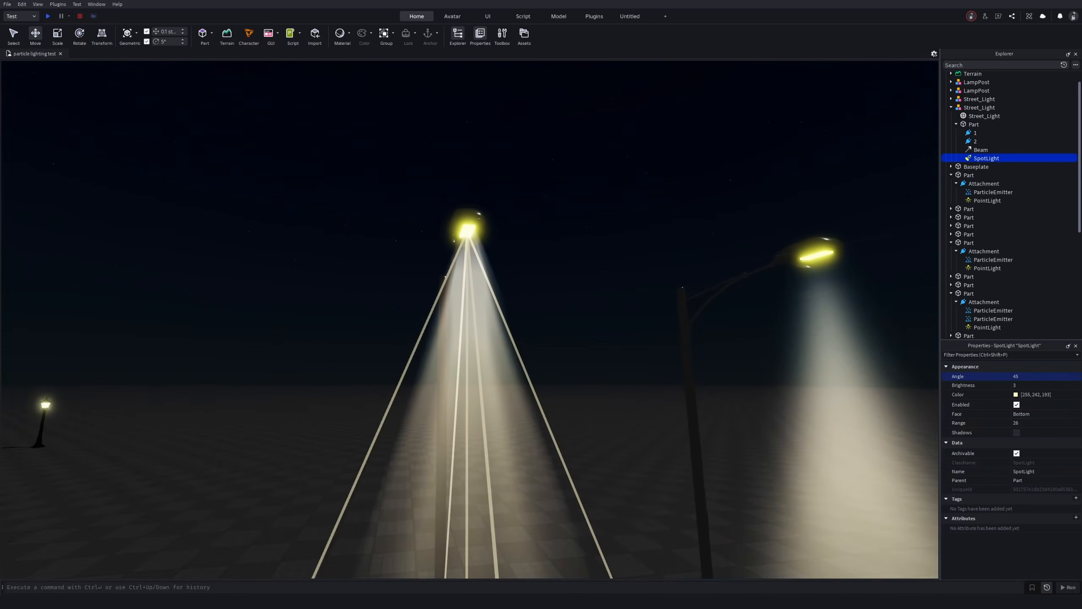
key("q")
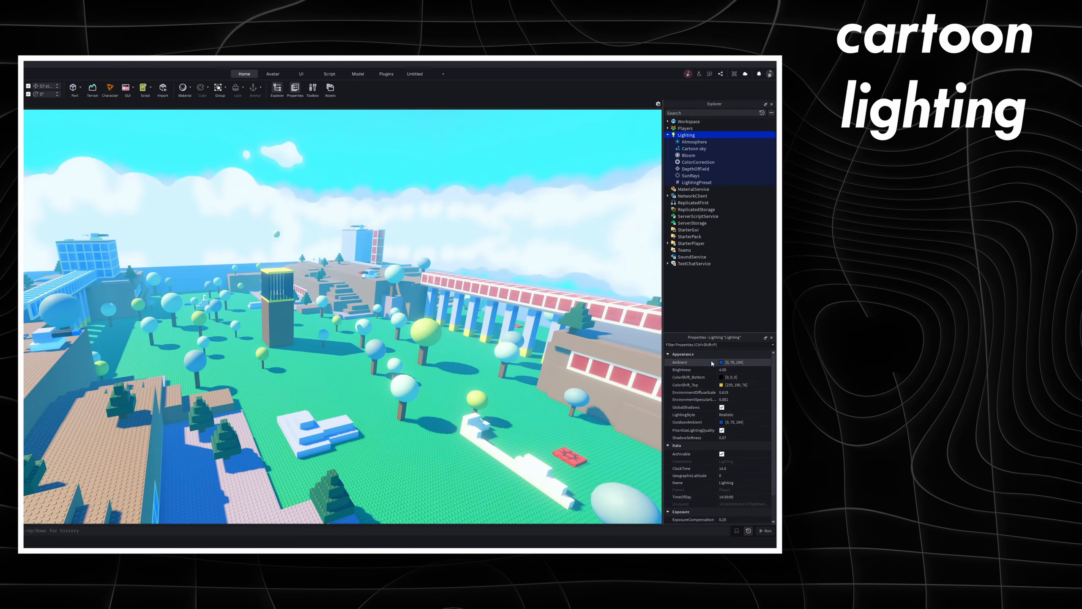
Step: In the cartoon scene's Lighting, try other Ambient colors without applying them, and try a higher Brightness
left_click(723, 363)
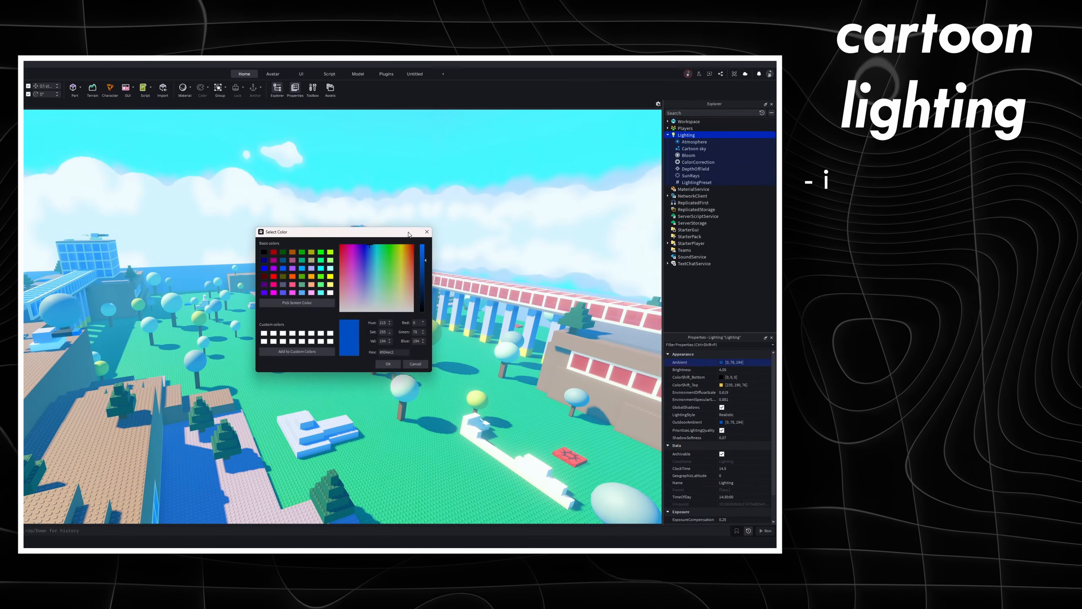
left_click_drag(307, 233, 412, 272)
left_click_drag(531, 299, 532, 292)
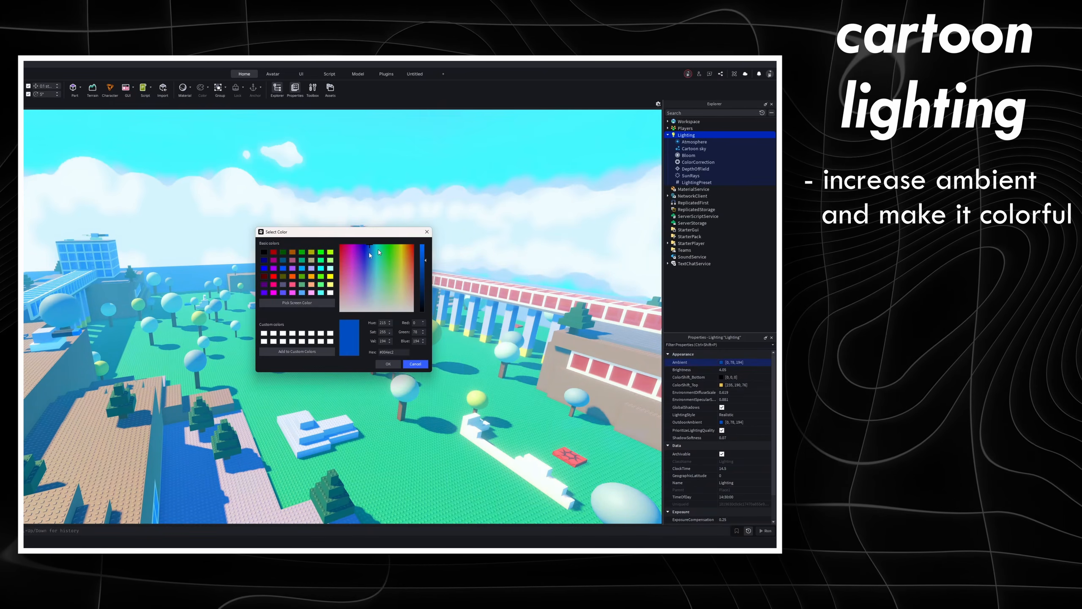
left_click_drag(374, 249, 364, 244)
left_click(416, 363)
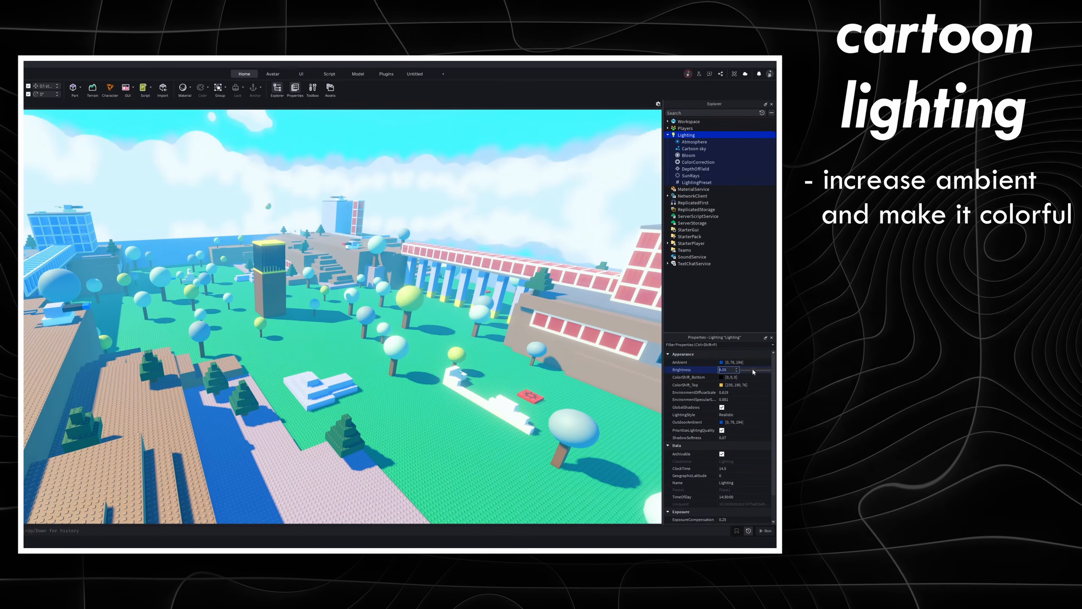
left_click_drag(754, 370, 771, 370)
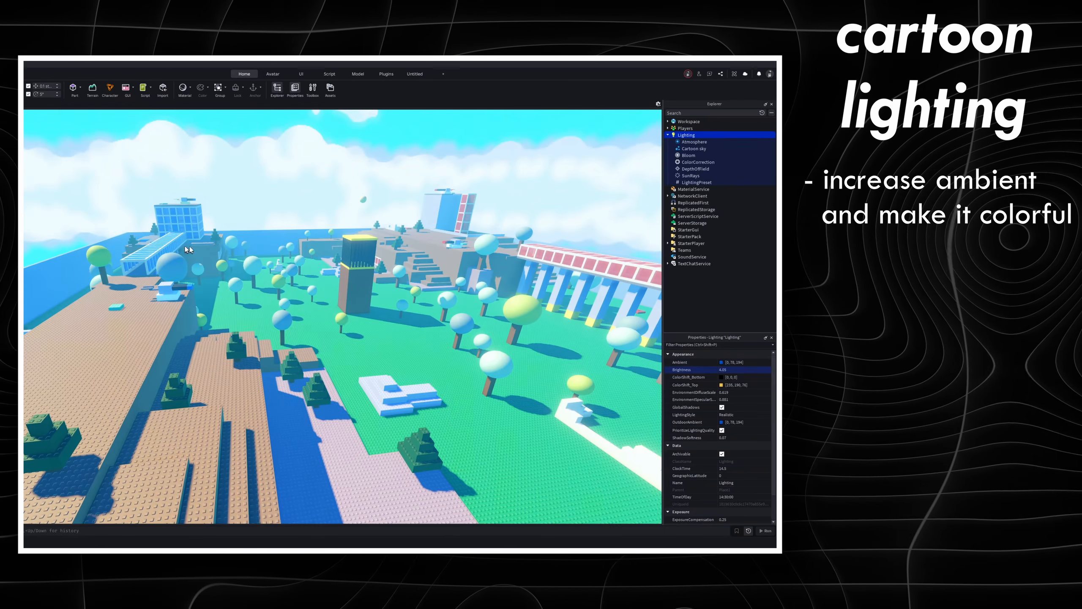
Step: Try a brighter yellow for Lighting's ColorShift_Top, and cancel the color change
right_click_drag(187, 246, 264, 244)
key("w")
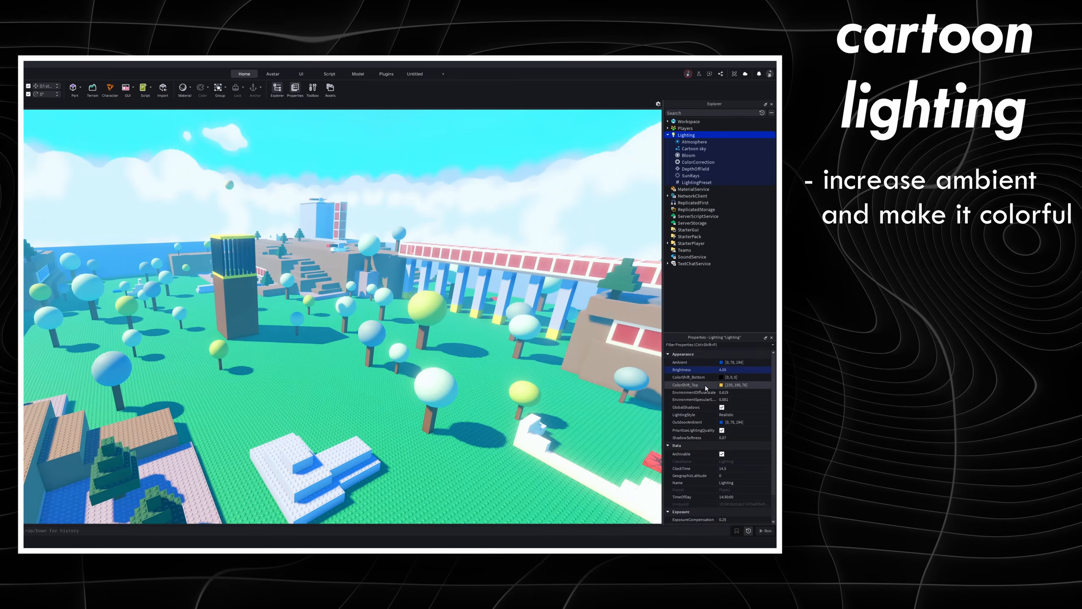
left_click(721, 386)
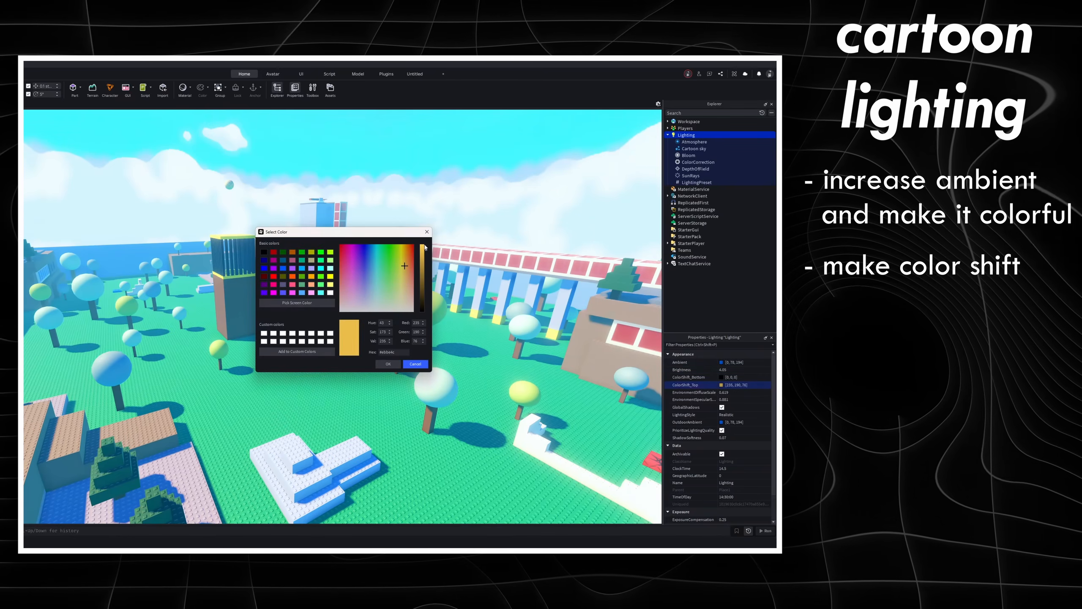
left_click_drag(410, 232, 613, 254)
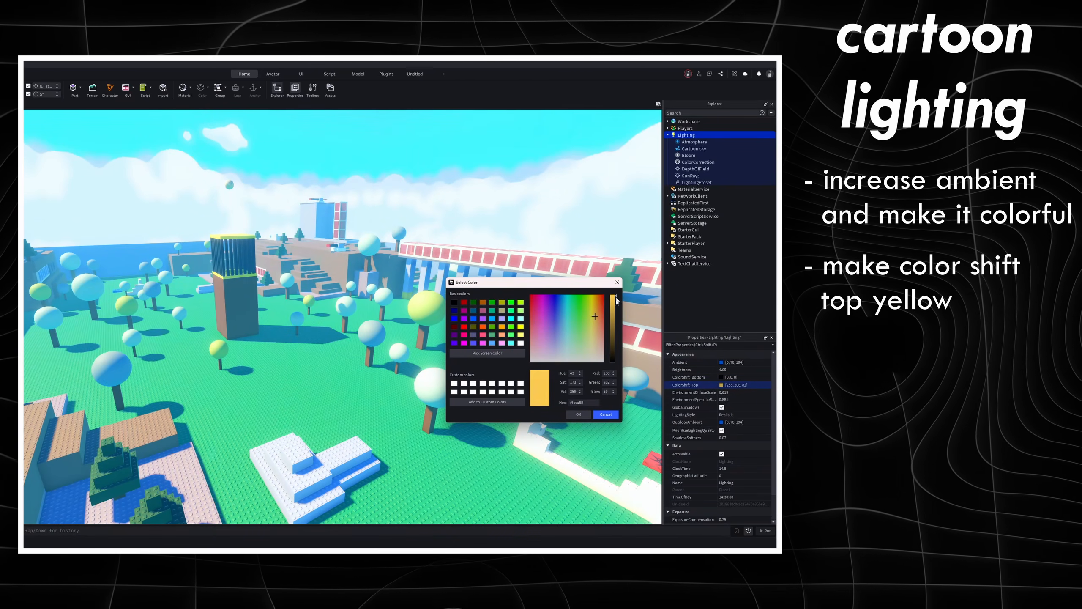
left_click(608, 416)
key("a")
right_click_drag(163, 306, 155, 275)
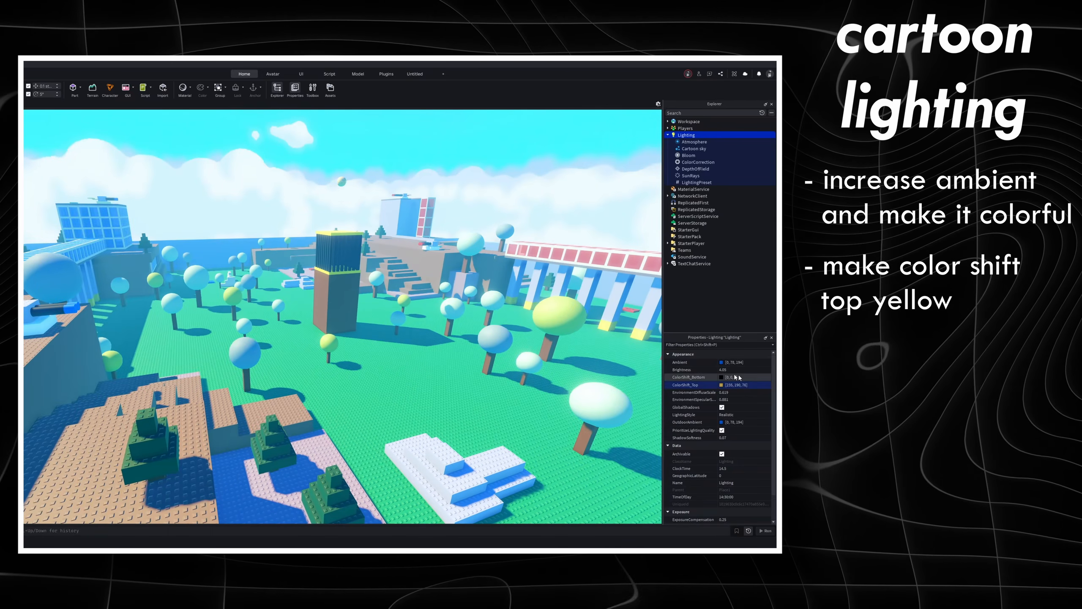
Step: Try an EnvironmentDiffuseScale of 0 on Lighting and restore the previous value
key("d")
left_click(733, 393)
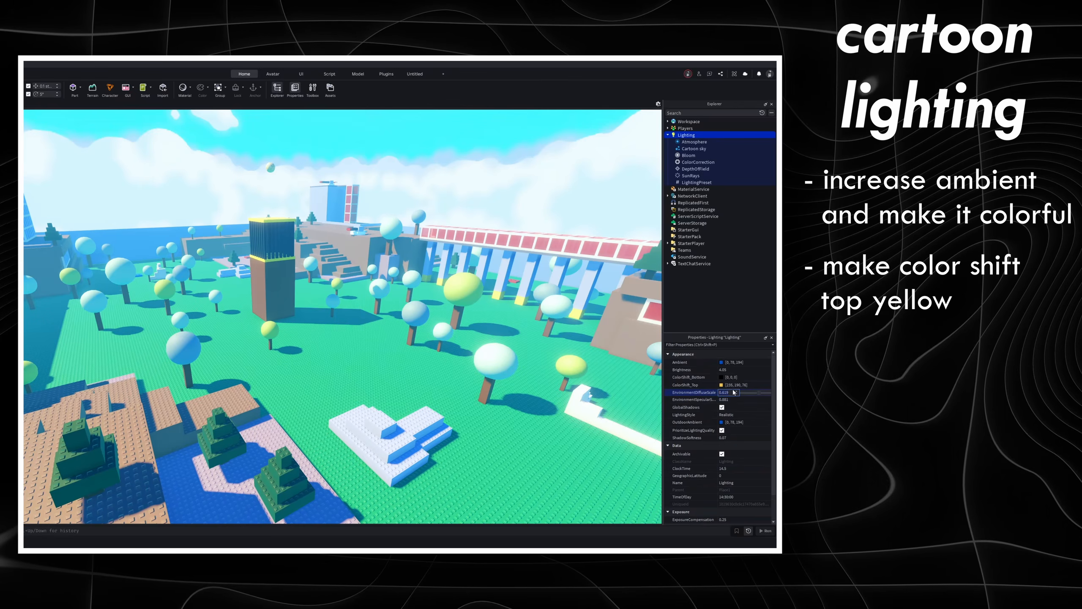
left_click_drag(764, 392, 652, 387)
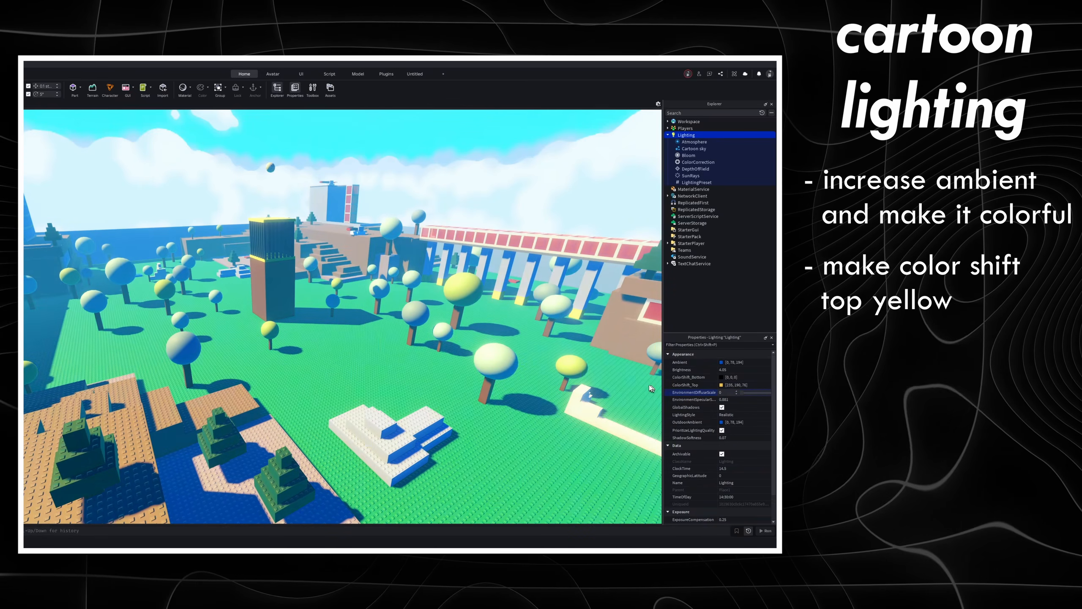
right_click_drag(410, 238, 410, 237)
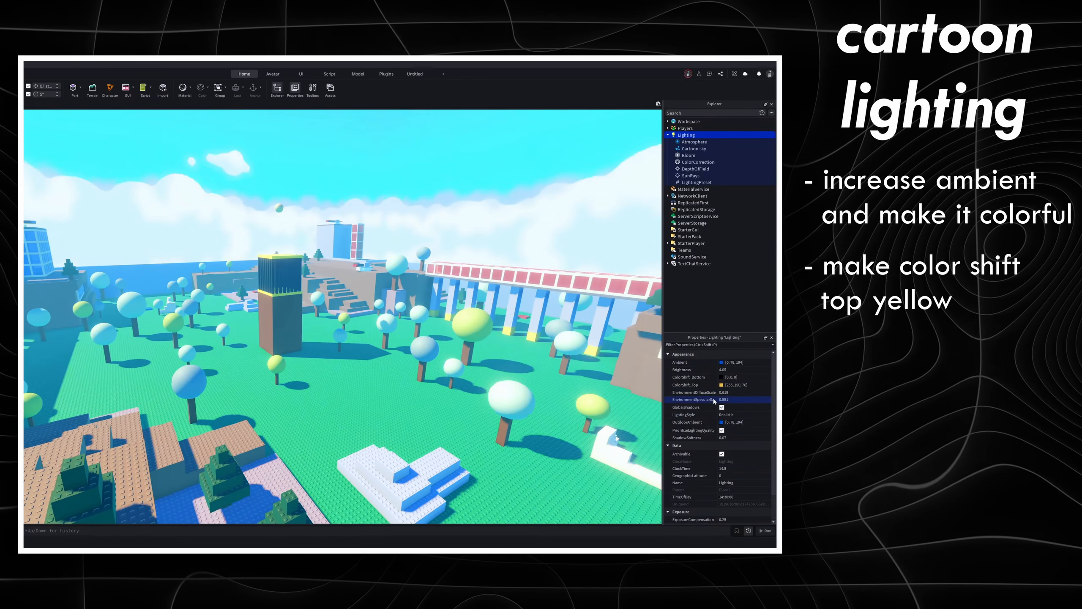
Step: Try other ShadowSoftness values on Lighting while viewing a tree's shadow up close, and restore the original softness
key("a")
right_click_drag(482, 338, 482, 339)
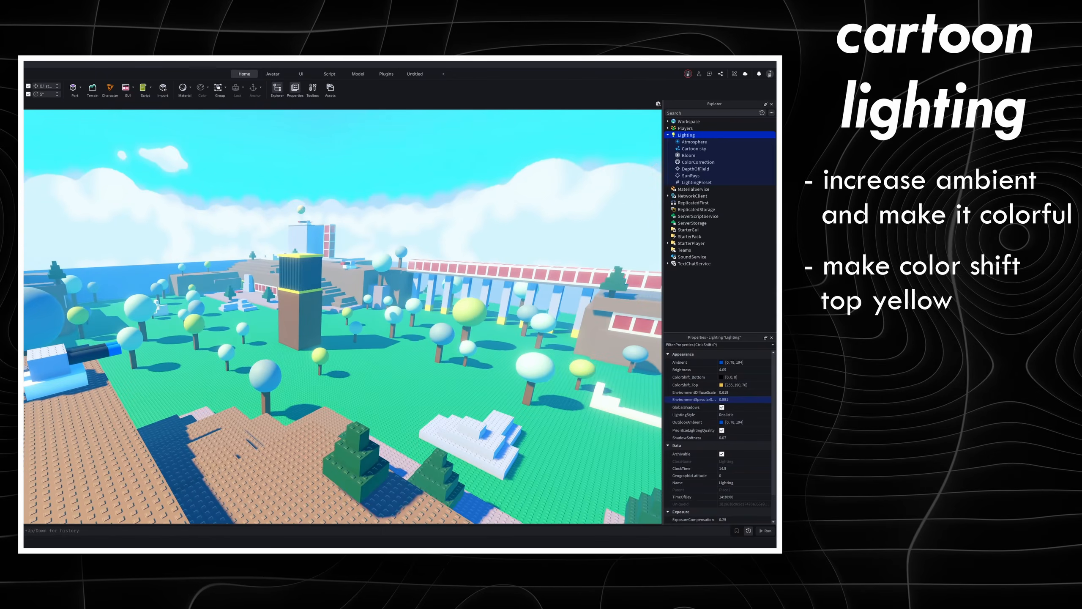
key("w")
key("e")
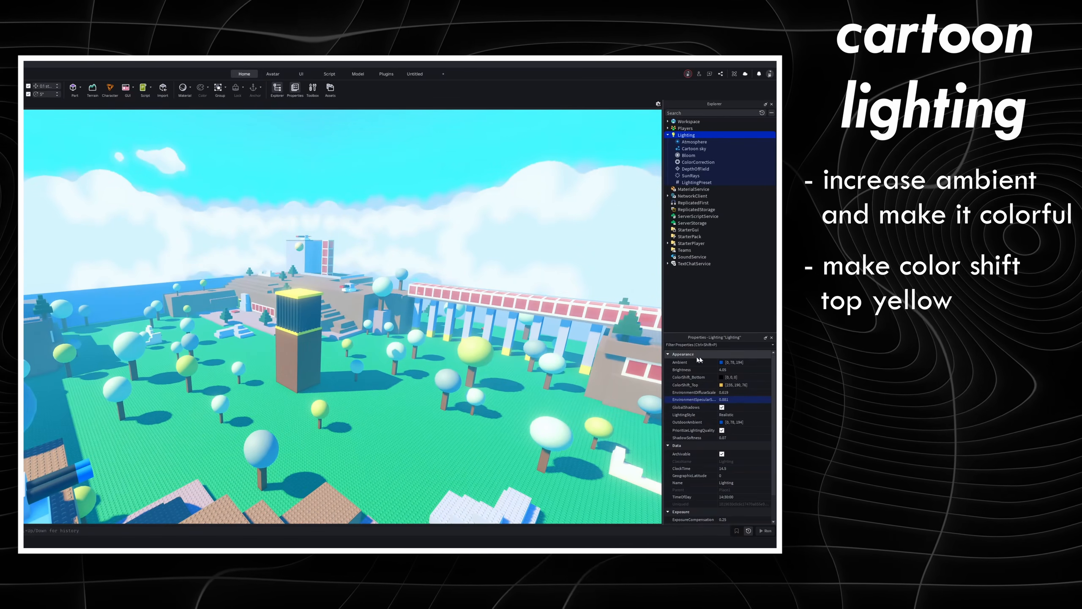
right_click_drag(464, 344, 464, 344)
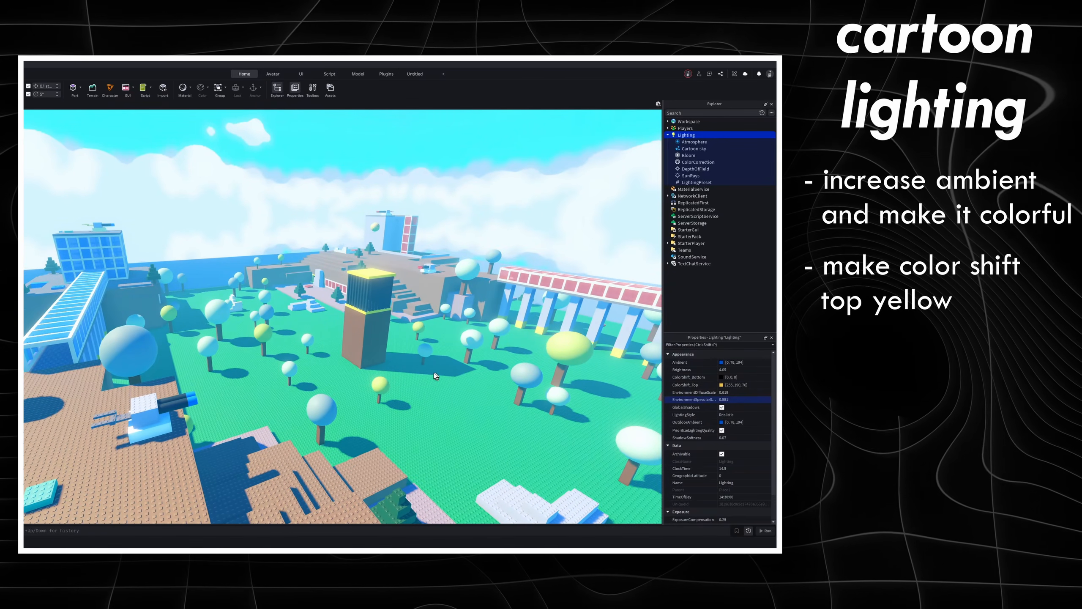
right_click_drag(358, 334, 358, 334)
key("d")
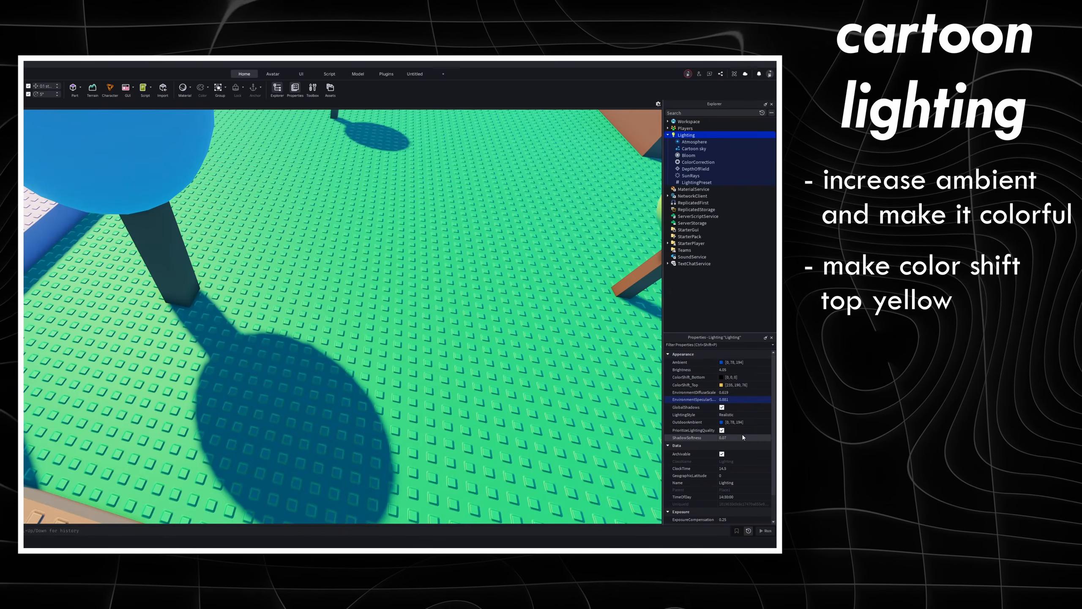
left_click(744, 438)
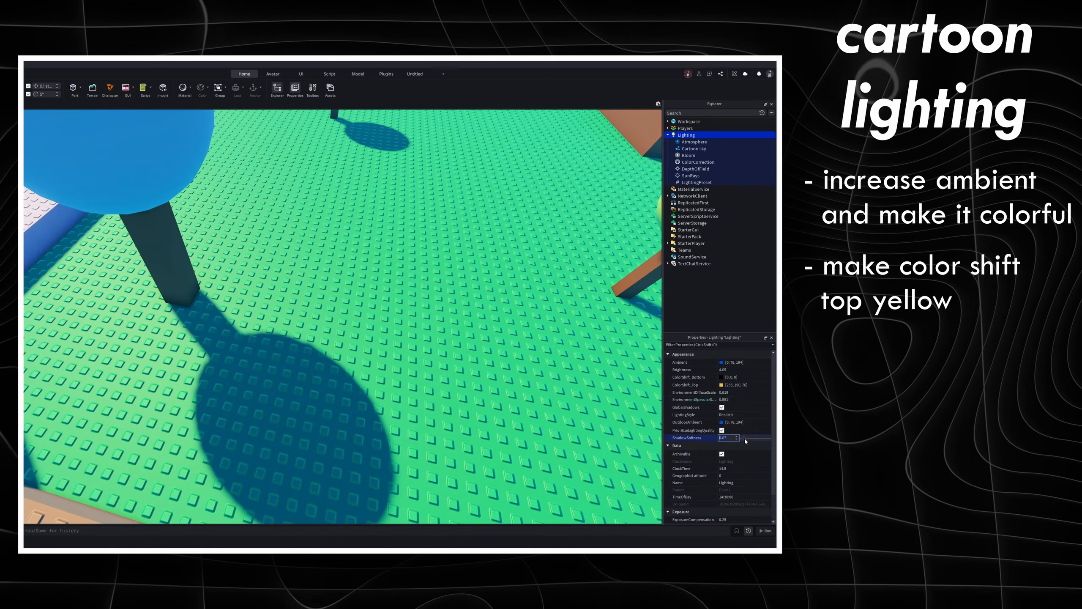
mouse_move(744, 438)
left_mouse_down()
mouse_move(766, 440)
mouse_move(738, 442)
left_mouse_up()
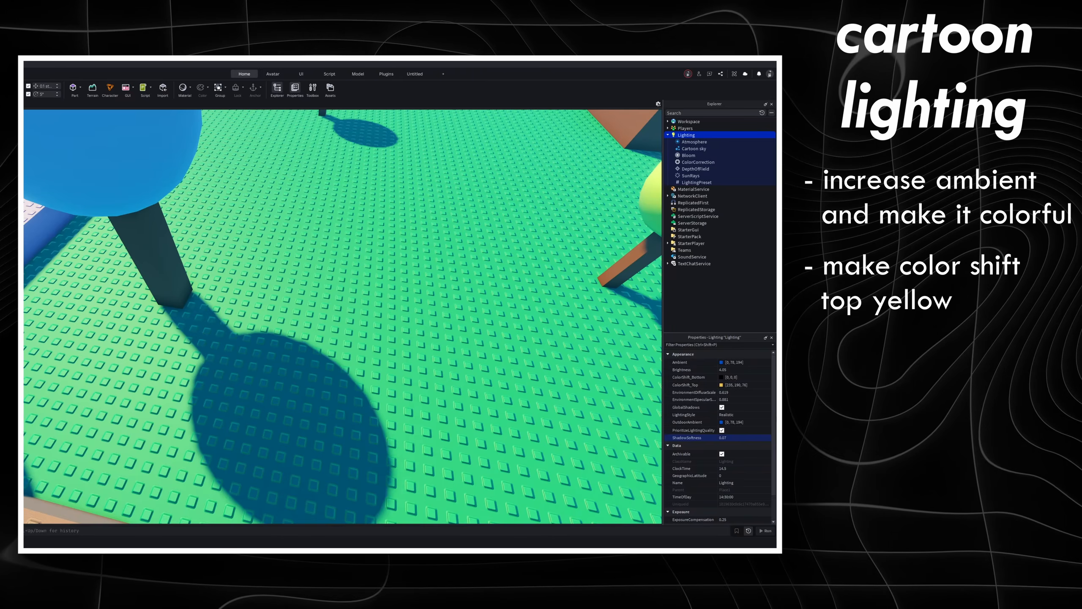
left_click(745, 441)
Step: Try a much higher ExposureCompensation on Lighting over the whole scene, and undo it
right_click_drag(348, 369, 389, 311)
scroll(348, 369, "down", 8)
scroll(347, 370, "up", 8)
scroll(370, 350, "down", 10)
scroll(699, 468, "down", 2)
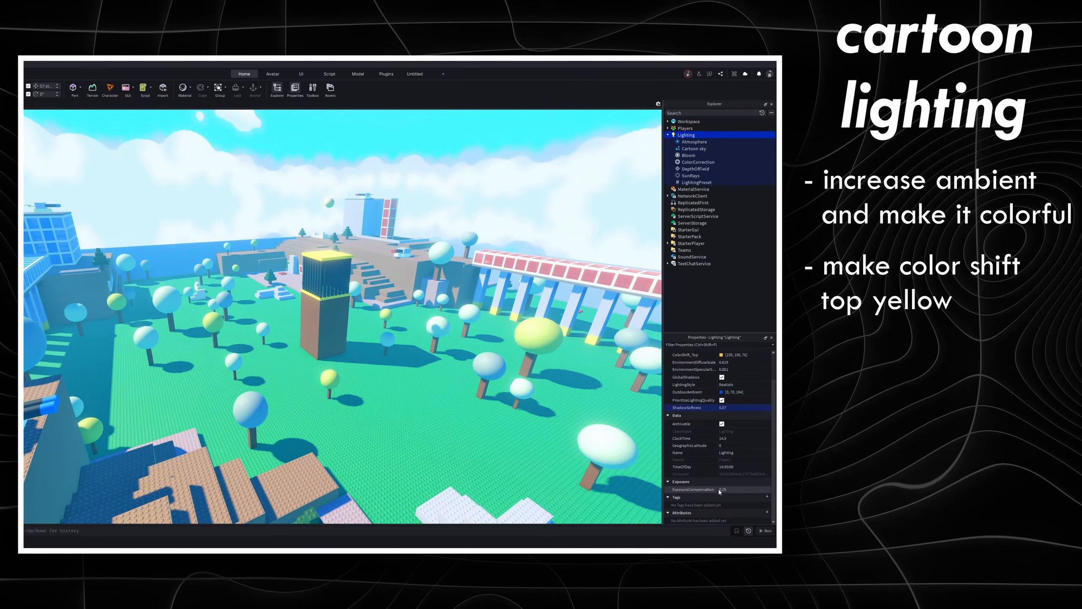
left_click_drag(757, 490, 762, 490)
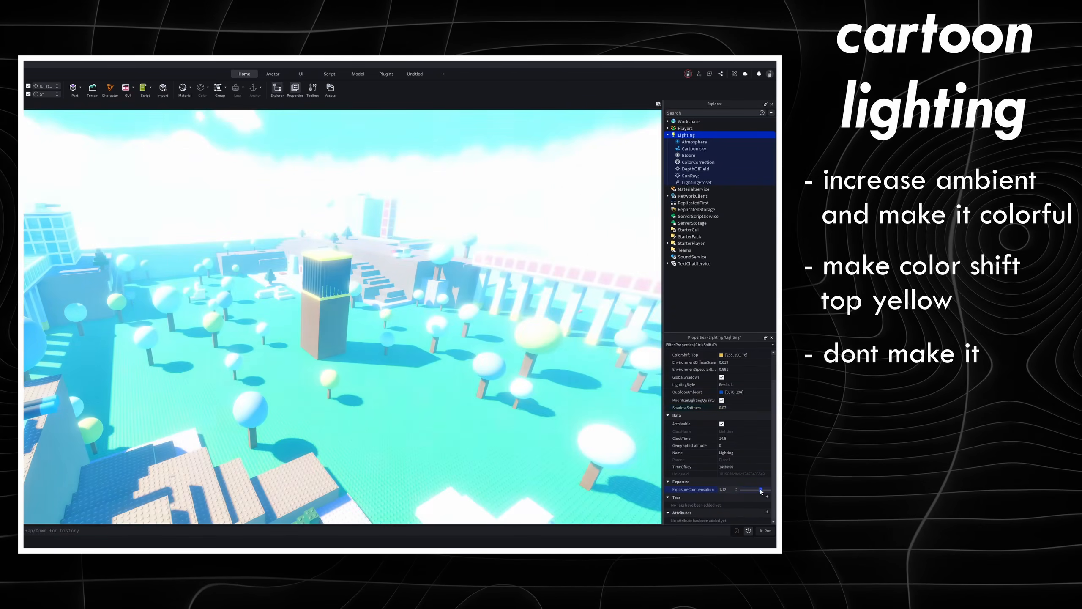
right_click_drag(398, 351, 405, 356)
key("ctrl+z")
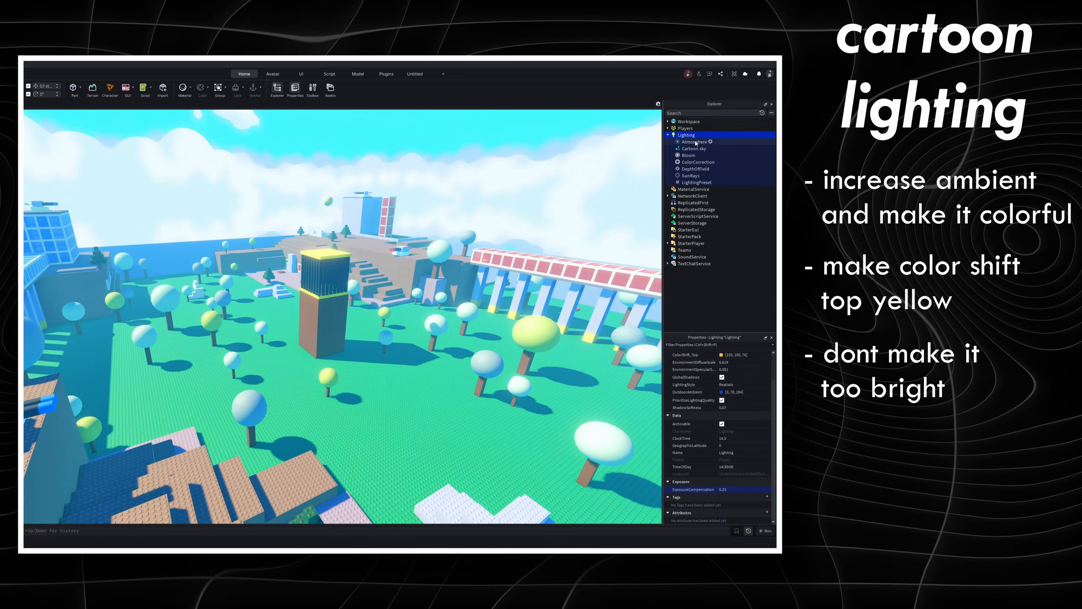
Step: Compare the scene under the default sky by temporarily removing the Cartoon sky from Lighting, and restore it
right_click_drag(593, 187, 420, 183)
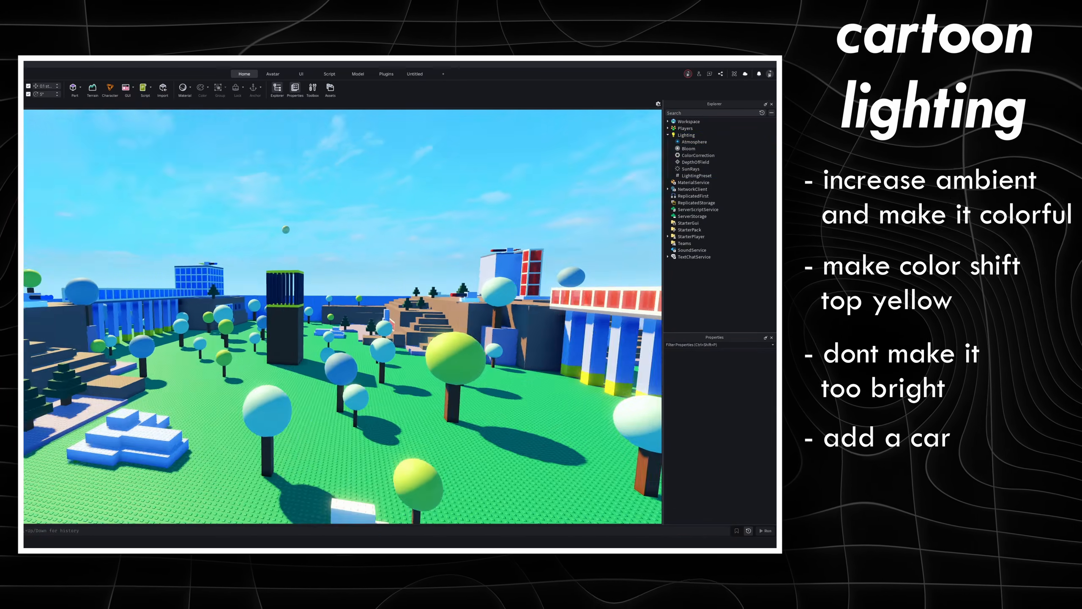
right_click_drag(343, 298, 331, 273)
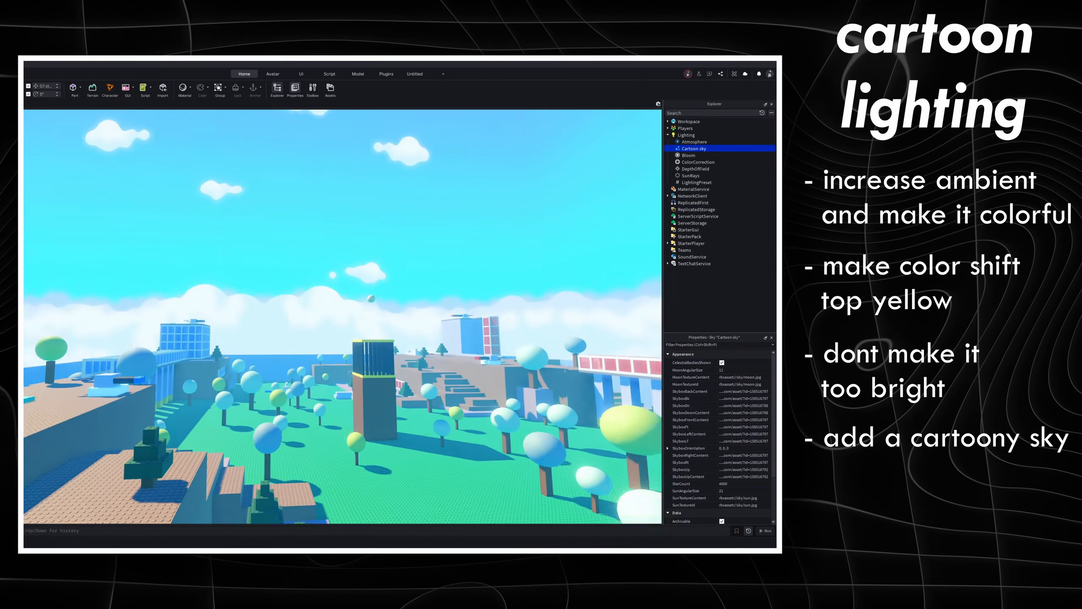
right_click_drag(341, 299, 298, 282)
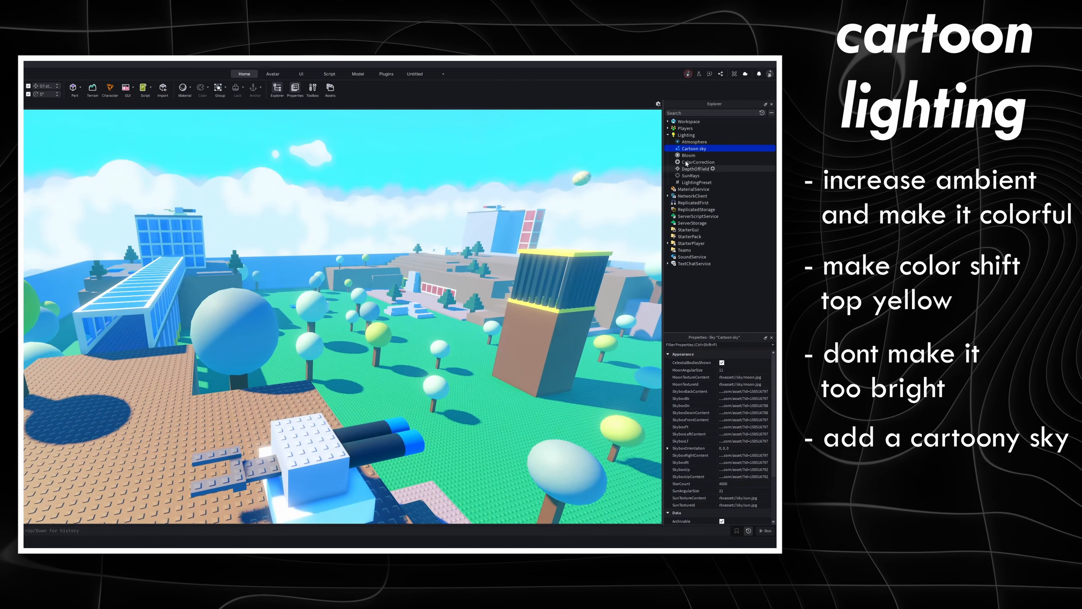
Step: Try a much higher Density on the Atmosphere and restore the previous value
right_click_drag(533, 277, 575, 272)
left_click_drag(755, 363, 763, 363)
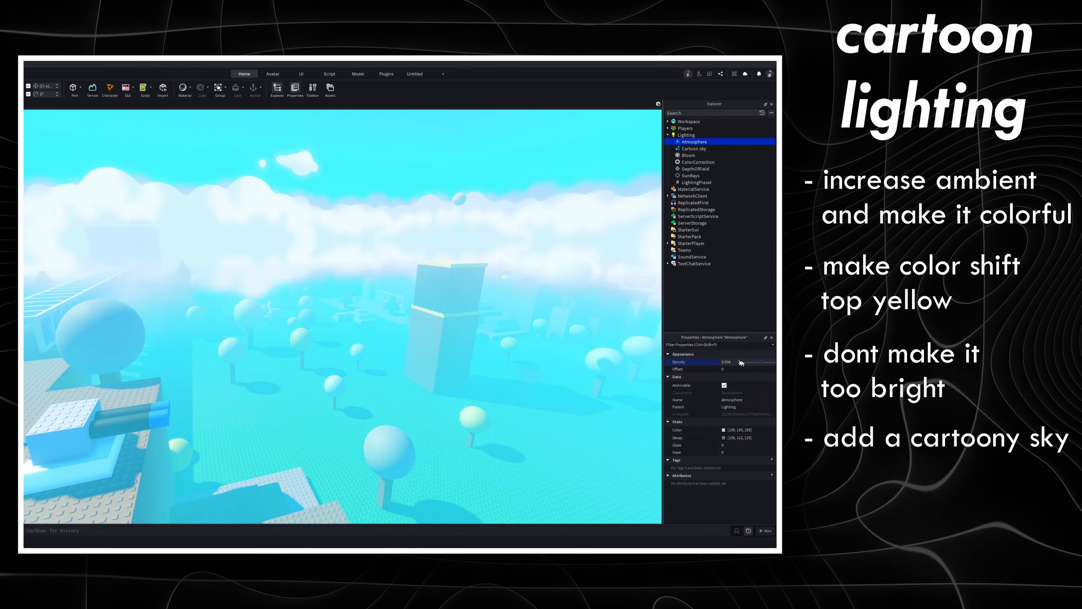
right_click_drag(533, 277, 448, 281)
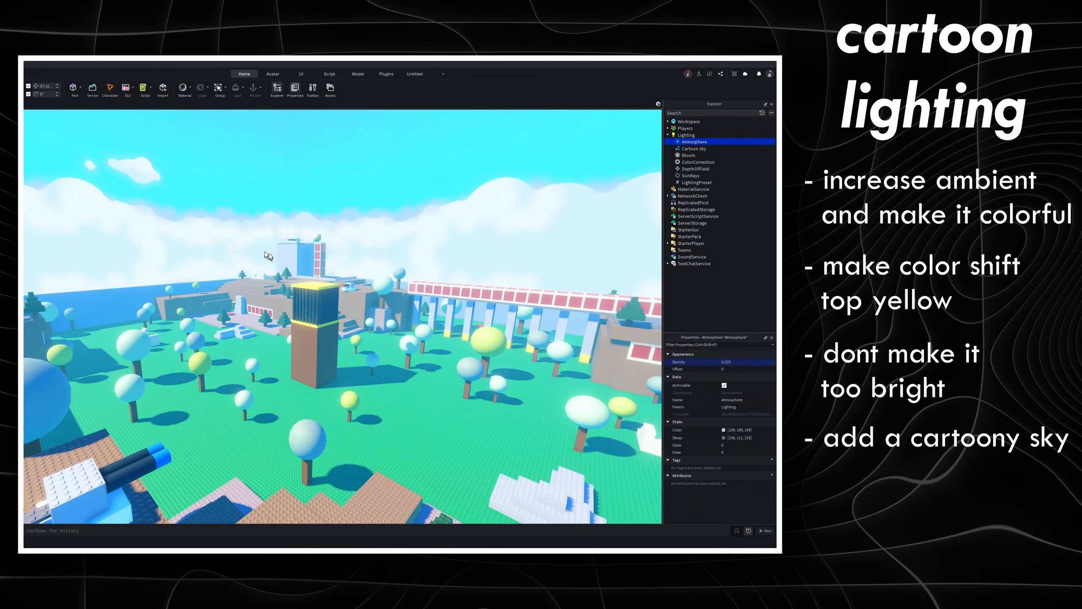
Step: Try a higher Intensity on the Bloom effect and undo it
right_click_drag(426, 277, 362, 286)
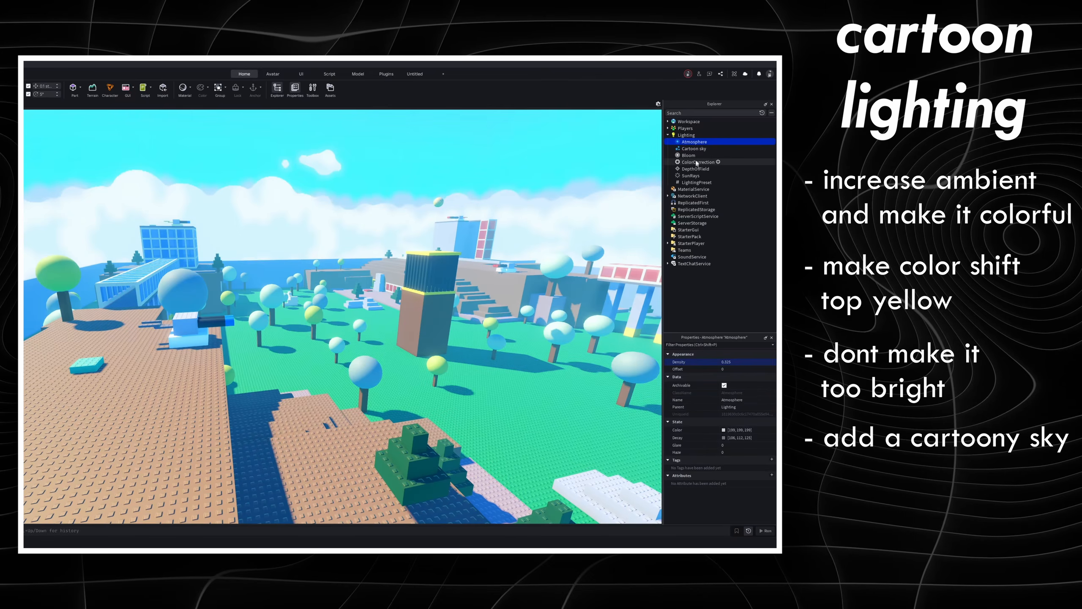
right_click_drag(480, 204, 532, 226)
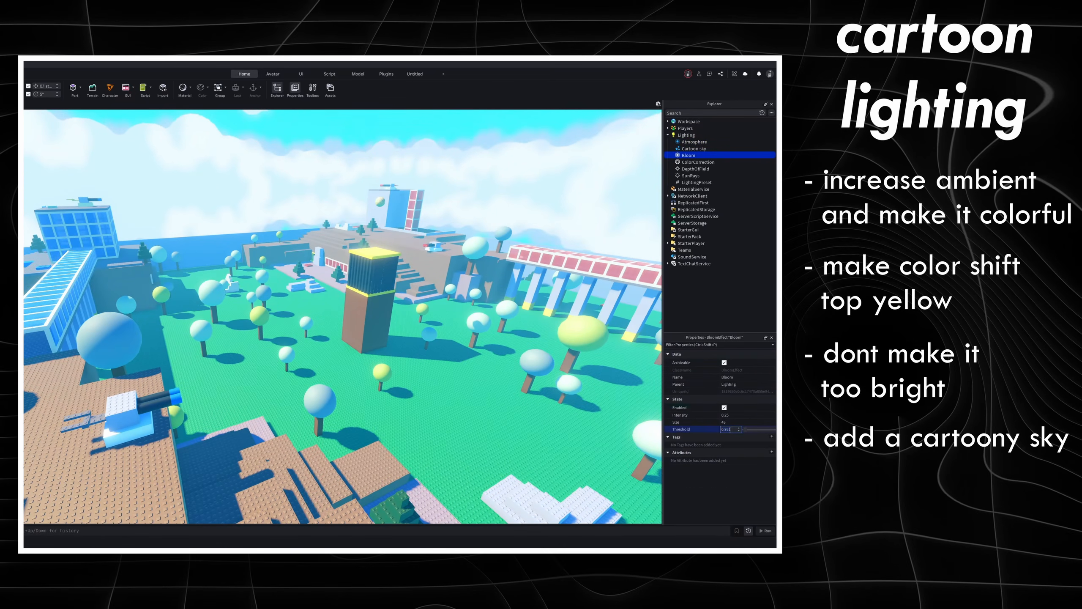
right_click_drag(356, 268, 346, 264)
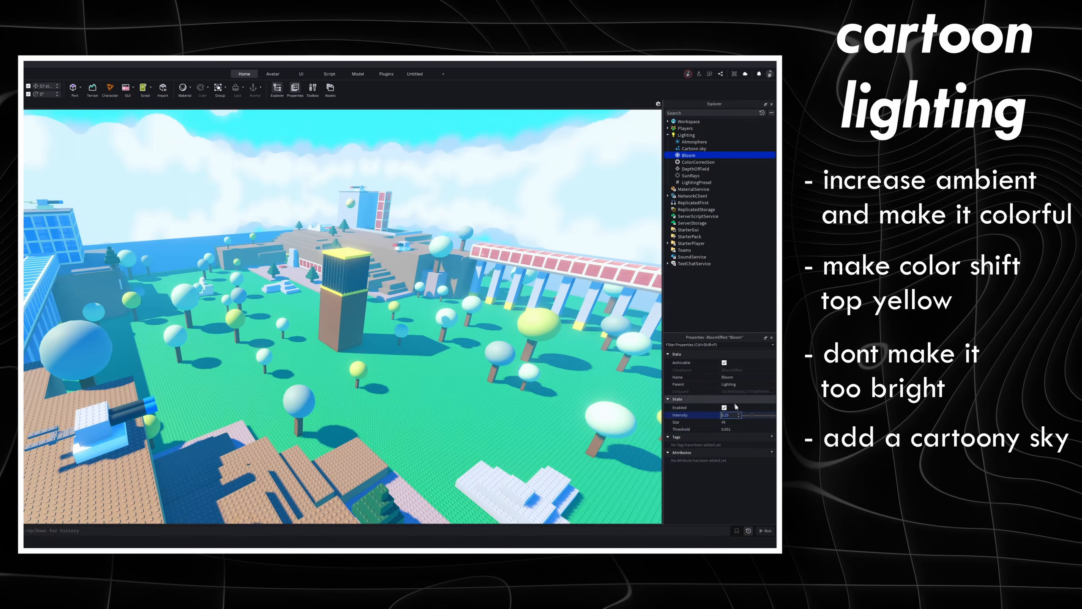
left_click_drag(751, 416, 763, 416)
right_click_drag(416, 323, 473, 282)
key("ctrl+z")
scroll(439, 298, "down", 3)
scroll(439, 299, "up", 3)
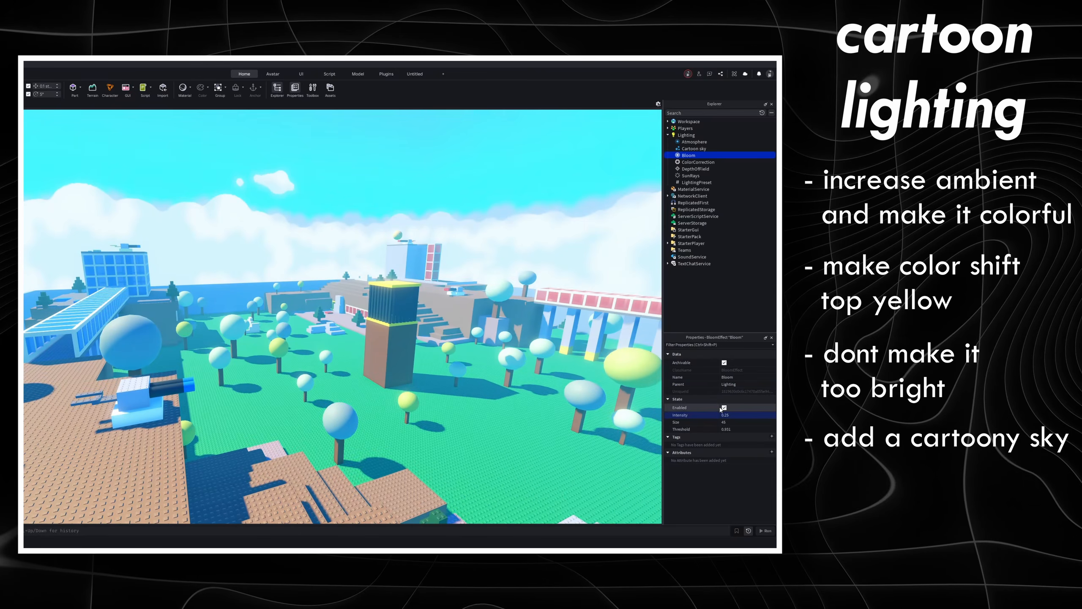
Step: Try other Contrast values, including 0, on the ColorCorrection effect
left_click(691, 163)
right_click_drag(407, 257, 426, 281)
scroll(417, 273, "down", 4)
key("w")
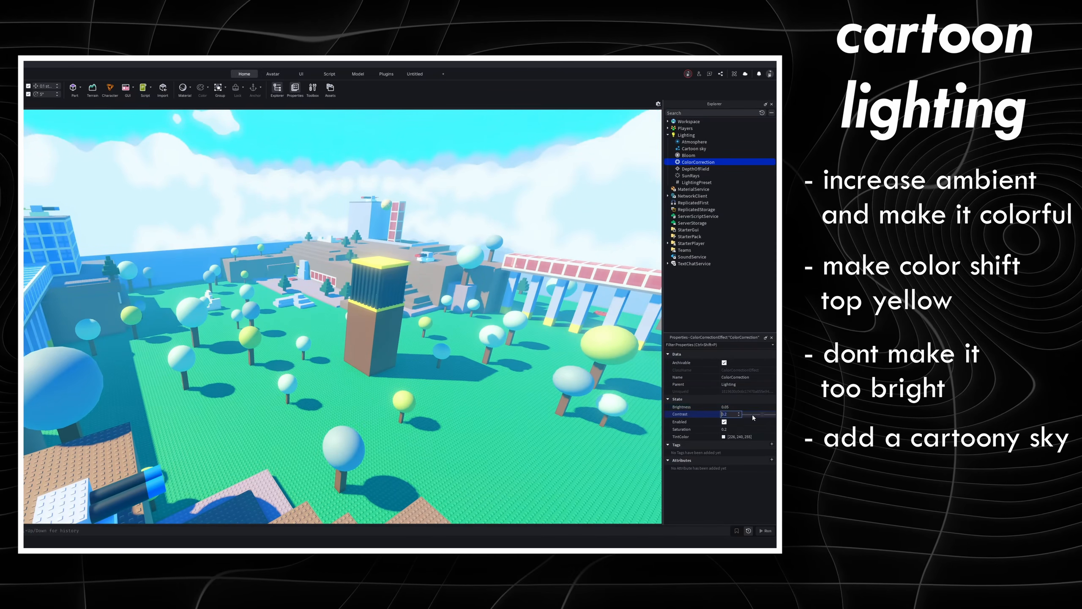
left_click_drag(761, 418, 757, 415)
key("ctrl+z")
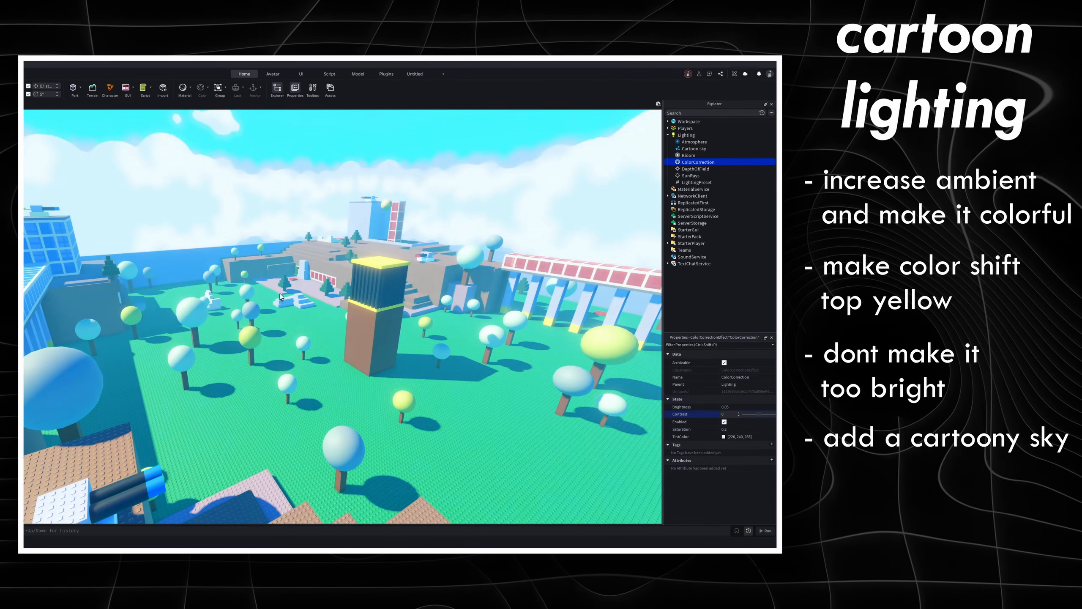
key("ctrl+y")
Step: Try a different Saturation on the ColorCorrection effect, undo it, and view the scene from several angles
right_click_drag(409, 272, 451, 279)
key("s")
right_click_drag(324, 310, 215, 273)
key("ctrl+z")
key("w")
key("d")
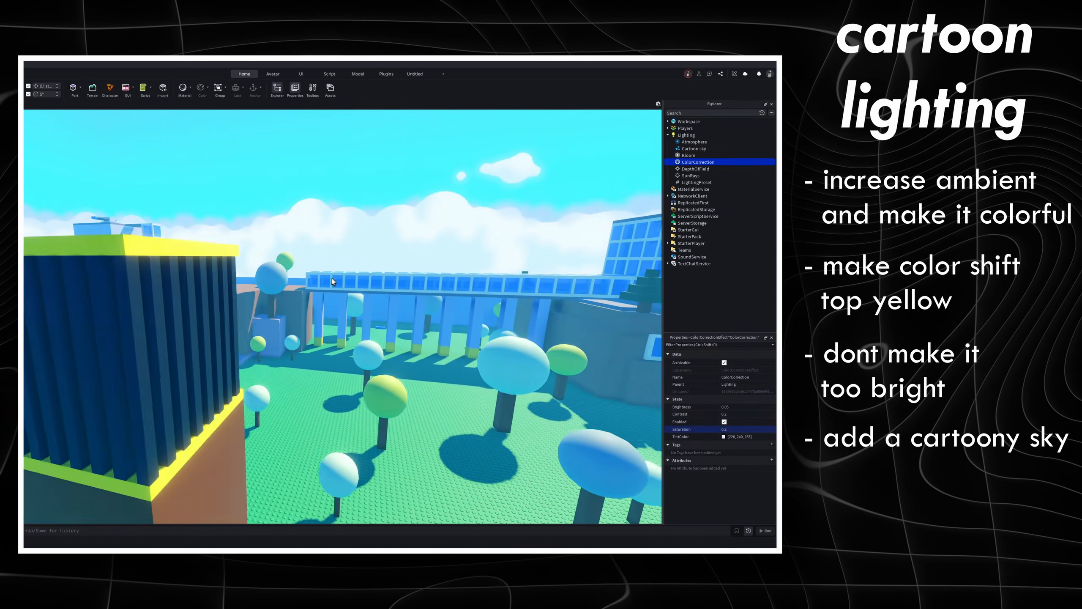
right_click_drag(332, 278, 166, 283)
key("s")
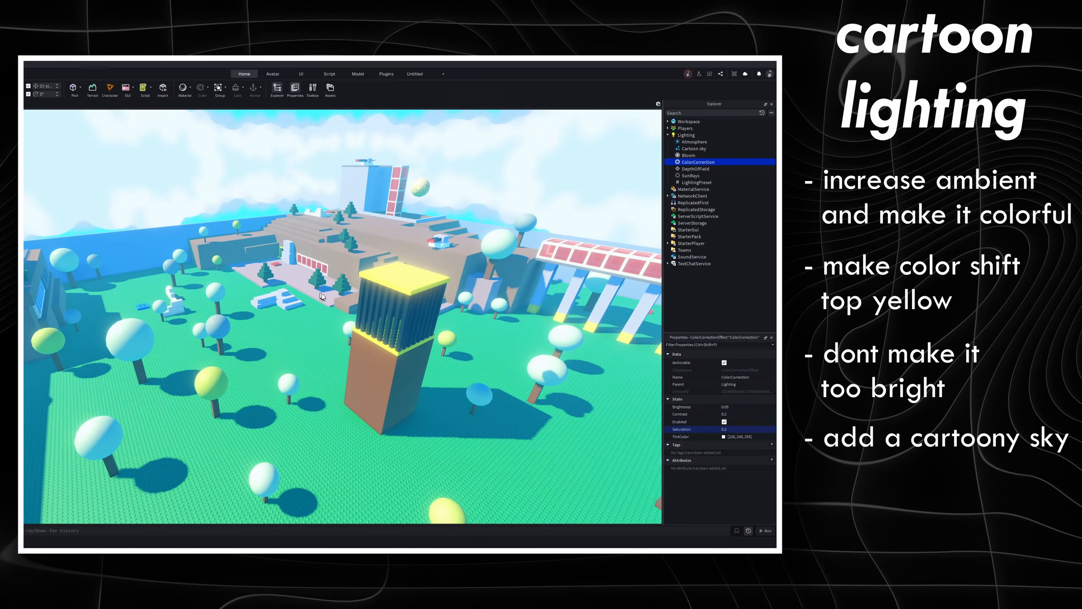
Step: Try a violet-blue TintColor on the ColorCorrection effect and cancel the color change
left_click(723, 436)
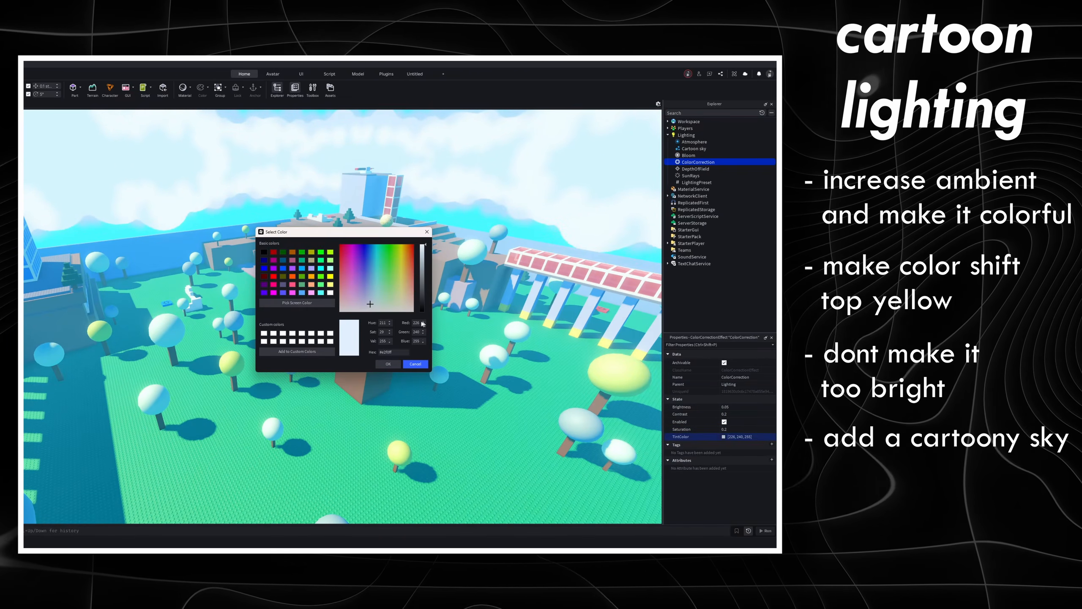
left_click_drag(365, 231, 101, 251)
left_click(100, 294)
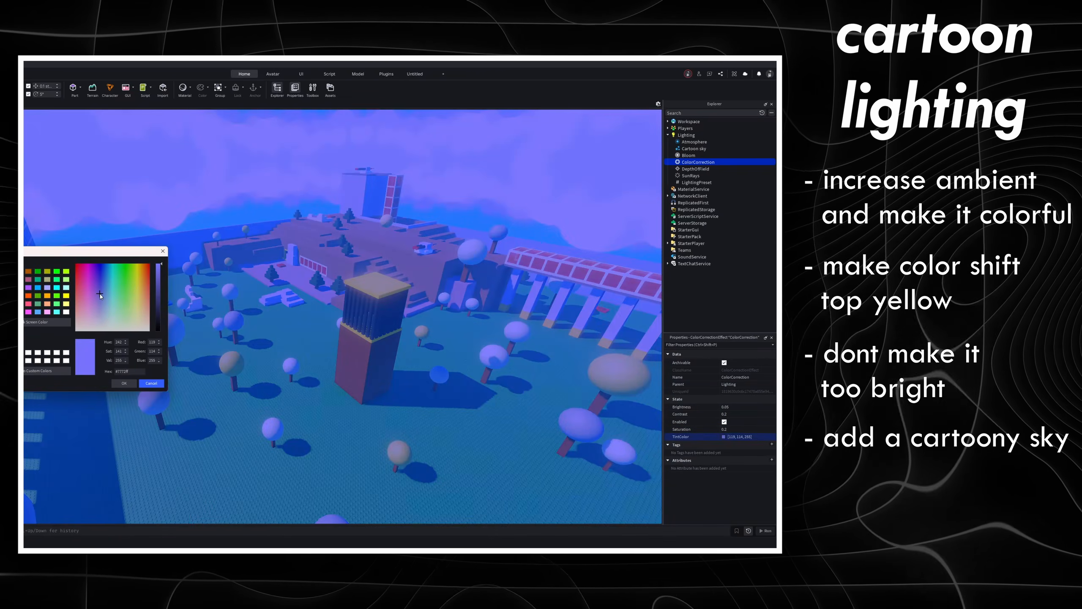
left_click(152, 384)
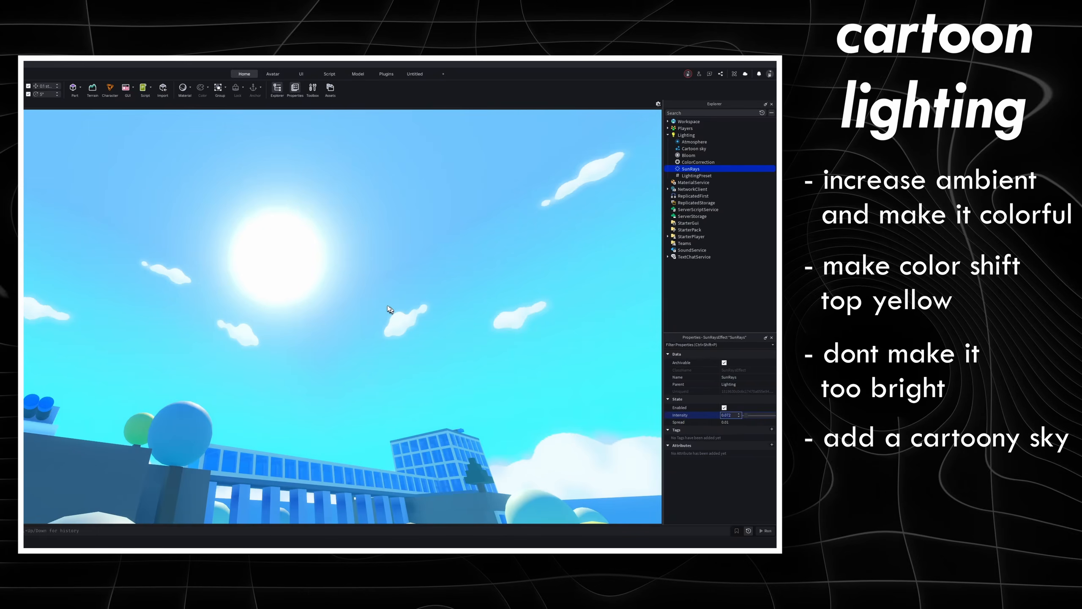
Step: Disable the SunRays effect while facing the sun, and enable it again for comparison
right_click_drag(328, 260, 312, 257)
key("s")
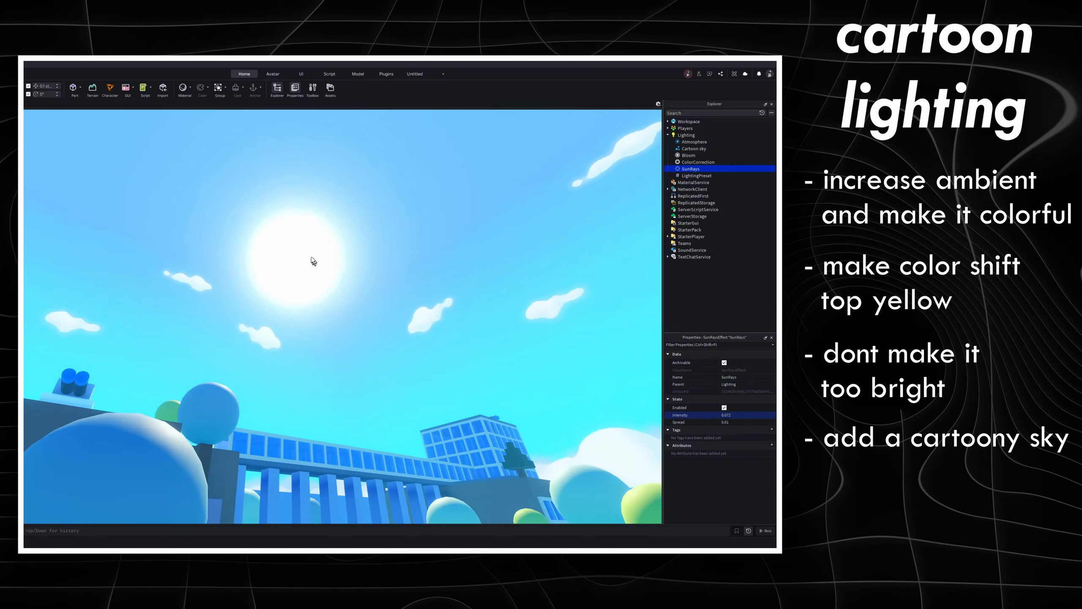
left_click(724, 407)
left_click(725, 407)
Step: Raise the SunRays effect's Intensity to 1 while facing the sun
right_click_drag(661, 430, 658, 429)
key("a")
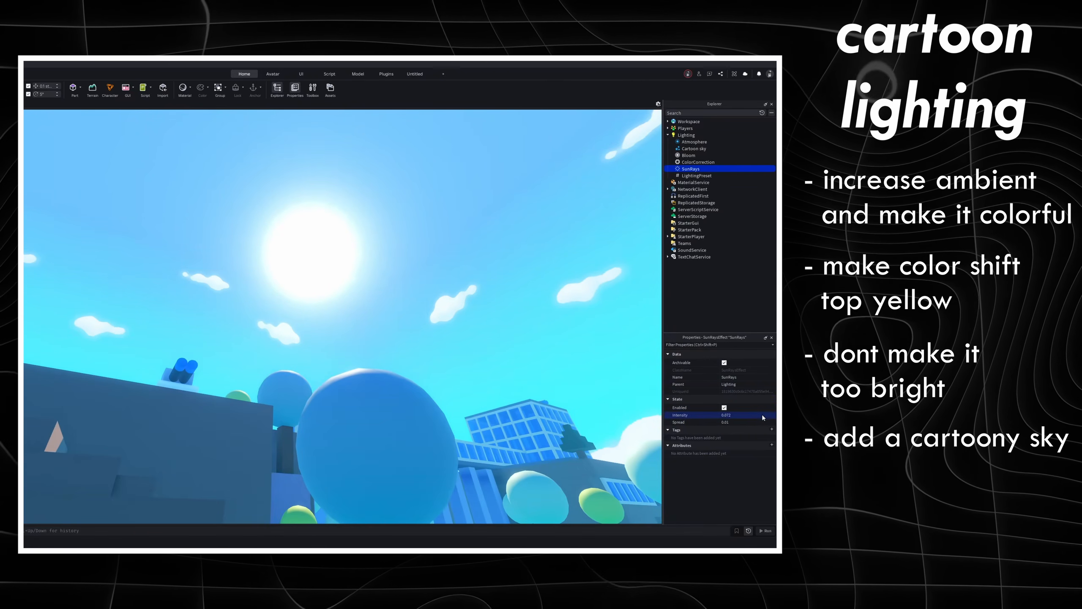
left_click_drag(746, 416, 775, 416)
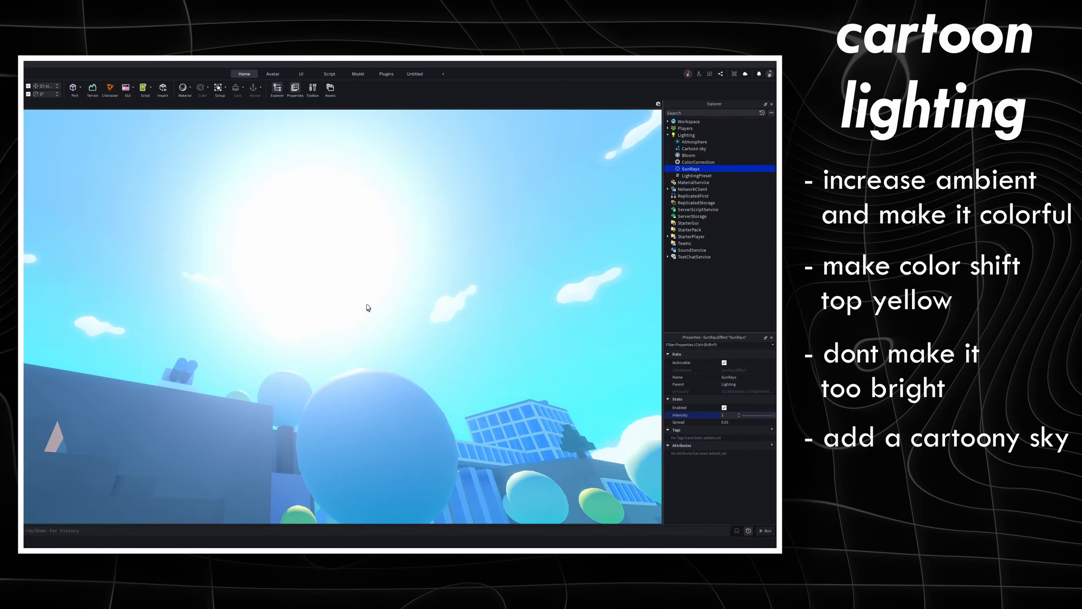
right_click_drag(367, 306, 267, 230)
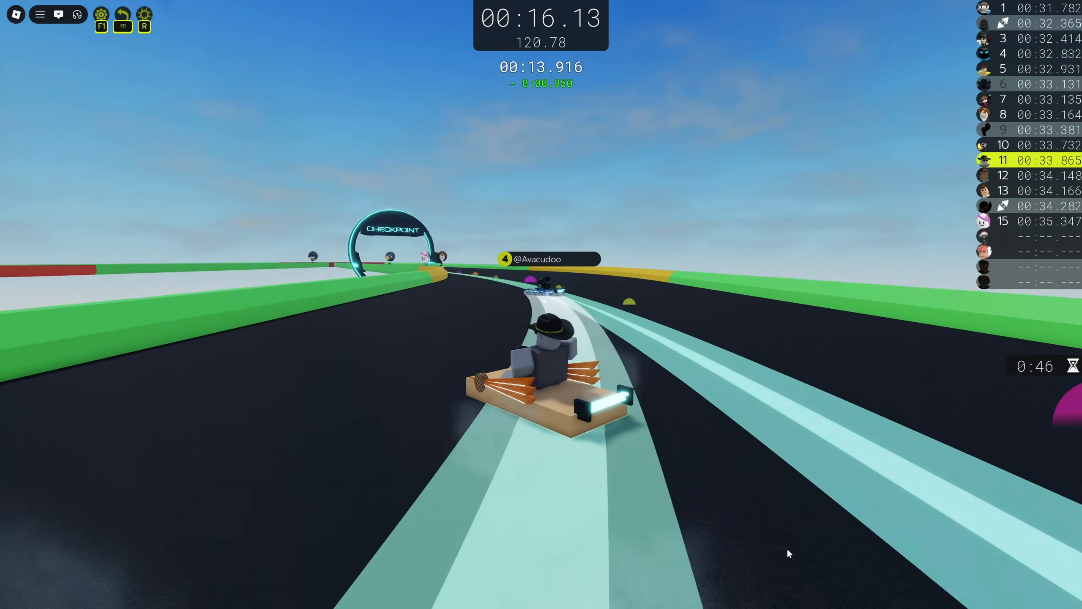
key("a")
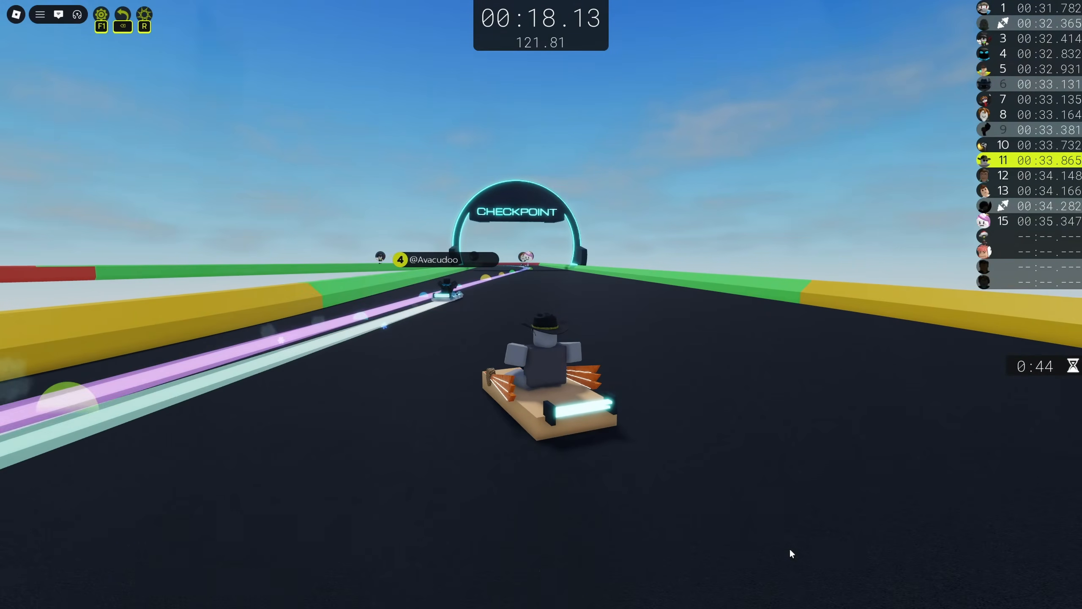
key("w")
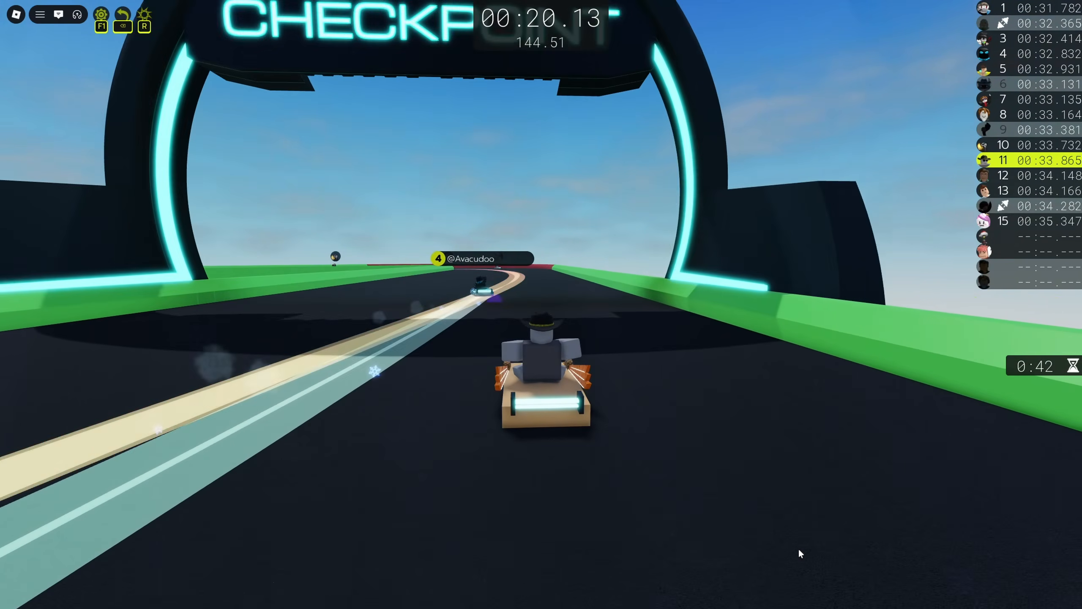
key("a")
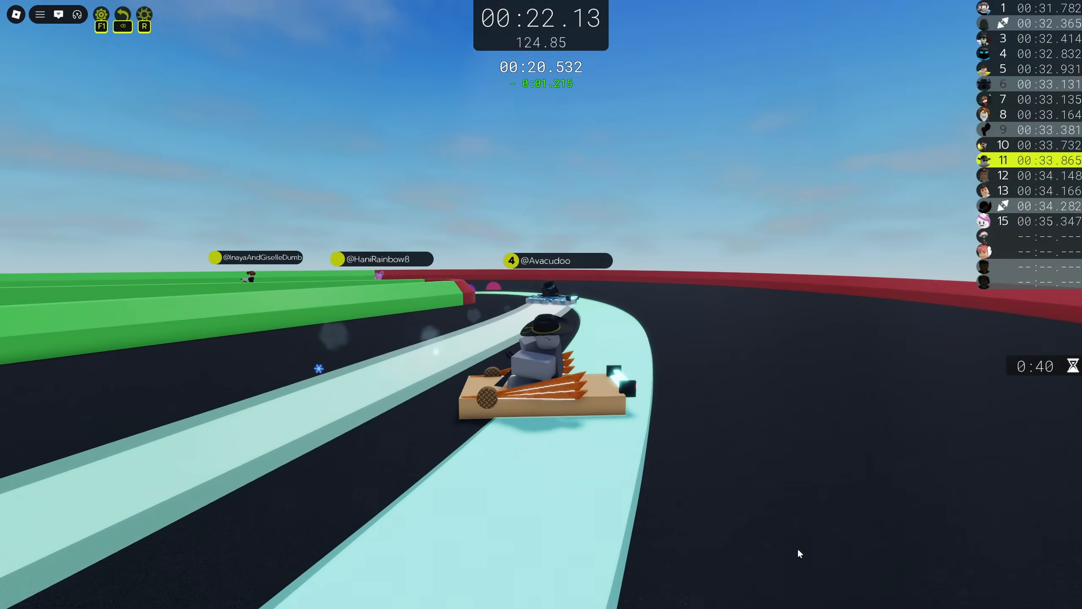
key("a")
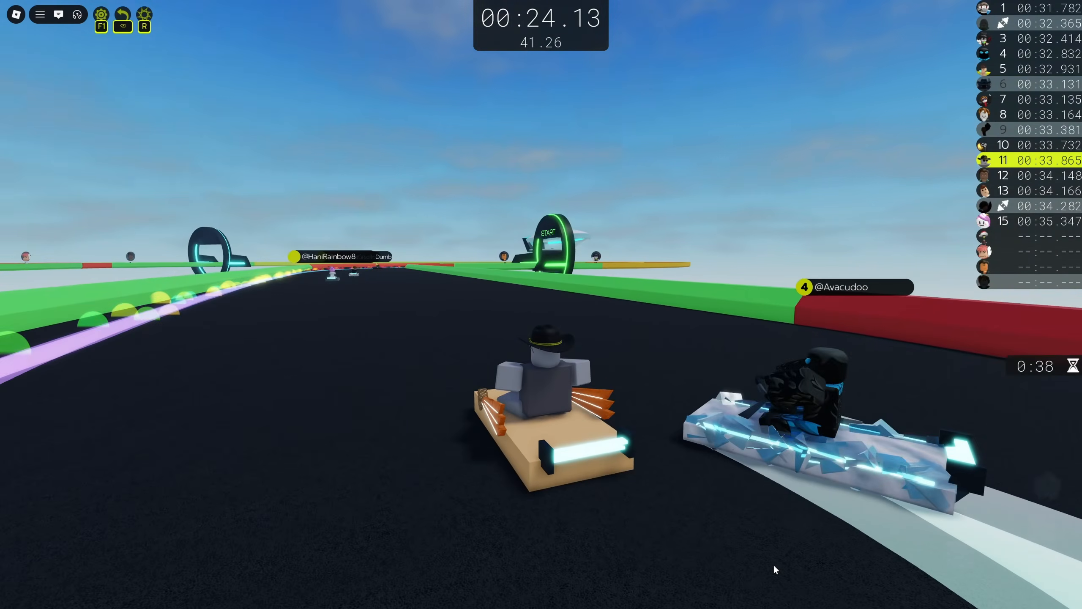
key("w")
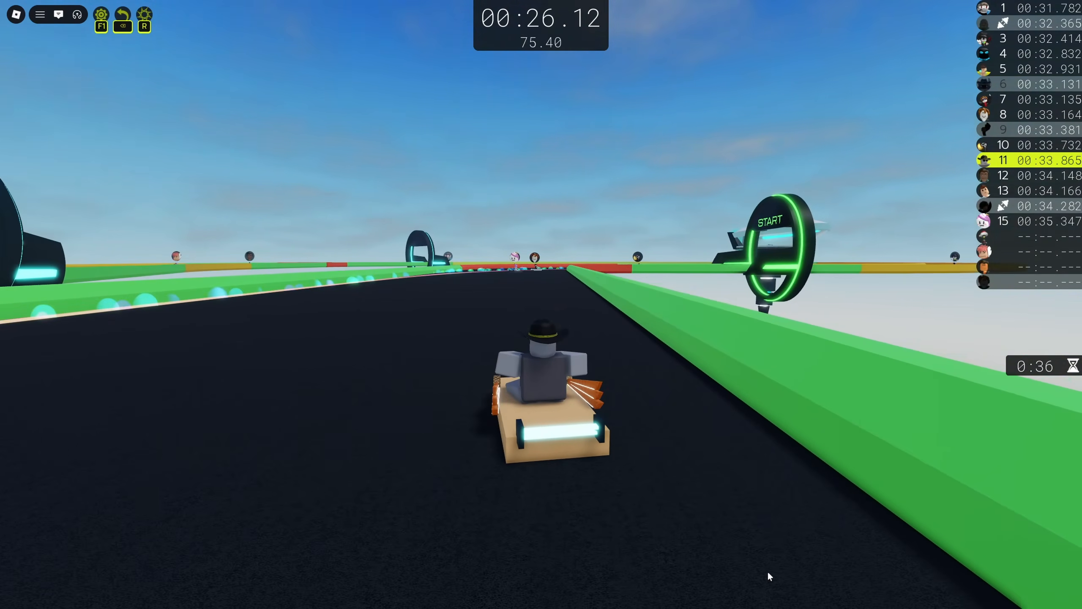
key("w")
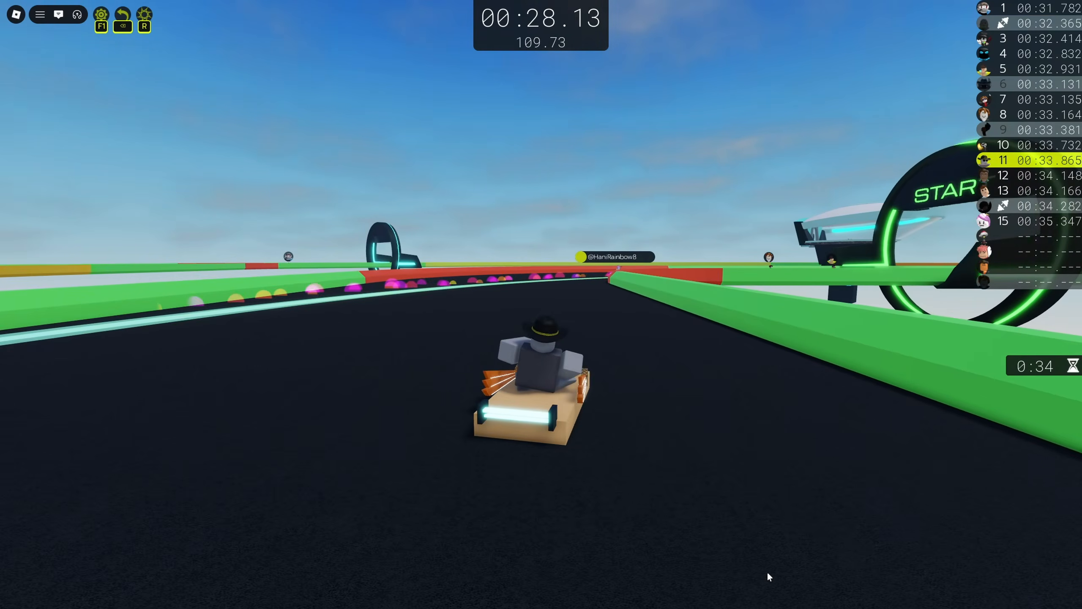
key("d")
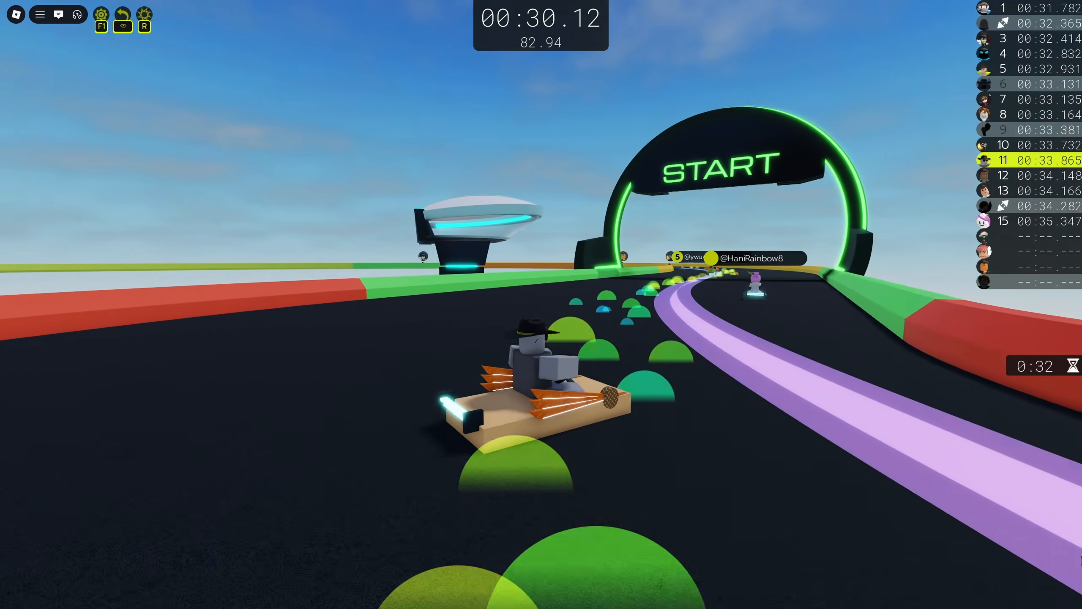